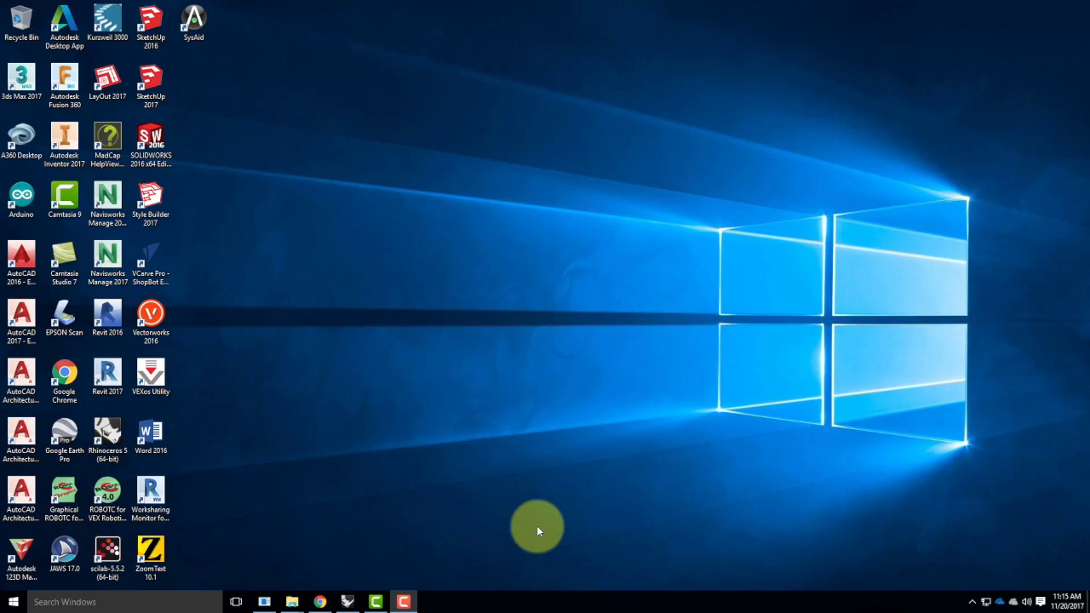
Step: Switch to the web browser and review the instructions of the Assembly 10.8 [Elevations from Rhino] tutorial
click(320, 601)
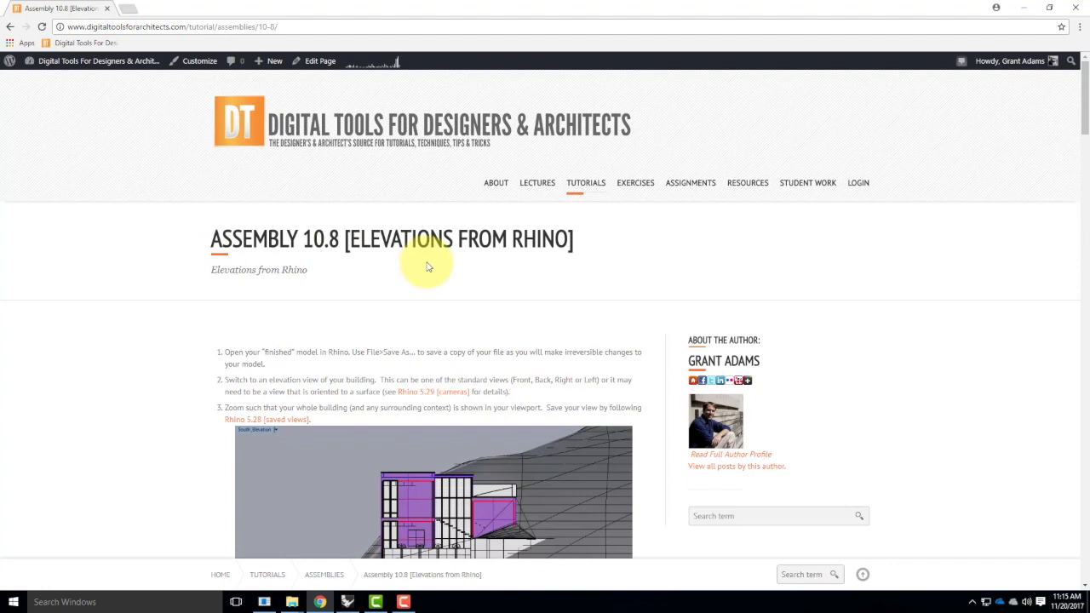
scroll(426, 261, down, 3)
scroll(553, 245, down, 10)
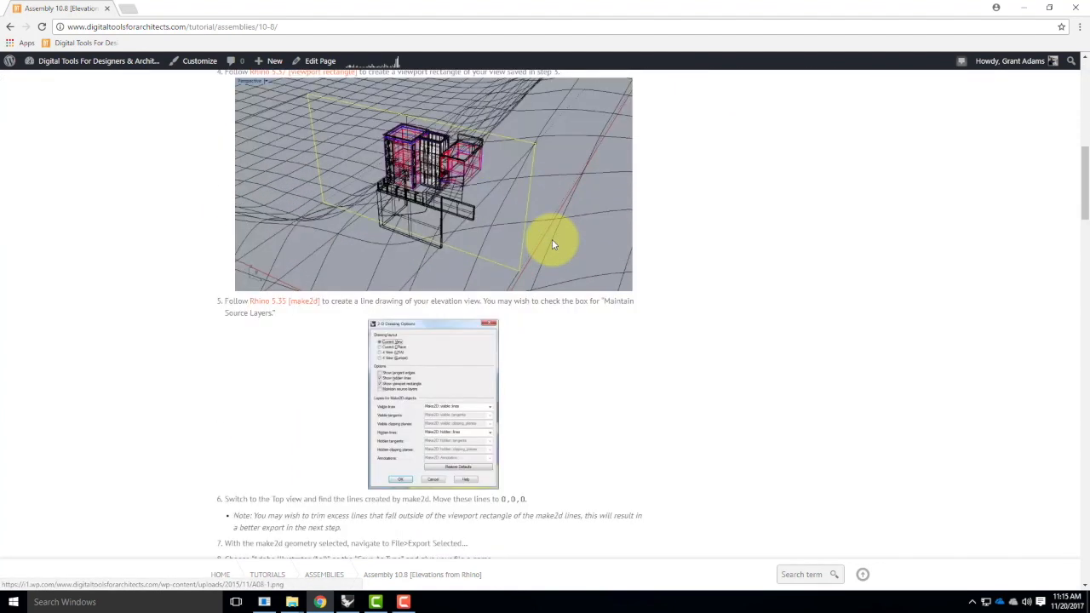
scroll(552, 242, down, 9)
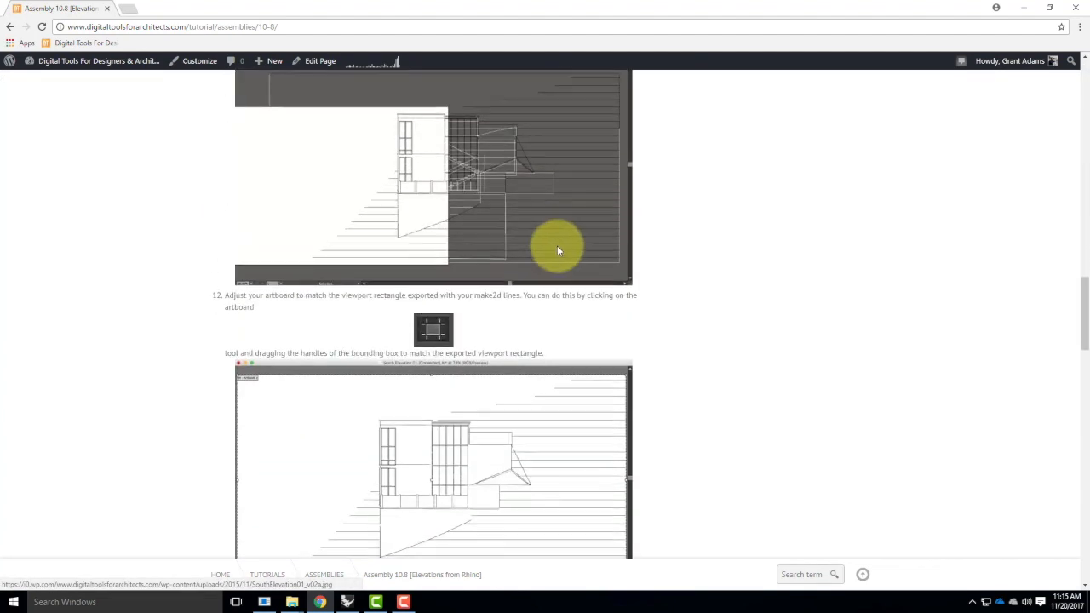
scroll(576, 298, down, 10)
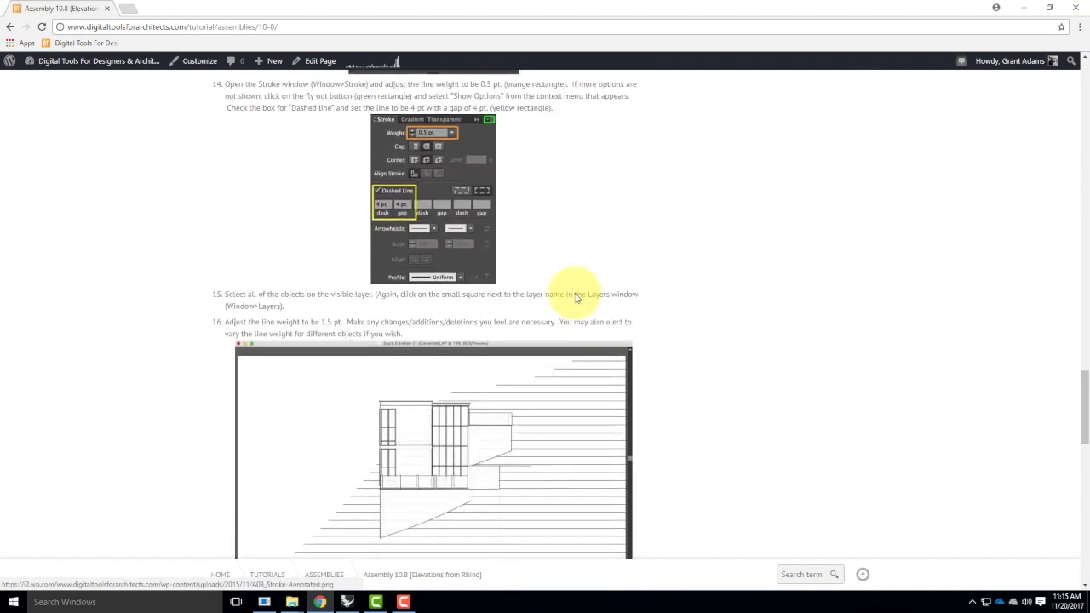
scroll(575, 298, down, 6)
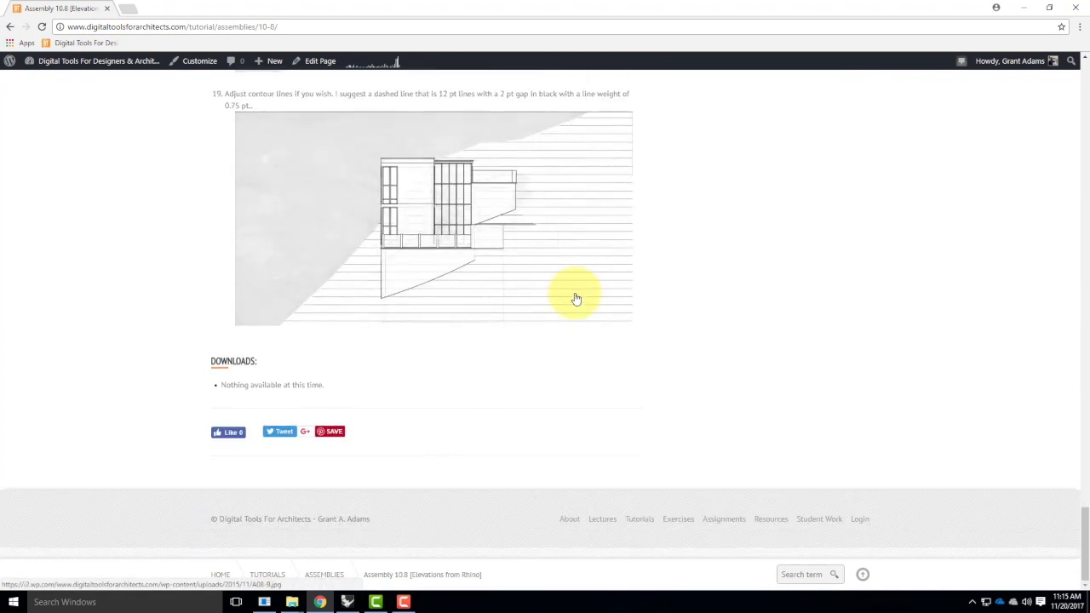
scroll(576, 298, up, 4)
scroll(576, 298, up, 7)
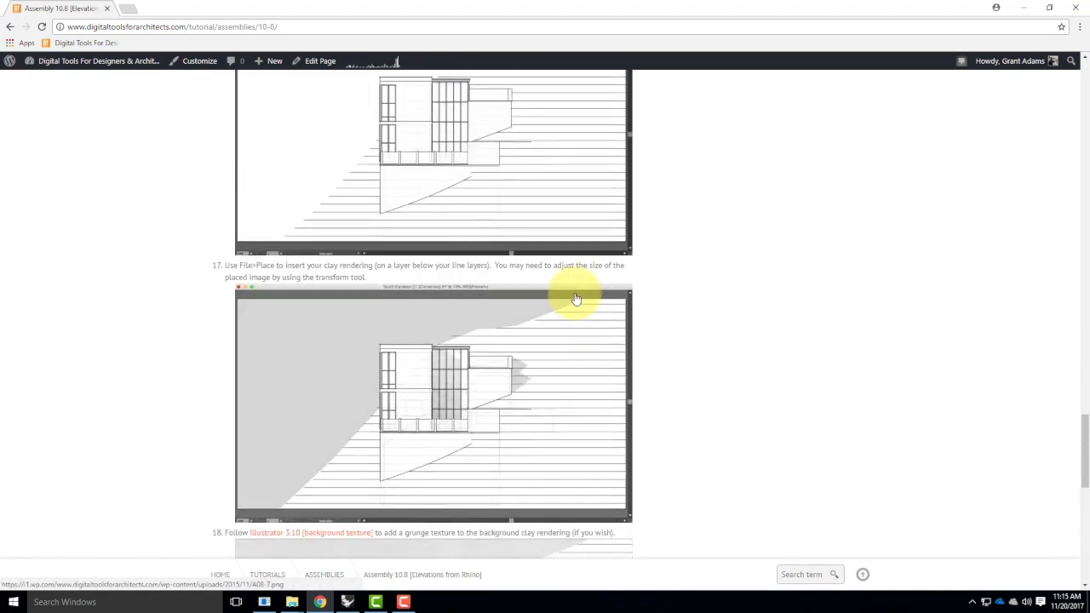
scroll(576, 294, up, 15)
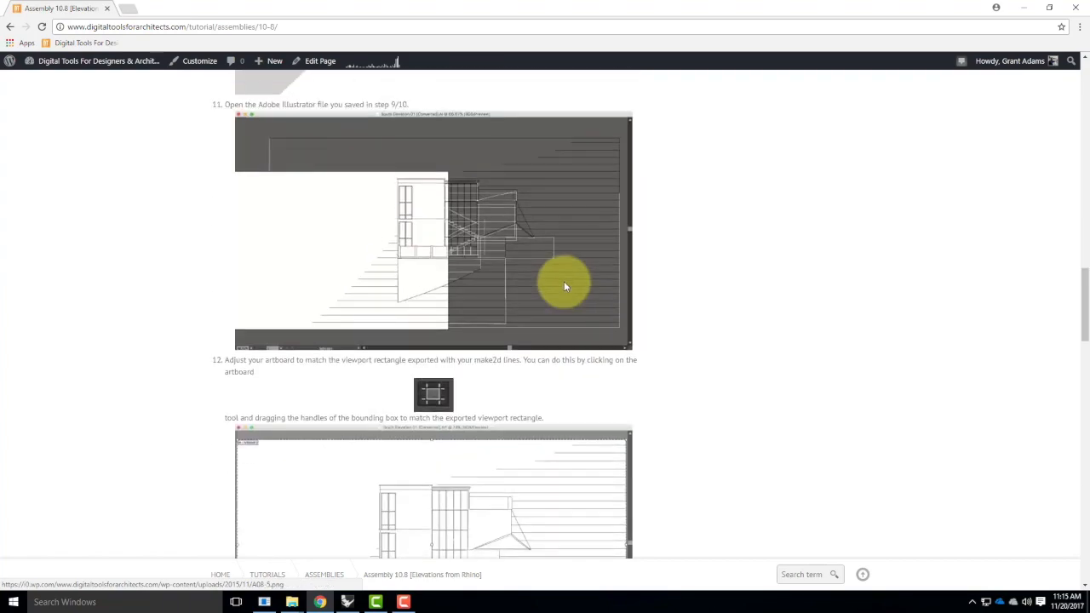
scroll(565, 287, up, 10)
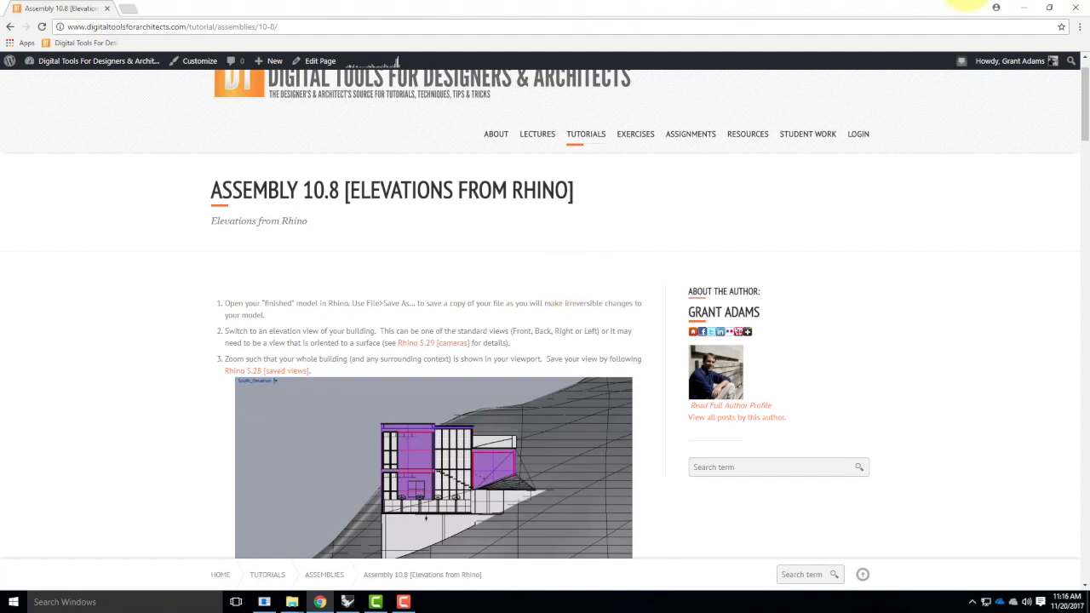
click(1019, 7)
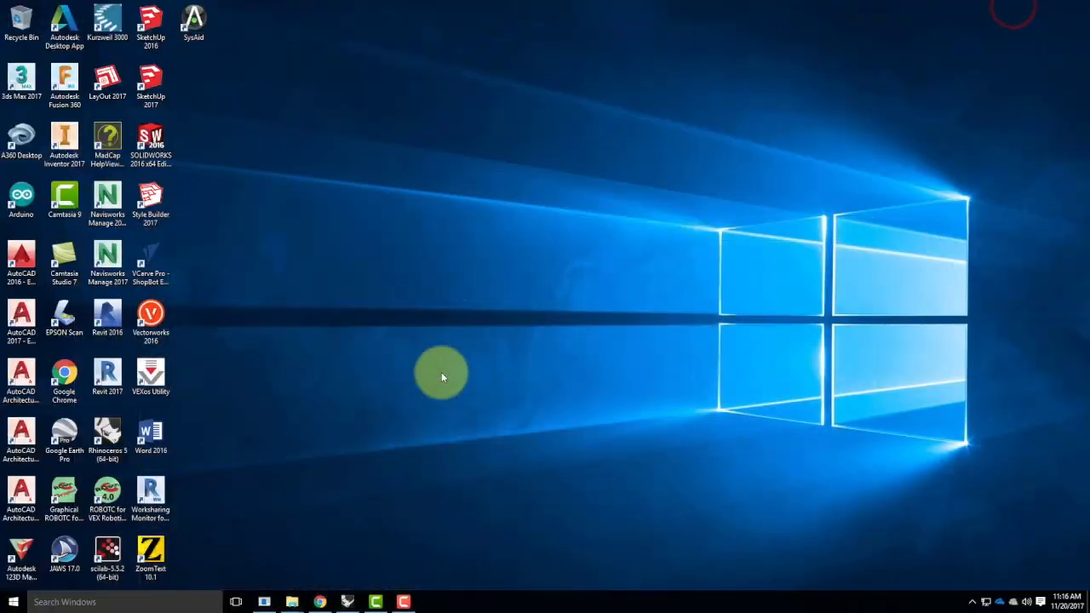
Step: Switch to Rhino and save a copy of the site model as Master_Site_F2017-Elevation
click(348, 601)
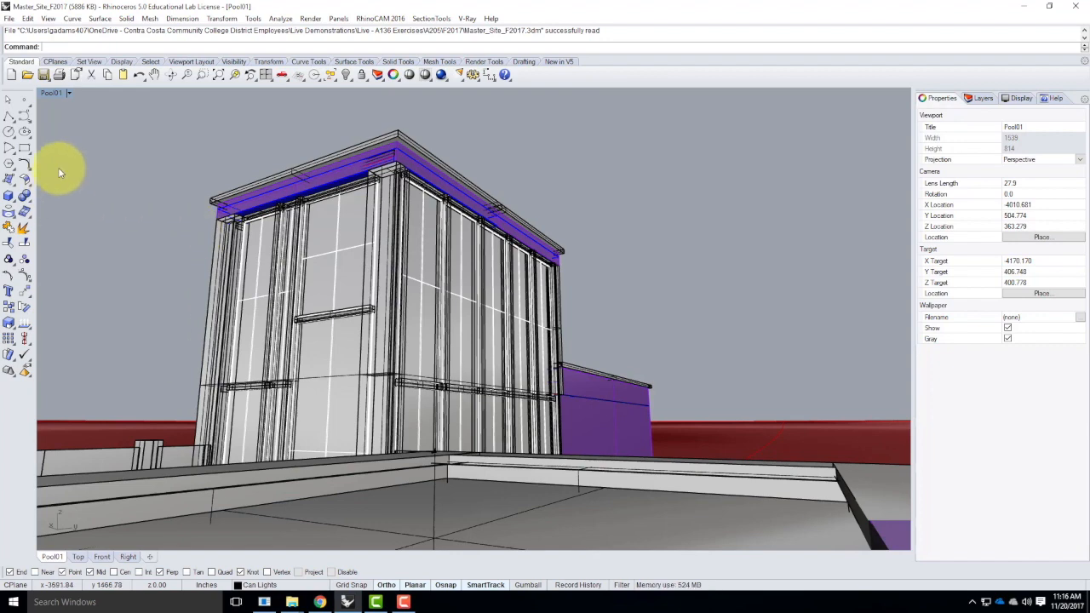
click(9, 19)
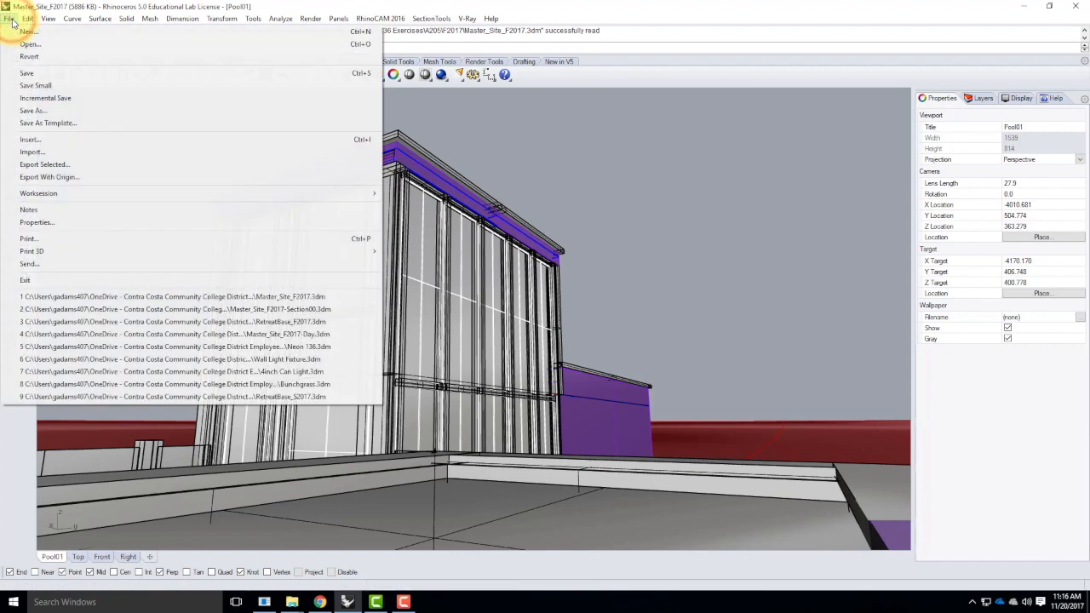
click(39, 111)
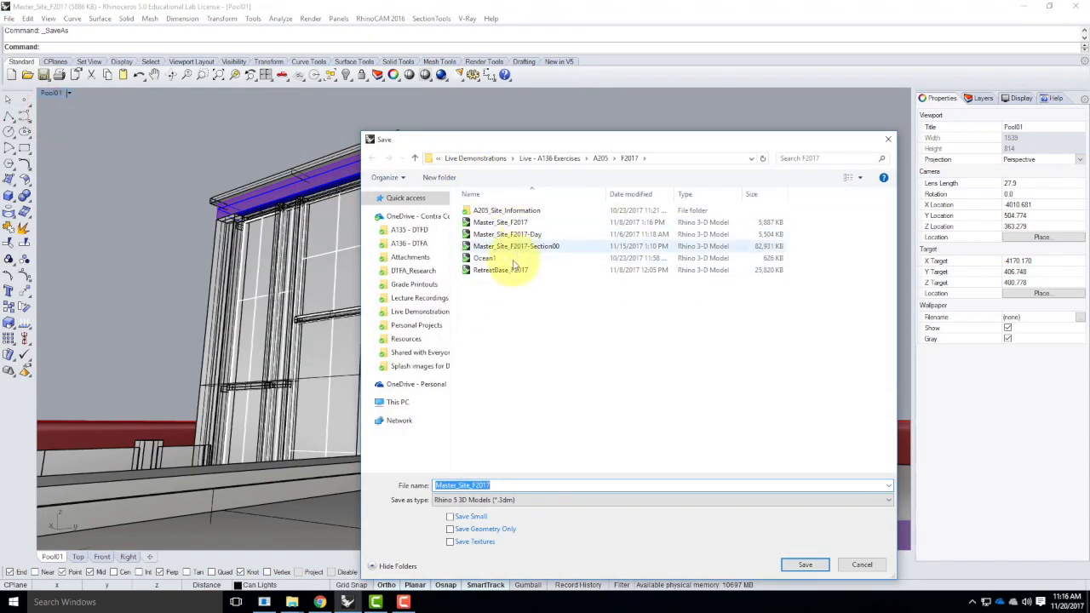
click(522, 248)
click(509, 484)
drag(492, 485, 591, 487)
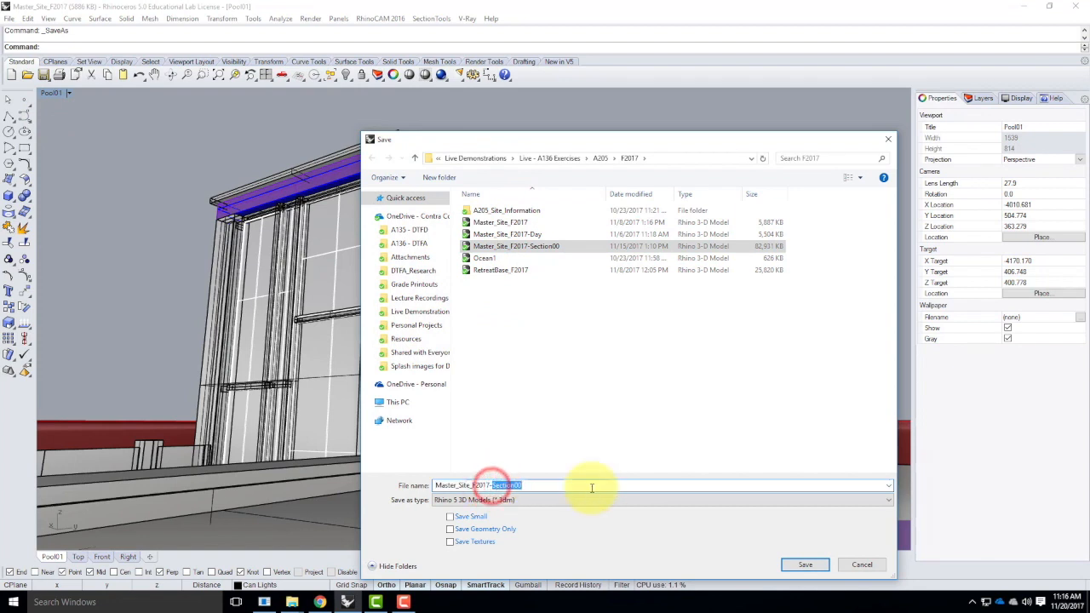
text(Eleva)
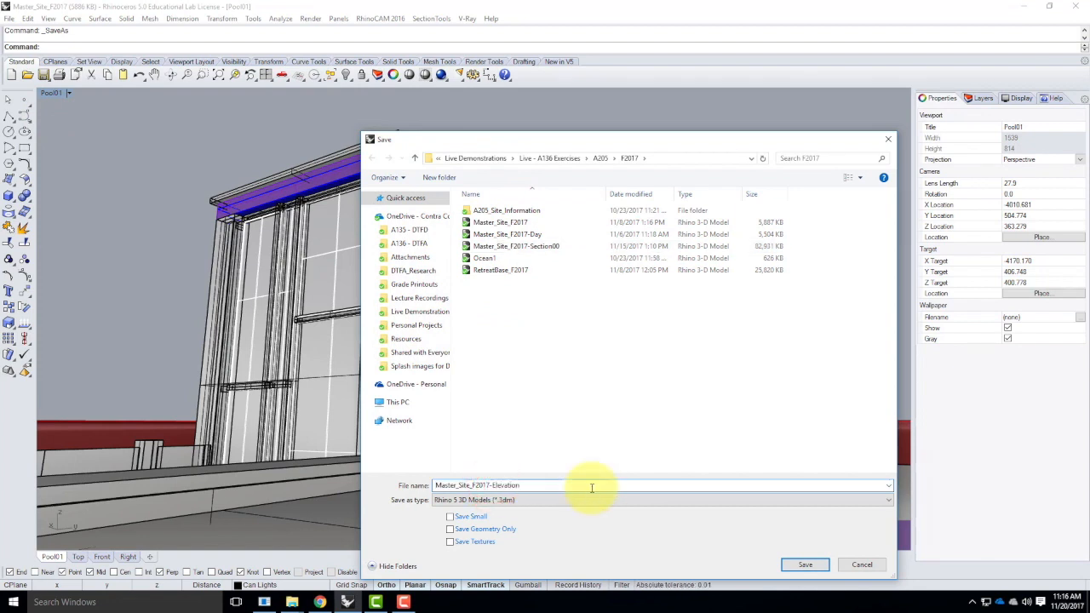
click(804, 564)
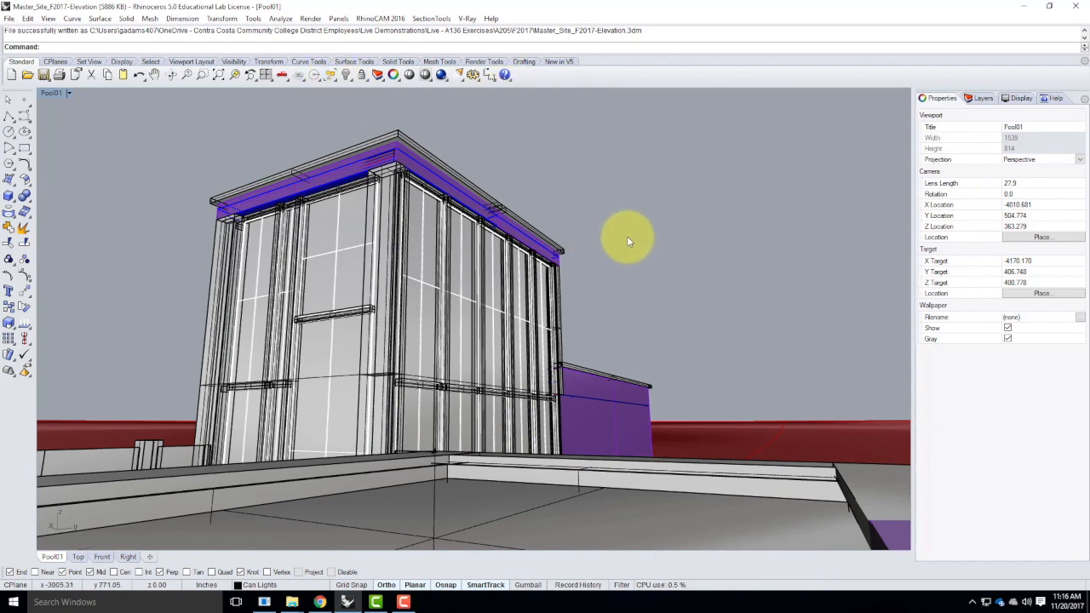
Step: Examine the building's facades from several sides in the perspective view to choose an elevation direction
scroll(628, 238, down, 4)
right_drag(696, 213, 479, 334)
scroll(627, 312, down, 3)
right_drag(652, 353, 518, 271)
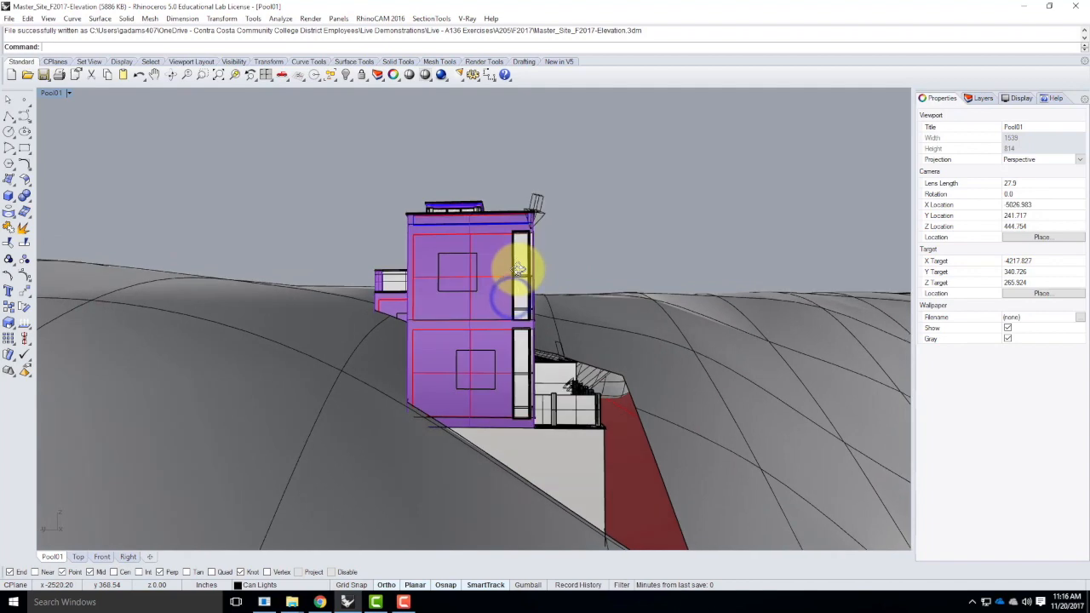
right_drag(503, 309, 564, 320)
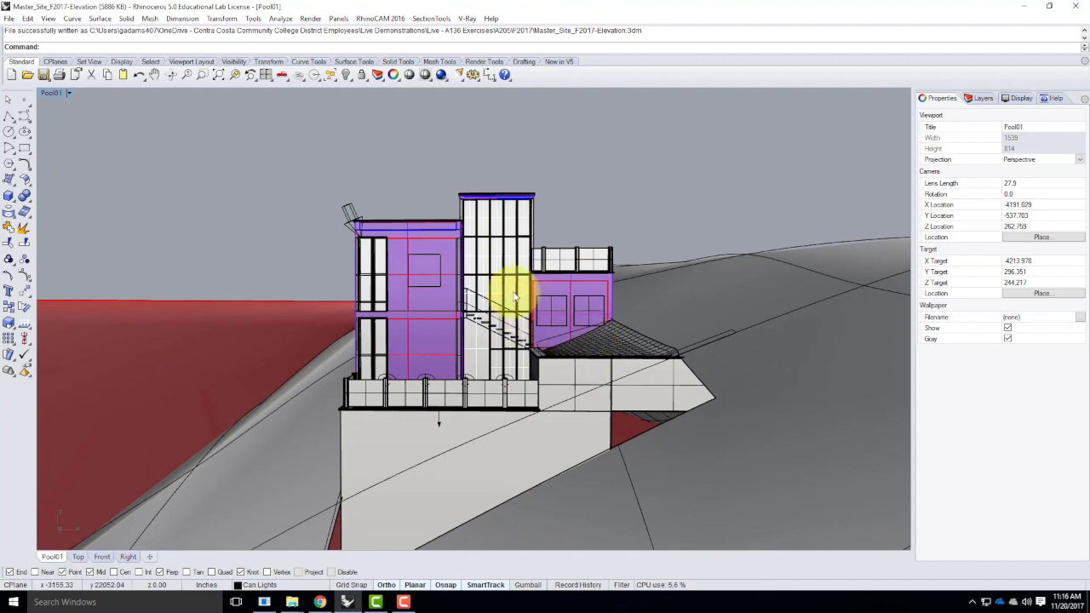
right_drag(378, 285, 562, 295)
right_drag(491, 298, 511, 316)
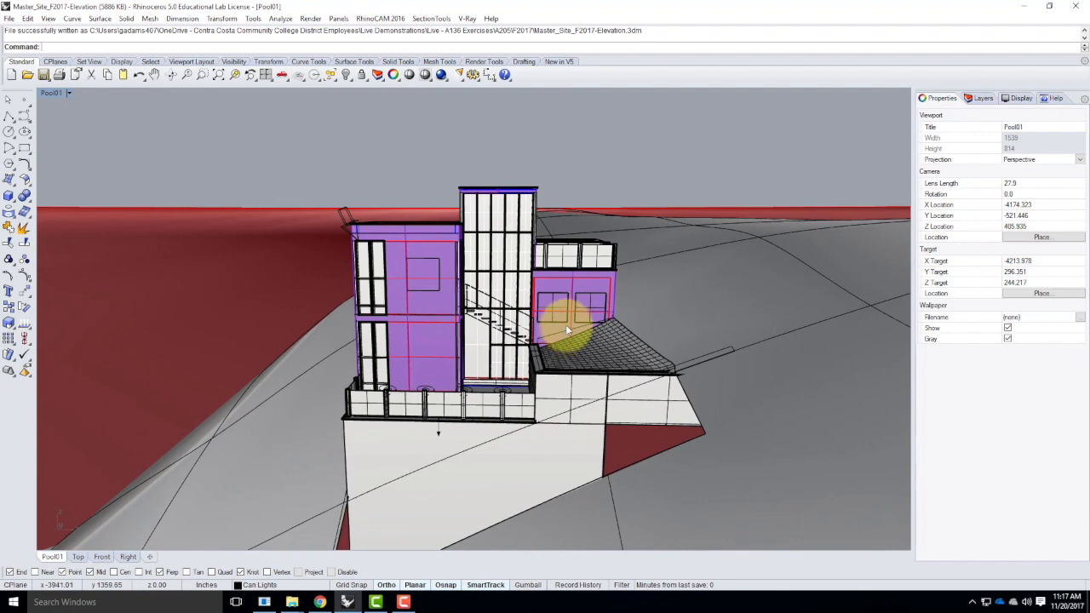
right_drag(450, 268, 460, 277)
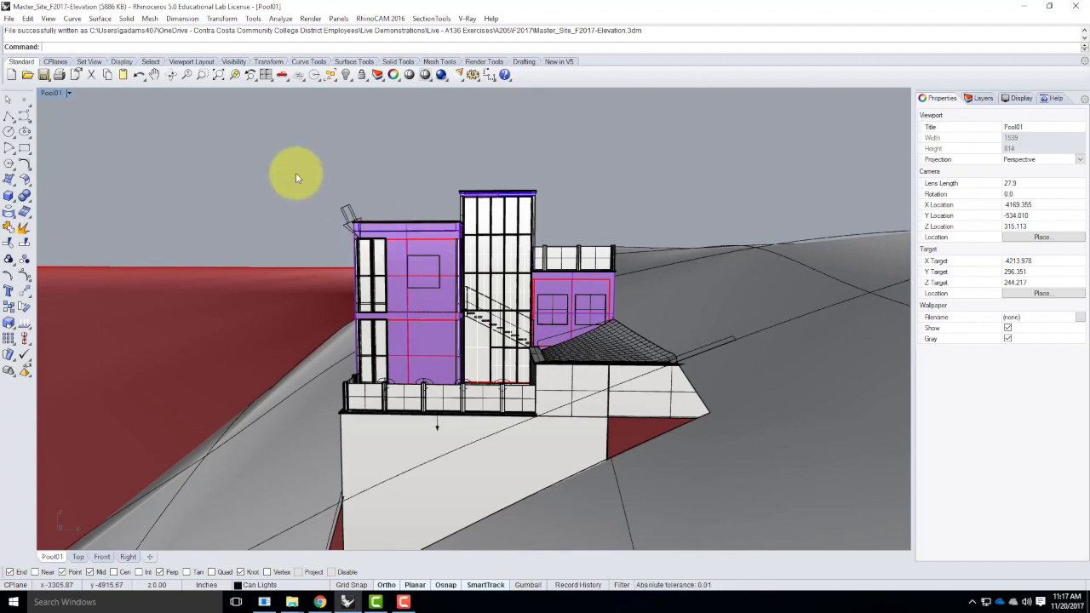
Step: Set the Pool01 viewport to the standard Front view and look for the building
click(70, 93)
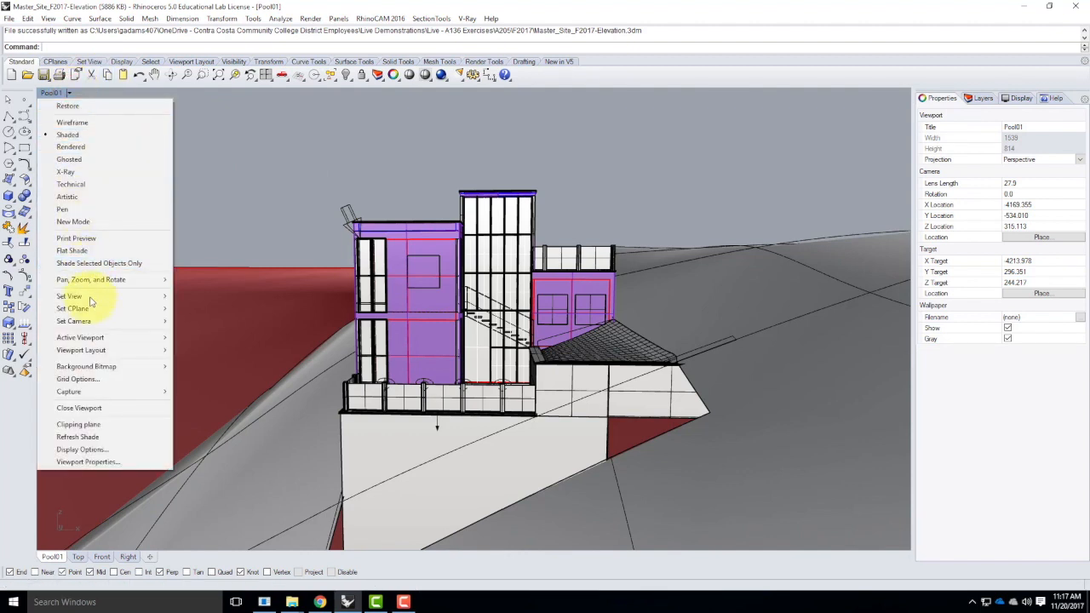
mouse_move(85, 298)
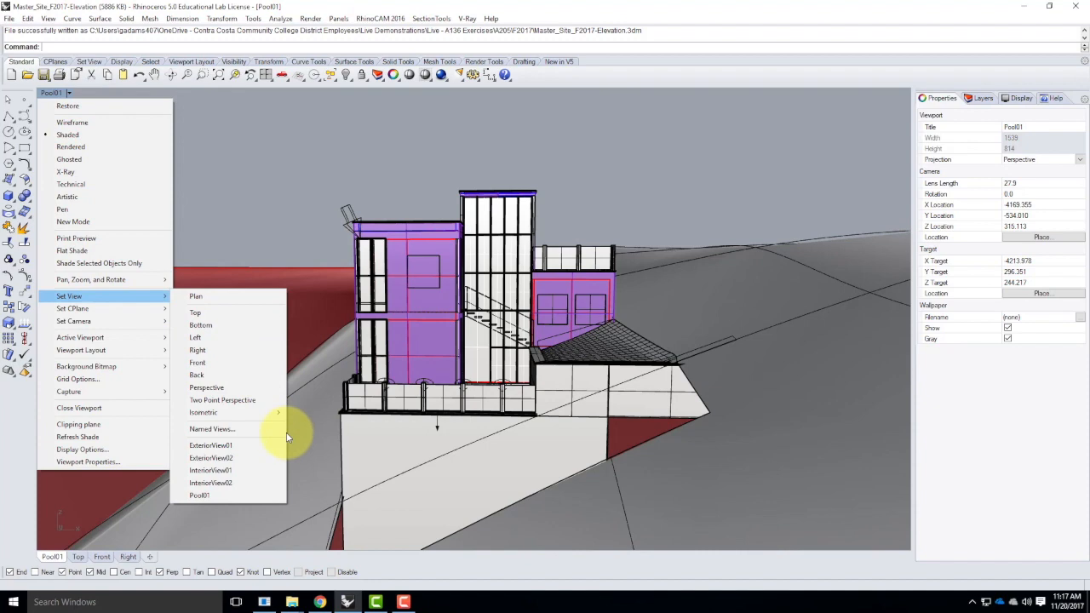
click(225, 363)
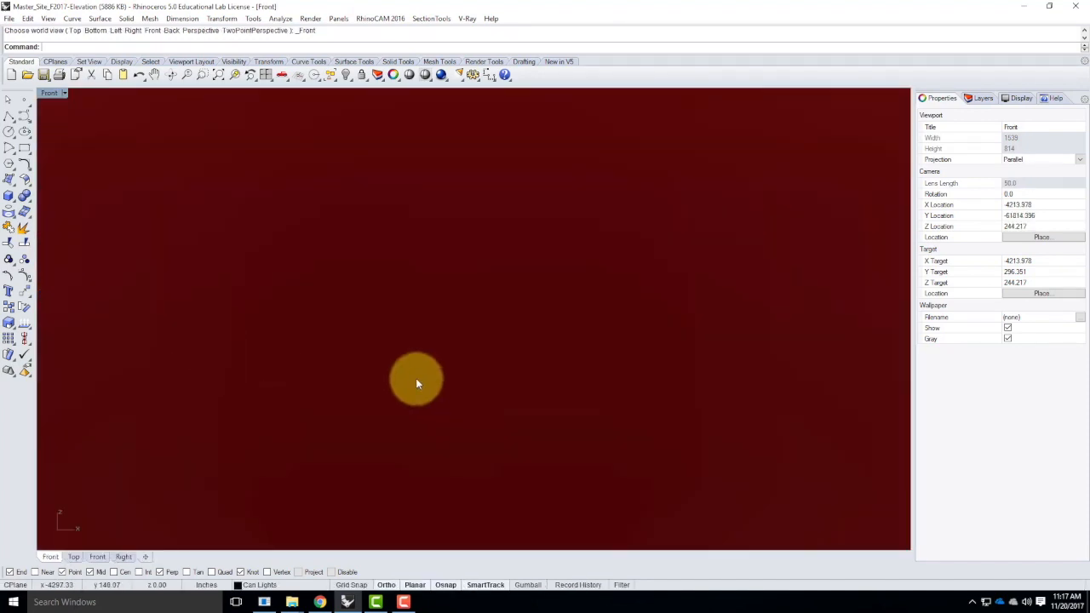
scroll(341, 309, down, 5)
scroll(357, 322, down, 10)
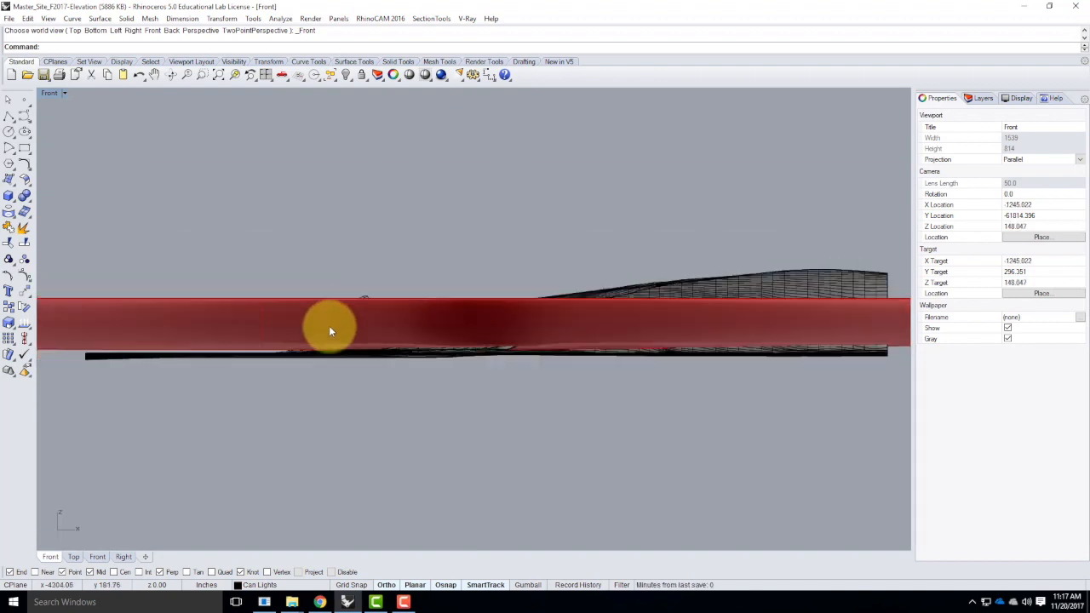
scroll(545, 310, up, 18)
scroll(475, 294, up, 8)
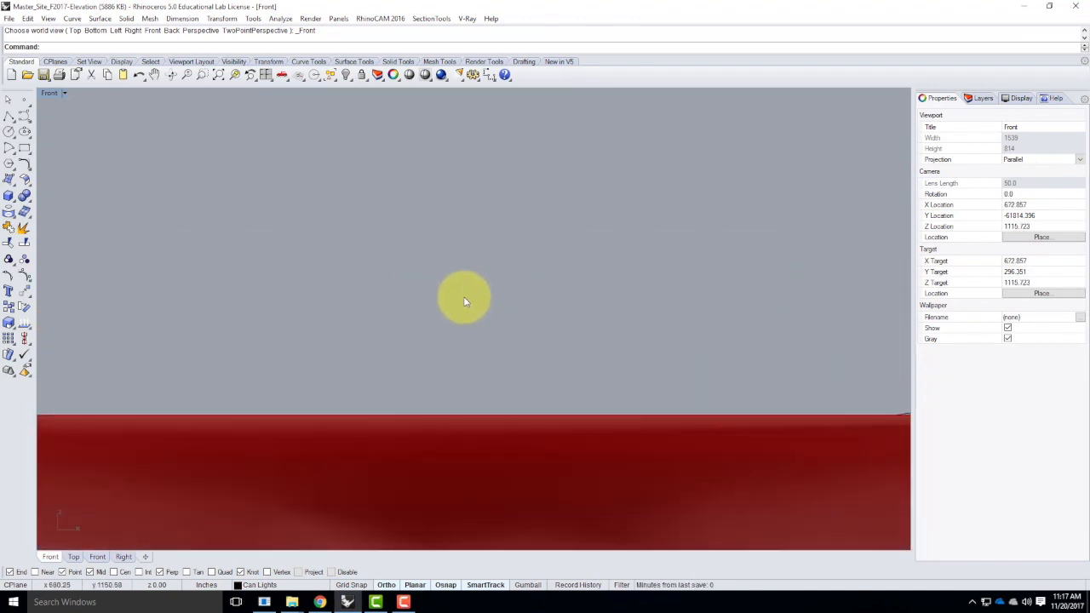
Step: Identify the ocean block that hides the building in the Front view and turn off its Ocean layer
scroll(375, 285, down, 16)
click(334, 313)
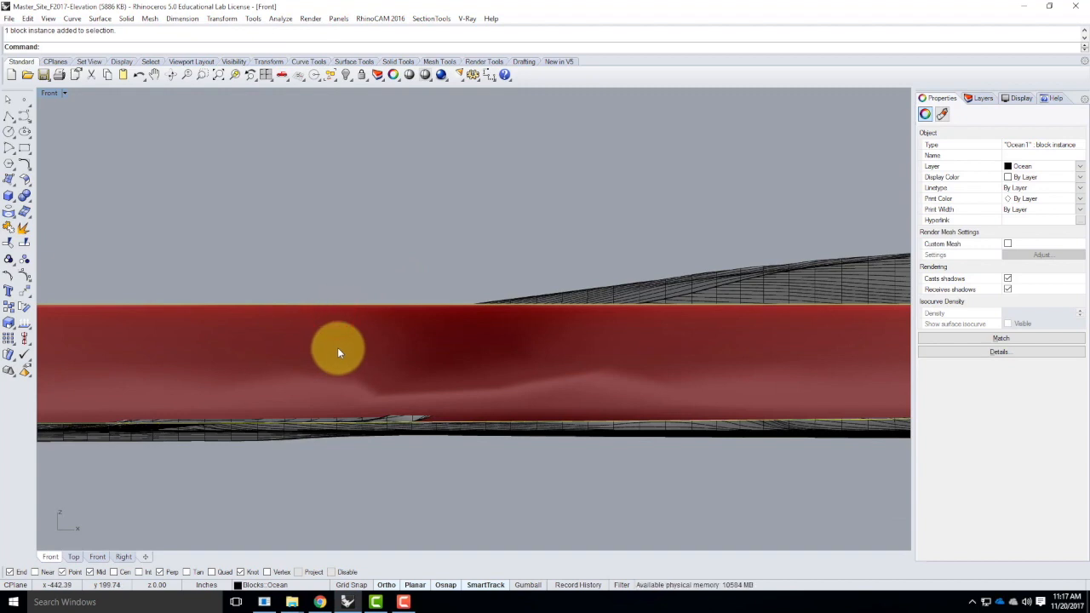
click(984, 98)
click(1032, 193)
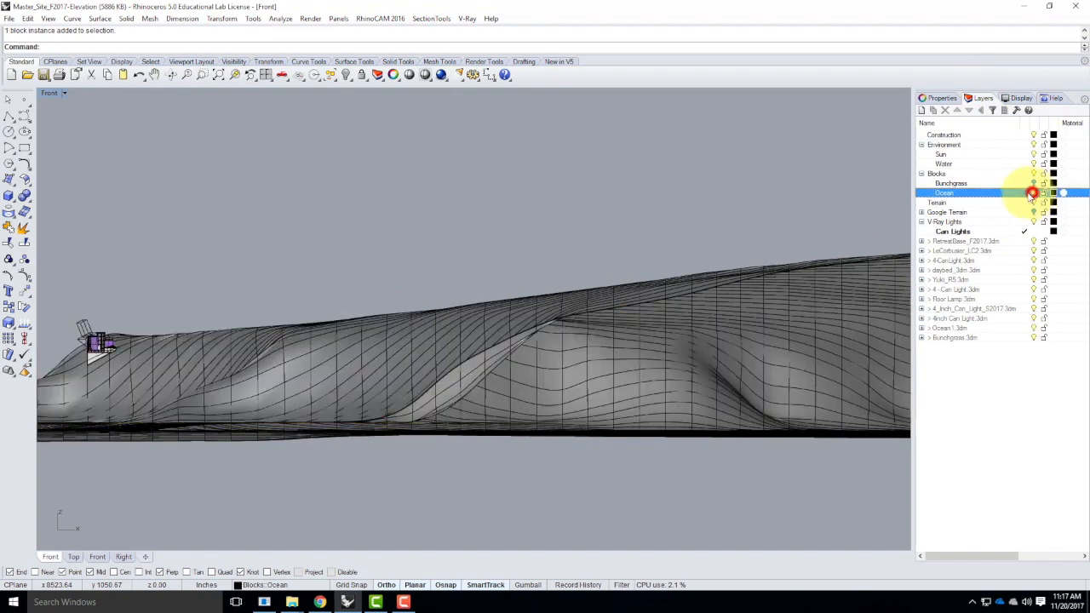
Step: Examine the building and its surrounding terrain up close in the Front view
scroll(351, 330, down, 2)
scroll(219, 335, up, 3)
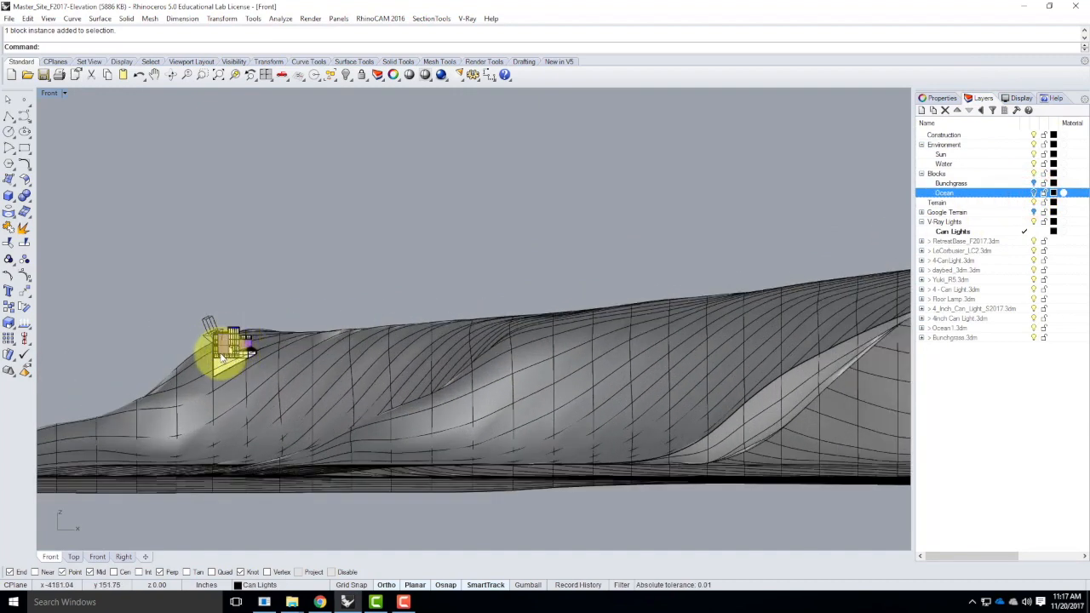
scroll(219, 351, up, 3)
scroll(567, 346, down, 2)
scroll(494, 345, up, 2)
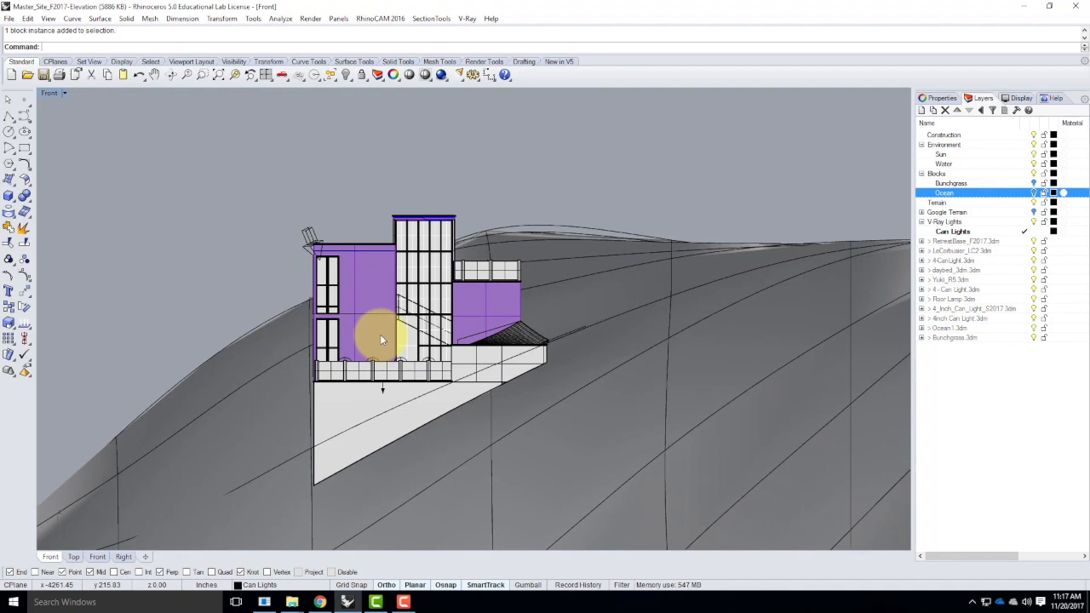
scroll(516, 308, down, 1)
scroll(332, 341, up, 3)
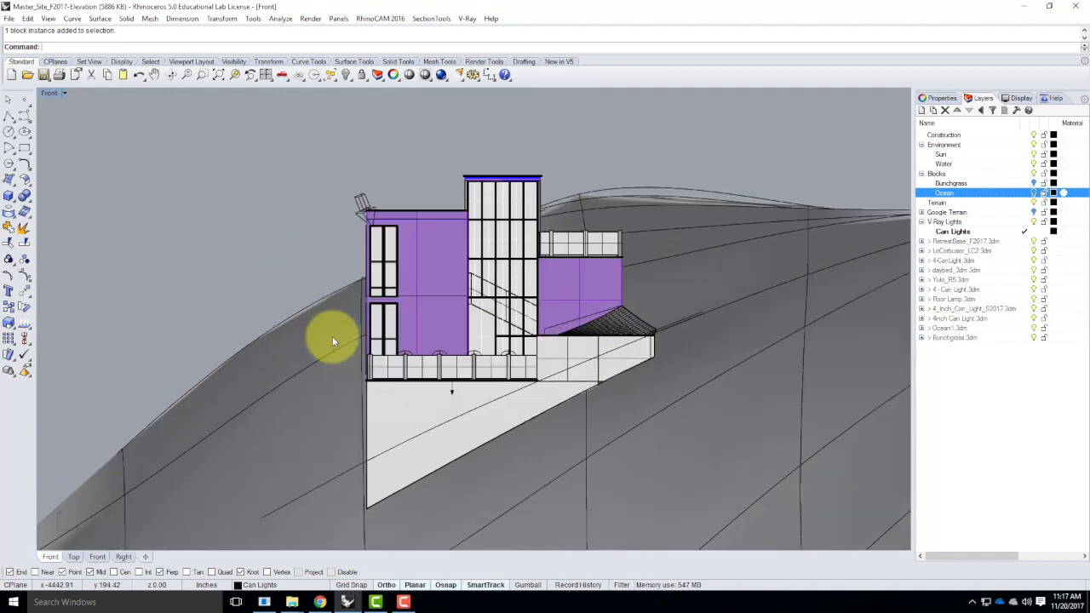
scroll(143, 299, down, 1)
scroll(551, 292, down, 1)
scroll(550, 292, up, 1)
scroll(499, 281, down, 1)
scroll(503, 382, up, 1)
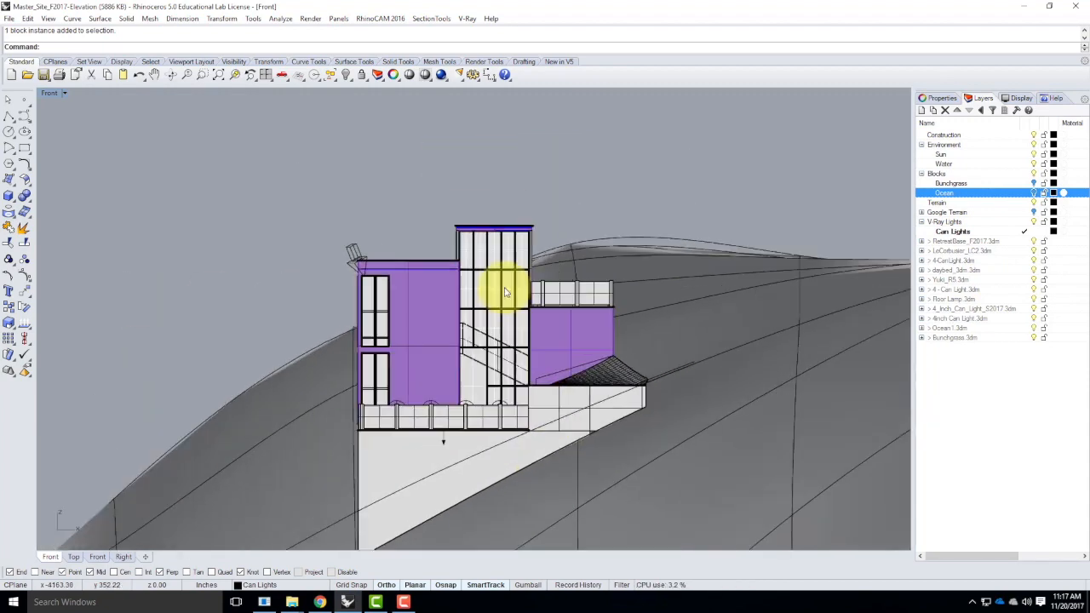
scroll(486, 470, up, 1)
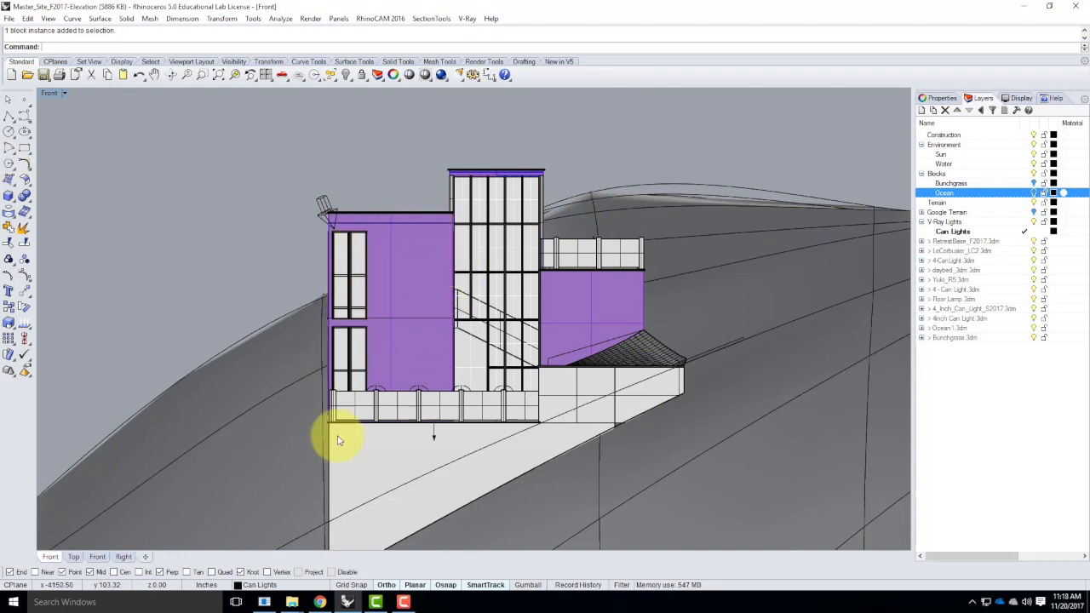
Step: Zoom the Front view to the selected building block and pan it to frame the building with its surrounding terrain
click(390, 220)
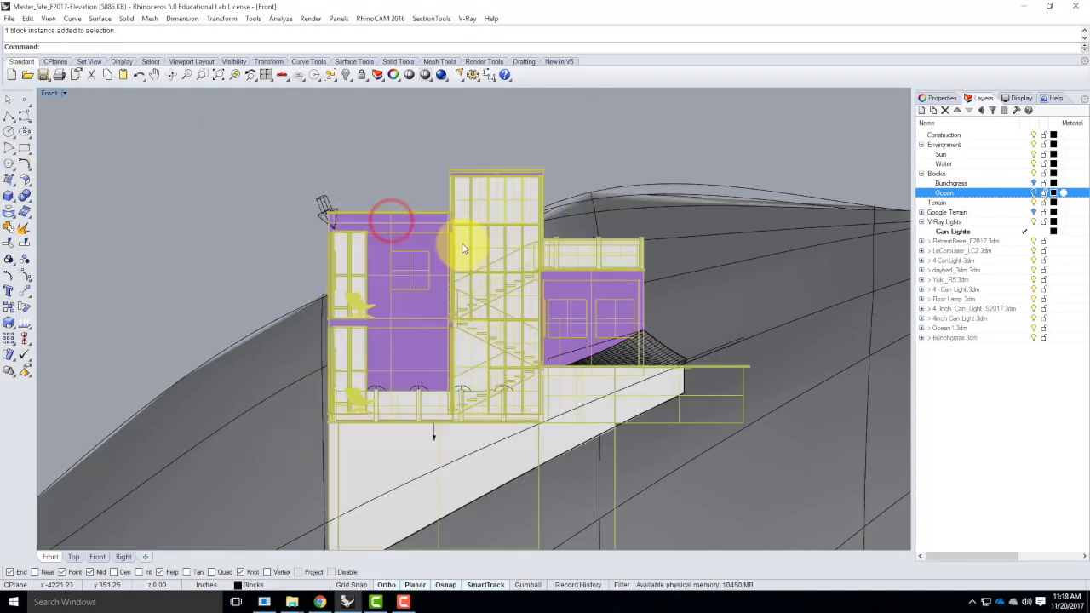
key(Return)
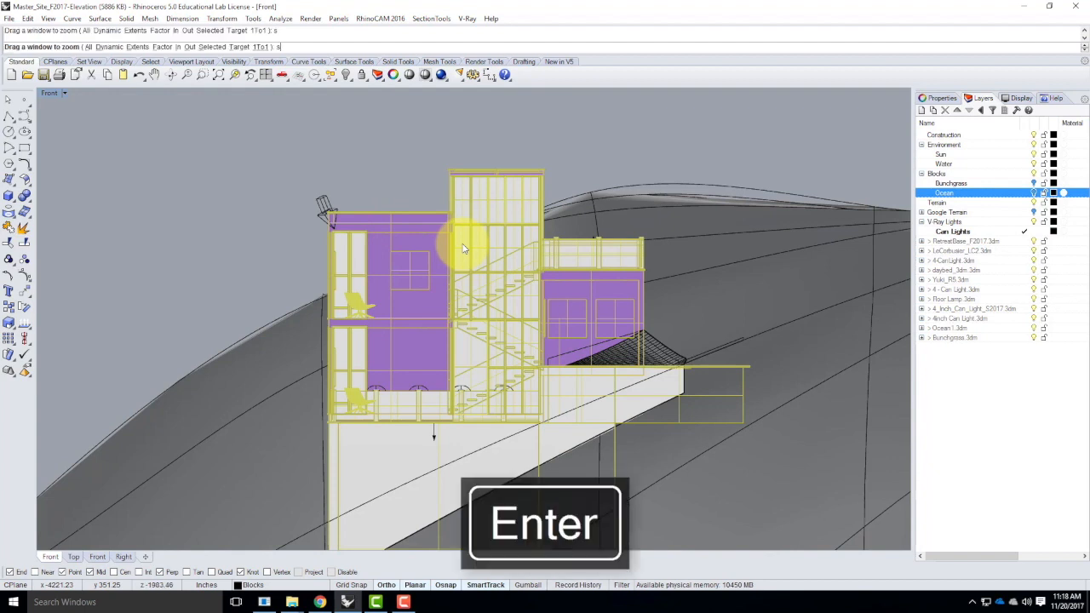
text(s)
key(Return)
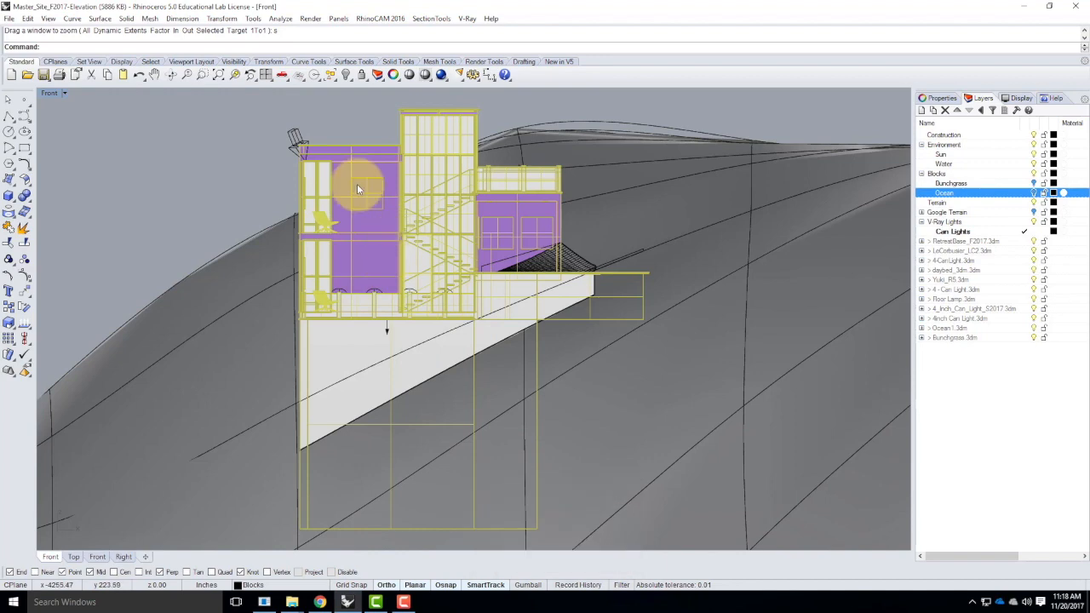
click(154, 74)
drag(435, 196, 482, 308)
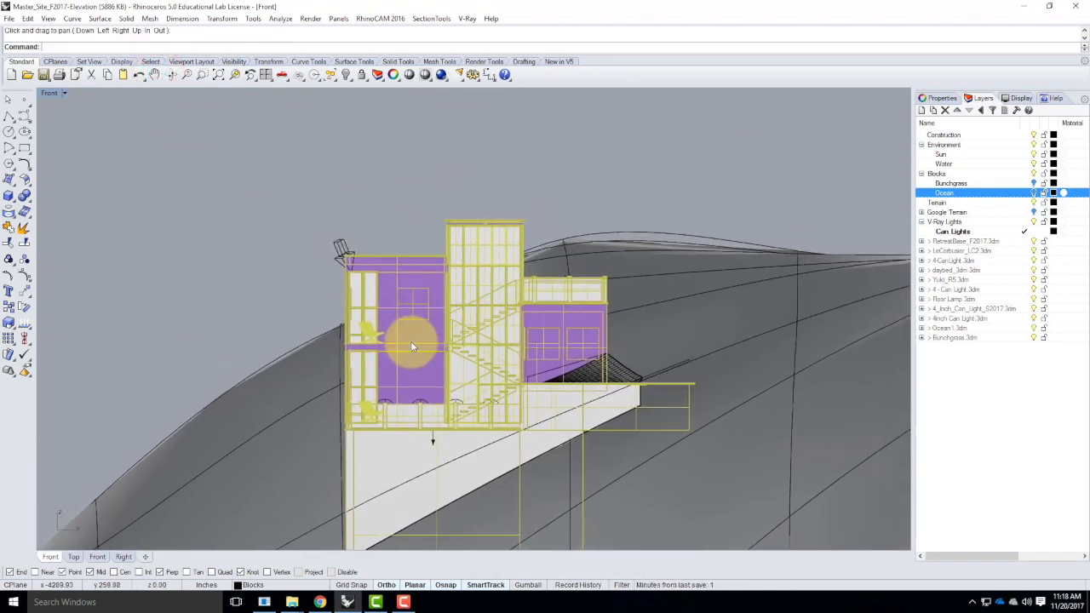
Step: Reveal all hidden objects with the Bunchgrass layer turned on, deselect the building, and turn the Bunchgrass layer off again
scroll(412, 345, up, 2)
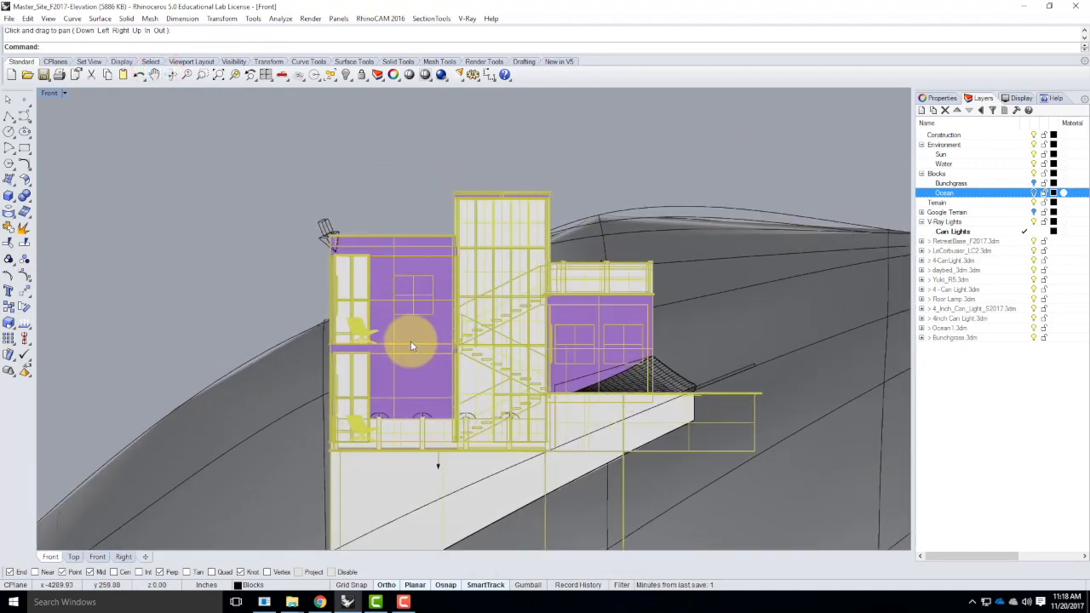
click(1034, 184)
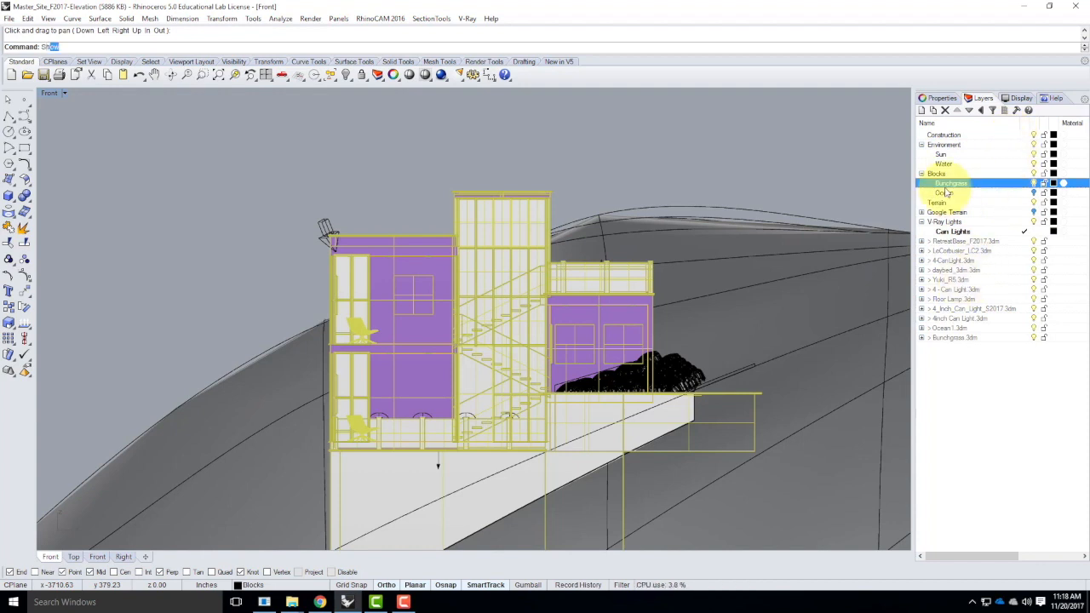
text(Show)
key(Return)
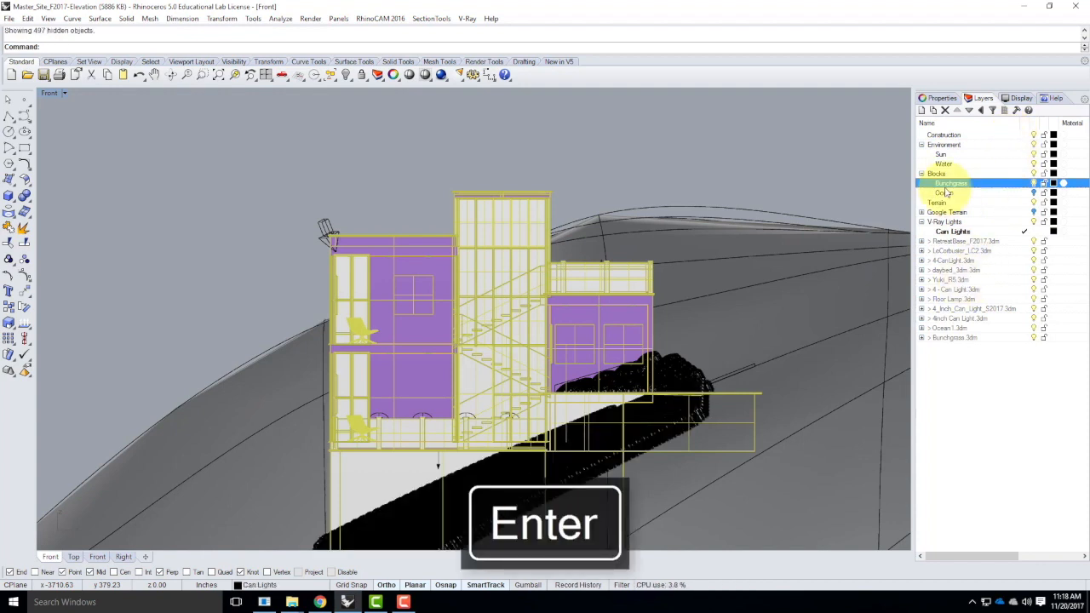
click(488, 140)
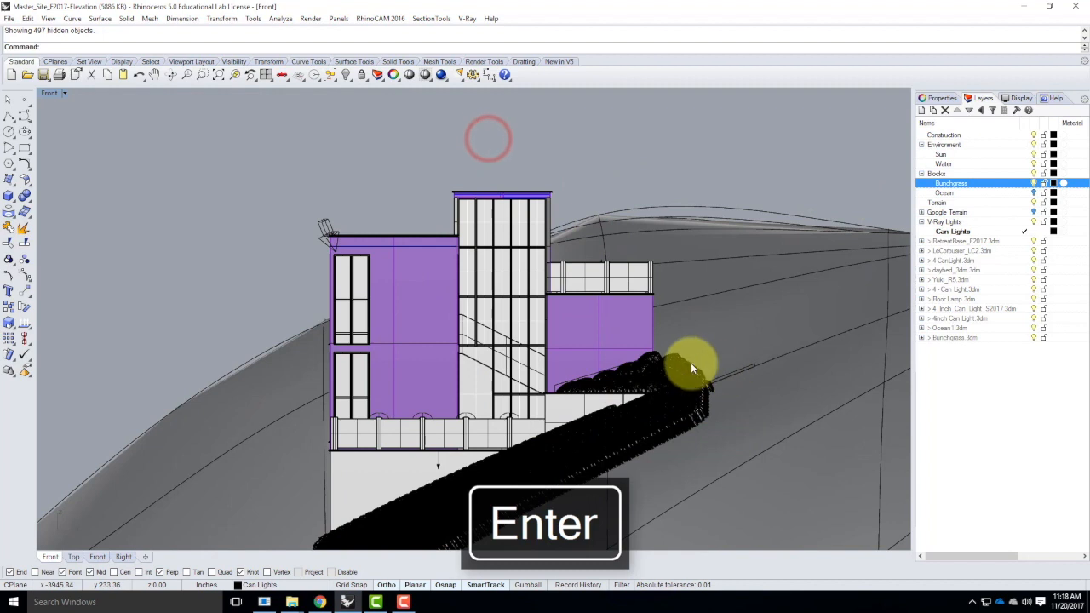
click(1033, 183)
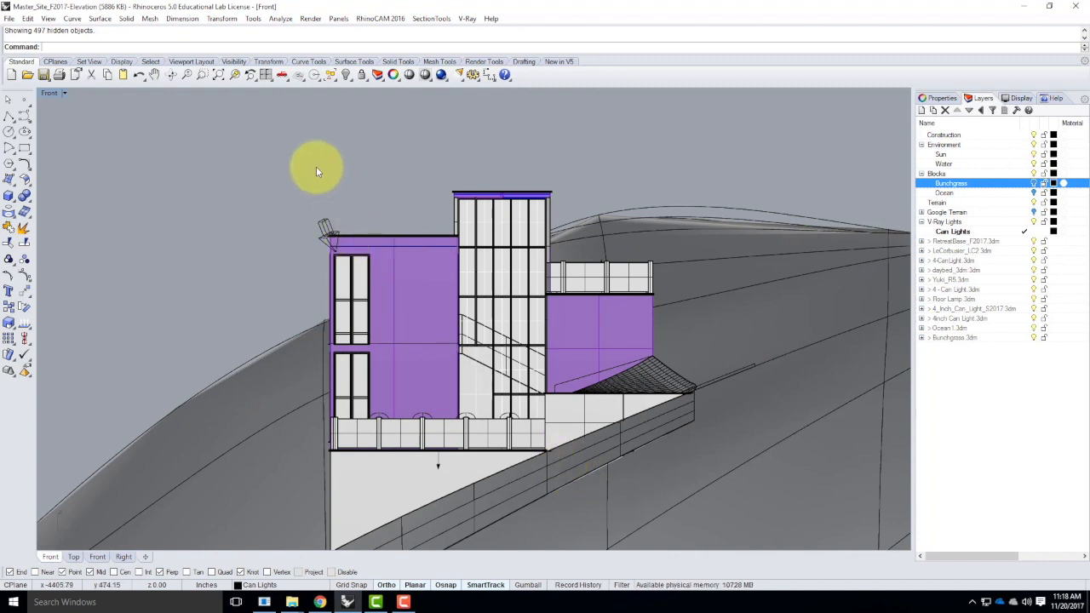
Step: Center the building in the Front viewport and save the view as a named view called Elevation01
click(154, 75)
drag(427, 312, 432, 297)
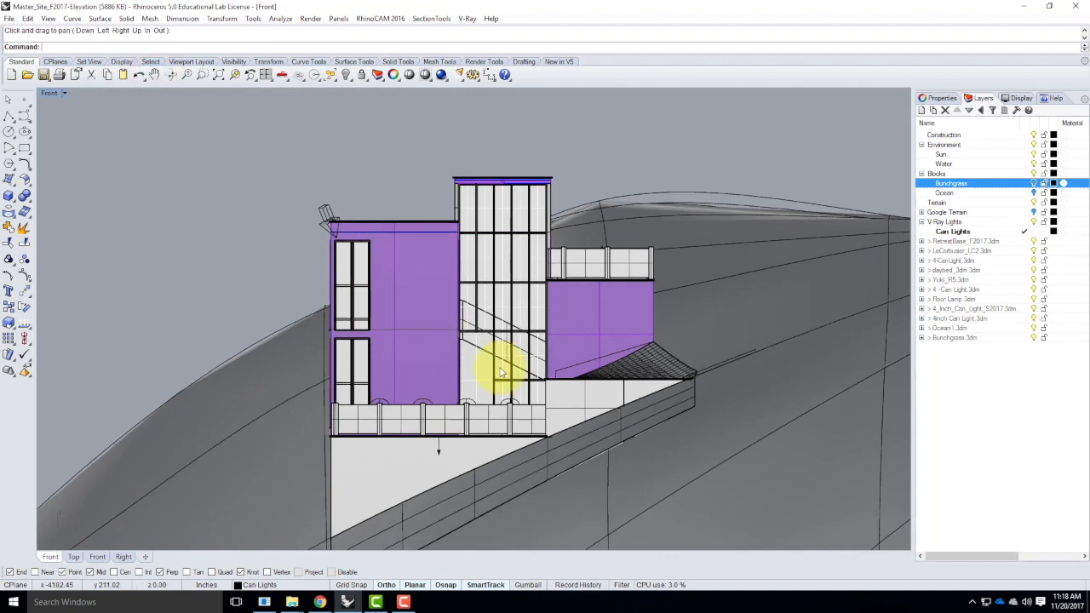
click(66, 93)
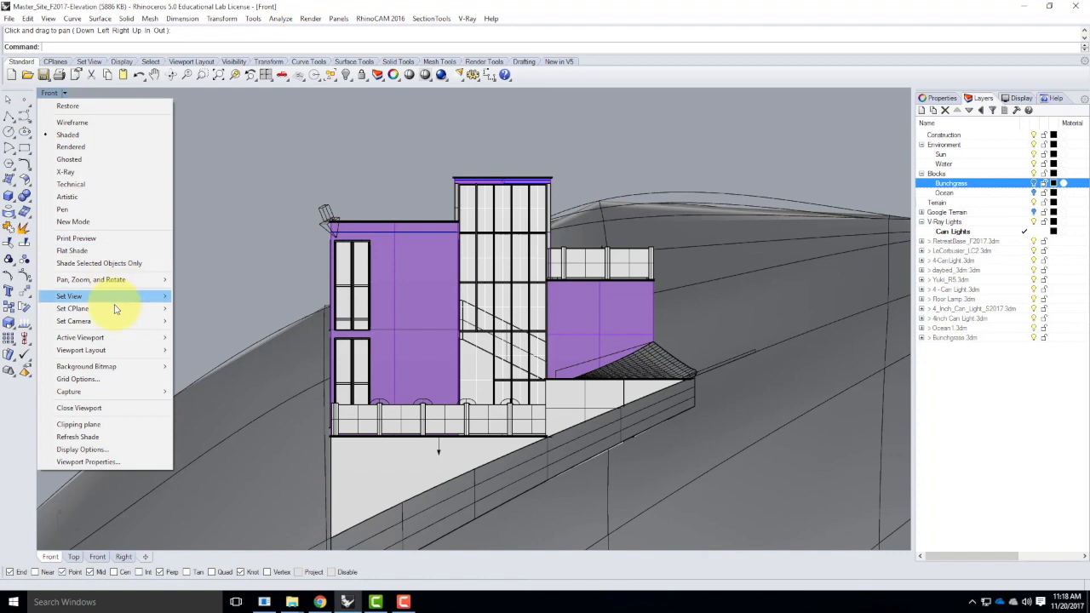
mouse_move(109, 301)
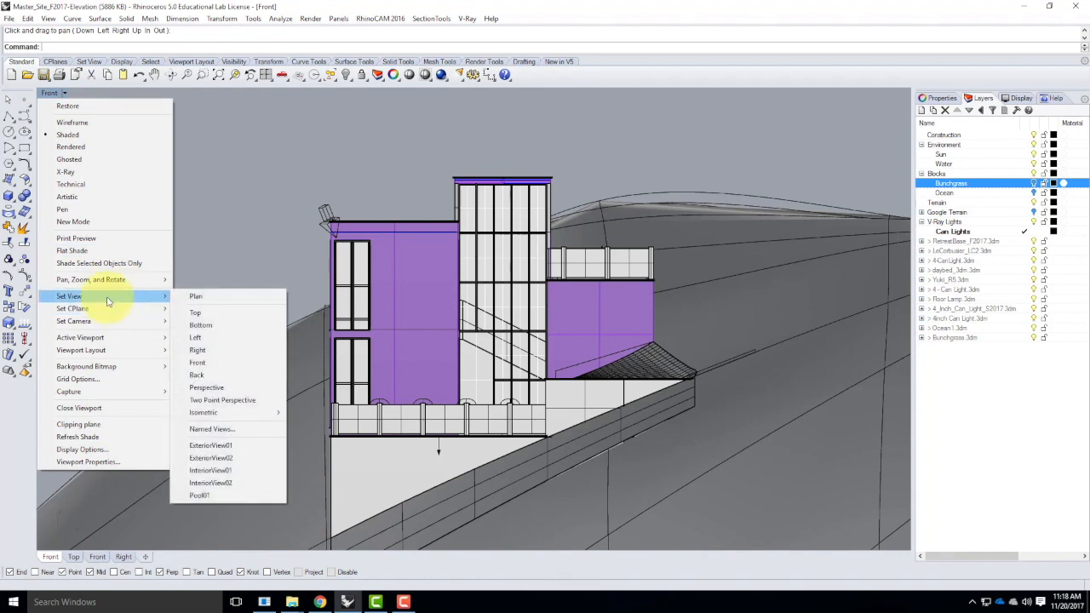
click(208, 429)
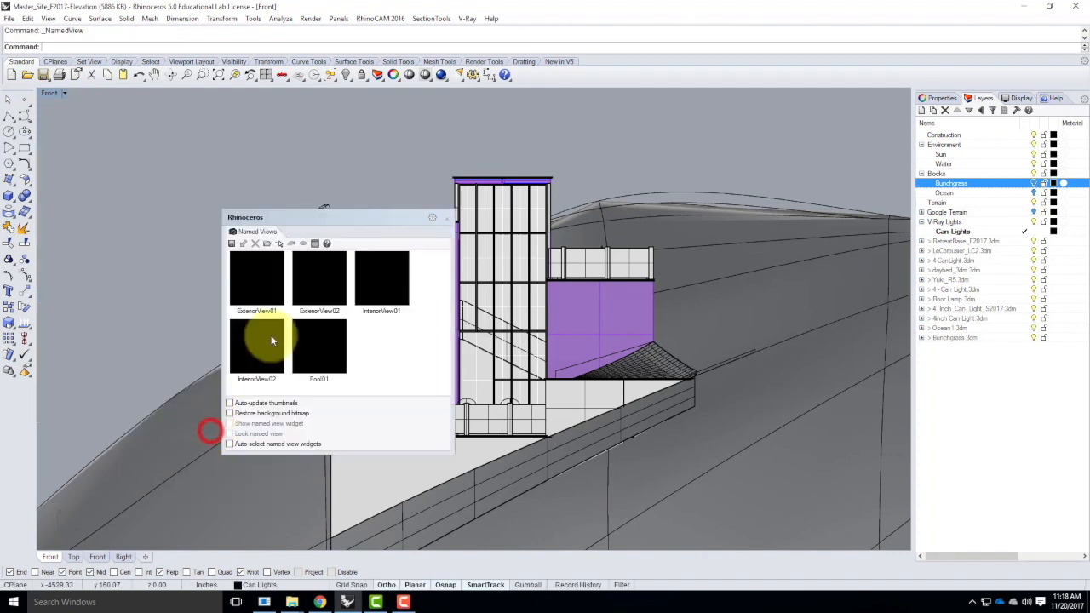
click(231, 244)
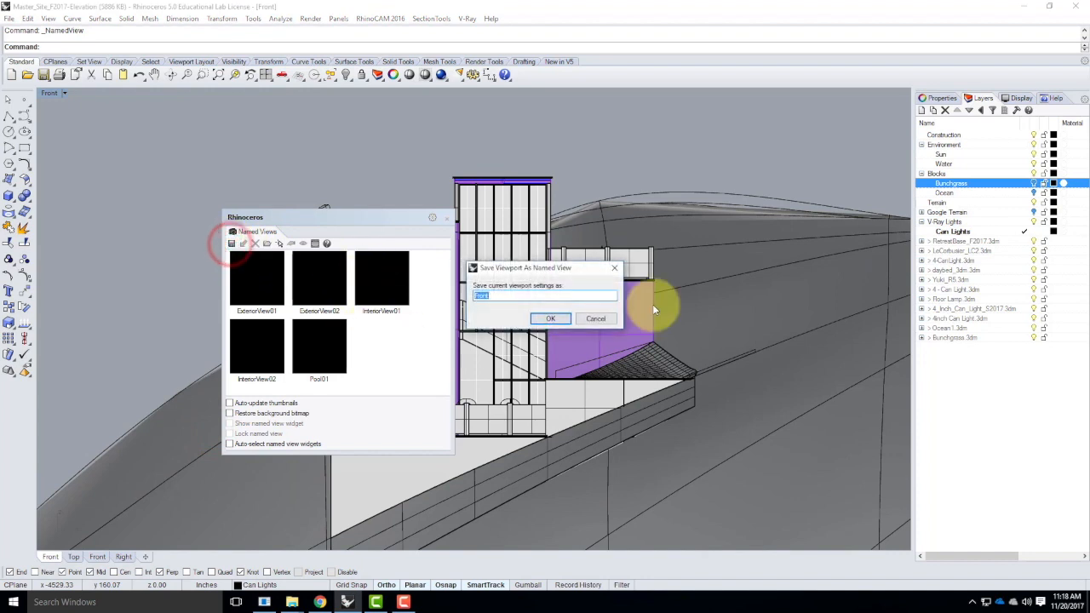
text(Elevation01)
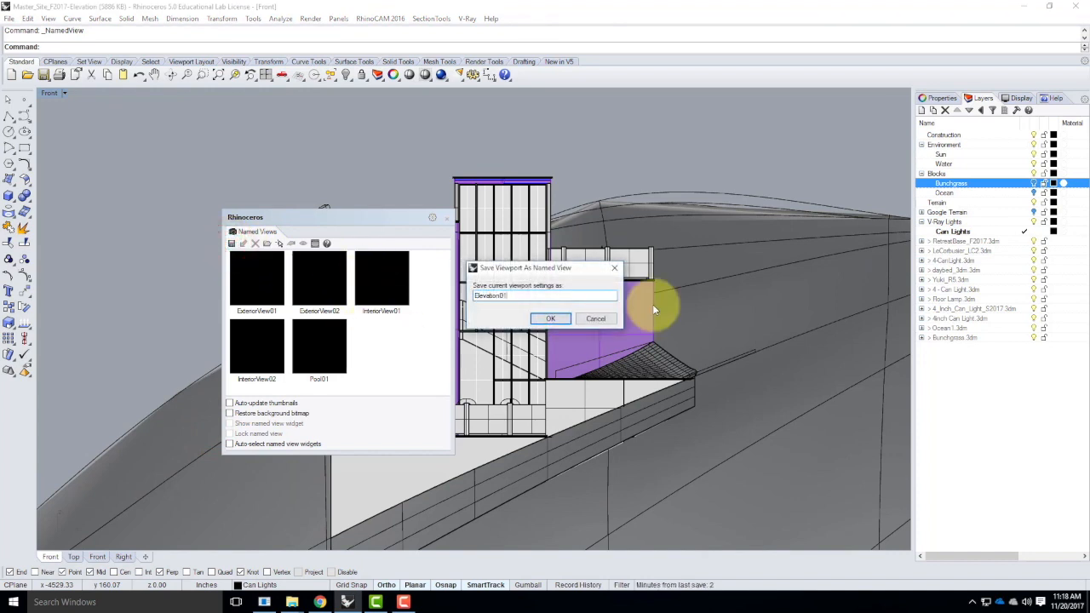
click(552, 320)
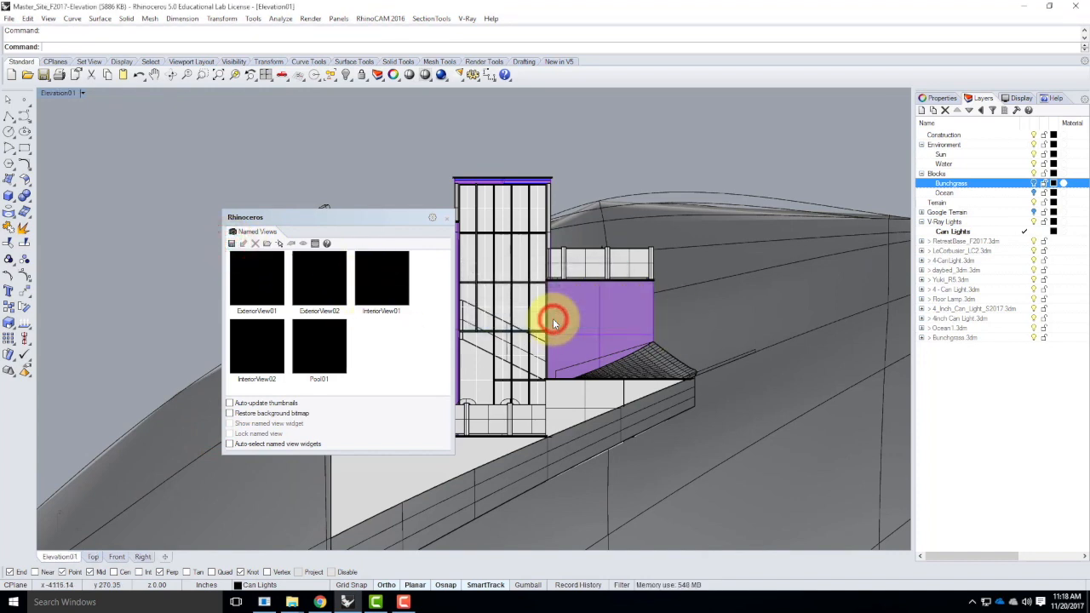
click(446, 218)
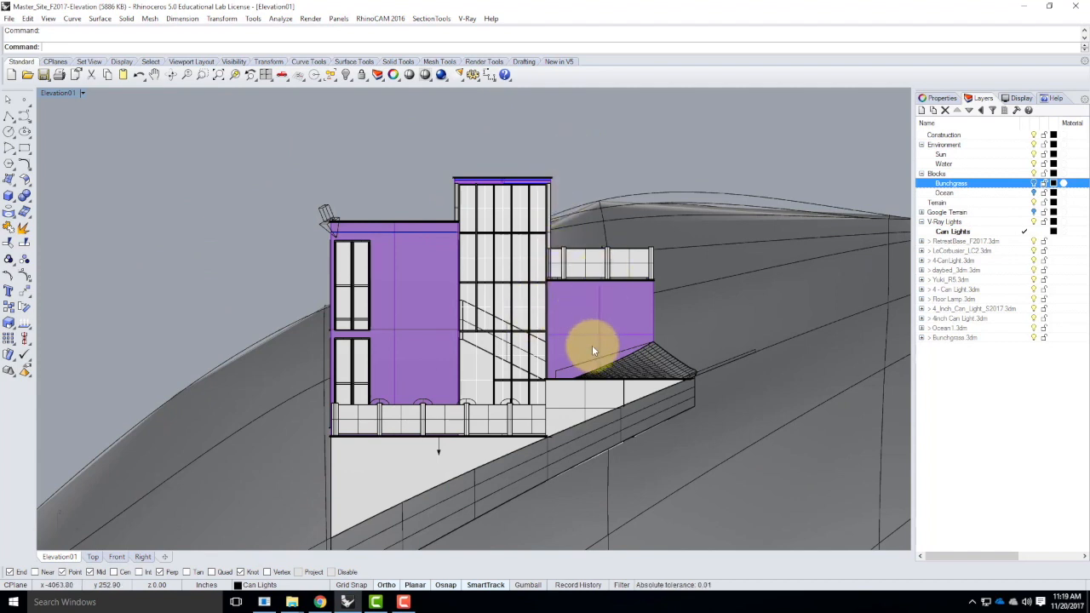
Step: Create a new layer named Topo Lines below the Construction layer and make it the current layer
click(261, 442)
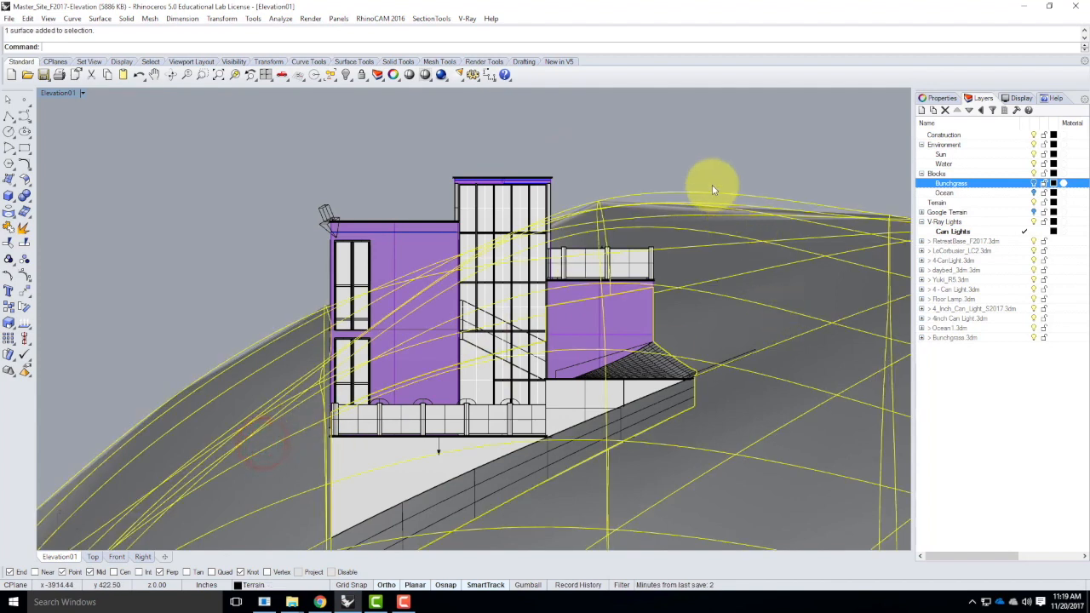
click(711, 145)
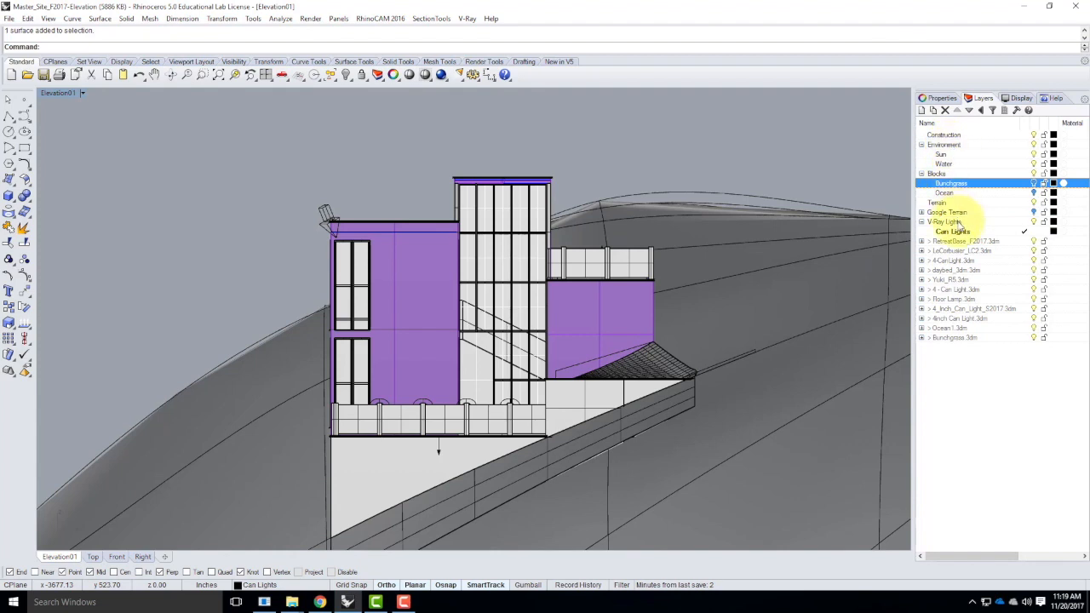
click(942, 134)
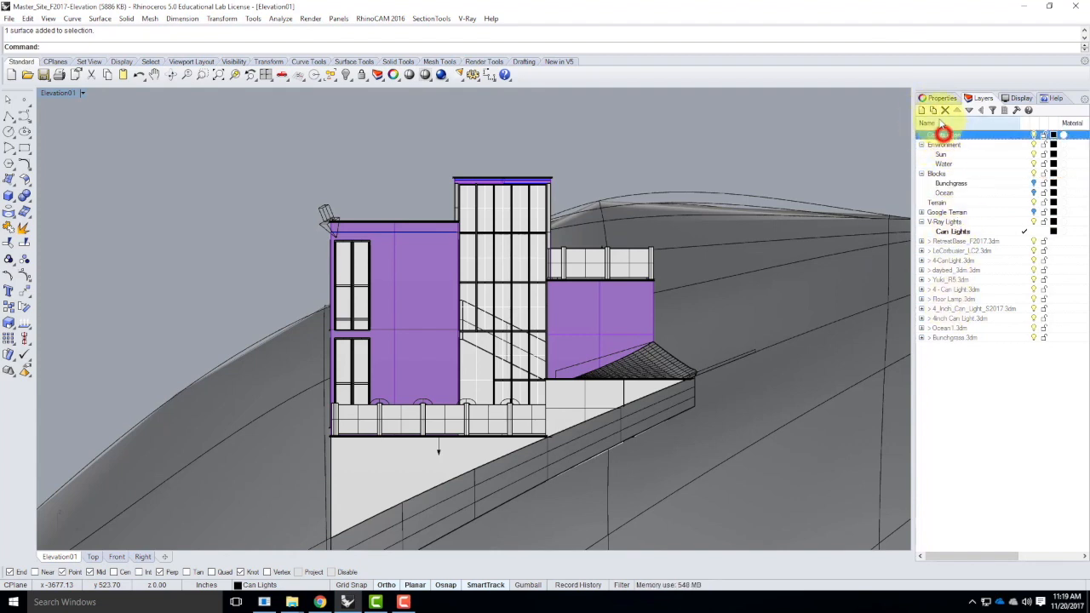
click(922, 111)
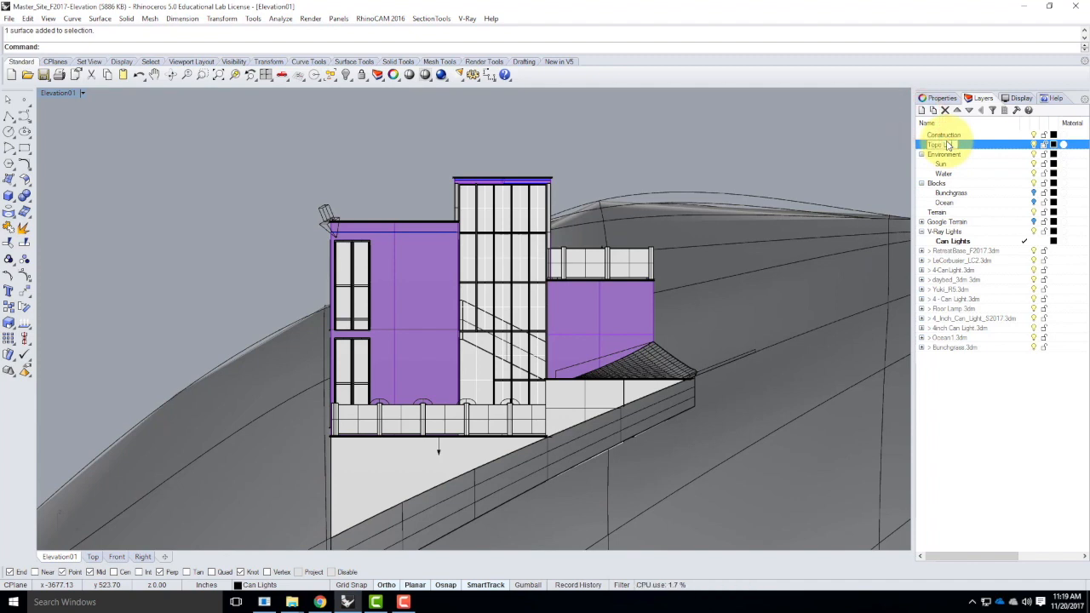
double_click(986, 146)
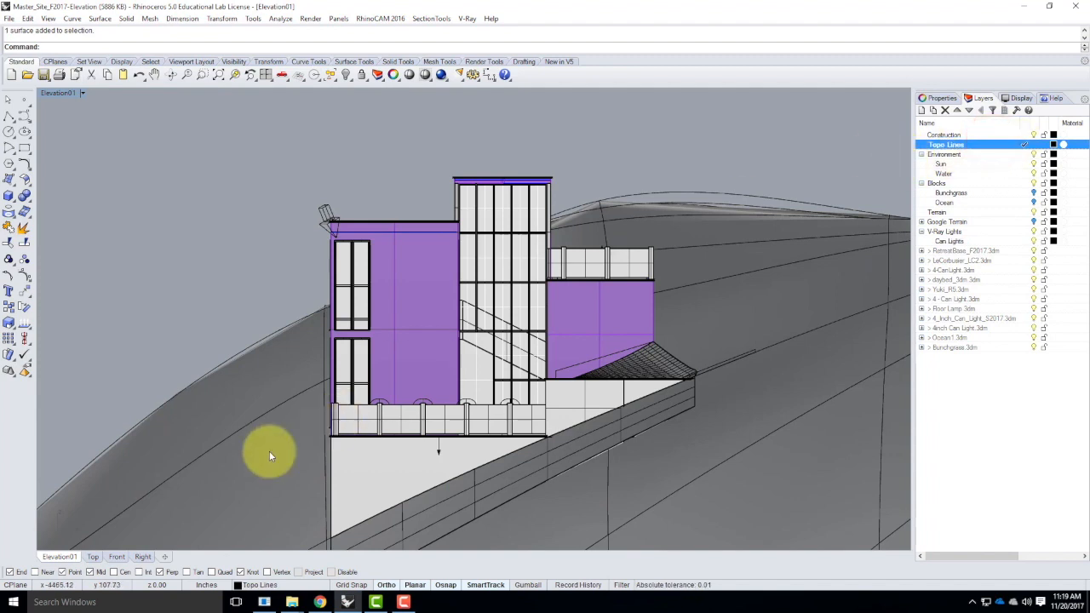
Step: Change the Top viewport to a maximized Perspective view that shows the whole terrain around the building
double_click(56, 92)
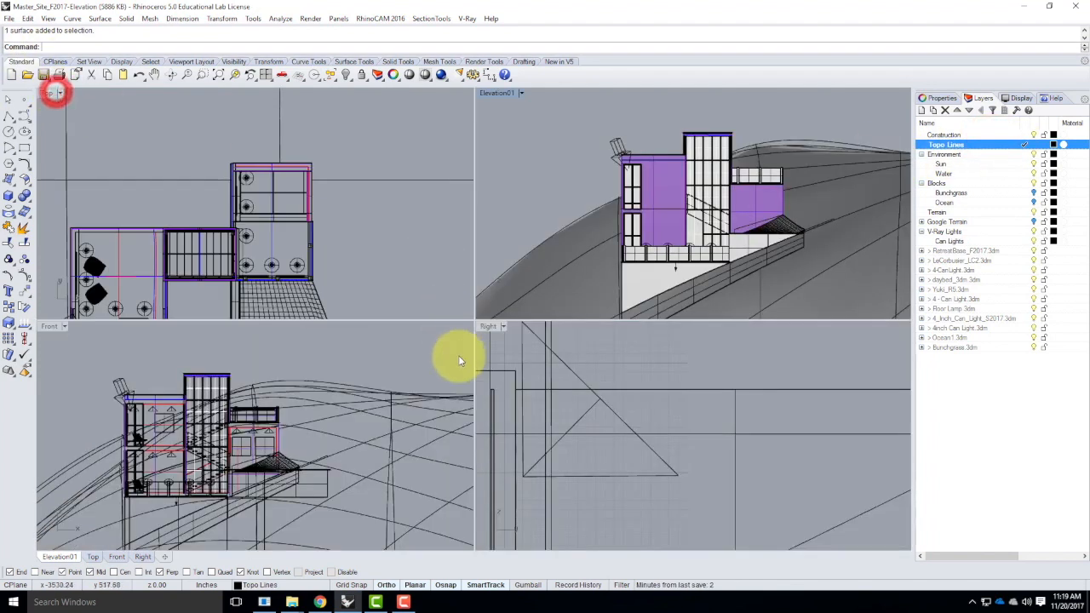
click(61, 94)
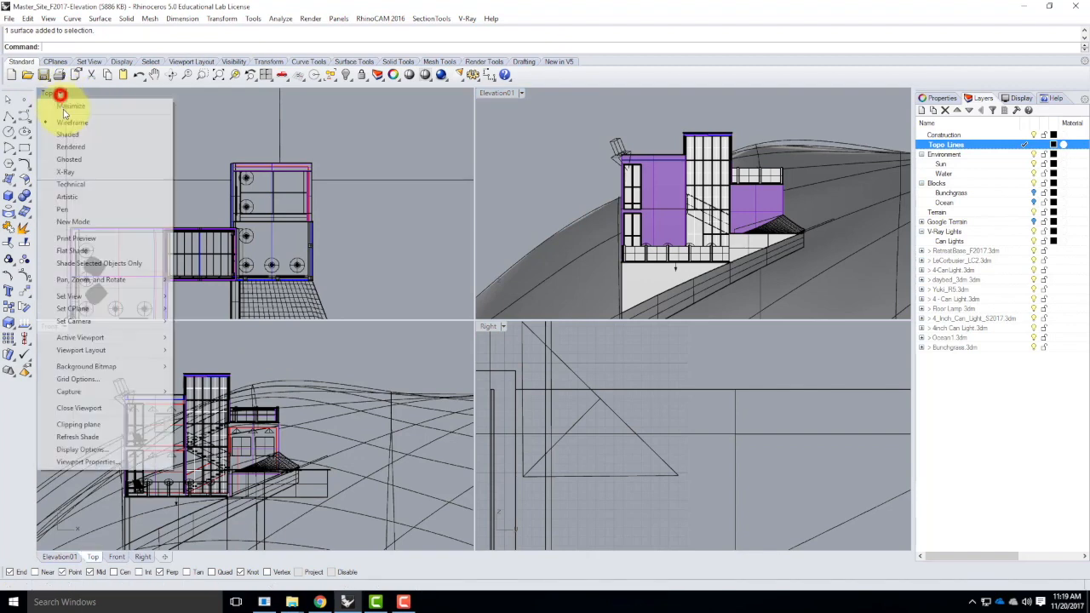
mouse_move(181, 301)
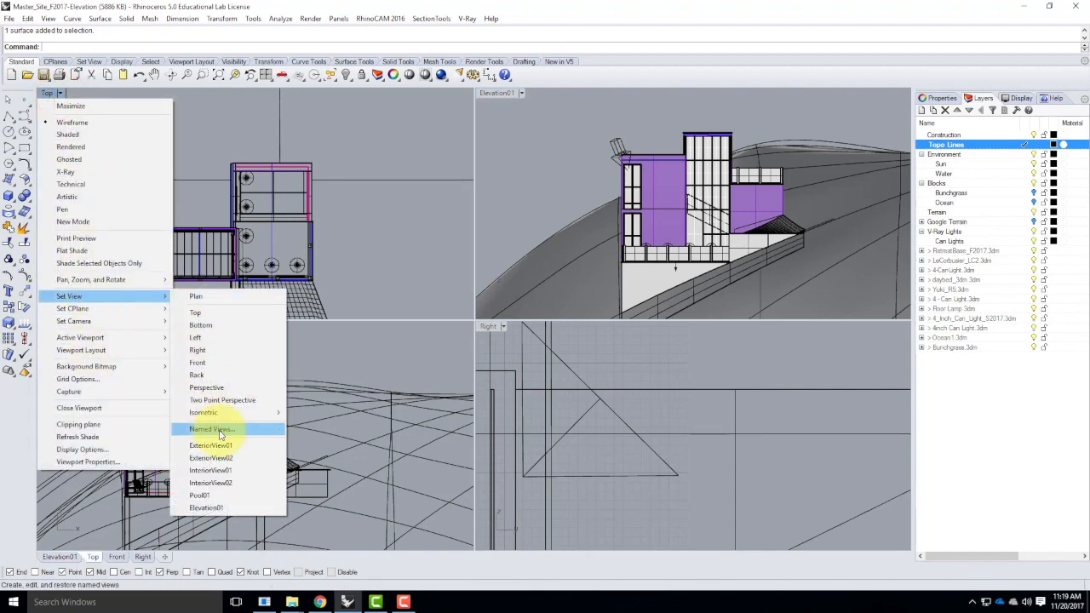
click(228, 389)
double_click(61, 94)
scroll(400, 325, up, 5)
right_drag(287, 326, 581, 282)
scroll(581, 282, down, 5)
scroll(454, 366, up, 5)
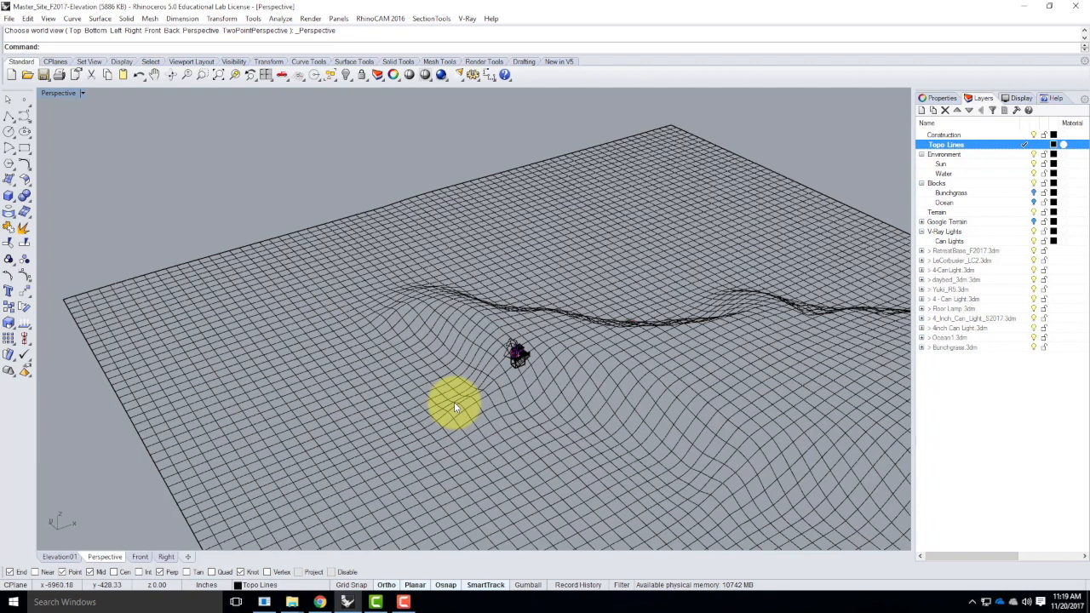
Step: Run Contour on the terrain, the sloped surface under the building and the gridded slope beside it
key(BackSpace)
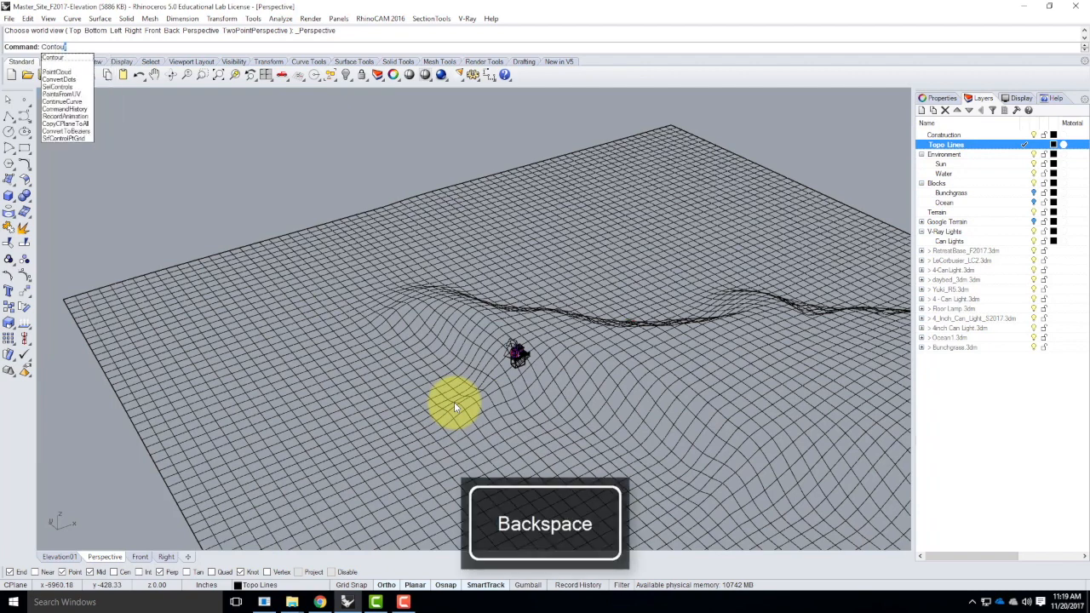
key(Return)
scroll(545, 389, up, 5)
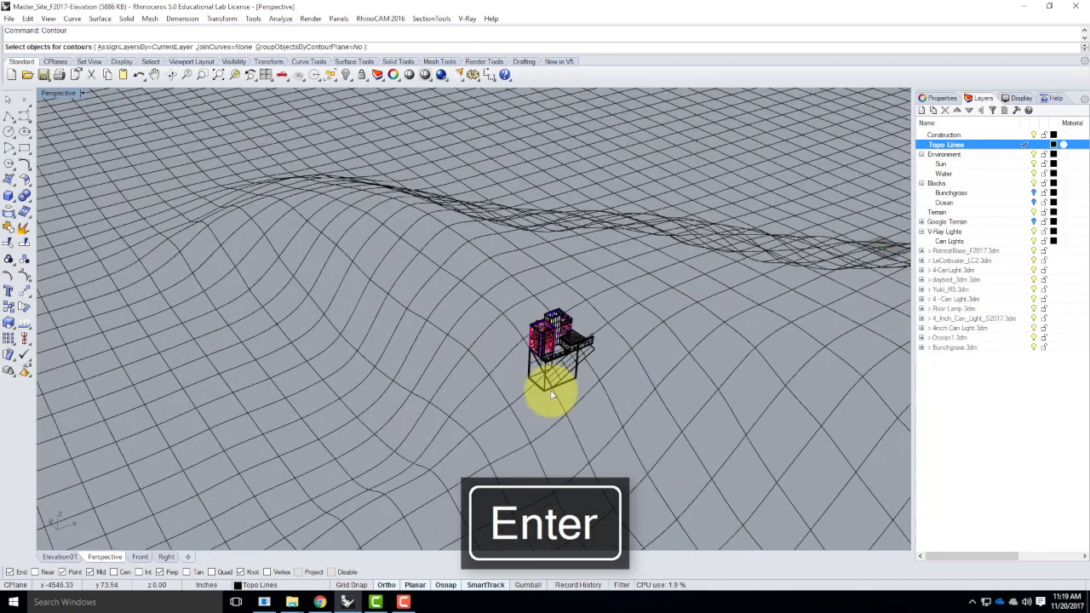
click(588, 409)
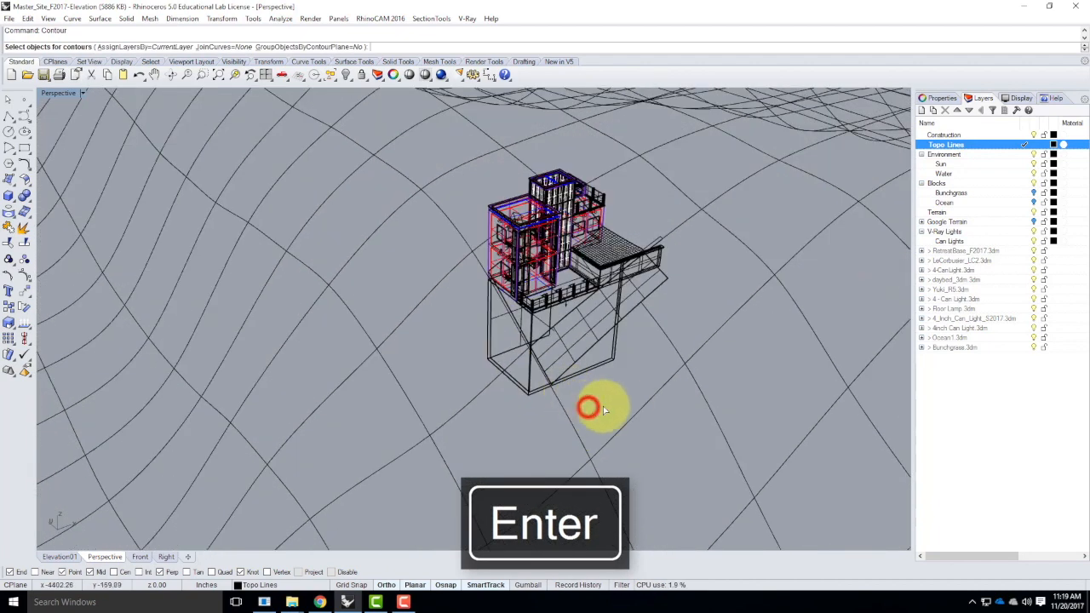
click(680, 370)
click(633, 294)
click(620, 246)
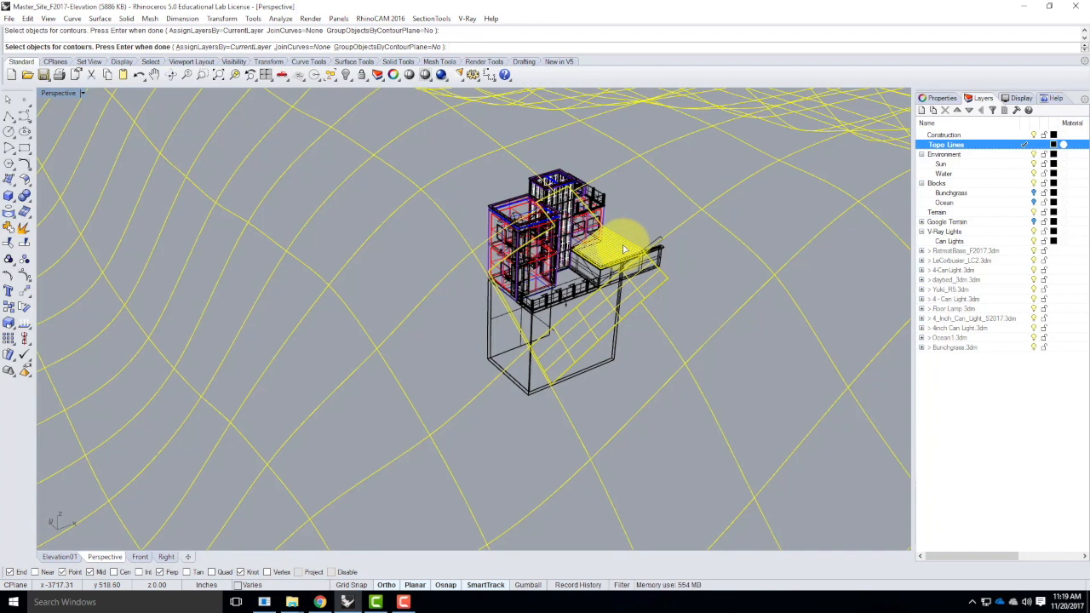
key(Return)
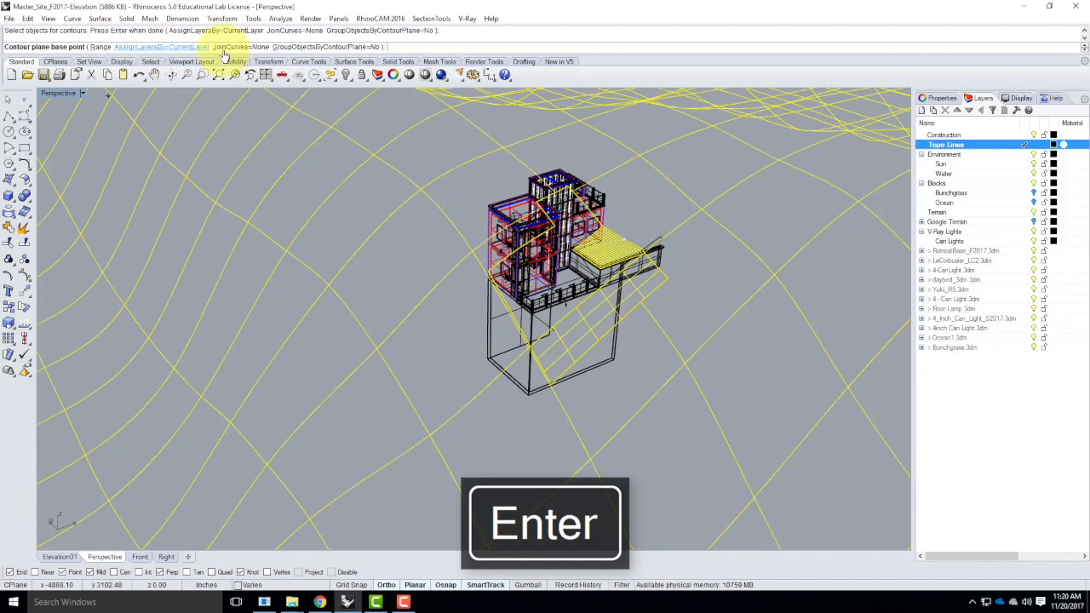
Step: Try contours at 5' spacing from the terrain's front corner with a vertical direction, and undo them
scroll(264, 121, down, 10)
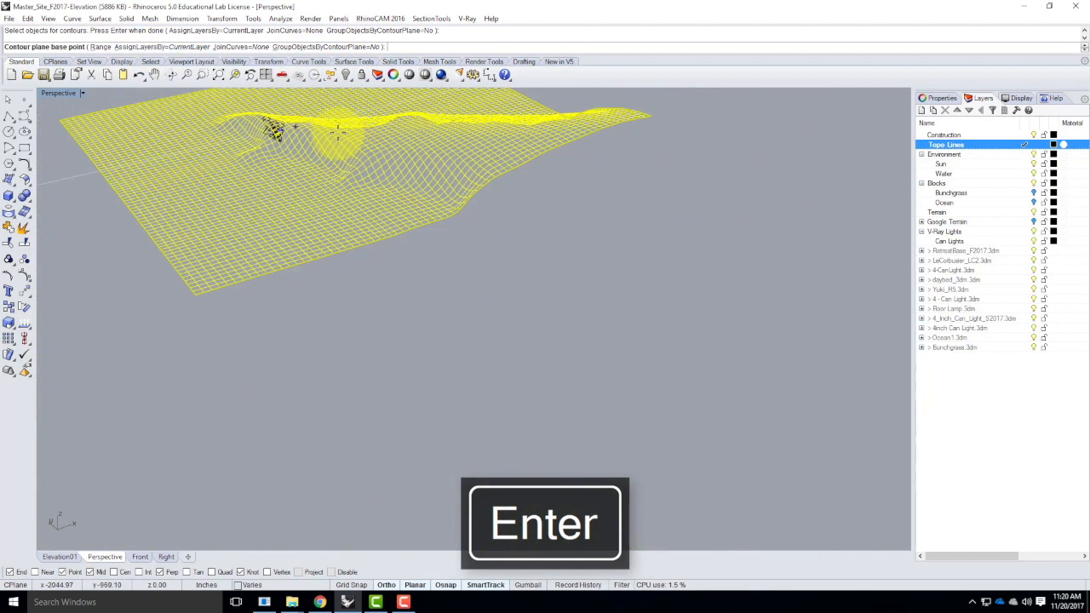
click(194, 294)
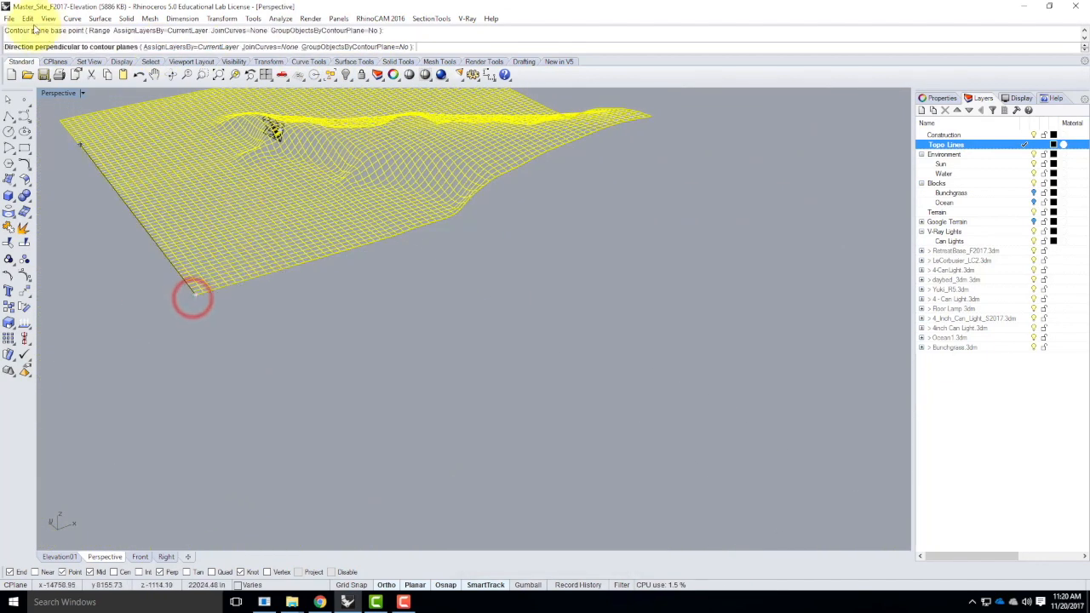
double_click(58, 93)
scroll(292, 361, down, 8)
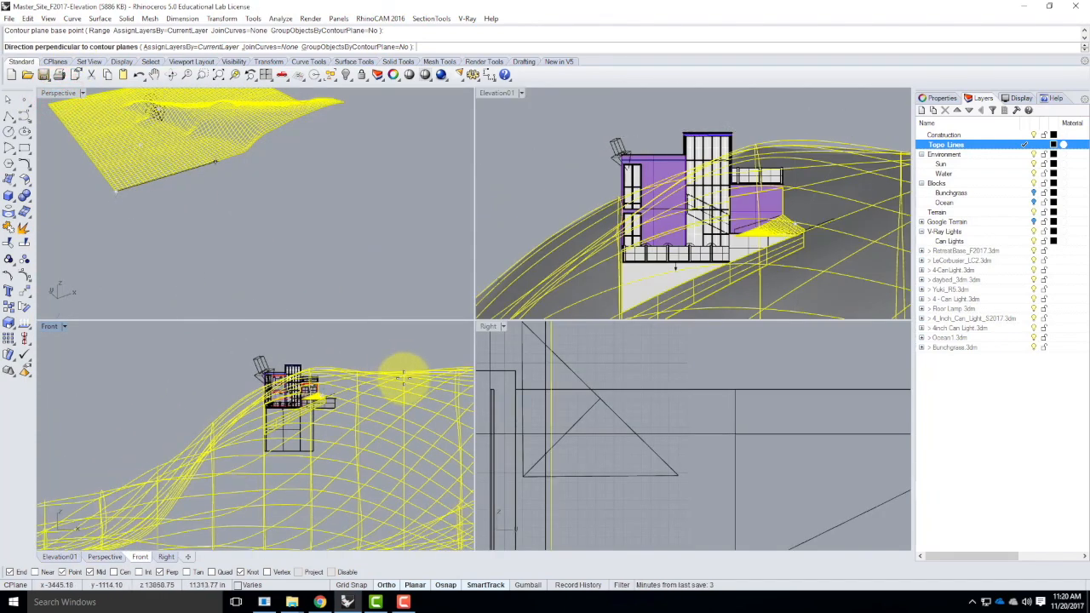
scroll(411, 379, down, 2)
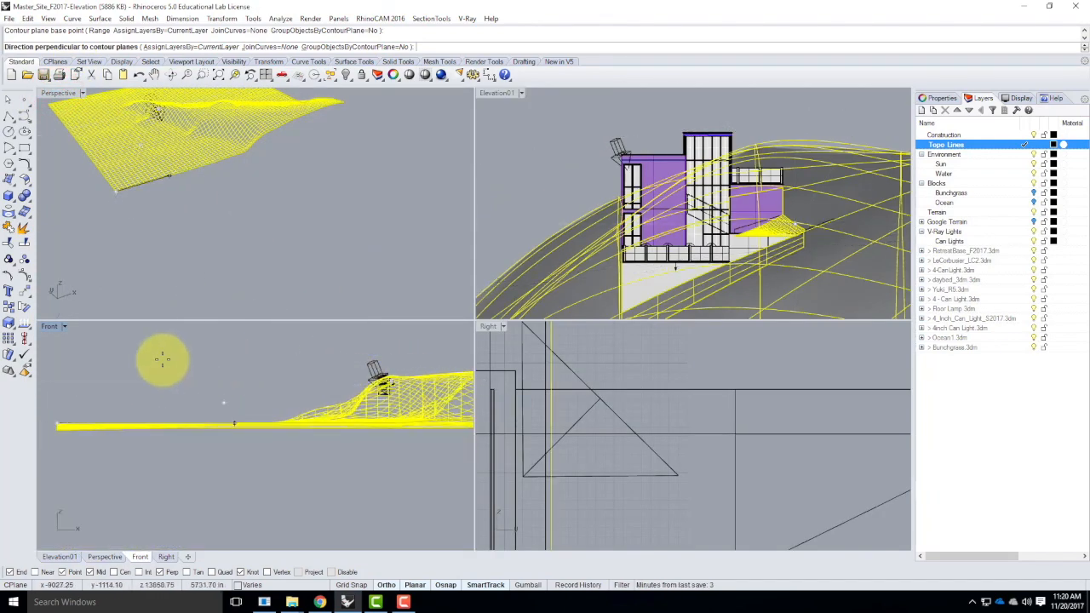
click(77, 349)
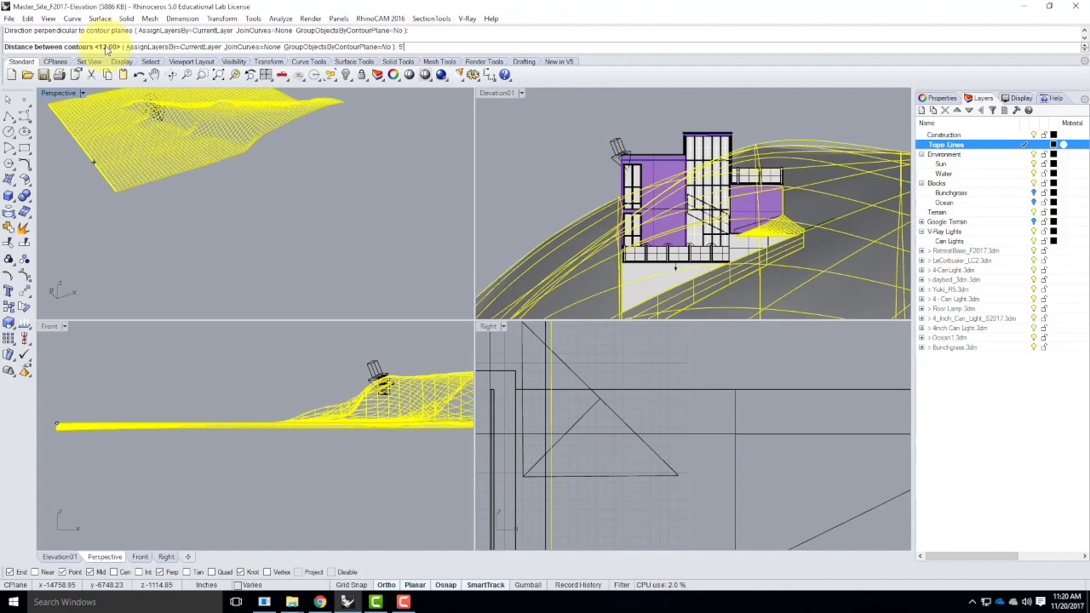
key(Return)
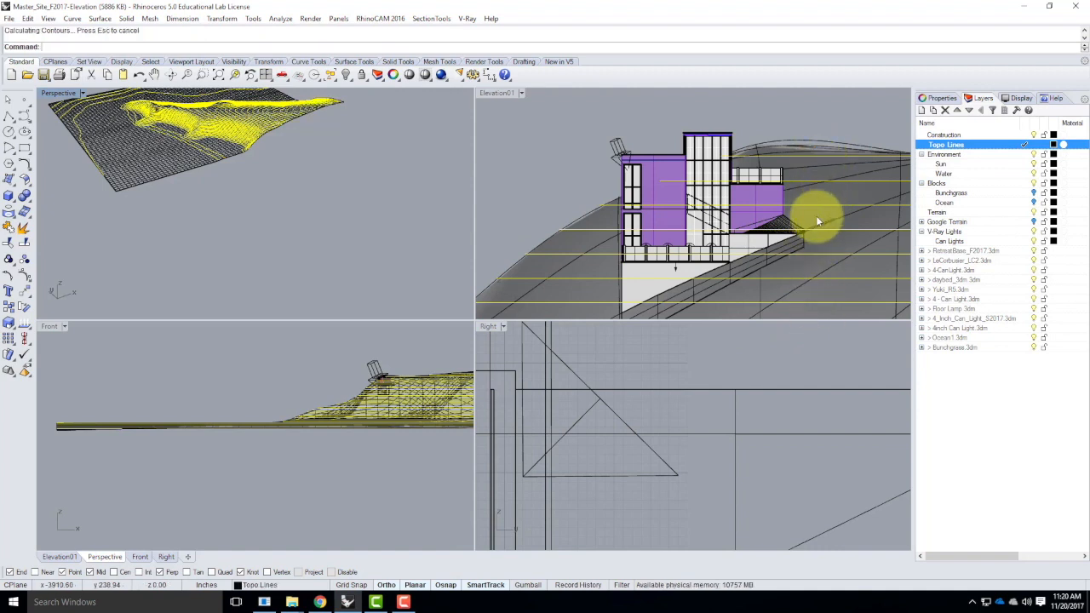
key(ctrl+z)
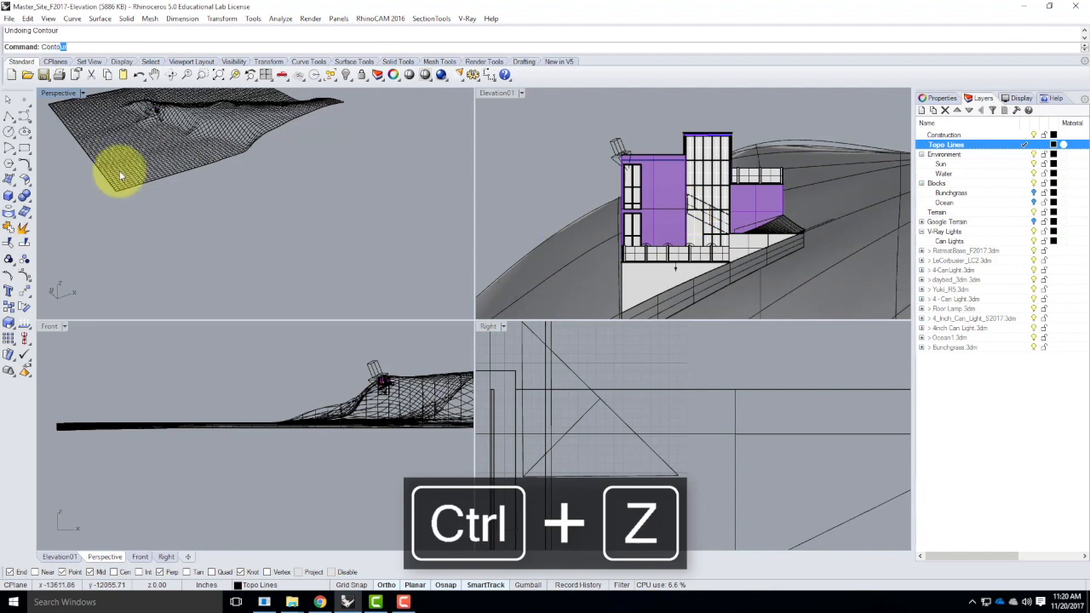
Step: Contour the terrain, the slope under the building and the gridded slope at 2' spacing, vertically from the terrain's front corner
text(Conto)
key(Return)
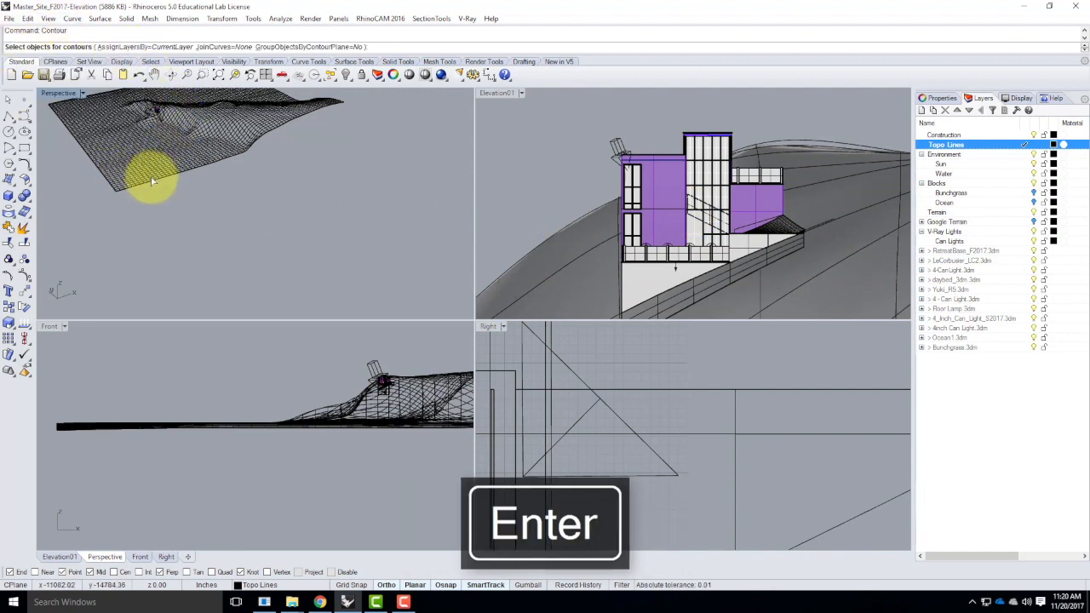
click(141, 158)
click(711, 284)
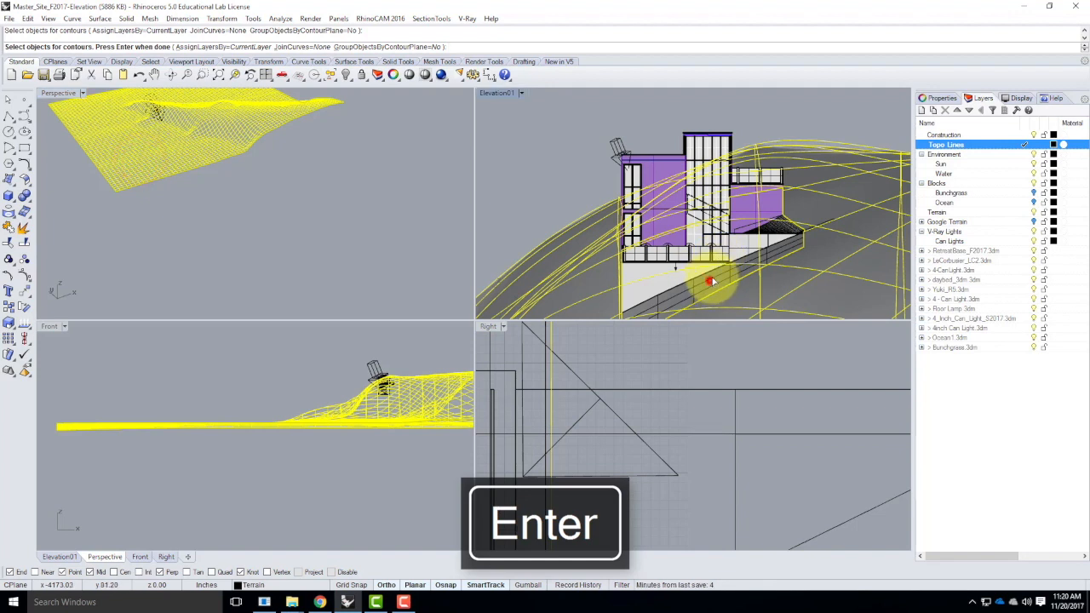
click(793, 224)
key(Return)
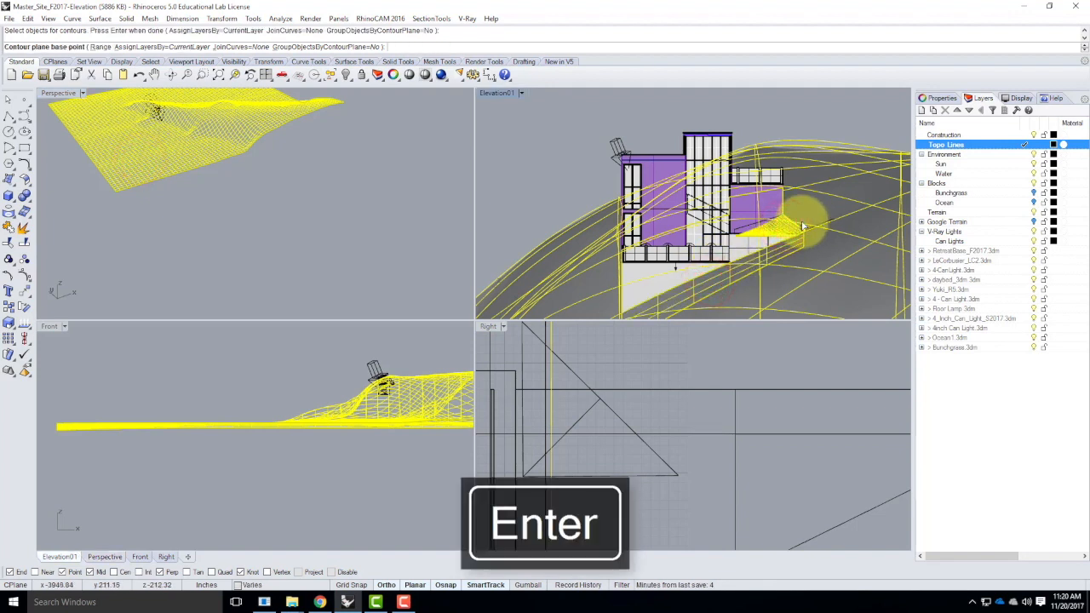
click(120, 193)
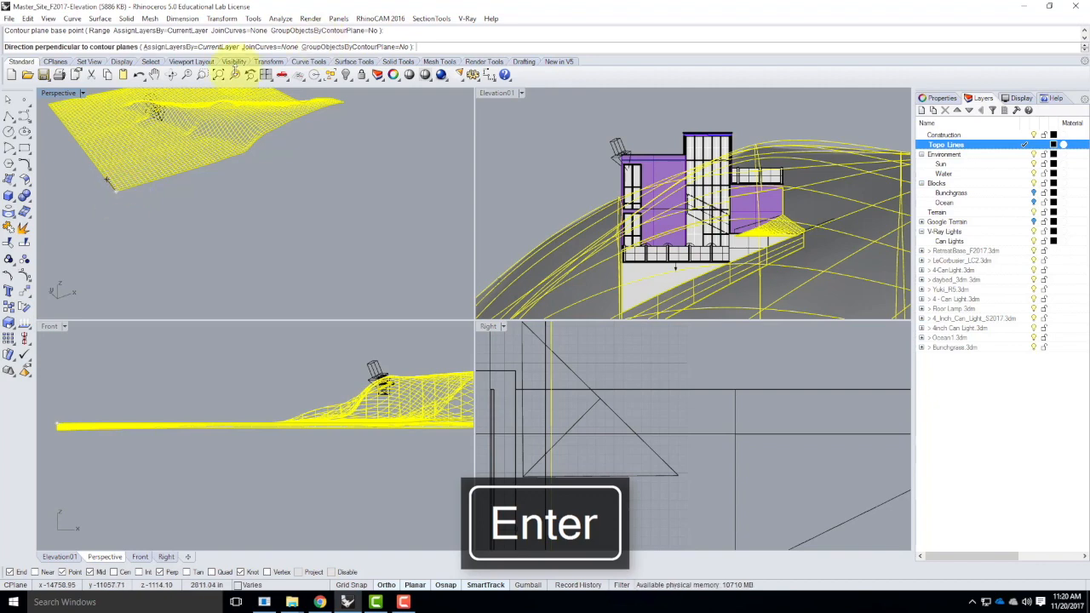
click(70, 364)
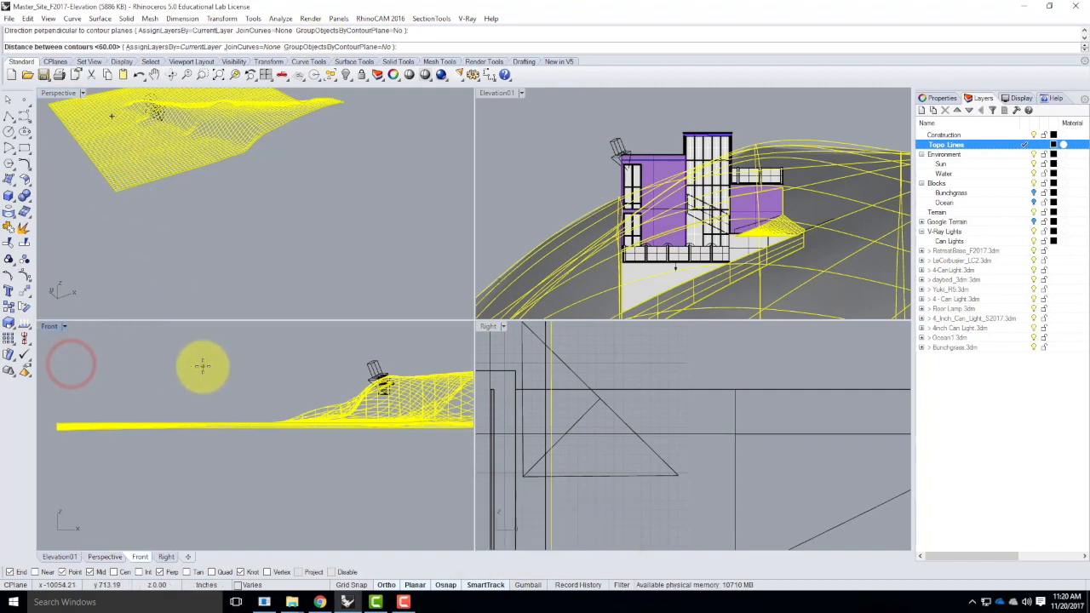
key(Return)
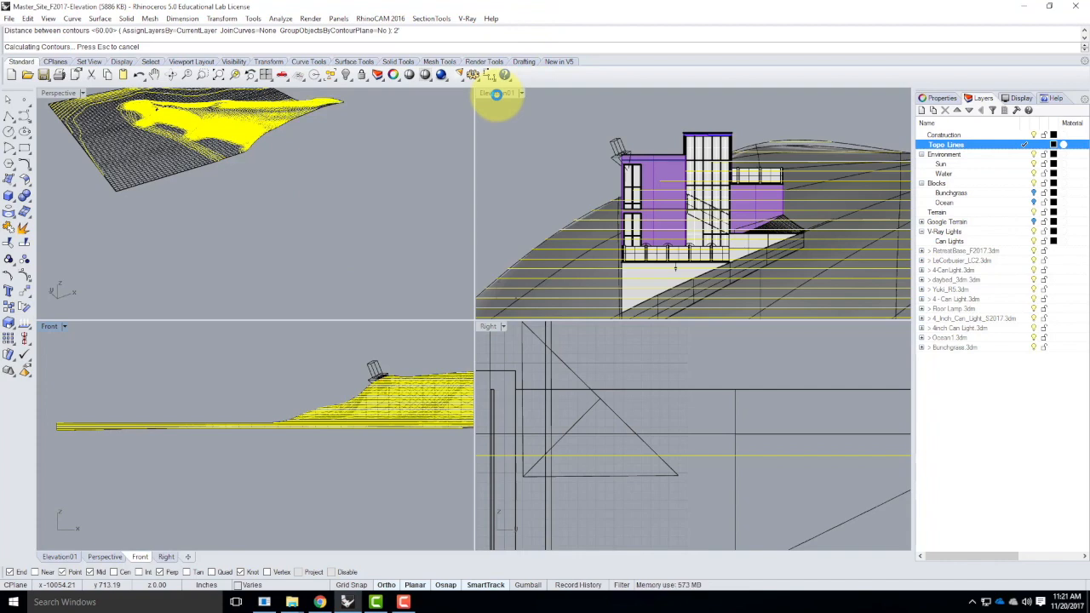
Step: Maximize the Elevation01 viewport, clear the selection of the new contours and show the viewport's camera
double_click(497, 94)
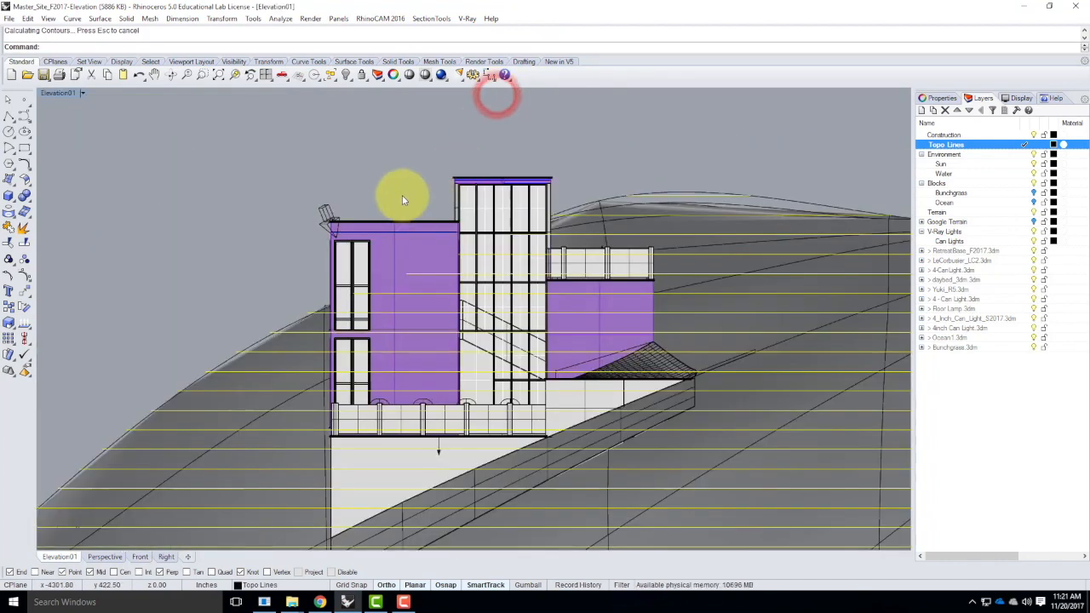
click(384, 165)
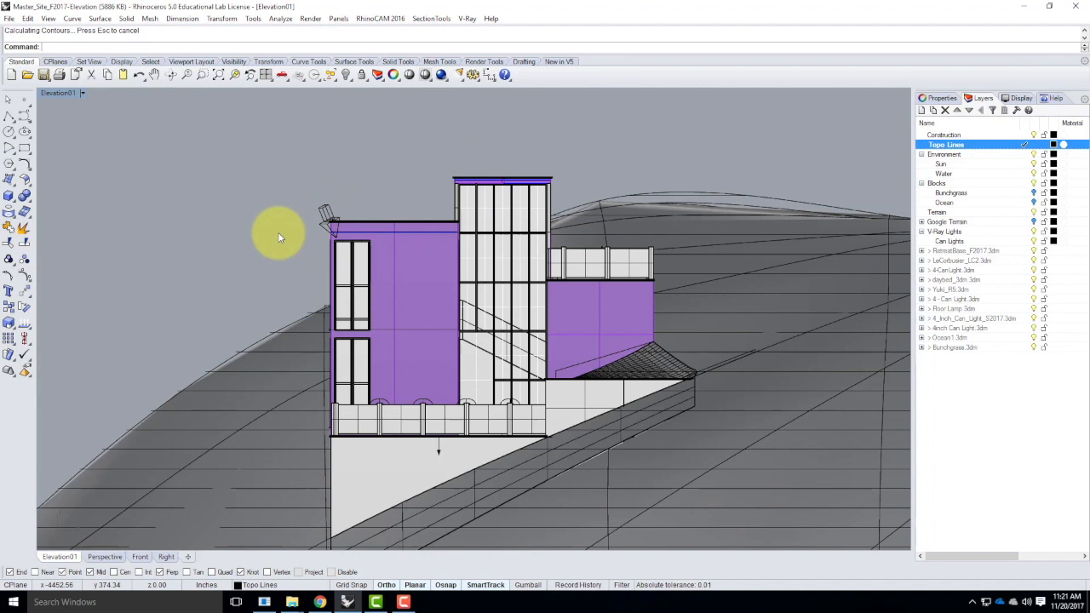
click(83, 94)
mouse_move(81, 298)
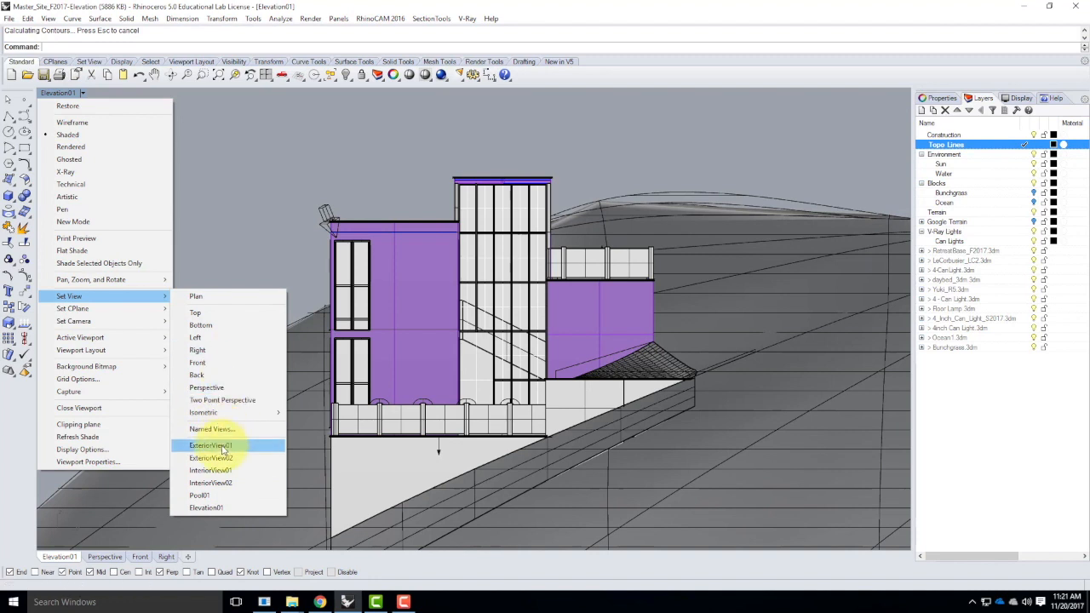
mouse_move(98, 320)
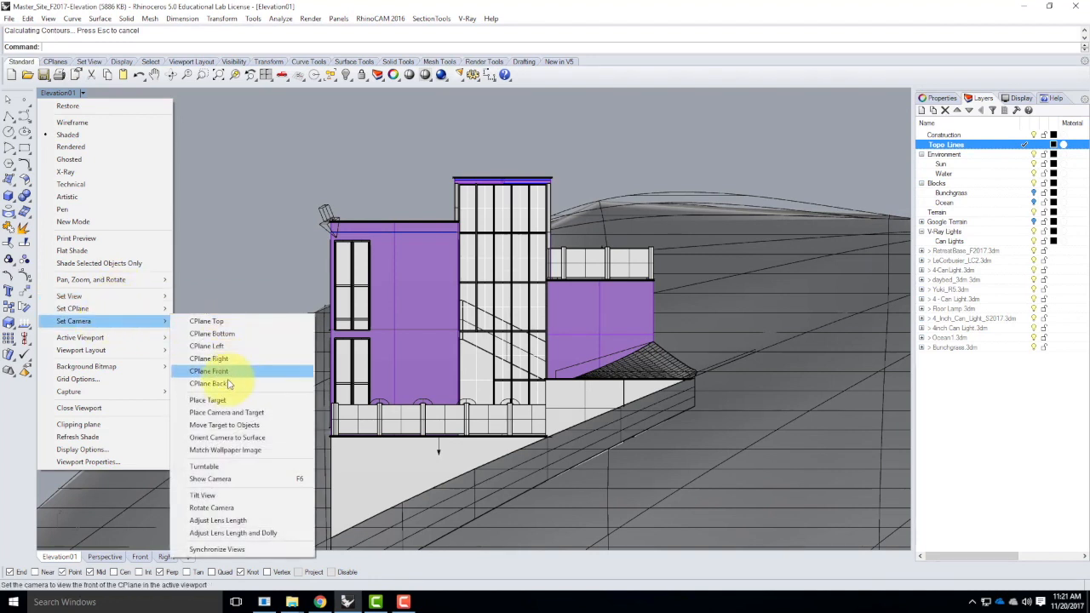
click(221, 480)
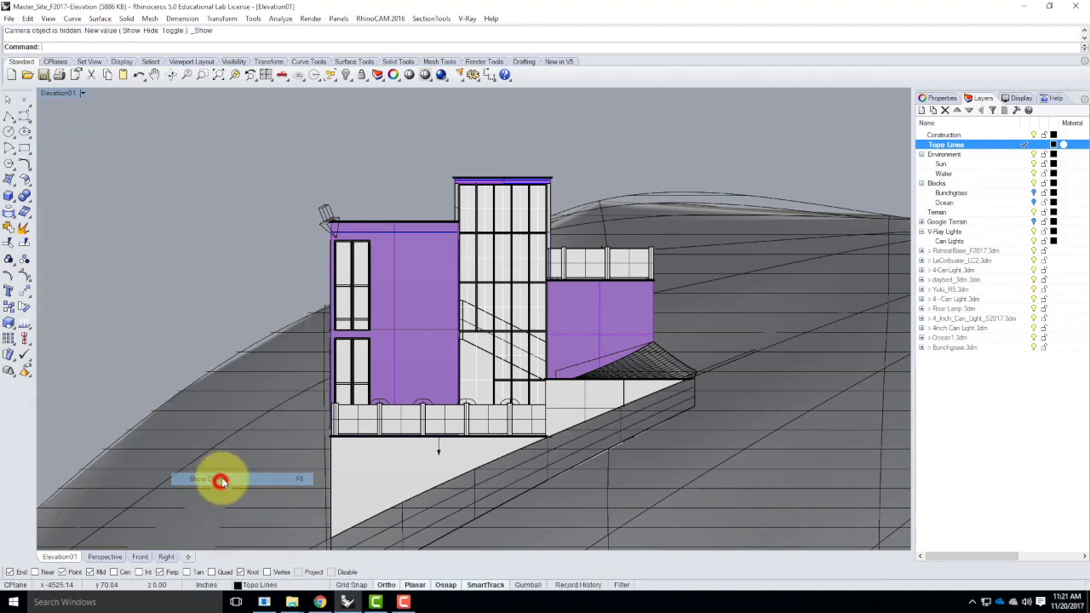
Step: Restore the four-viewport layout and set the Perspective viewport, facing the terrain, to Shaded display
double_click(60, 93)
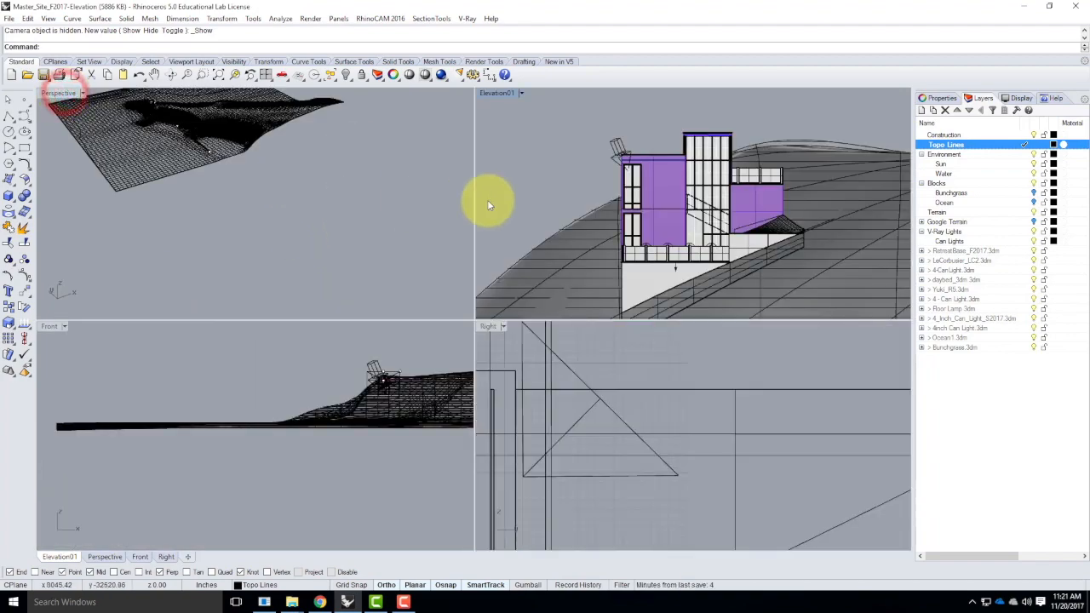
scroll(247, 253, down, 3)
scroll(189, 153, up, 8)
right_drag(174, 159, 376, 250)
scroll(393, 252, up, 4)
scroll(400, 222, down, 7)
right_drag(276, 232, 18, 116)
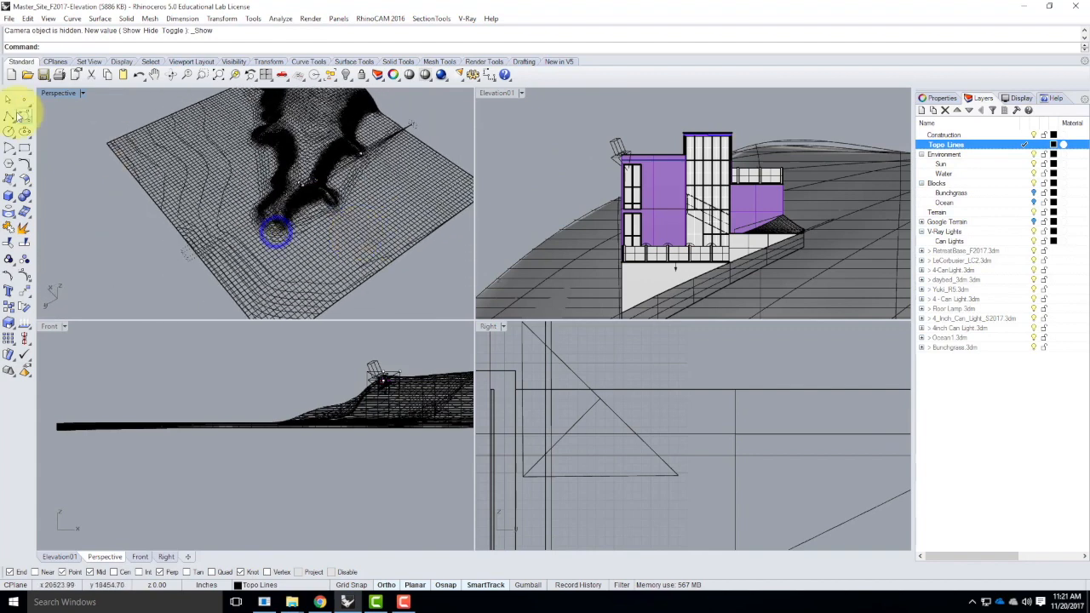
click(83, 92)
click(75, 139)
Step: Inspect the terrain in the Perspective viewport to locate the Elevation01 camera and select its camera point
scroll(350, 147, up, 3)
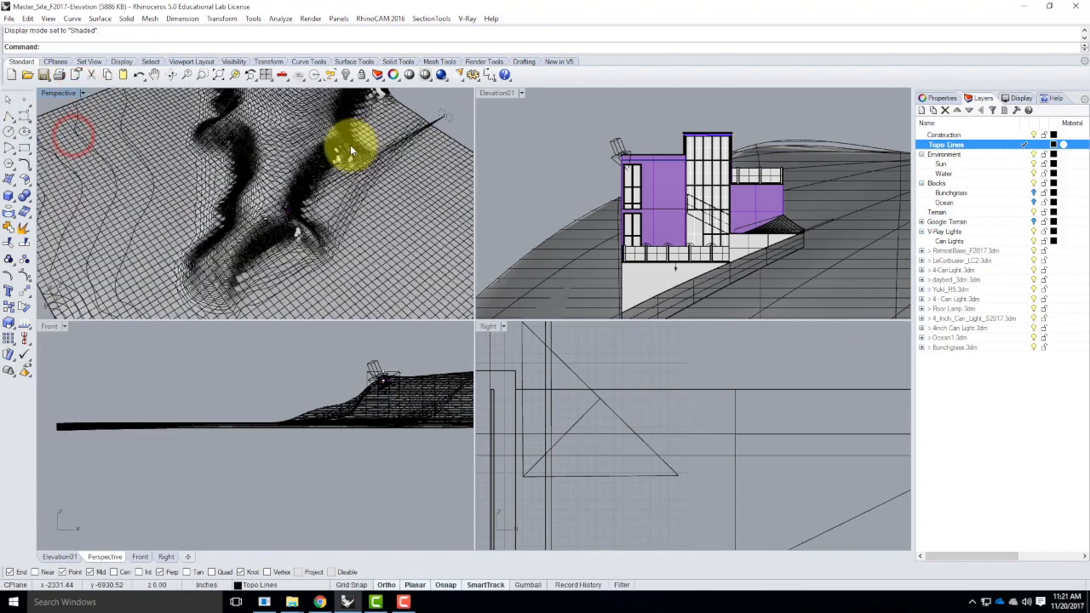
right_drag(313, 172, 381, 136)
right_drag(298, 225, 358, 132)
click(347, 100)
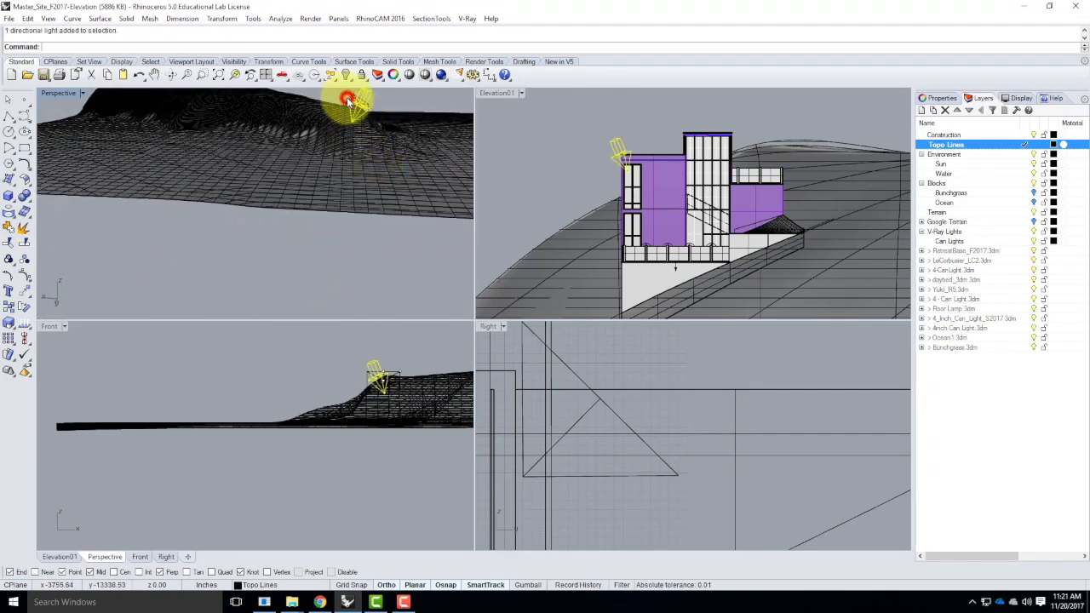
click(389, 97)
right_drag(403, 96, 236, 155)
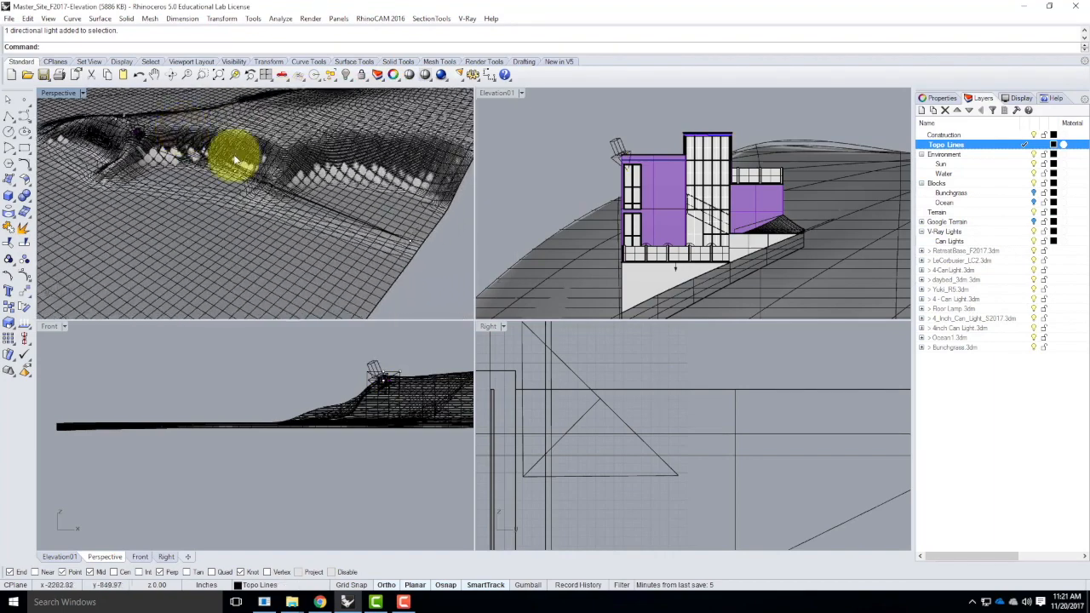
click(407, 242)
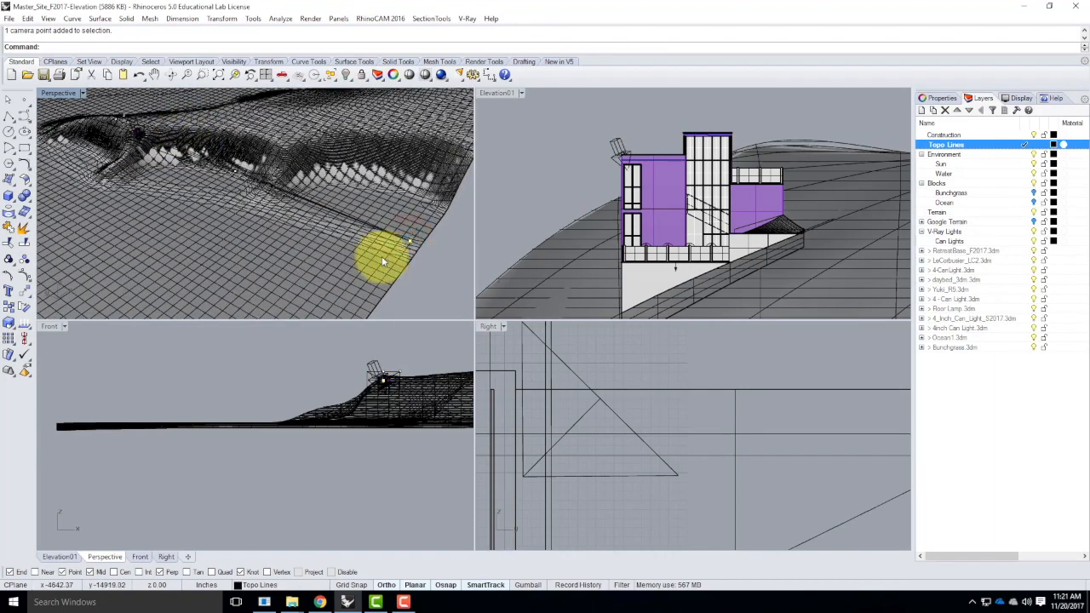
Step: Maximize the Elevation01 viewport and try a Perspective projection on it with a close view of the building
double_click(502, 91)
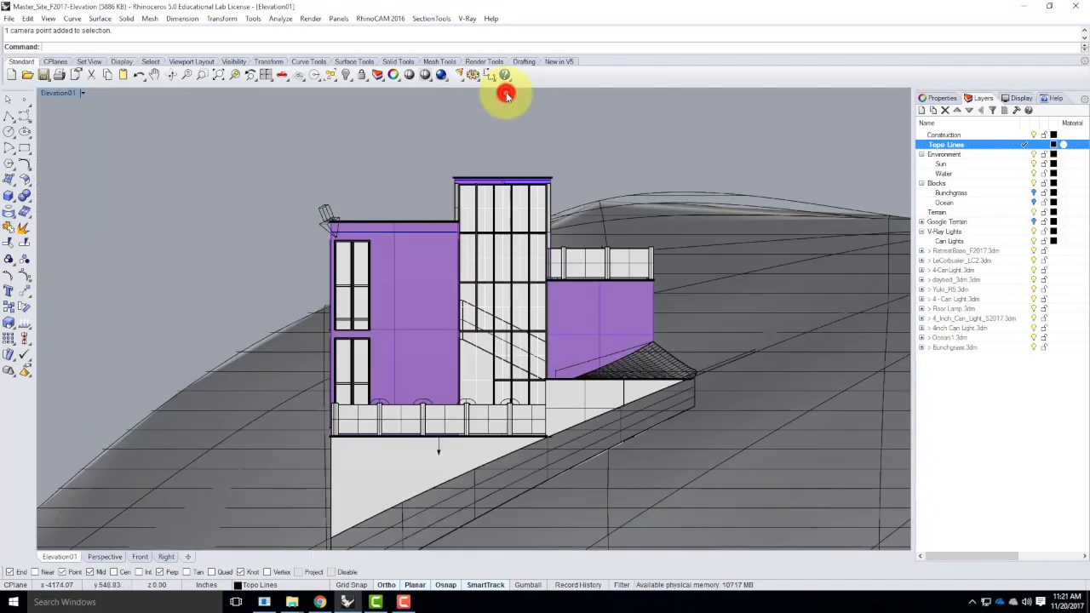
click(819, 134)
click(941, 99)
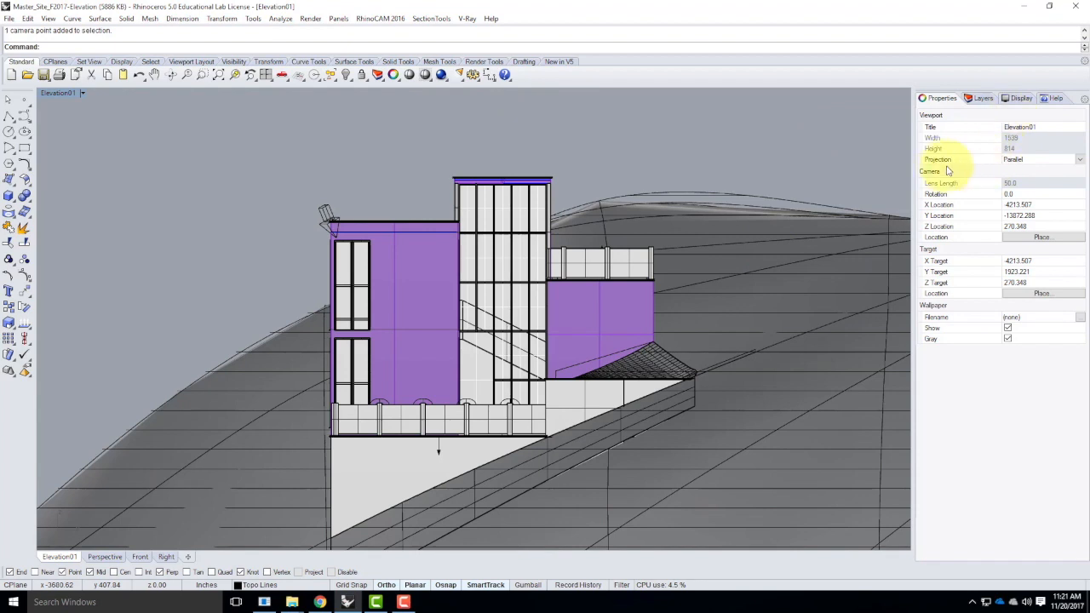
click(1079, 160)
click(1041, 174)
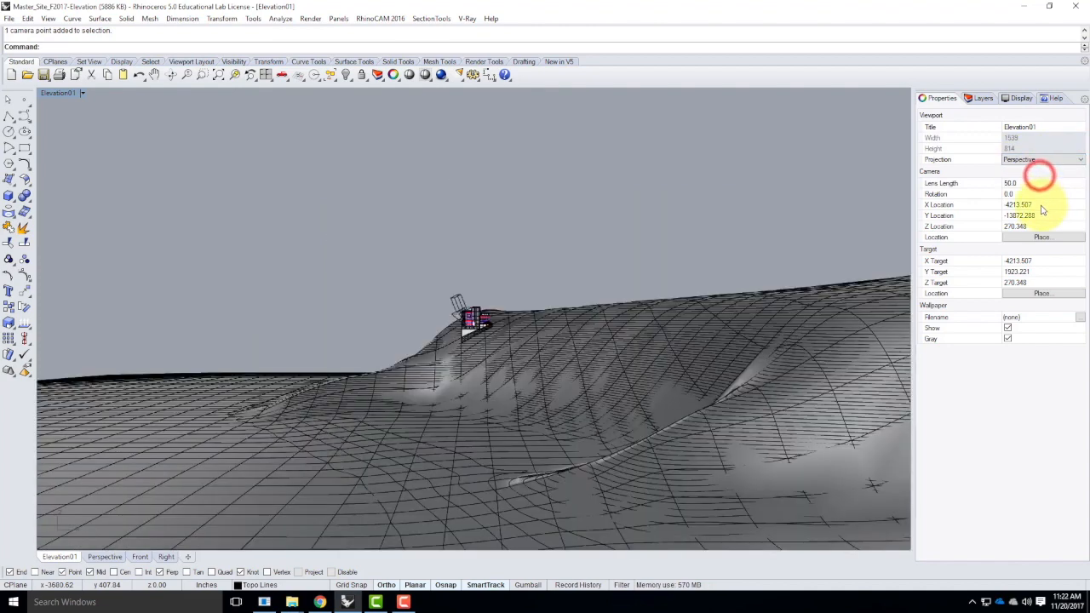
scroll(490, 317, up, 10)
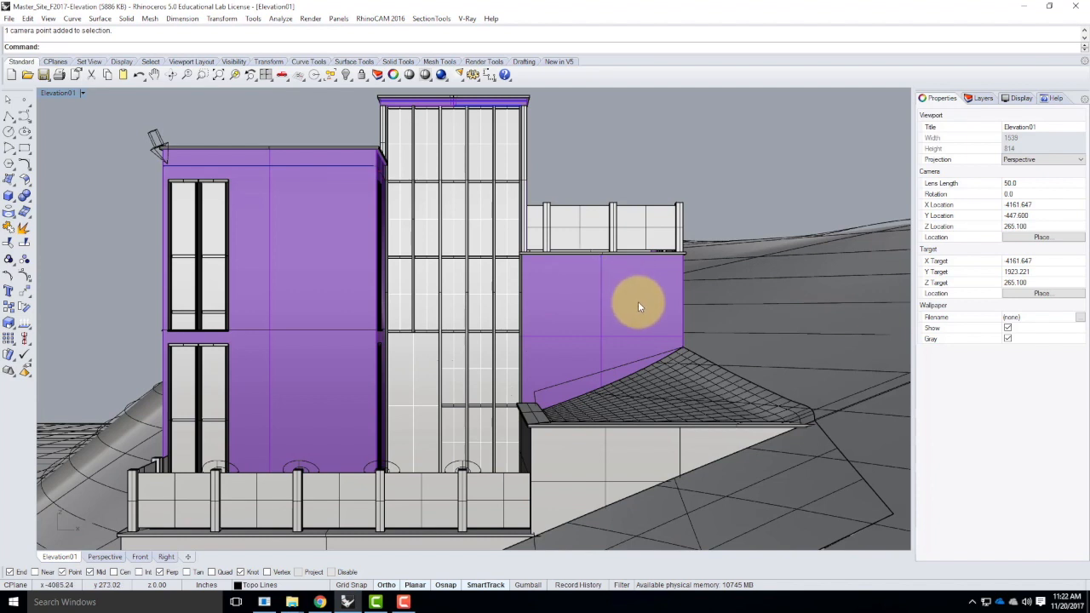
Step: Set the Elevation01 viewport's projection to Parallel and restore the saved Elevation01 view
click(1078, 160)
click(1047, 175)
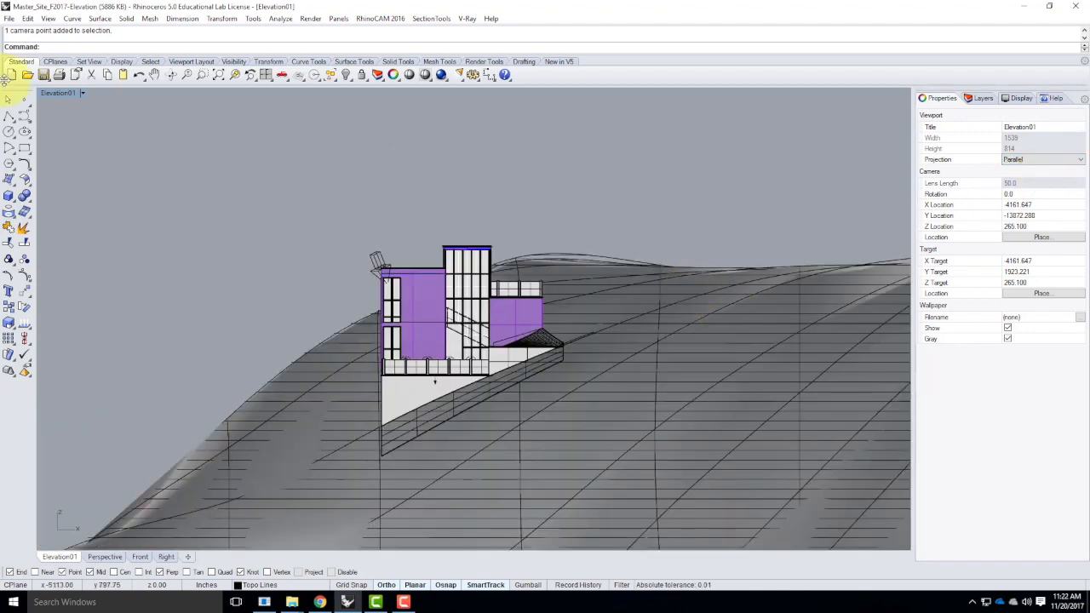
click(82, 93)
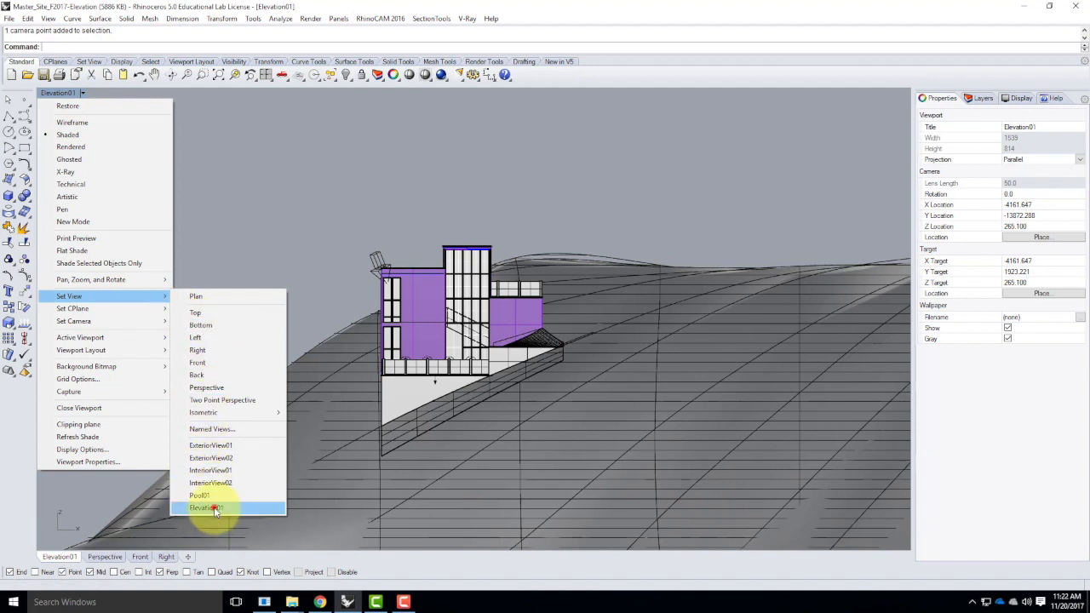
click(214, 509)
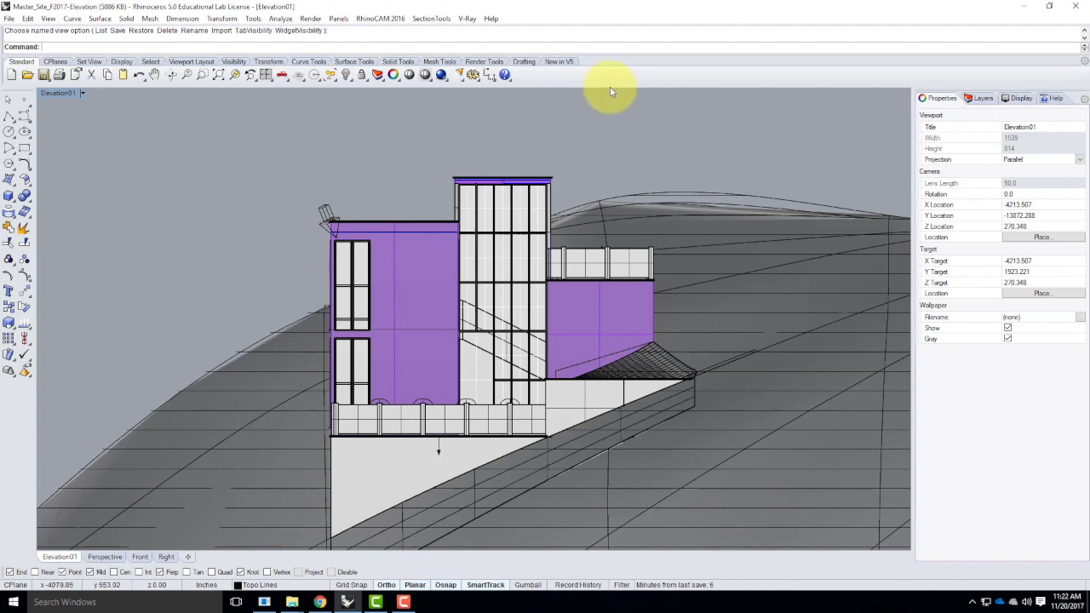
Step: Create a new layer named Make2D below the Topo Lines layer and make it the current layer
click(982, 98)
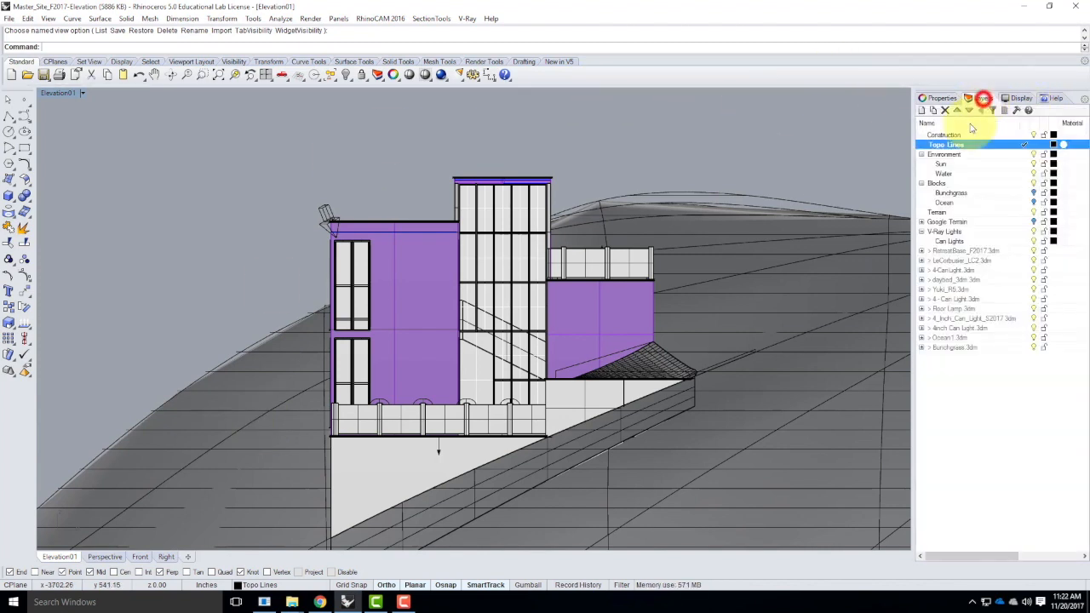
click(920, 110)
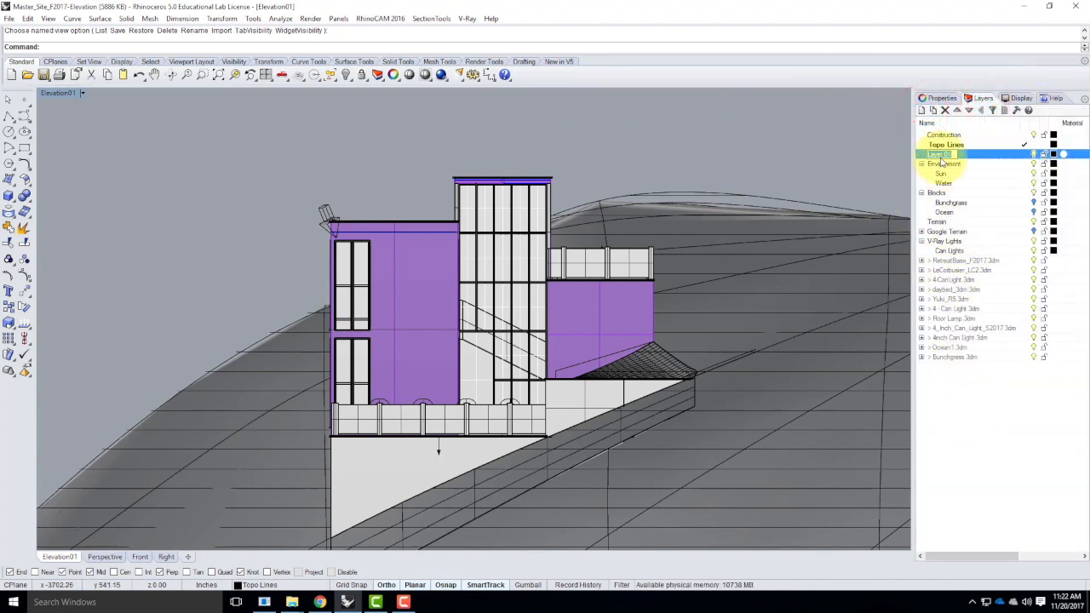
text(Make2D)
double_click(1005, 156)
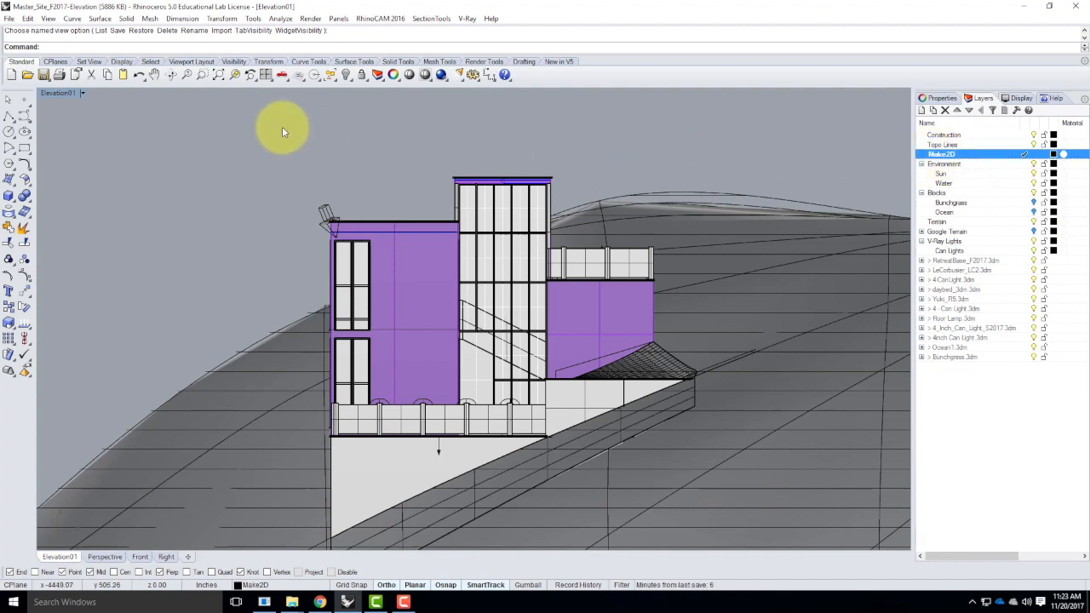
Step: Run Make2D on the building, terrain and contour lines in the Elevation01 view, bringing up the 2-D drawing options
text(Make2D)
key(Return)
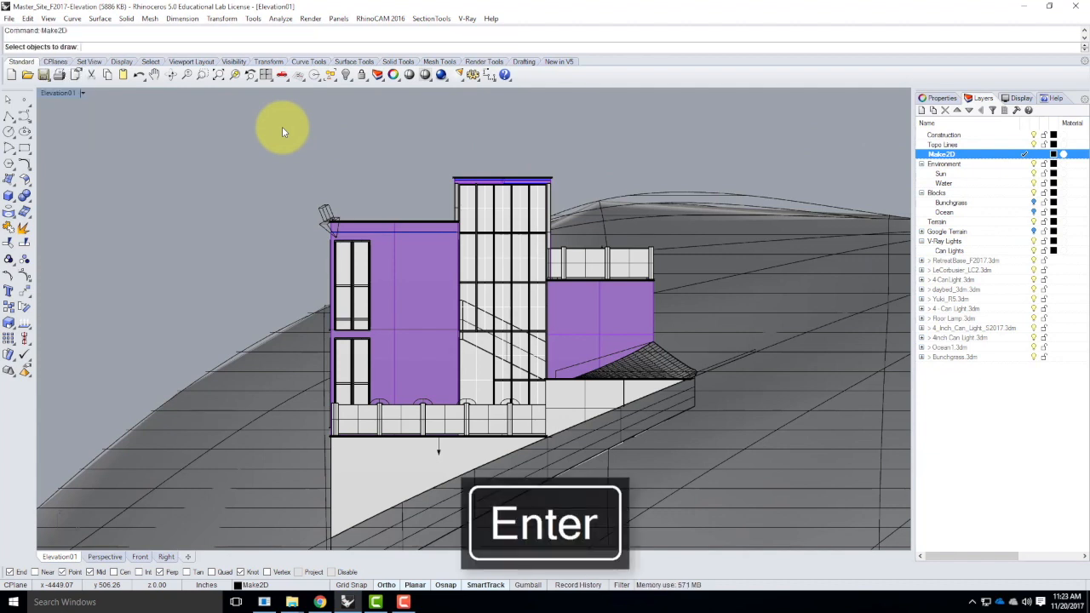
mouse_move(852, 127)
mouse_down()
mouse_move(822, 209)
mouse_move(458, 451)
mouse_move(389, 462)
mouse_move(218, 561)
mouse_move(207, 549)
mouse_up()
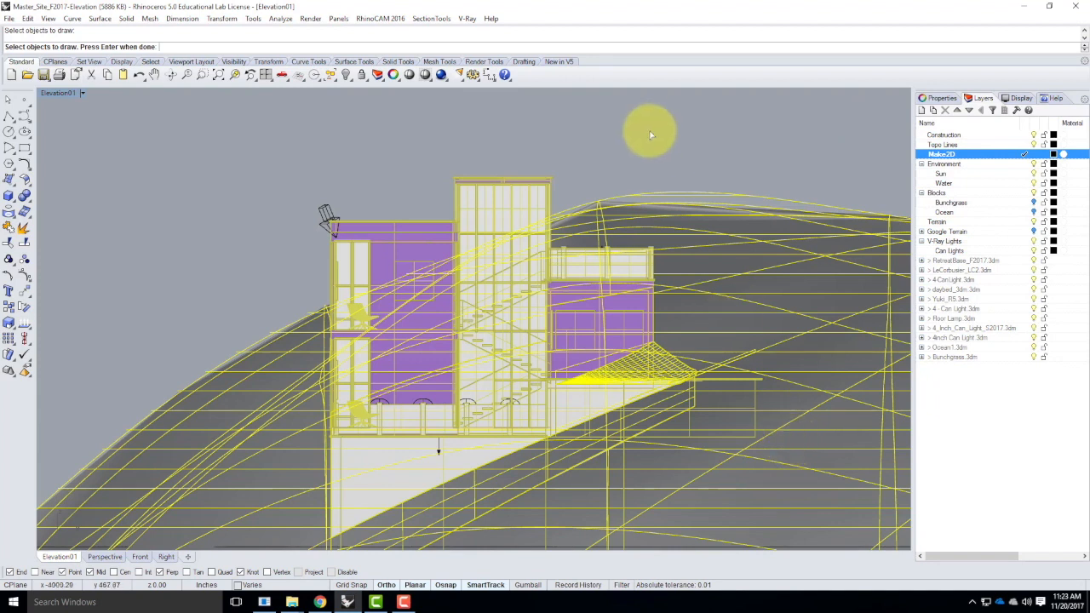
click(351, 170)
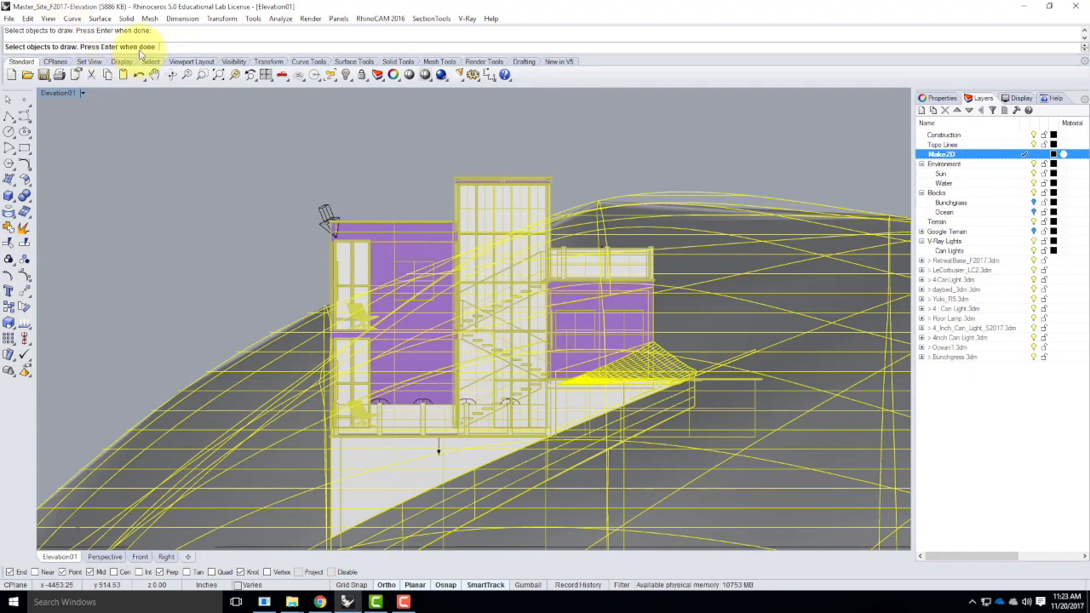
key(Return)
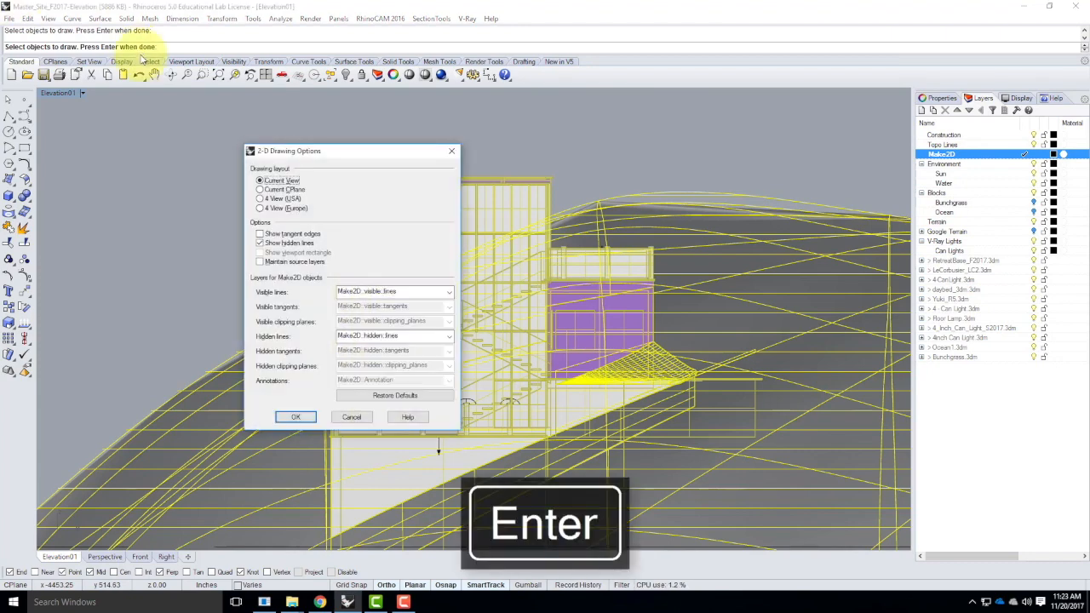
Step: Generate the 2D drawing from the current view with hidden lines shown and source layers maintained
drag(268, 150, 153, 120)
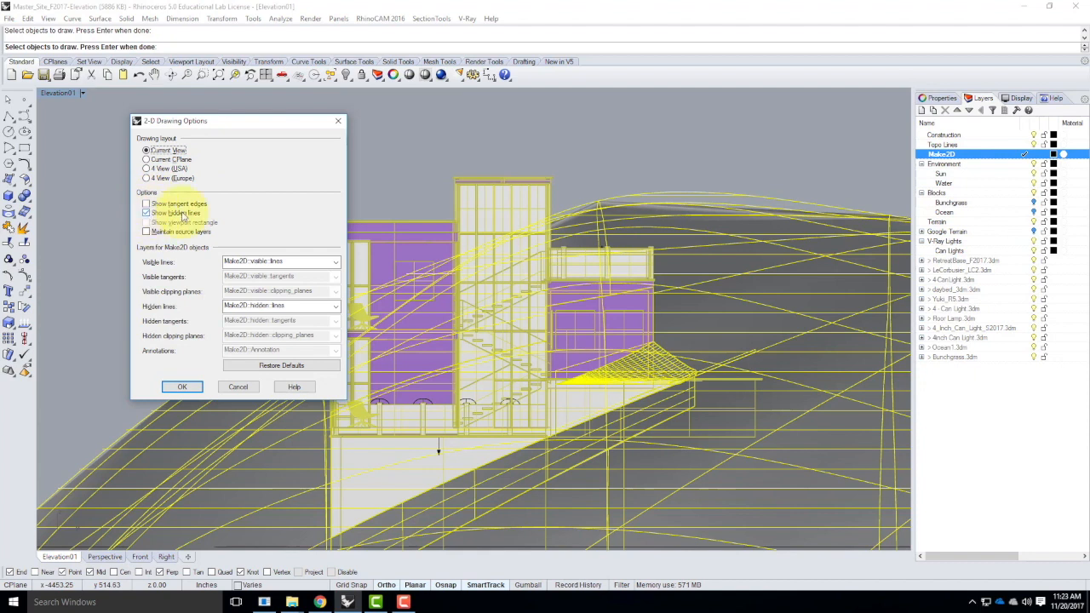
click(147, 213)
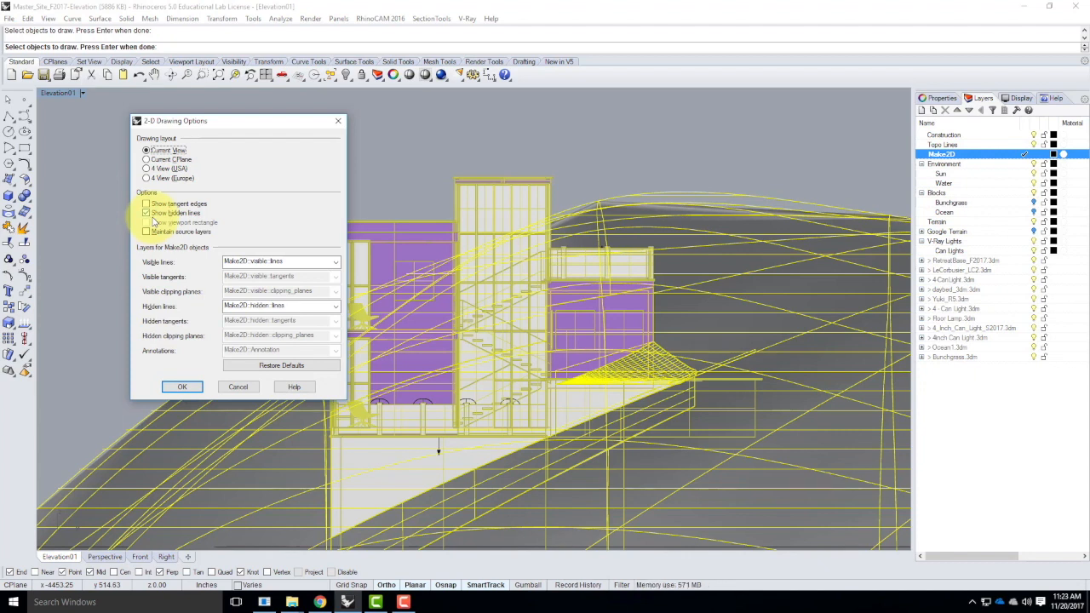
click(145, 232)
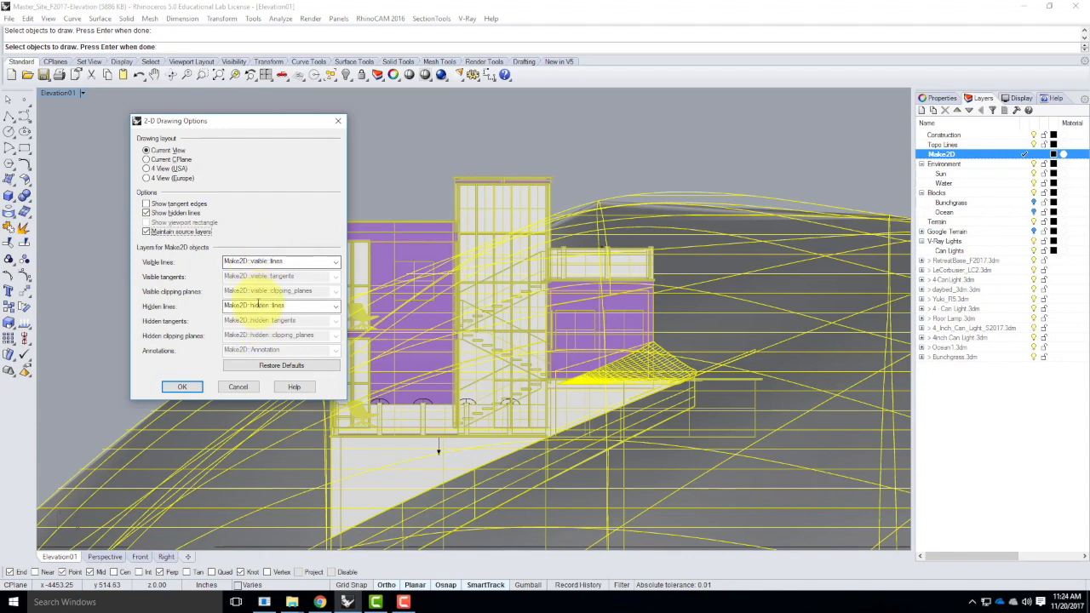
click(179, 389)
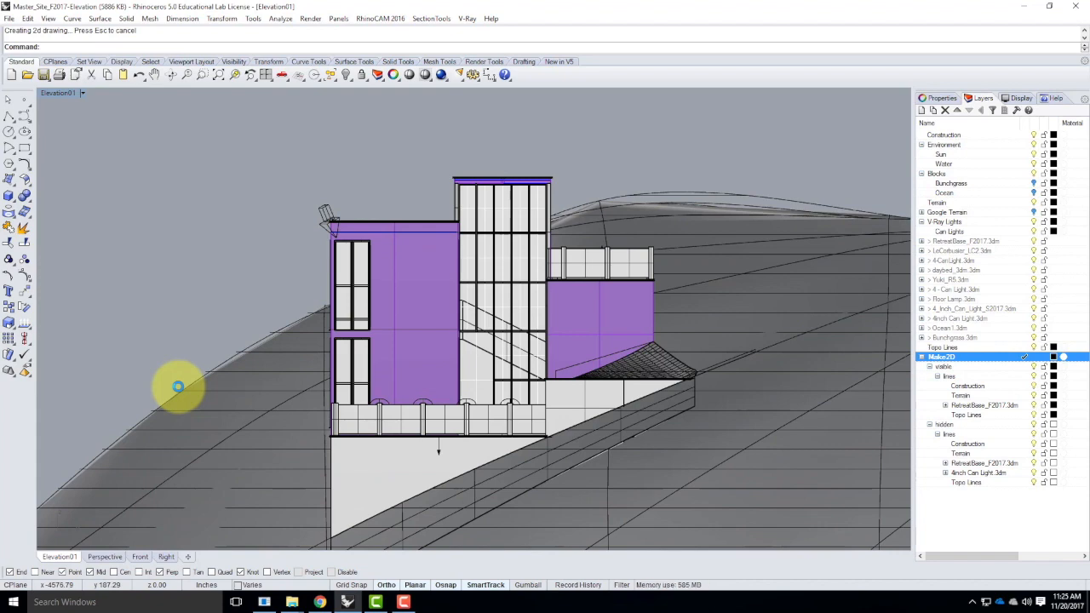
Step: Restore the four-viewport layout, set the Front viewport to the Top view and frame the generated 2D linework there
double_click(59, 95)
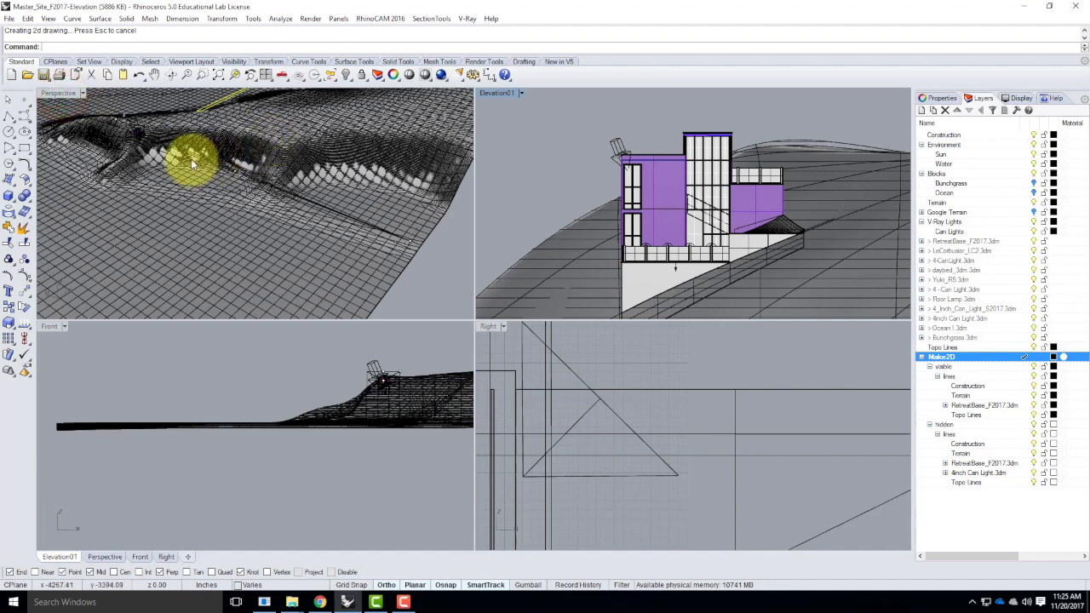
click(66, 325)
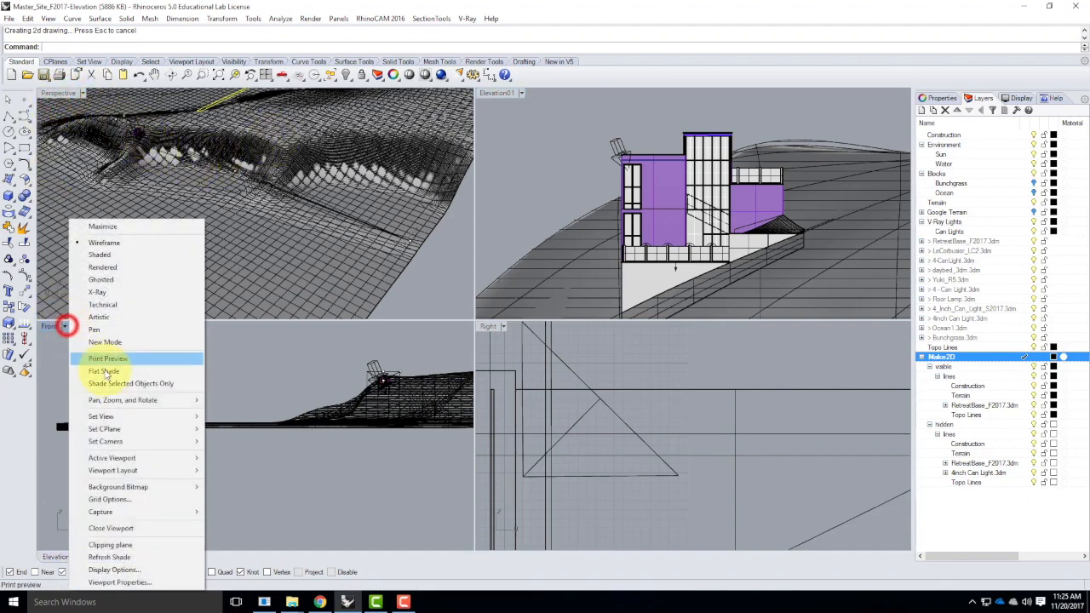
mouse_move(124, 415)
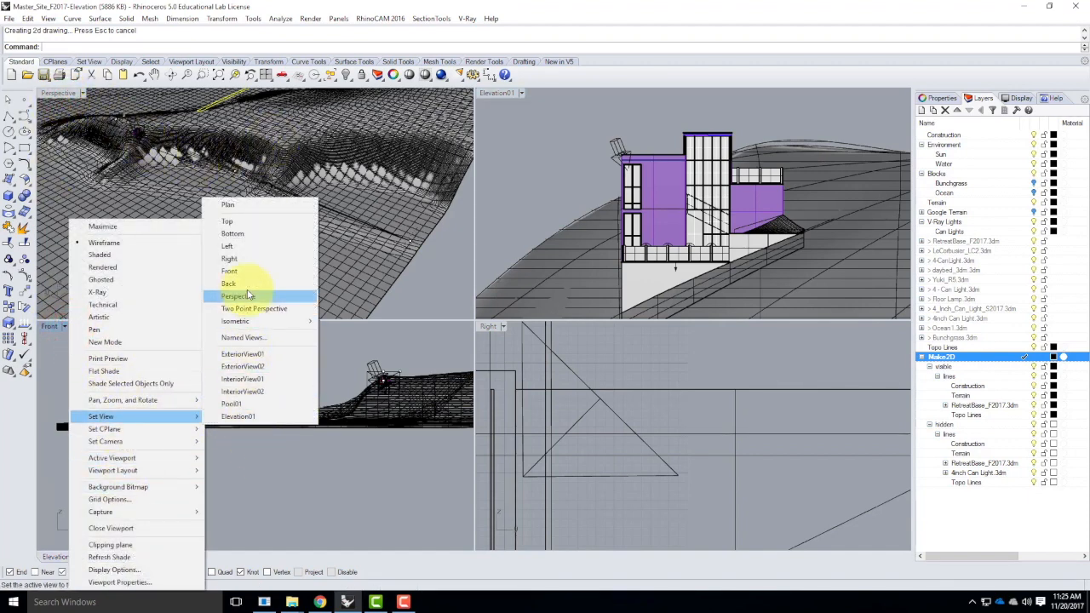
click(238, 220)
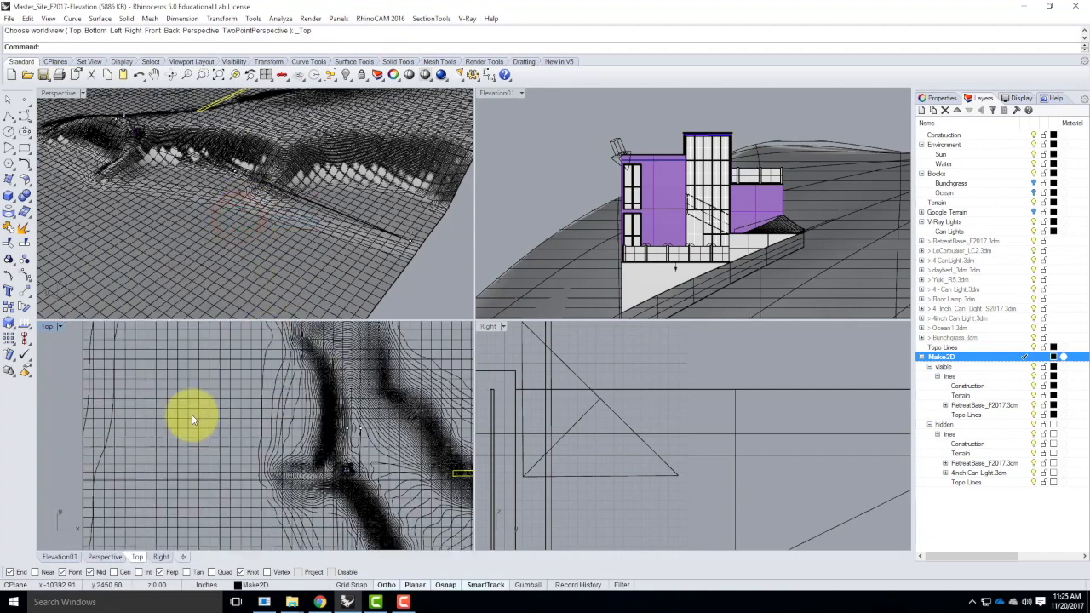
scroll(234, 420, down, 2)
scroll(232, 413, up, 10)
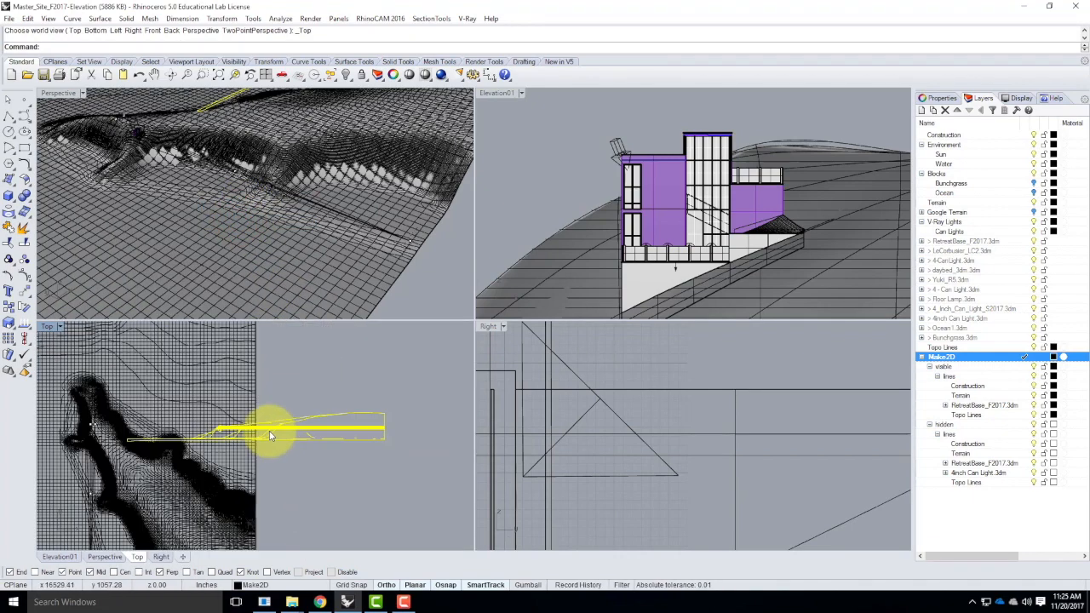
scroll(168, 435, down, 6)
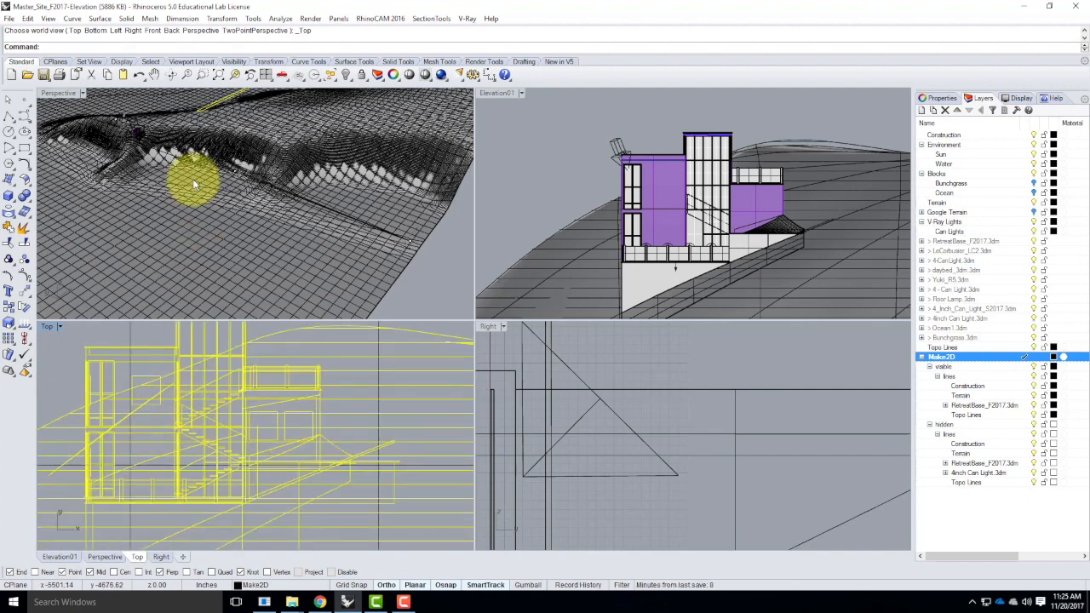
Step: Examine the generated 2D linework against the terrain in the Perspective viewport and delete it
scroll(190, 185, down, 6)
right_drag(275, 116, 285, 153)
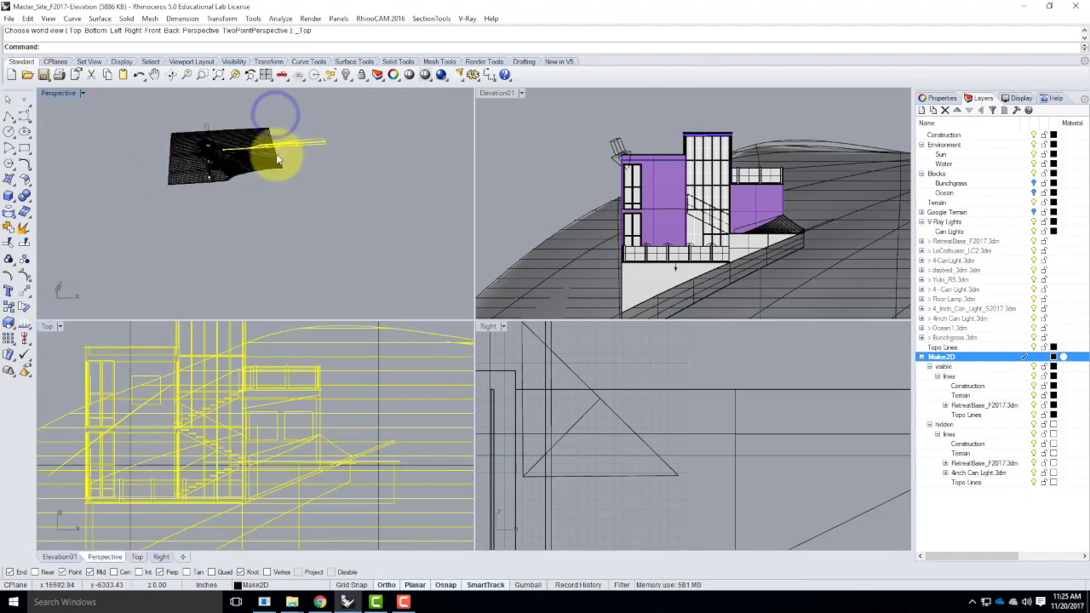
scroll(292, 121, up, 8)
right_drag(364, 207, 262, 226)
scroll(324, 160, up, 12)
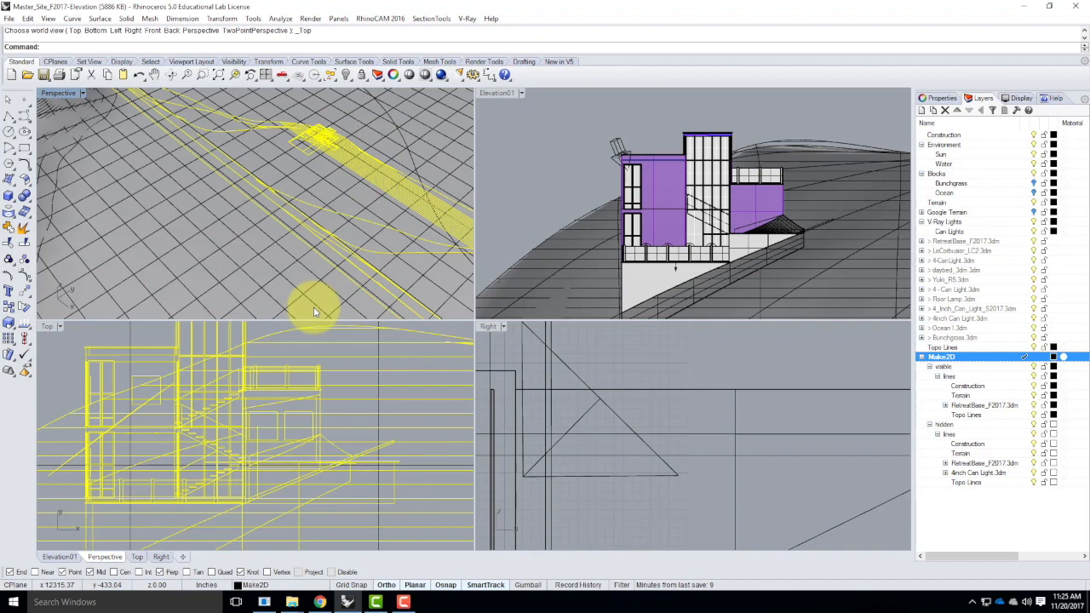
key(Delete)
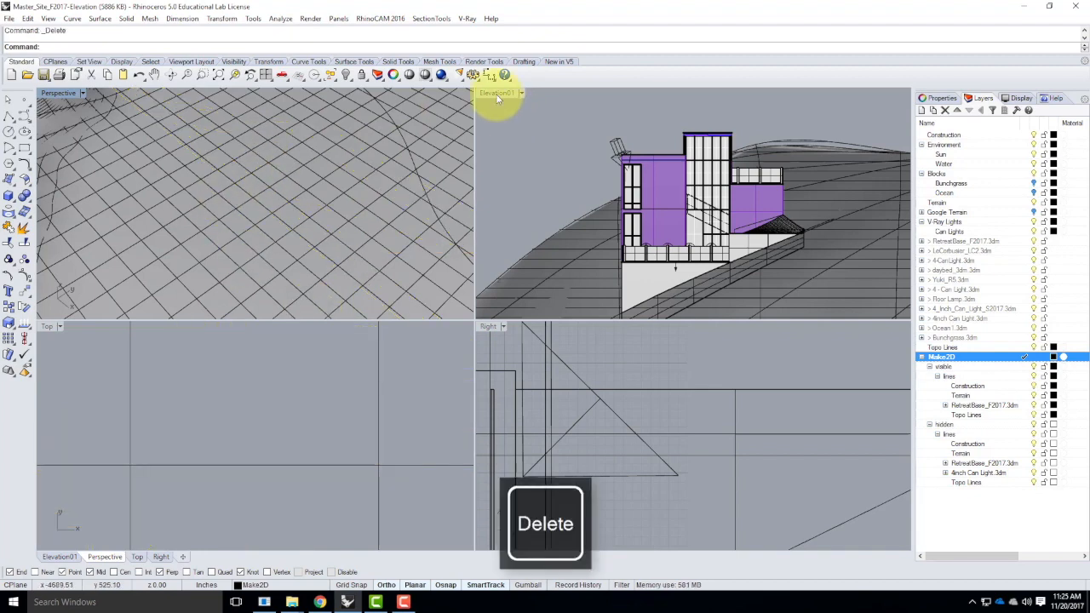
Step: Maximize the Perspective viewport, frame the building and nearby ridge, and set the display mode to Wireframe
double_click(497, 93)
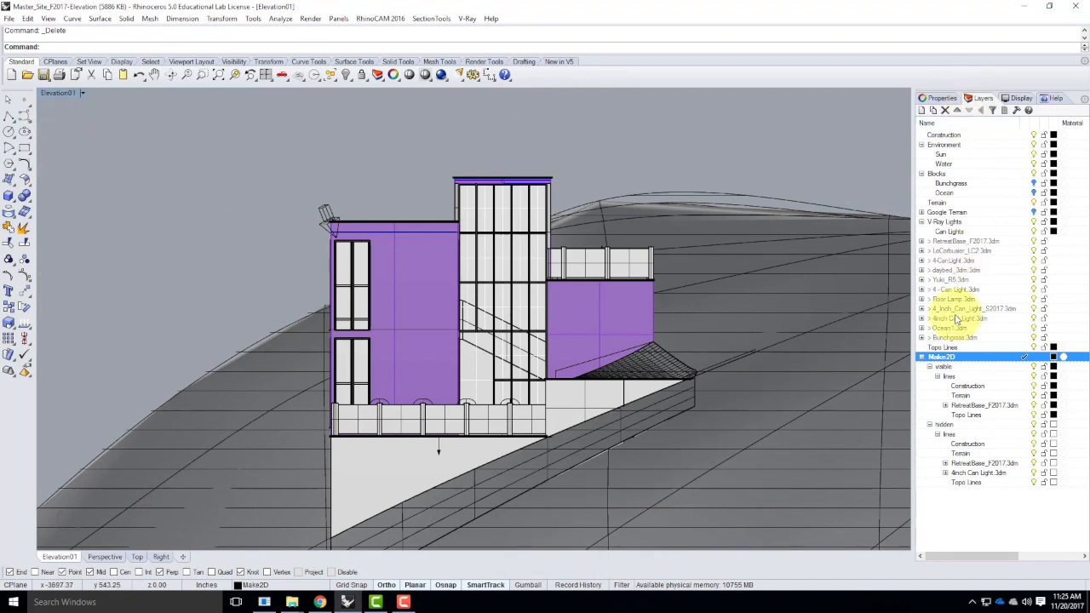
double_click(60, 93)
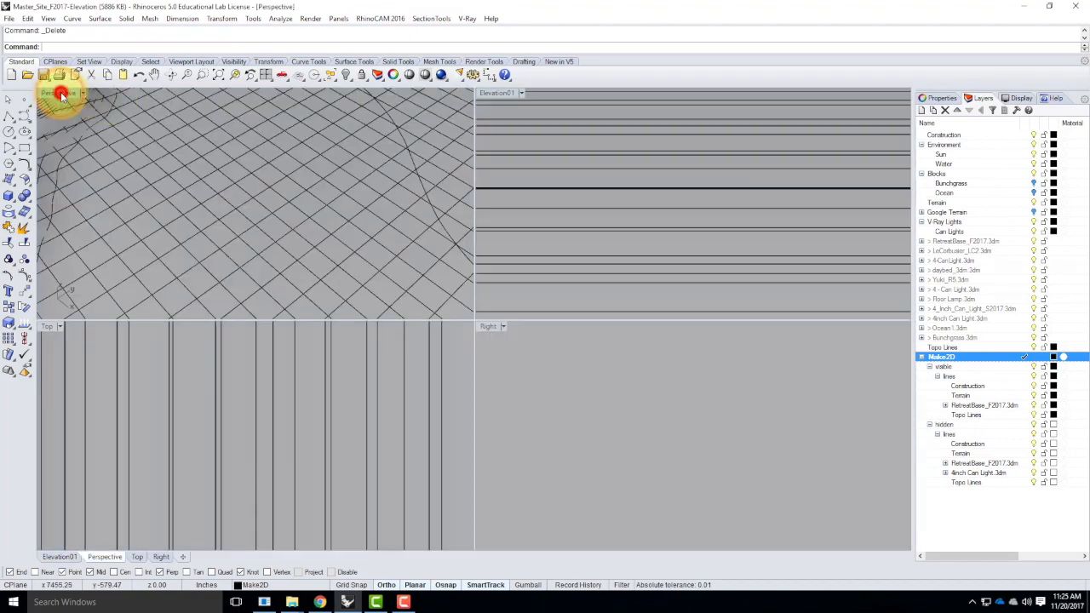
double_click(56, 92)
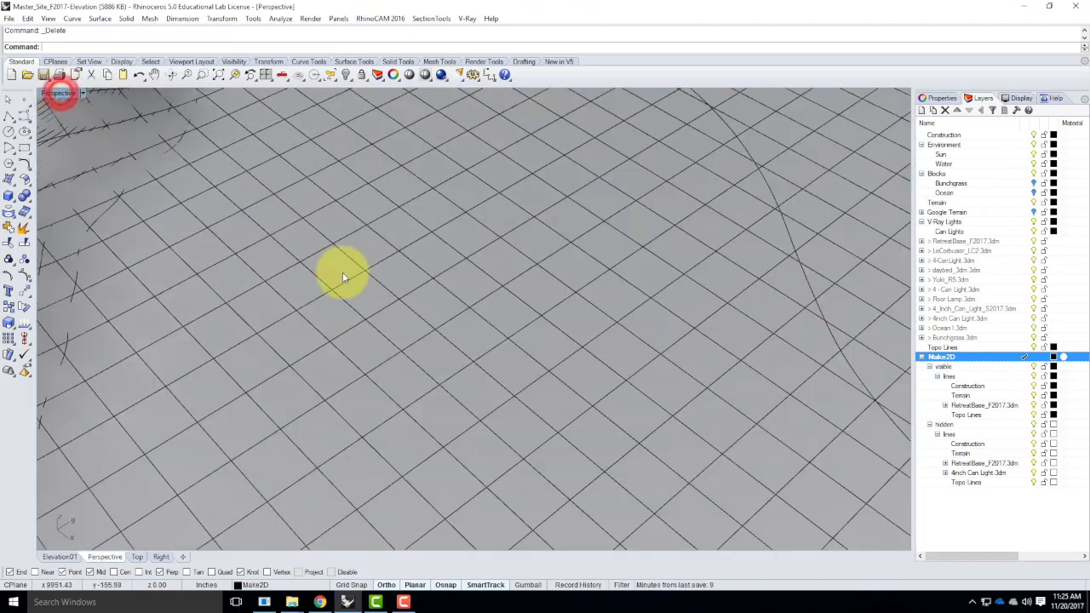
scroll(414, 367, down, 10)
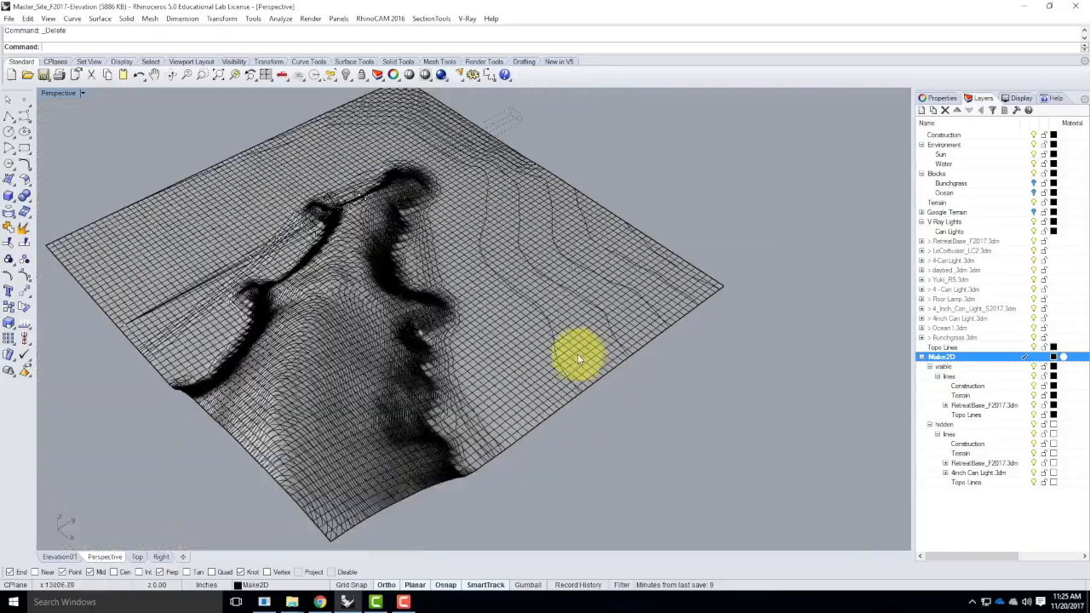
scroll(383, 273, up, 10)
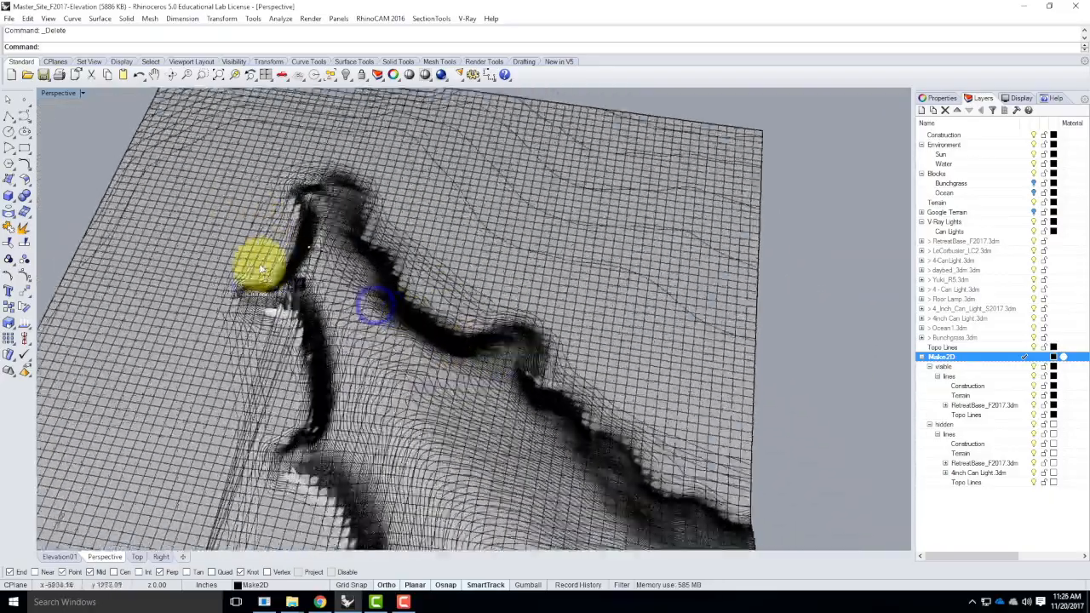
scroll(358, 301, up, 6)
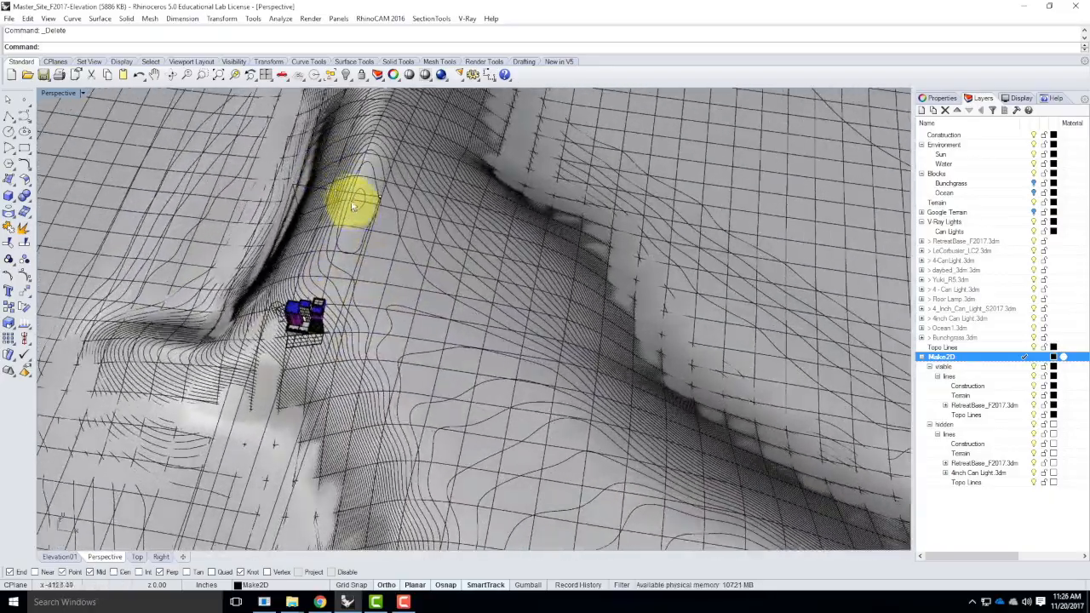
scroll(354, 178, up, 1)
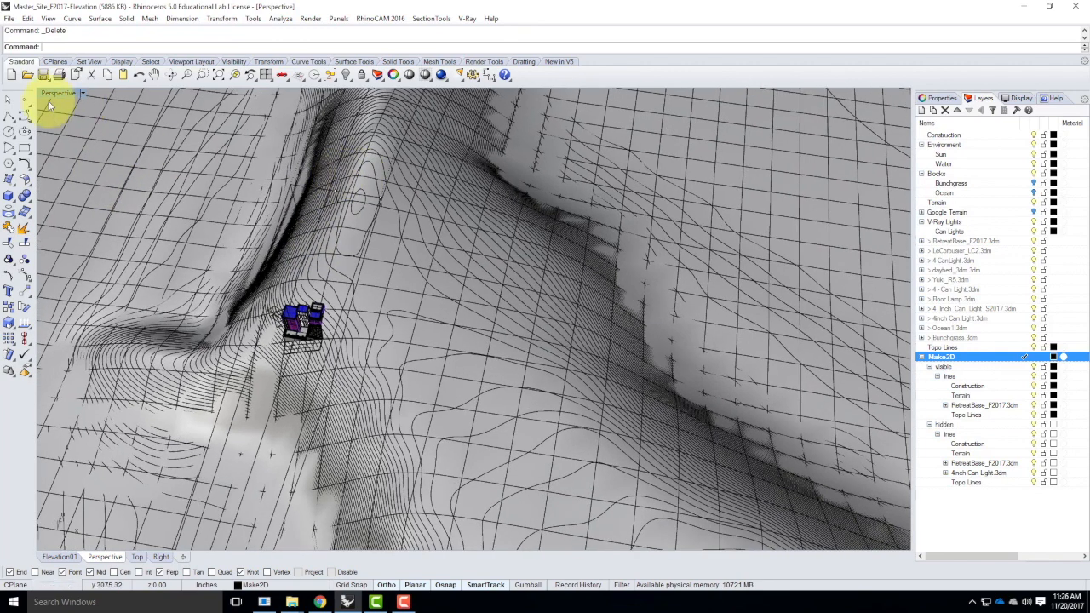
click(82, 96)
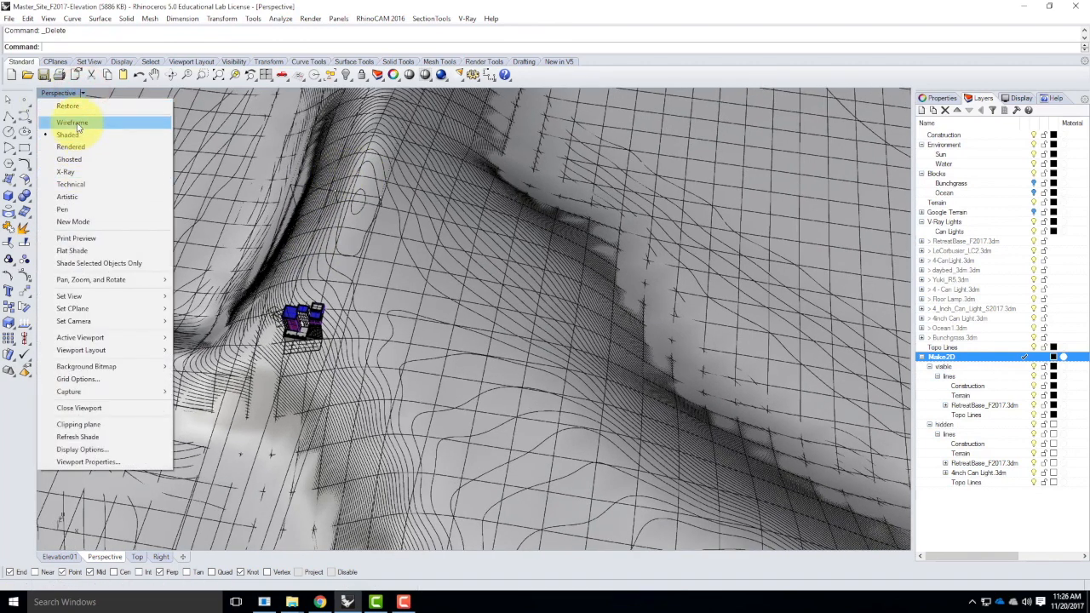
click(77, 123)
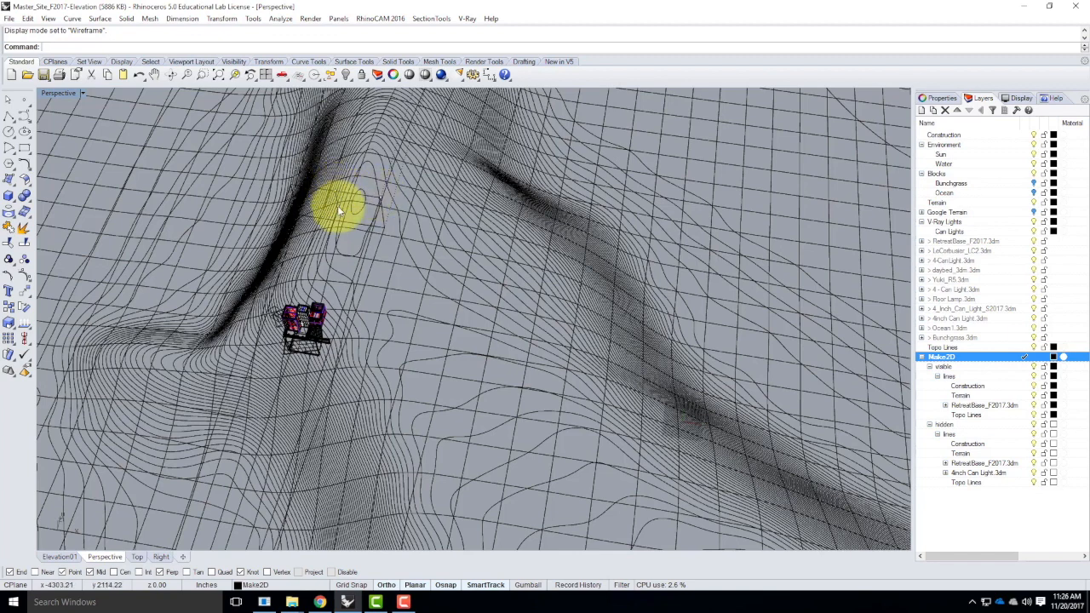
Step: Draw a 3-point rectangle across the ridge behind the building, with the Knot object snap turned off
click(23, 150)
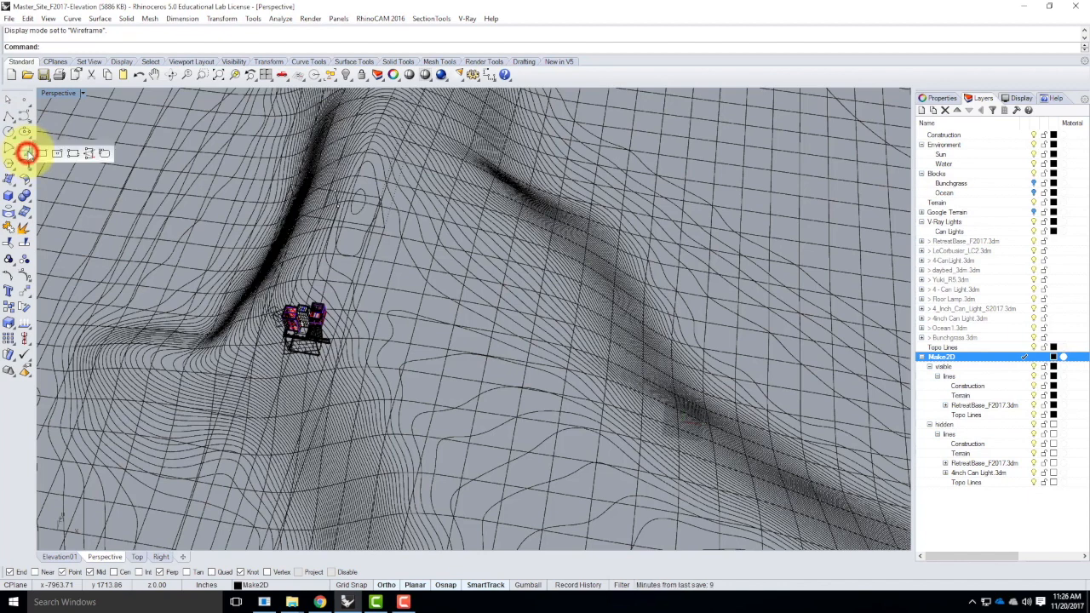
click(72, 156)
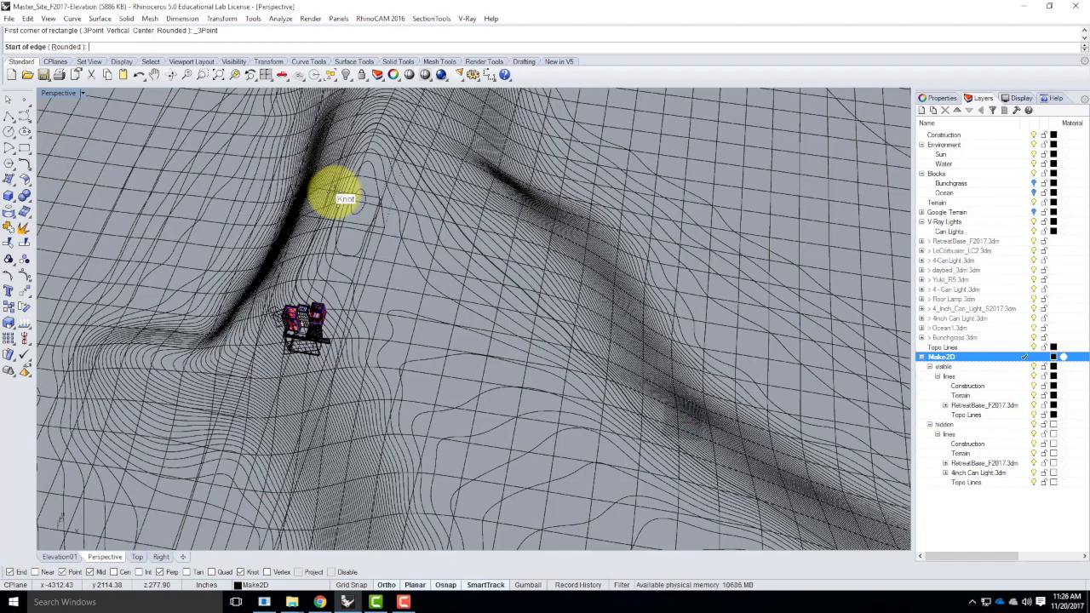
click(241, 572)
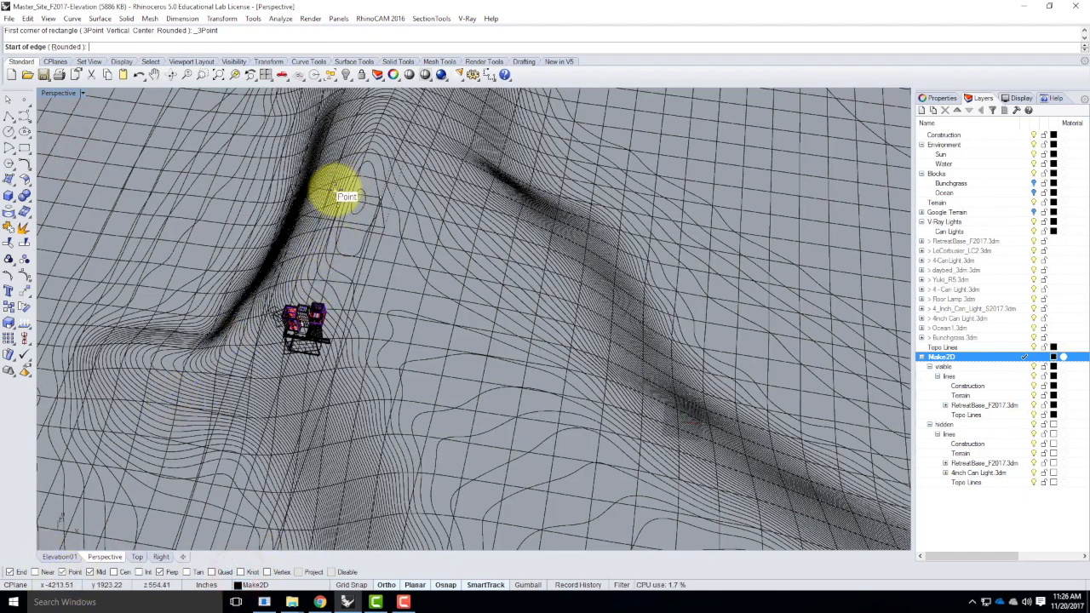
click(335, 190)
click(382, 197)
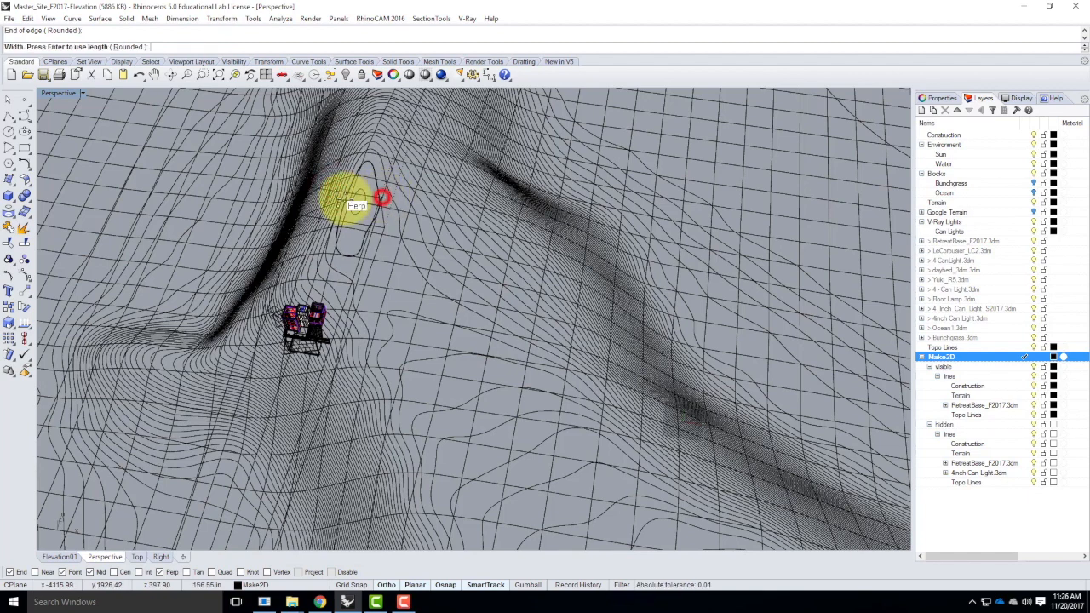
click(341, 206)
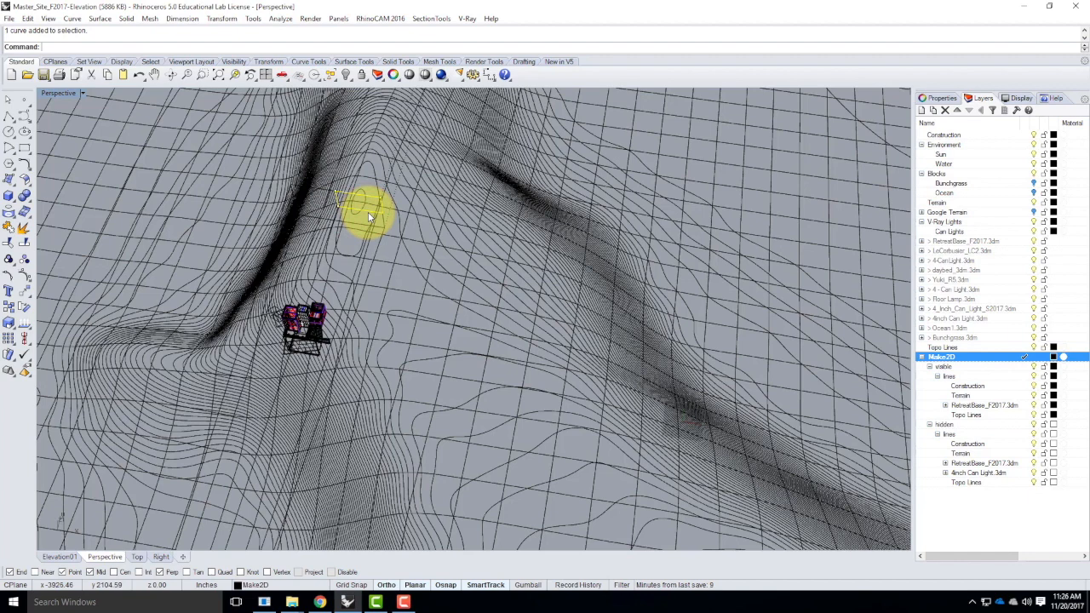
Step: Scale the rectangle by a factor of 2 from one of its corners and maximize the Elevation01 viewport
click(372, 206)
text(scale)
key(Return)
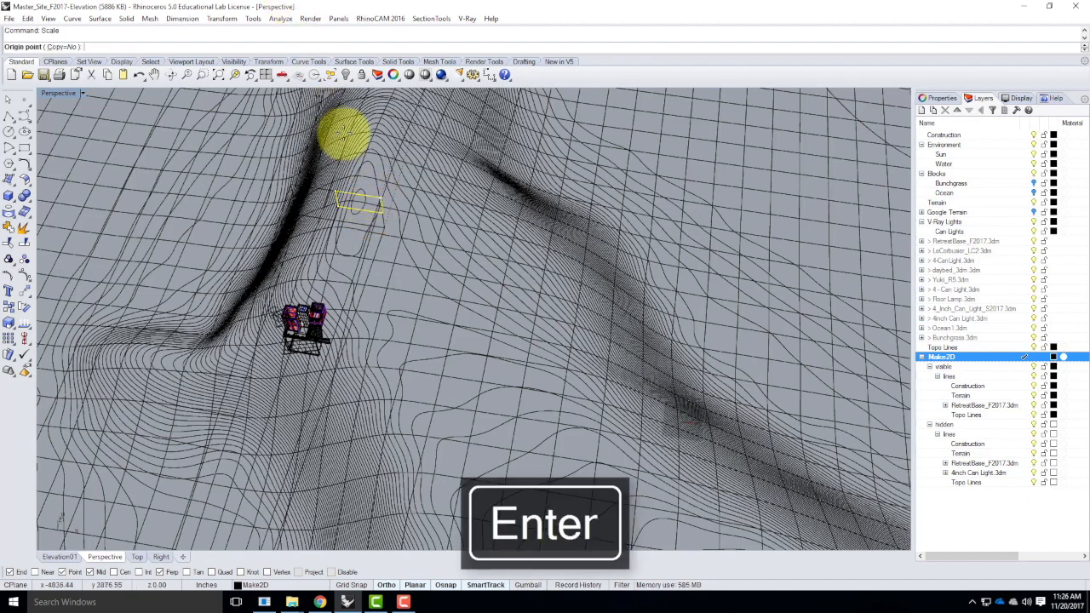
click(380, 200)
text(2)
key(Return)
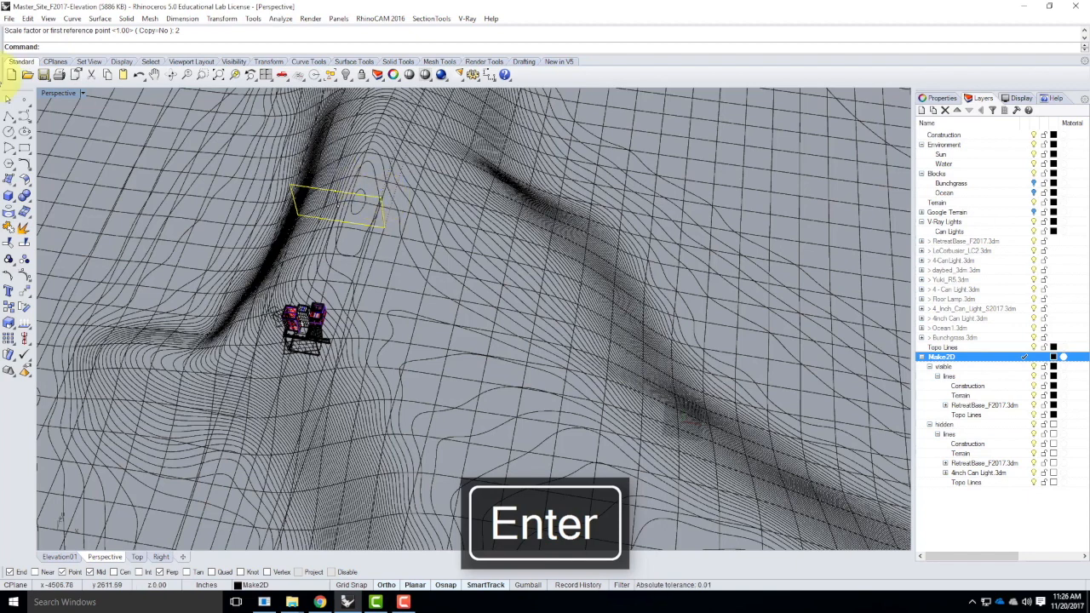
double_click(60, 90)
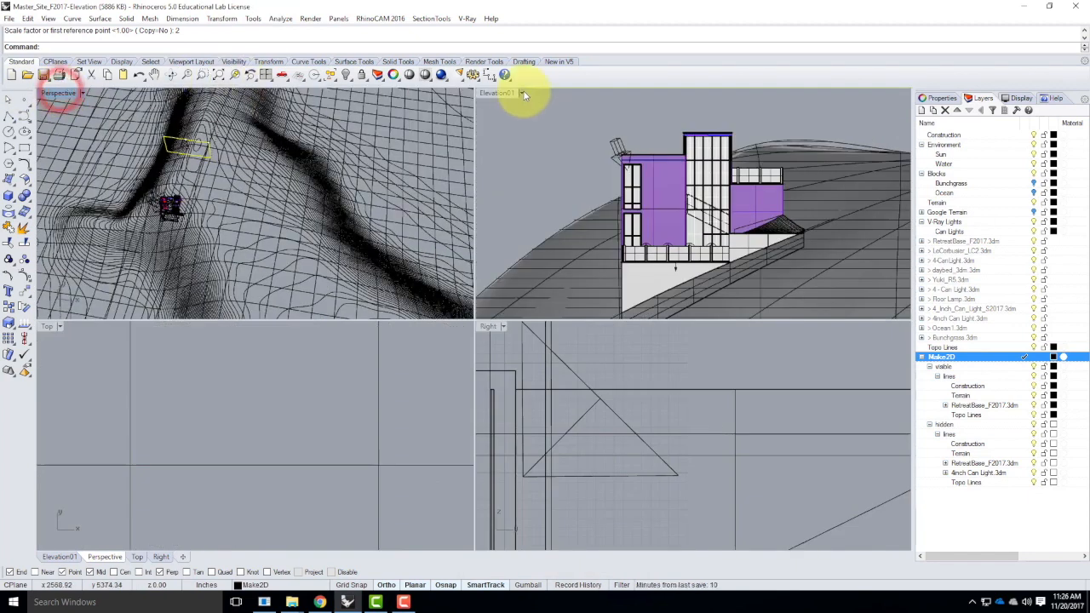
double_click(501, 92)
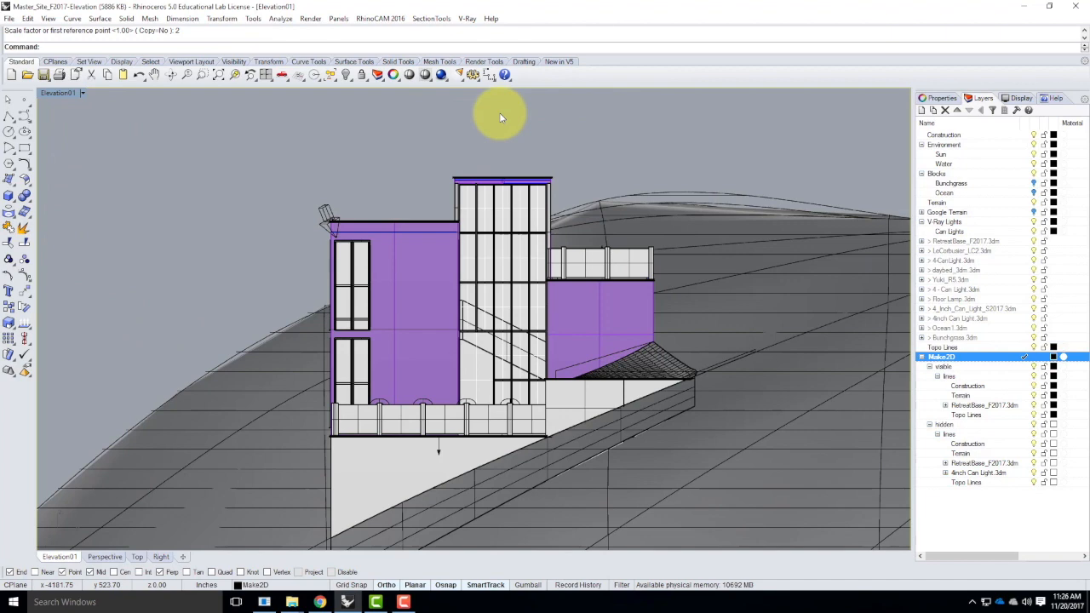
text(Make2D)
key(Return)
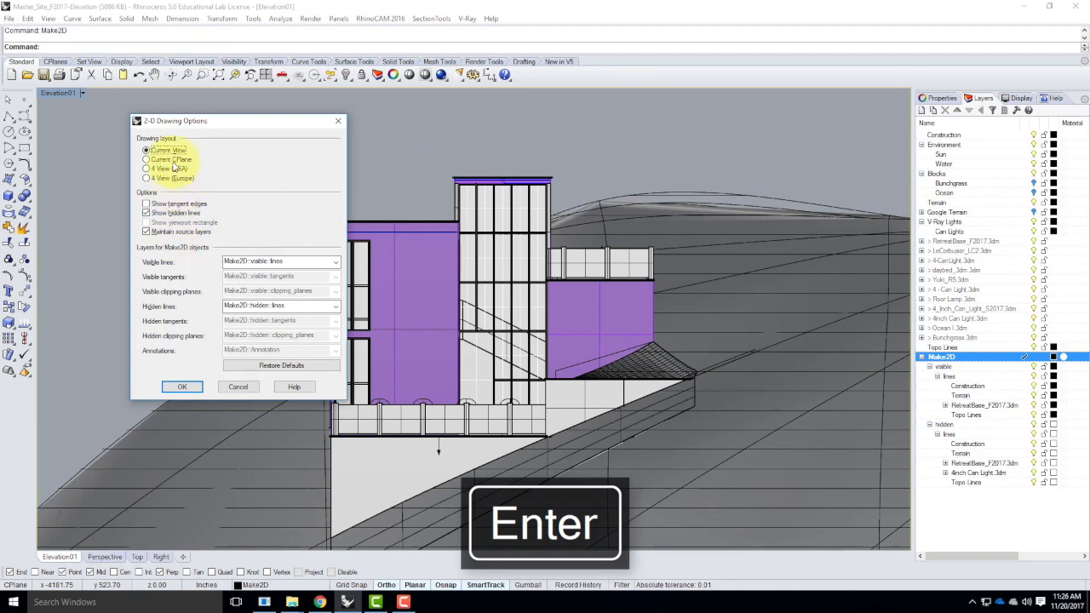
click(181, 389)
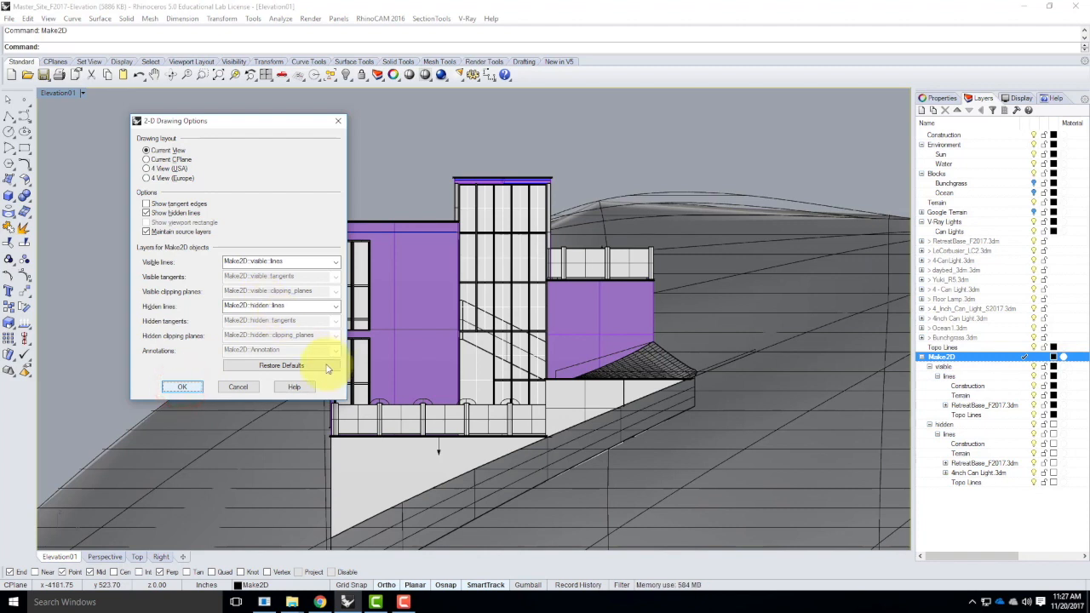
click(239, 387)
key(Escape)
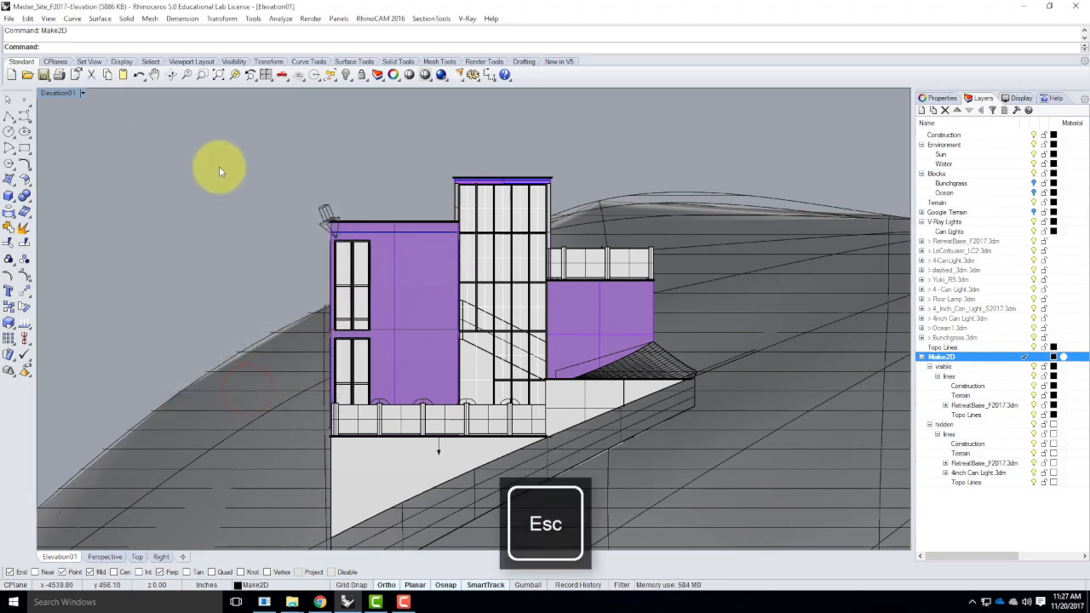
Step: Run Make2D on all selectable objects from the current view, showing hidden lines and maintaining source layers
key(Return)
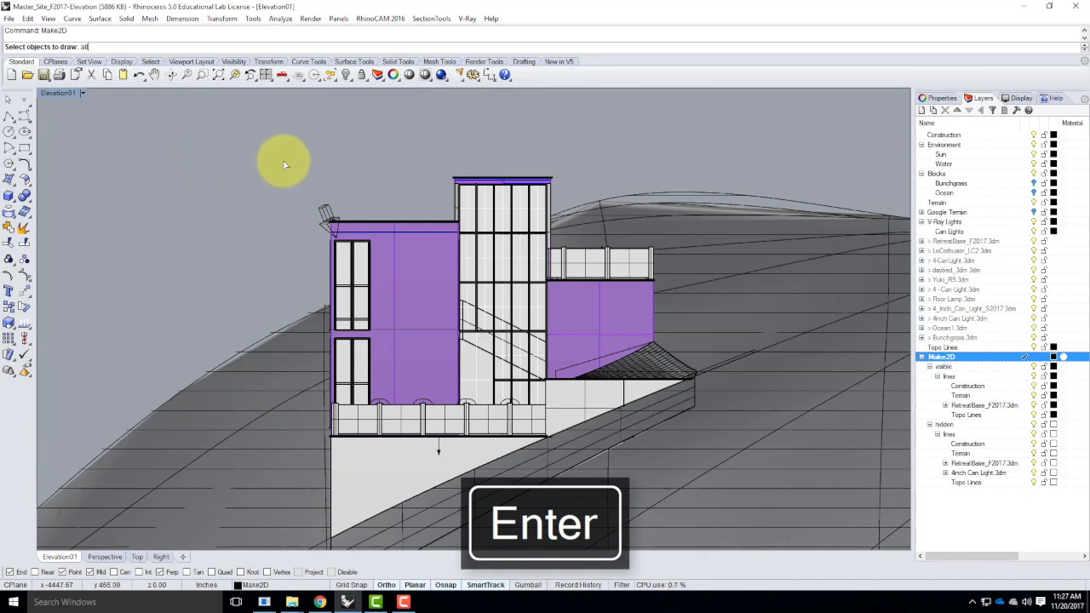
key(ctrl+a)
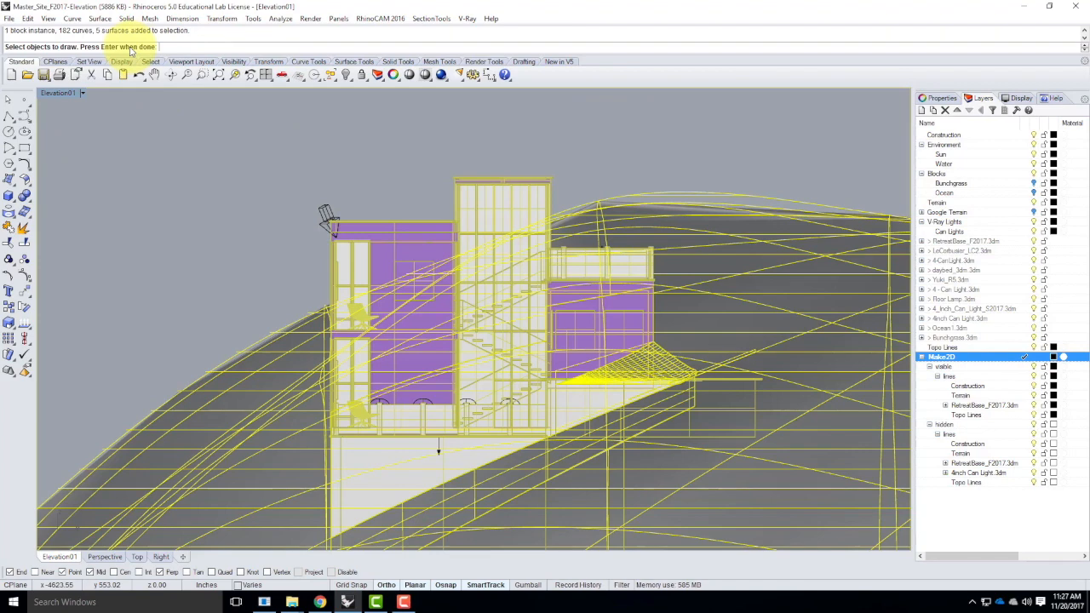
key(Return)
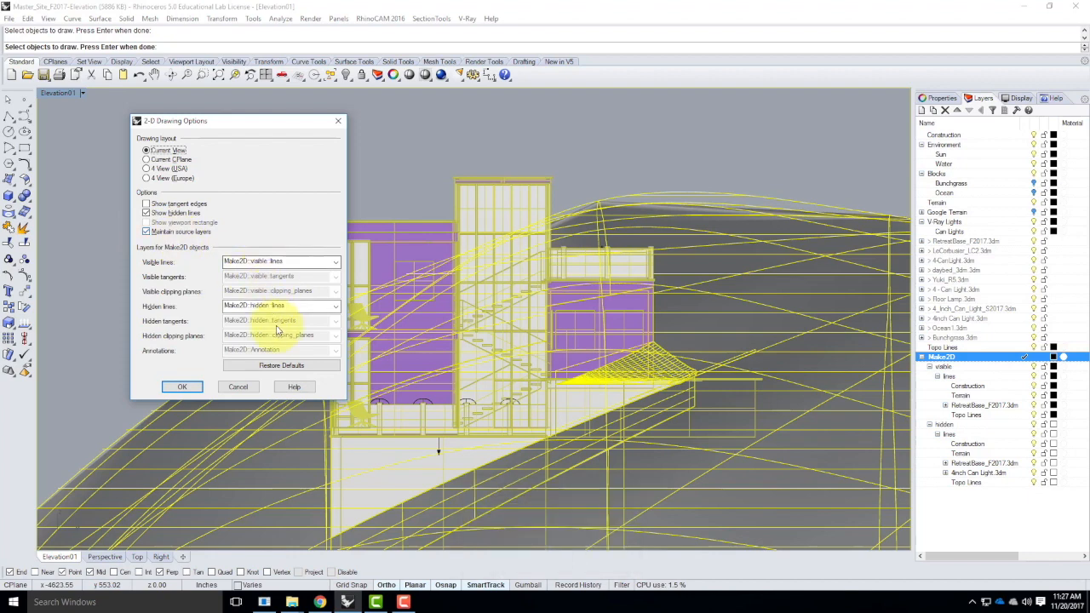
click(184, 388)
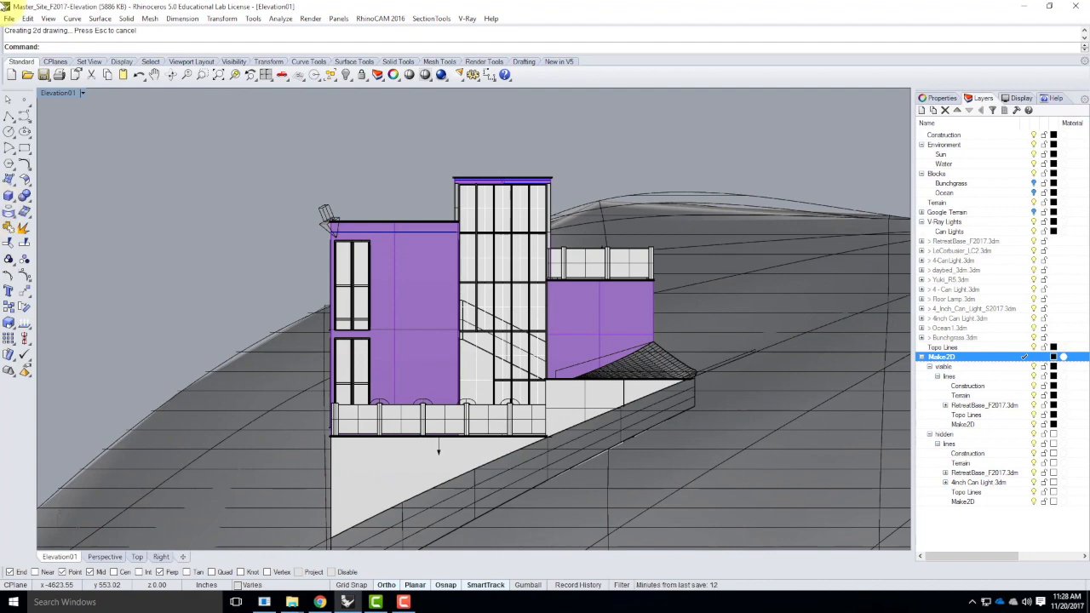
Step: In the maximized Perspective viewport, move the new Make2D drawing clear of the terrain model and deselect it
double_click(58, 93)
double_click(58, 96)
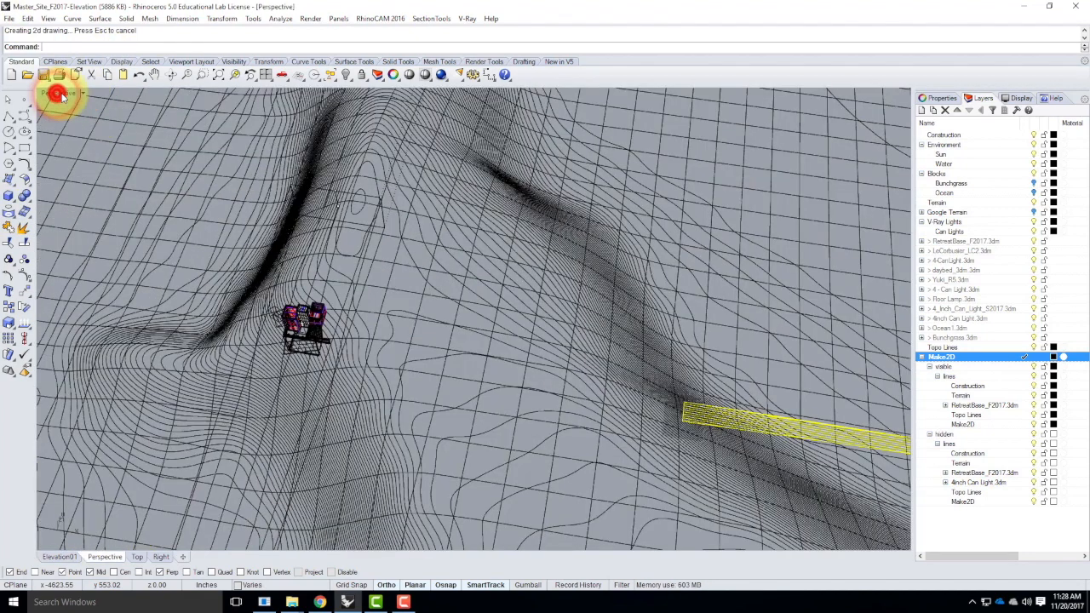
scroll(189, 274, down, 4)
scroll(145, 234, down, 9)
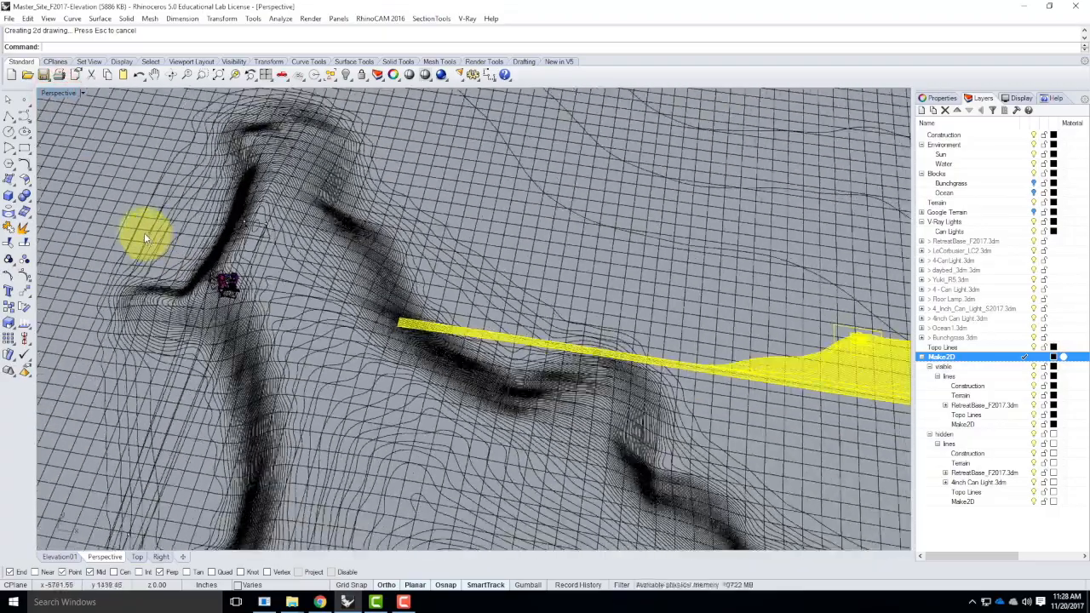
scroll(530, 292, up, 10)
scroll(522, 317, up, 1)
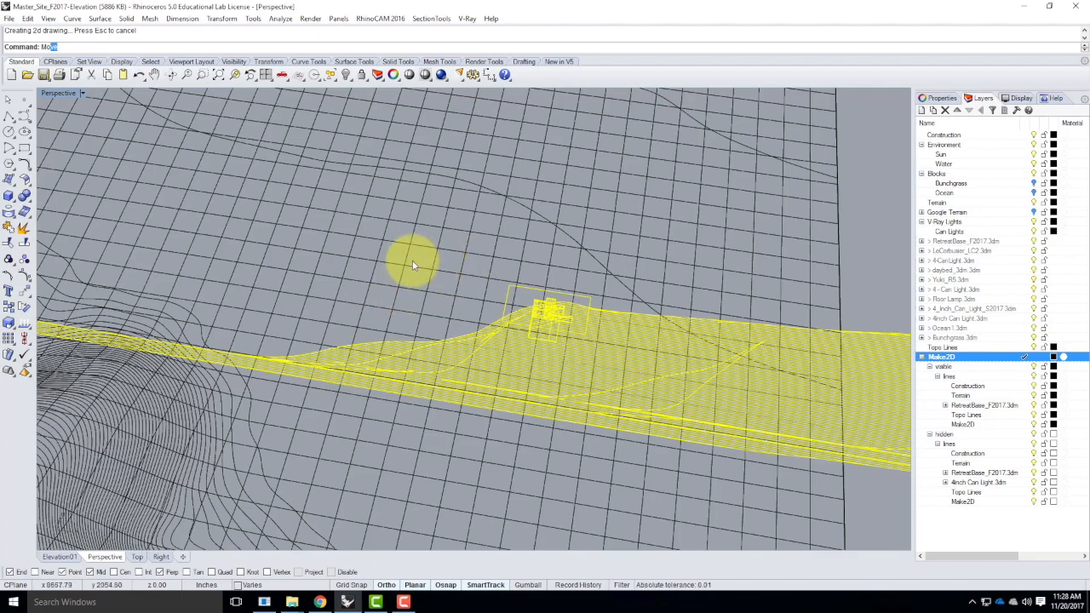
key(Return)
click(432, 307)
right_drag(432, 307, 574, 336)
click(667, 330)
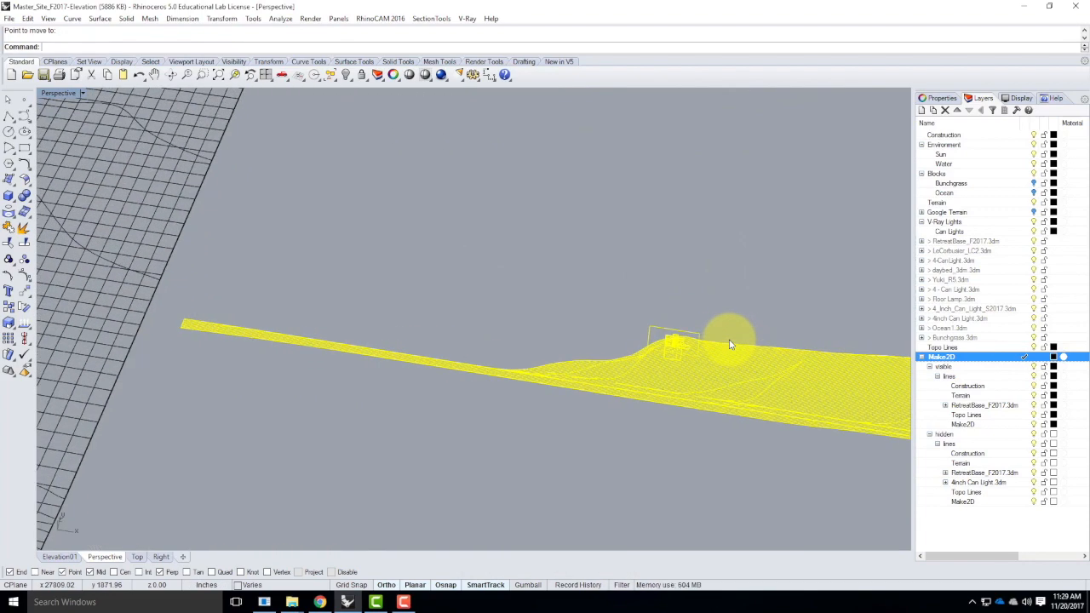
key(Escape)
Step: Trim the contour lines beyond the right side of the rectangle around the building, using its four edges as cutting objects
click(687, 333)
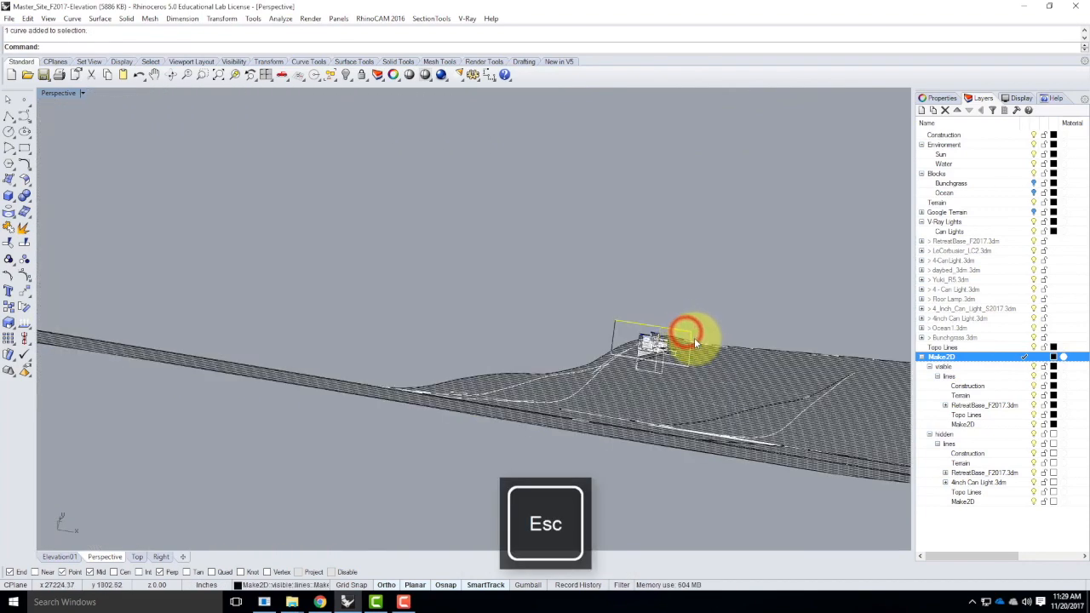
scroll(693, 338, up, 5)
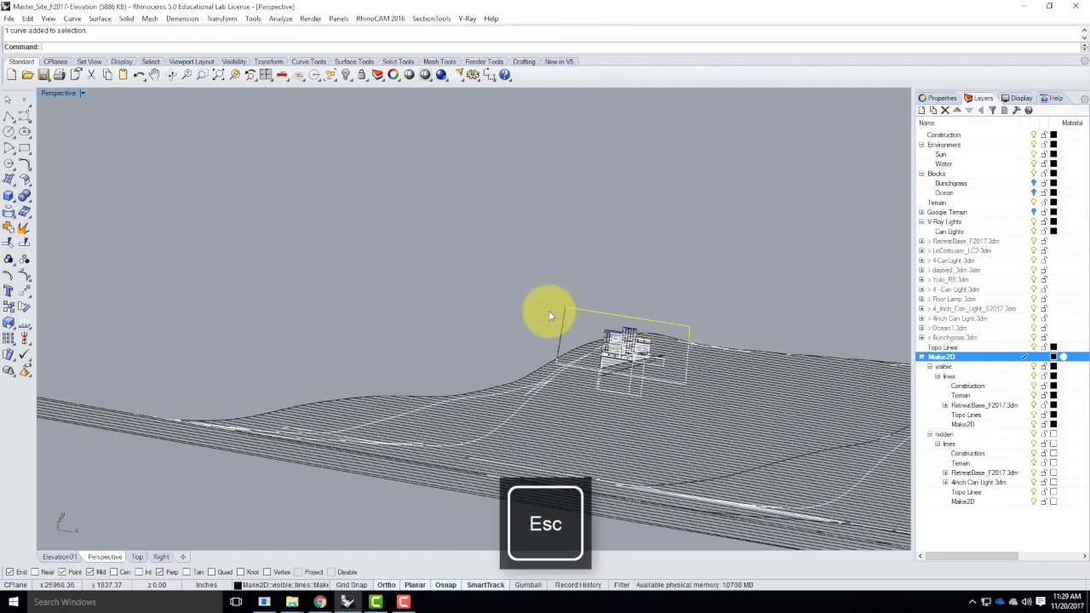
text(z)
key(Return)
text(s)
key(Return)
scroll(540, 230, down, 3)
click(368, 245)
click(341, 331)
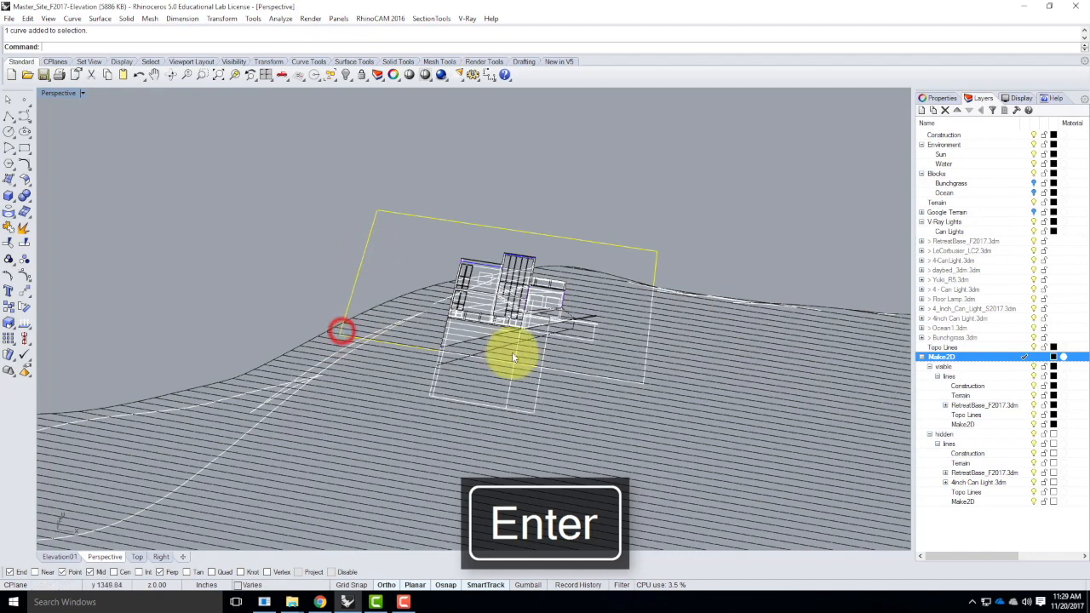
click(450, 353)
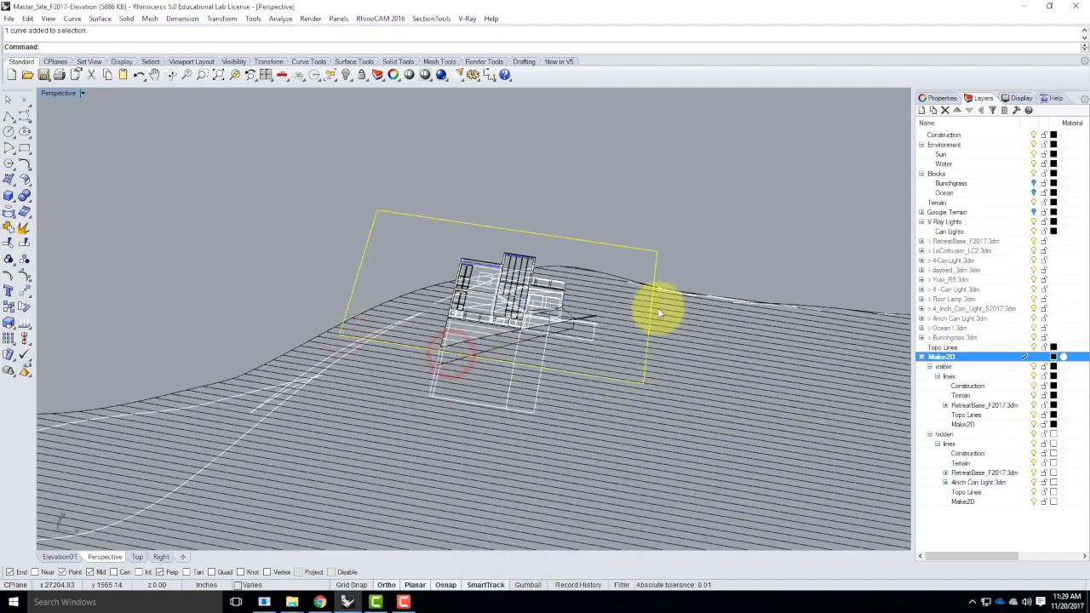
key(Return)
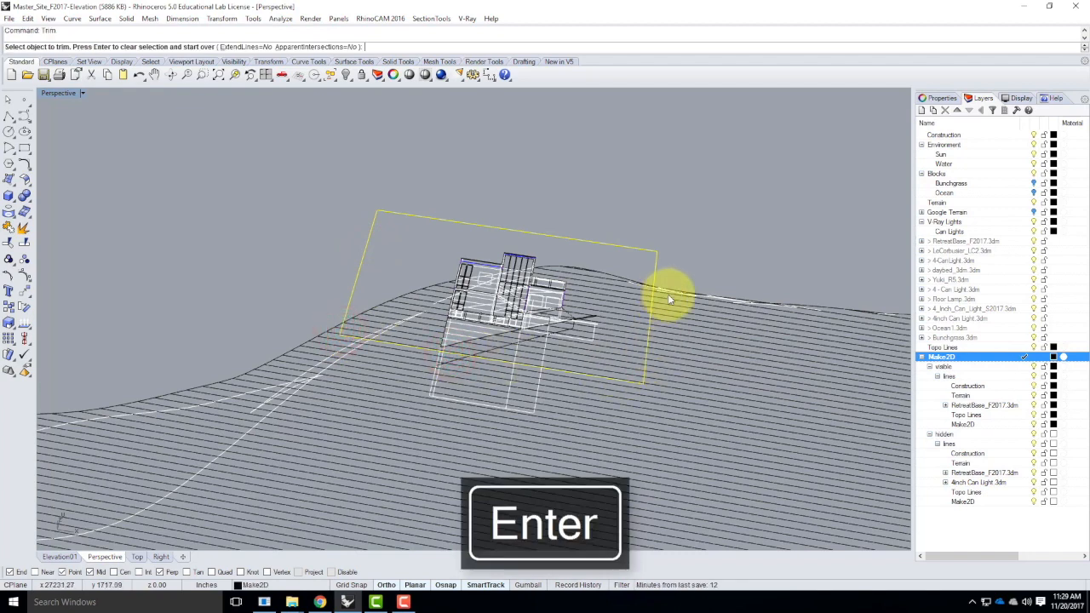
click(701, 264)
click(674, 399)
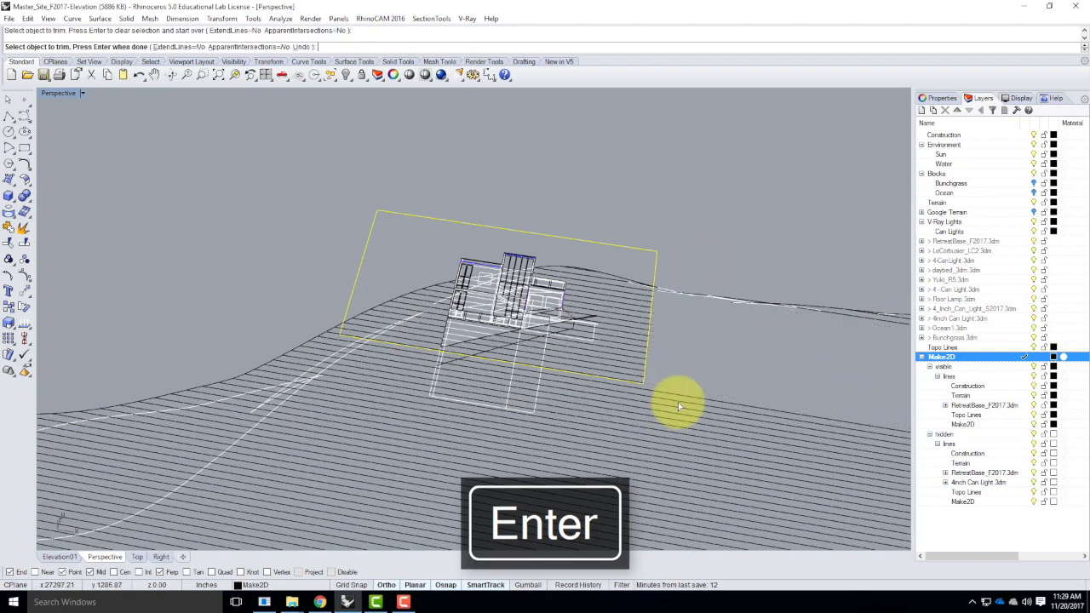
Step: Trim the terrain lines extending past the rectangle's left side and the hidden lines crossing its lower edge near that corner
click(344, 311)
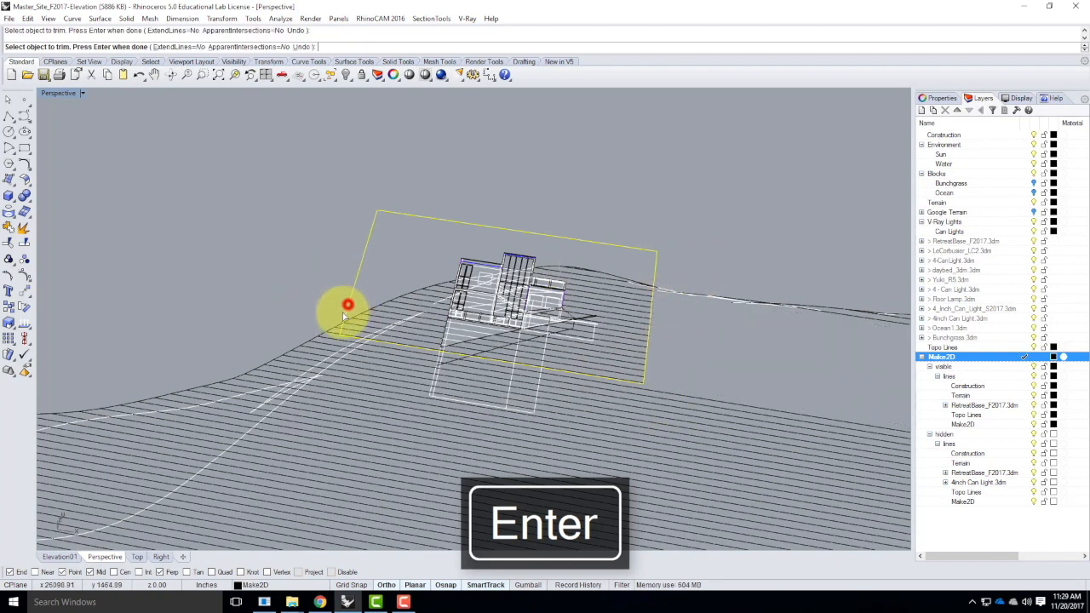
key(ctrl+z)
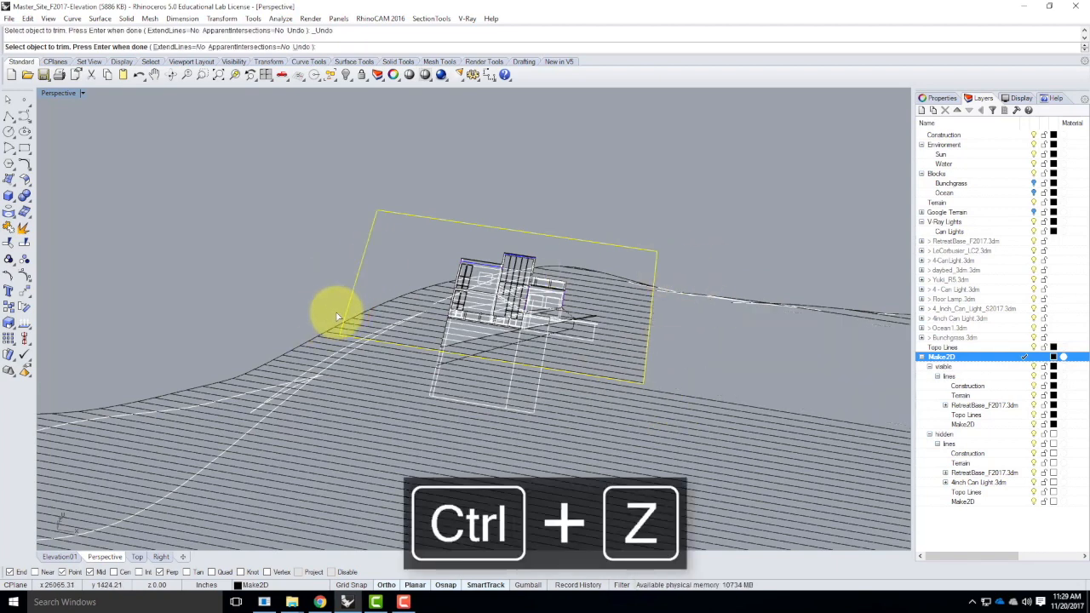
click(337, 316)
scroll(334, 326, up, 10)
click(342, 324)
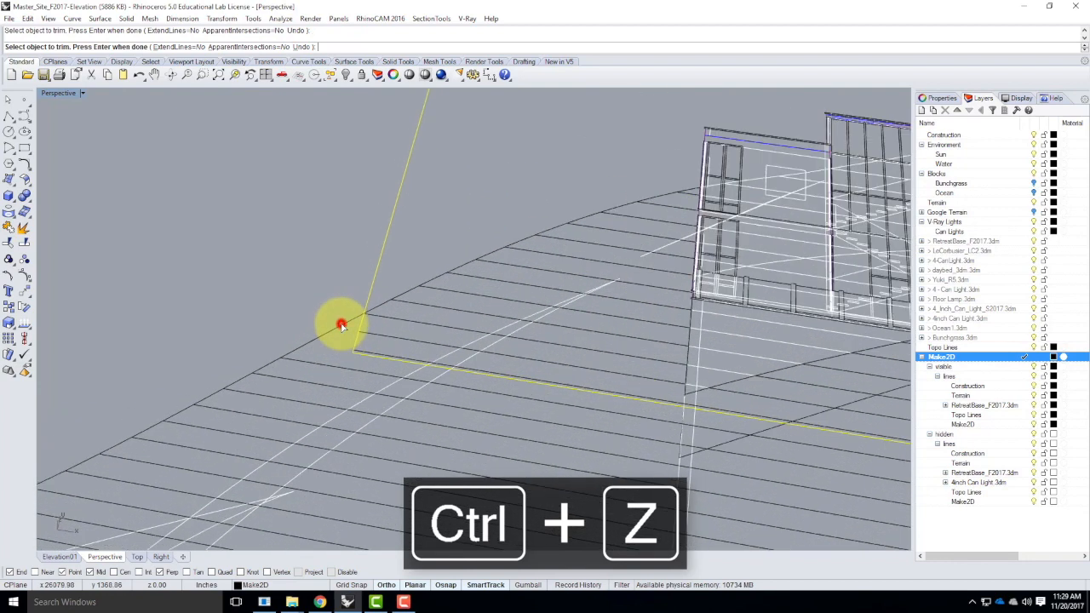
click(358, 300)
scroll(360, 308, up, 10)
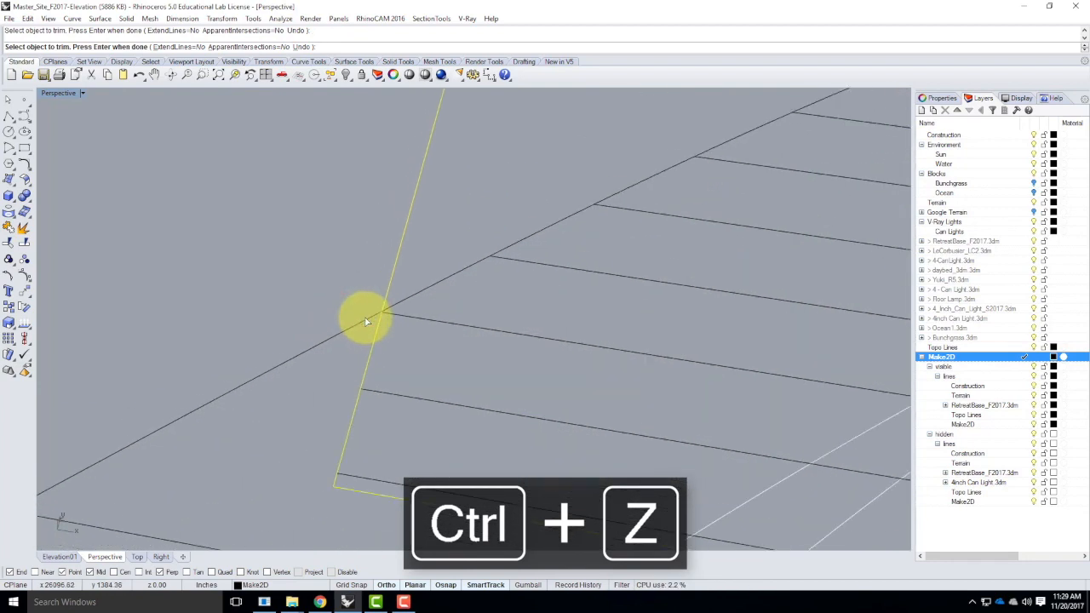
click(635, 246)
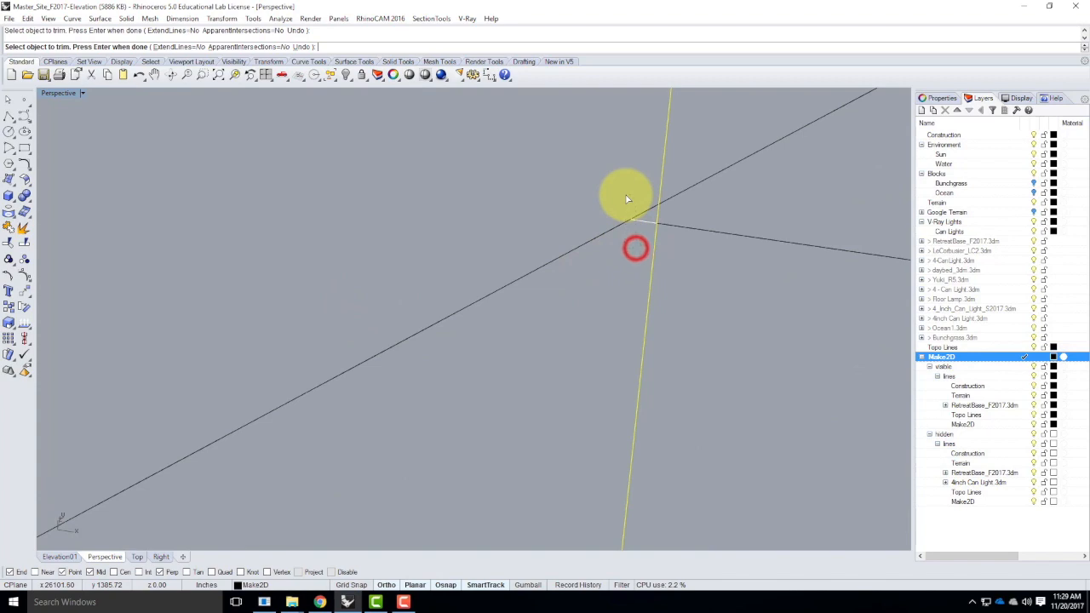
scroll(292, 327, down, 3)
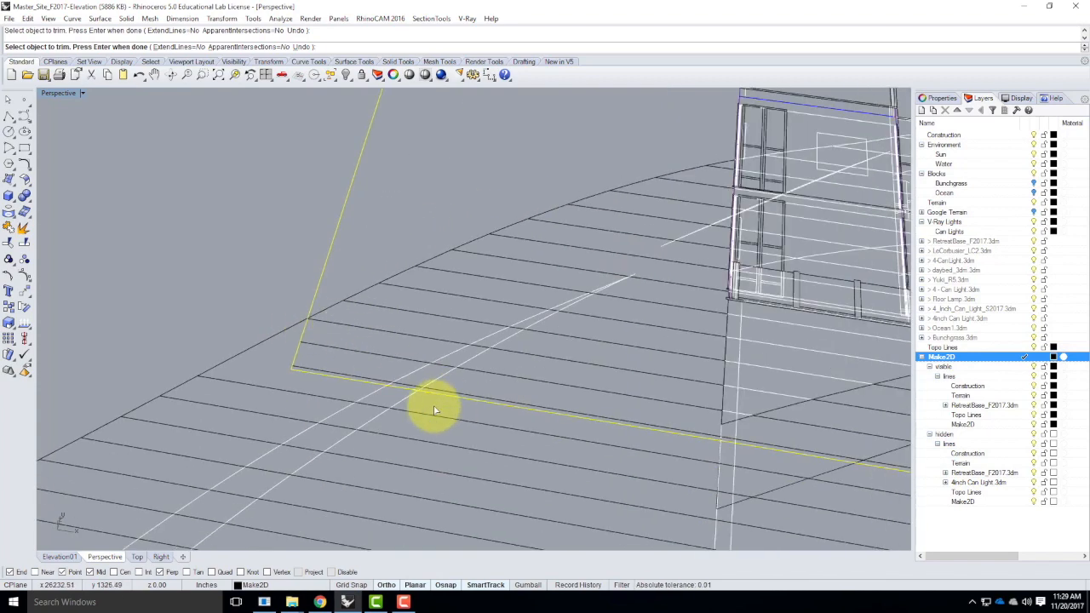
drag(431, 406, 337, 403)
scroll(230, 382, down, 5)
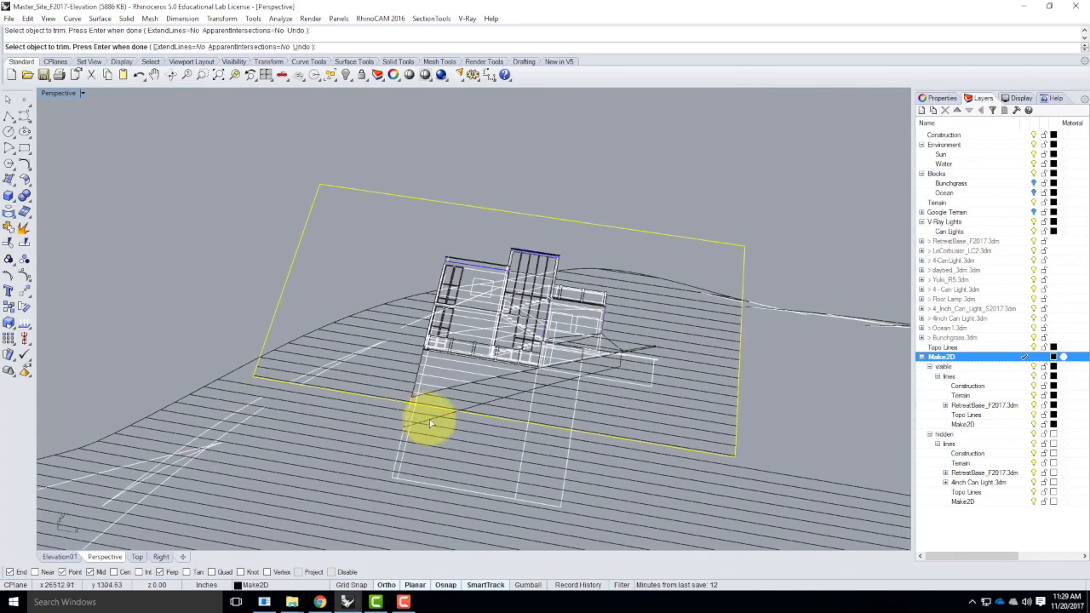
Step: Trim the building's wall and foundation lines that extend below the rectangle's lower edge
scroll(426, 418, up, 5)
click(413, 397)
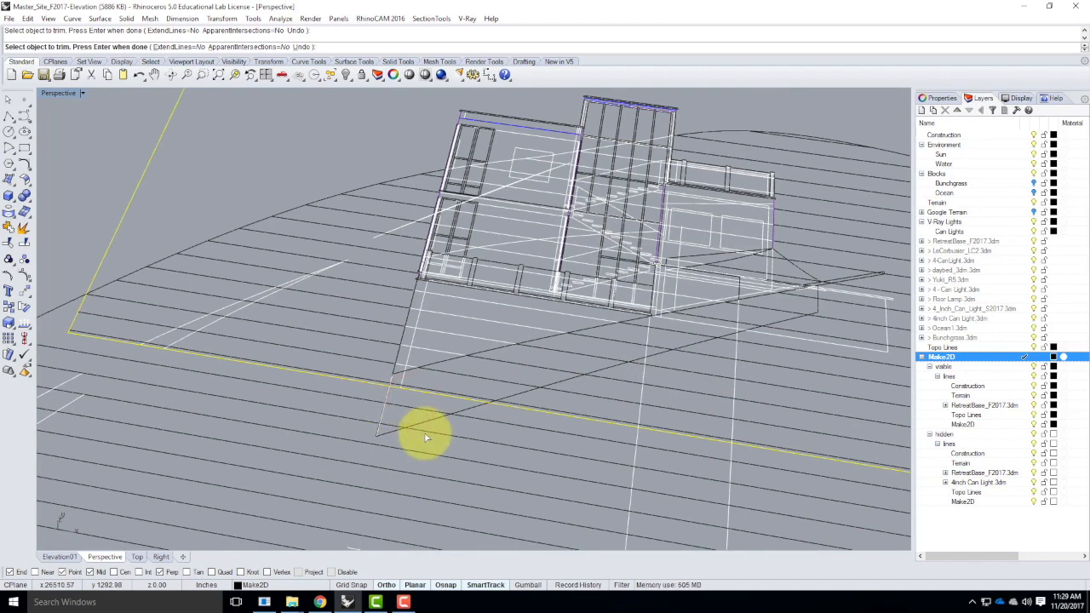
drag(436, 447, 358, 401)
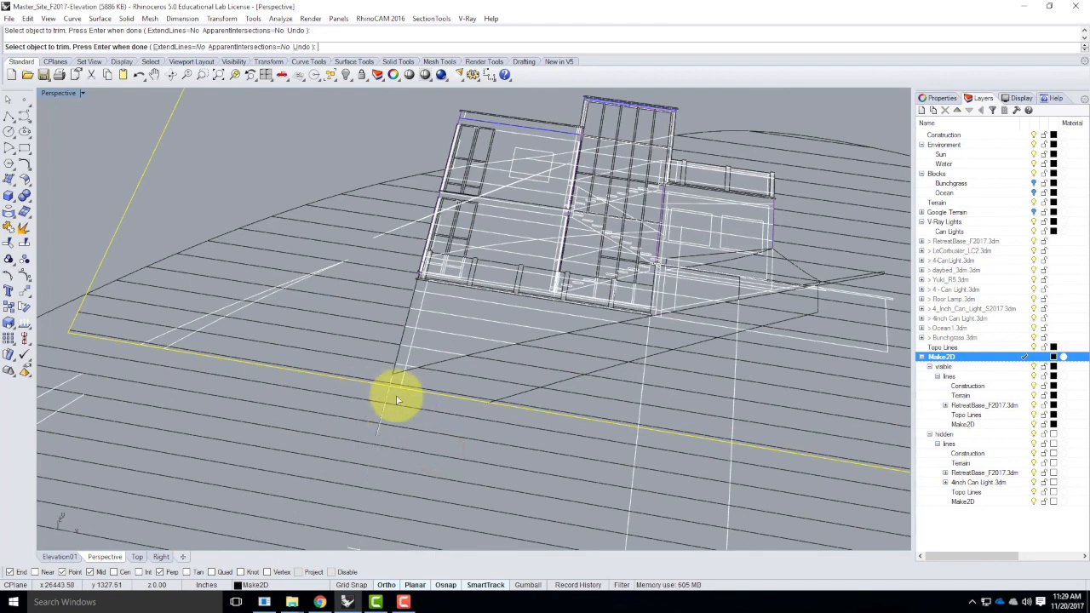
scroll(350, 402, up, 5)
drag(475, 432, 419, 425)
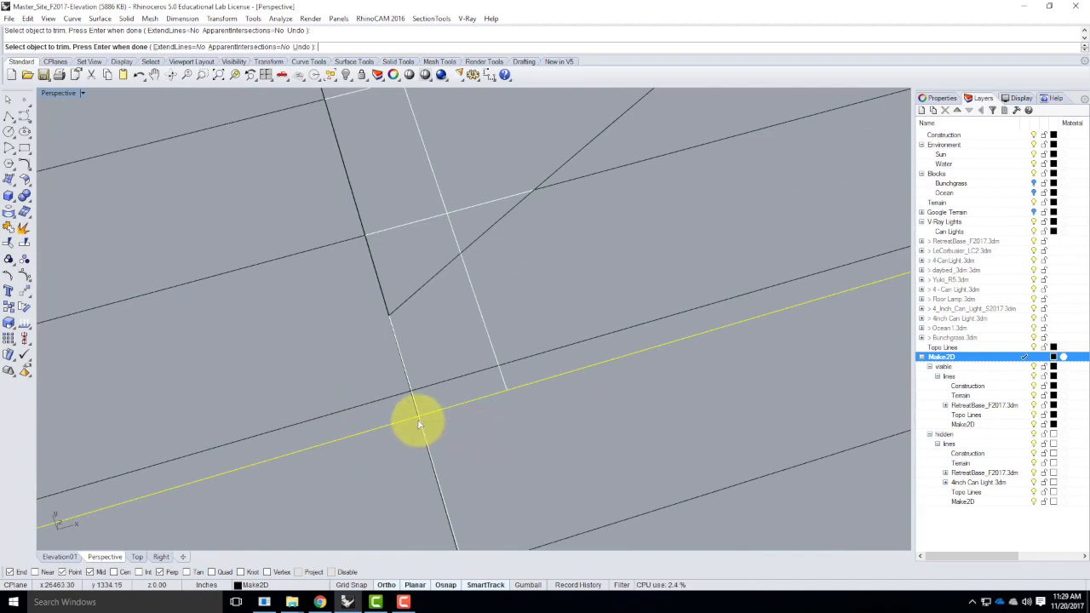
right_click(418, 424)
scroll(340, 419, down, 5)
scroll(554, 414, up, 2)
click(540, 348)
click(449, 372)
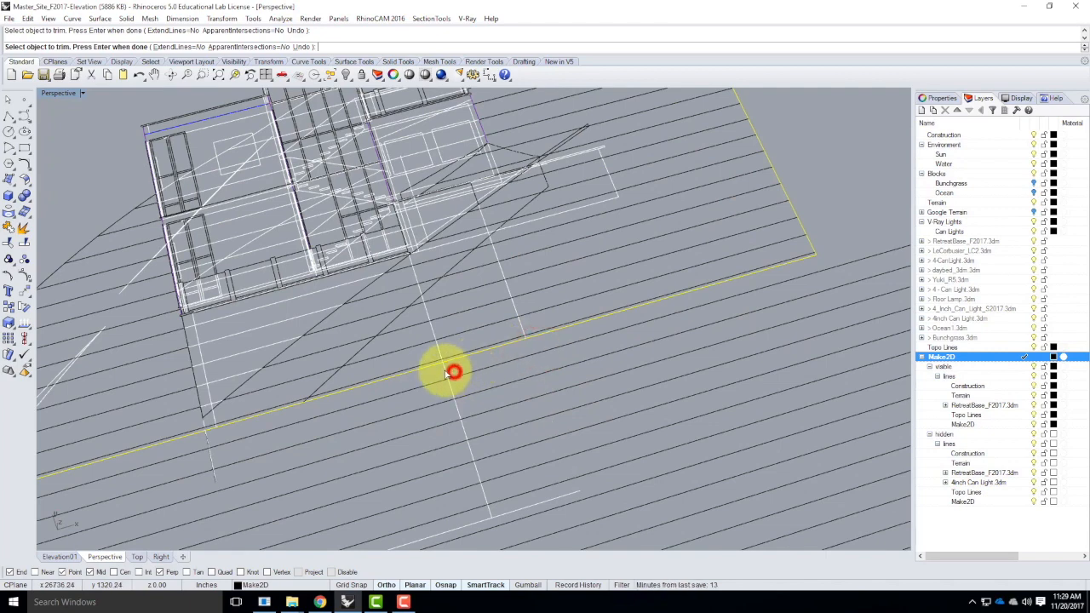
Step: Trim the ridge curves crossing the rectangle's right edge and finish trimming
scroll(373, 407, down, 3)
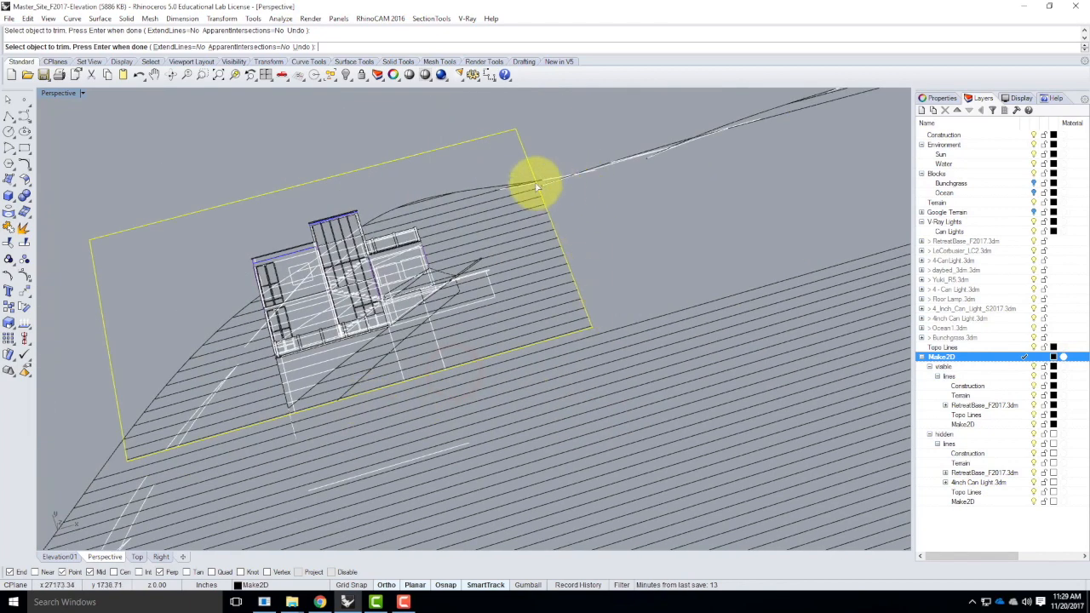
scroll(621, 199, up, 4)
click(622, 217)
scroll(583, 196, up, 4)
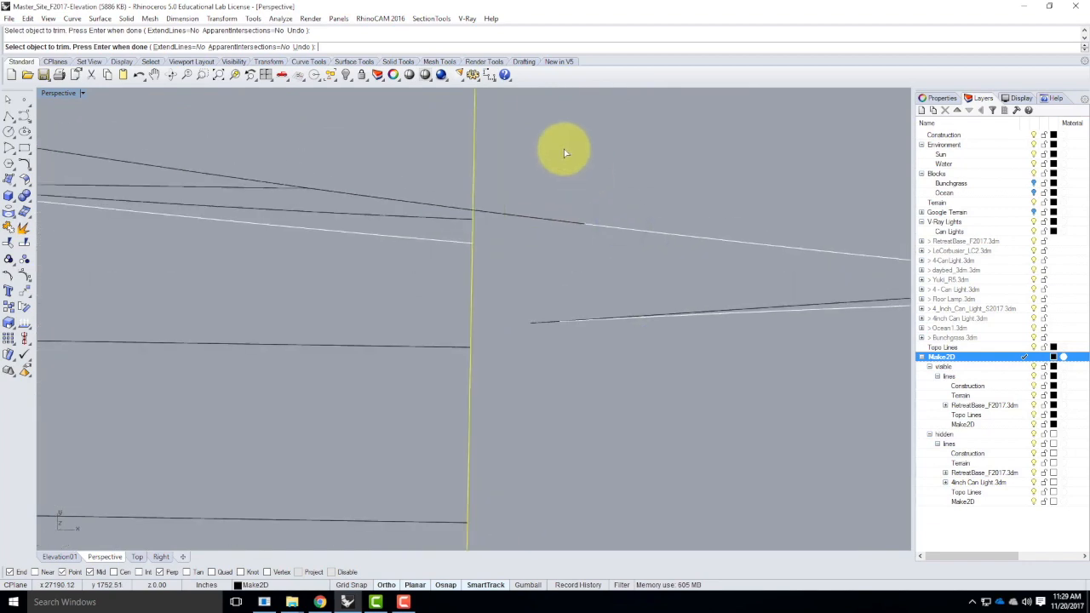
click(555, 166)
scroll(609, 225, down, 2)
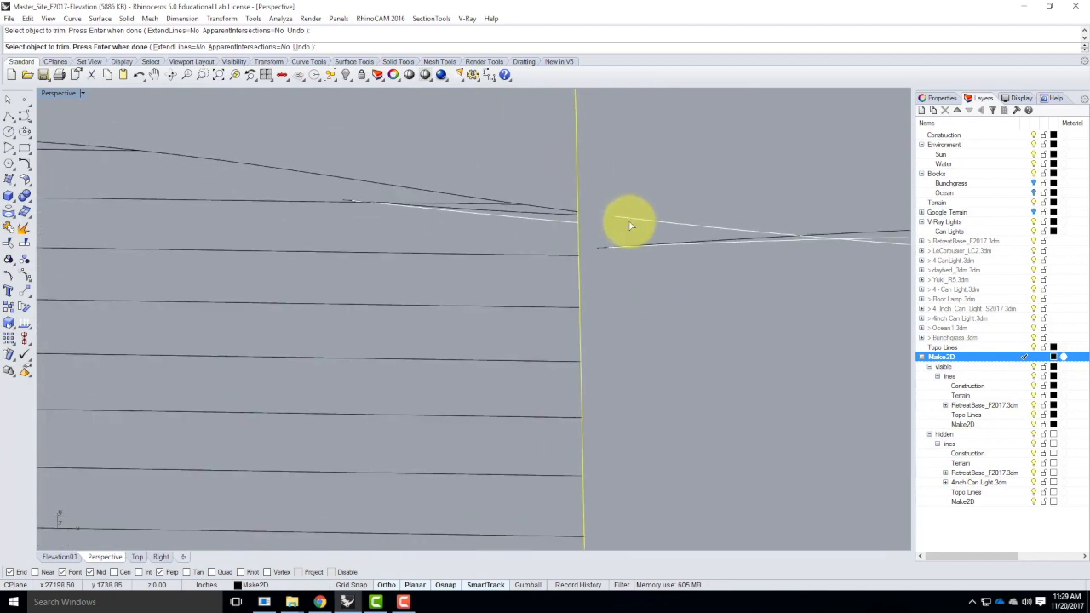
scroll(630, 226, down, 5)
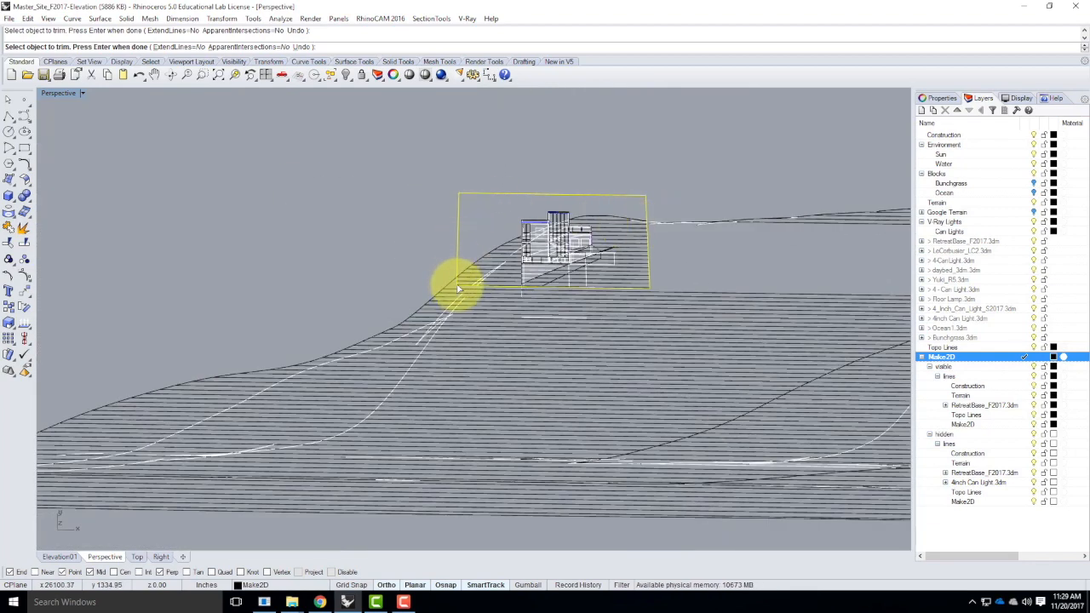
scroll(458, 289, up, 3)
scroll(460, 276, down, 3)
key(Escape)
Step: Move the cropped elevation and its rectangle sideways, clear of the leftover terrain lines
drag(465, 175, 702, 288)
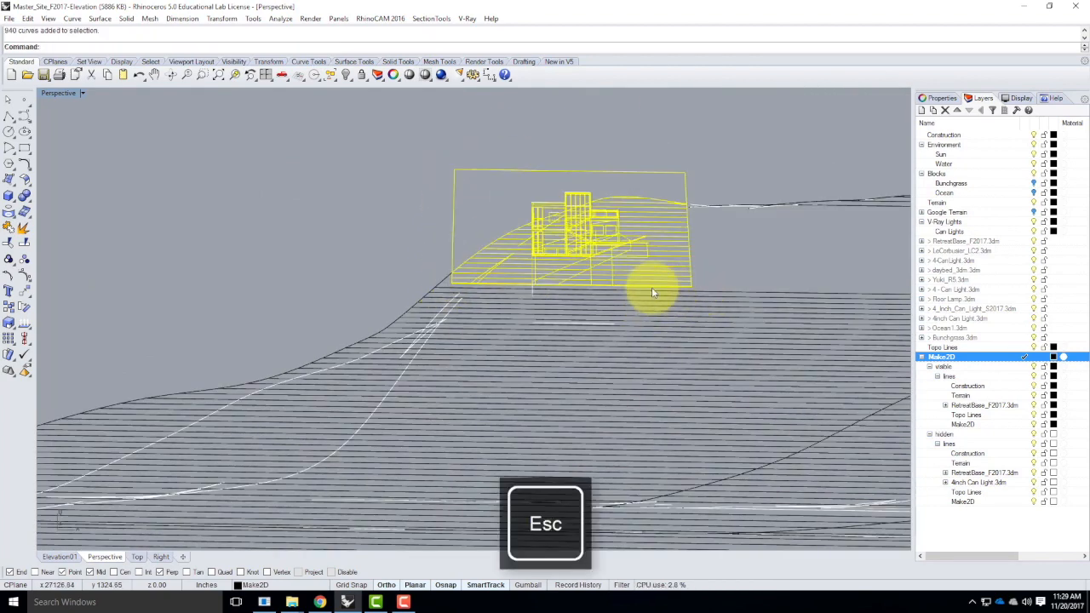
text(move)
key(Return)
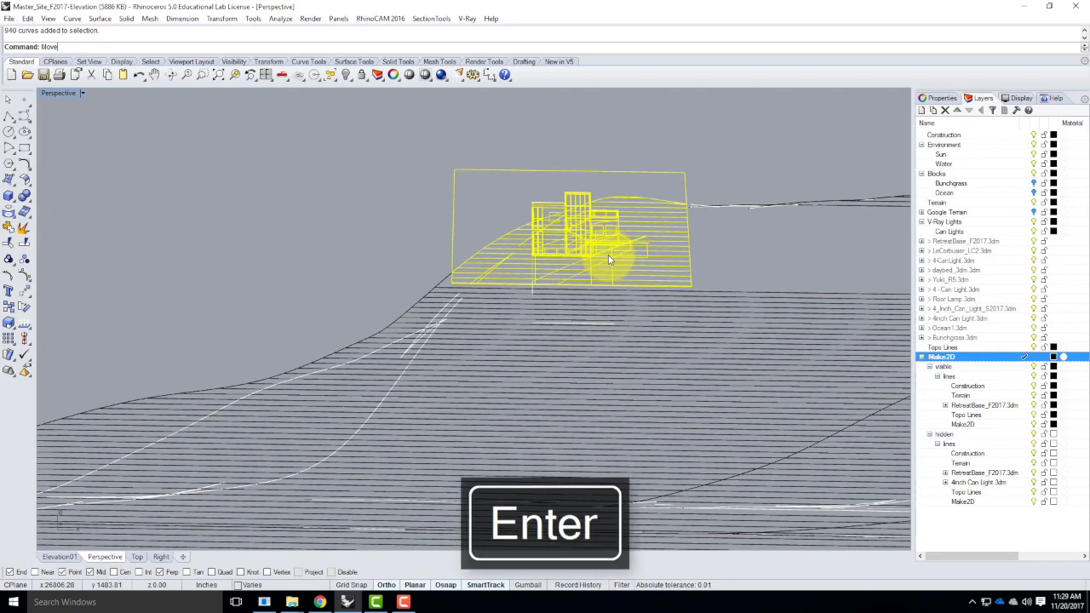
click(777, 262)
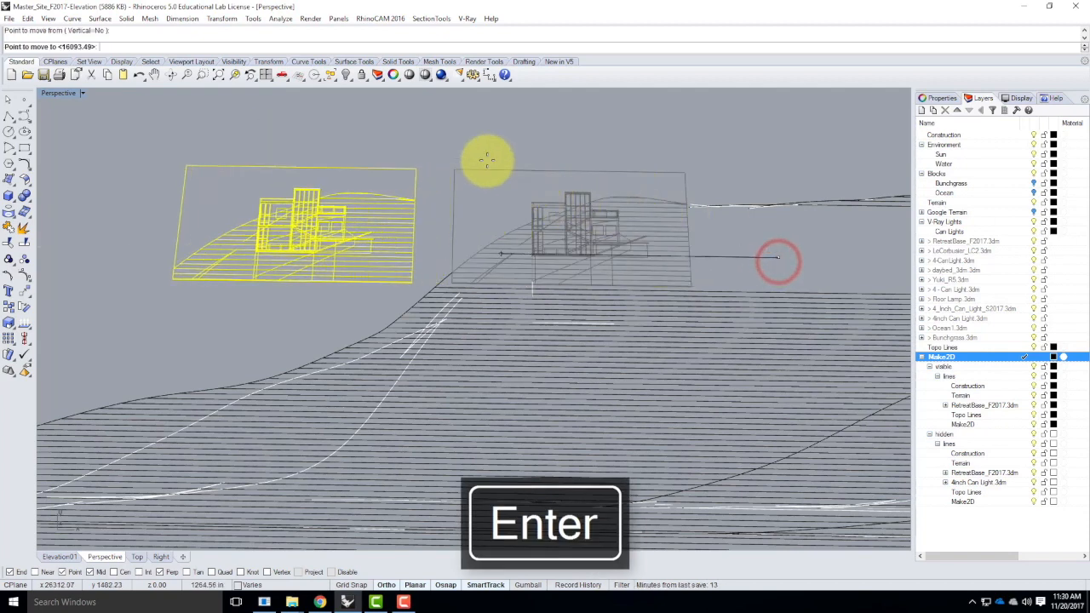
click(397, 158)
scroll(499, 205, down, 3)
key(Escape)
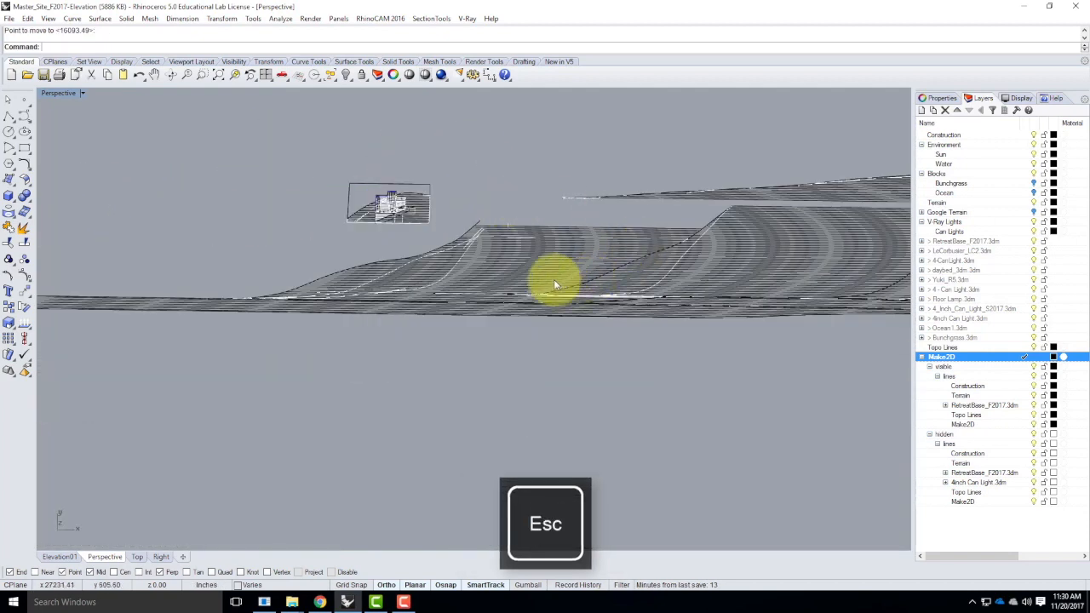
Step: Delete all leftover terrain linework outside the cropped elevation
scroll(557, 280, down, 5)
drag(858, 348, 491, 209)
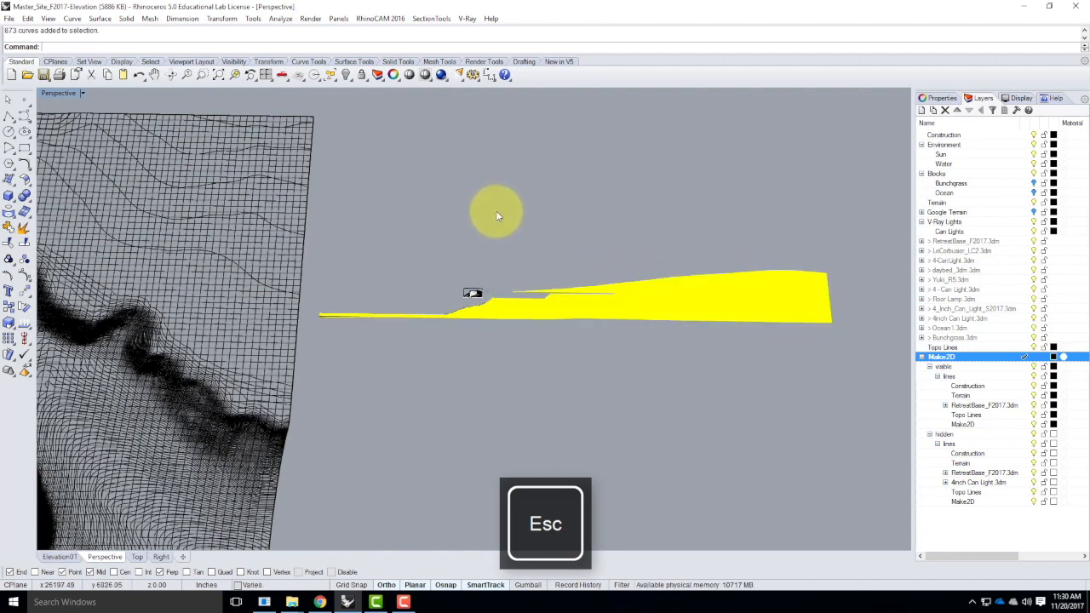
key(Delete)
scroll(474, 341, up, 3)
scroll(634, 363, down, 2)
drag(622, 368, 258, 297)
key(Delete)
Step: Move the whole cropped elevation from the rectangle's lower-left corner to the origin at 0,0,0
scroll(554, 282, up, 5)
right_drag(532, 309, 494, 328)
scroll(493, 375, up, 5)
right_drag(487, 380, 505, 326)
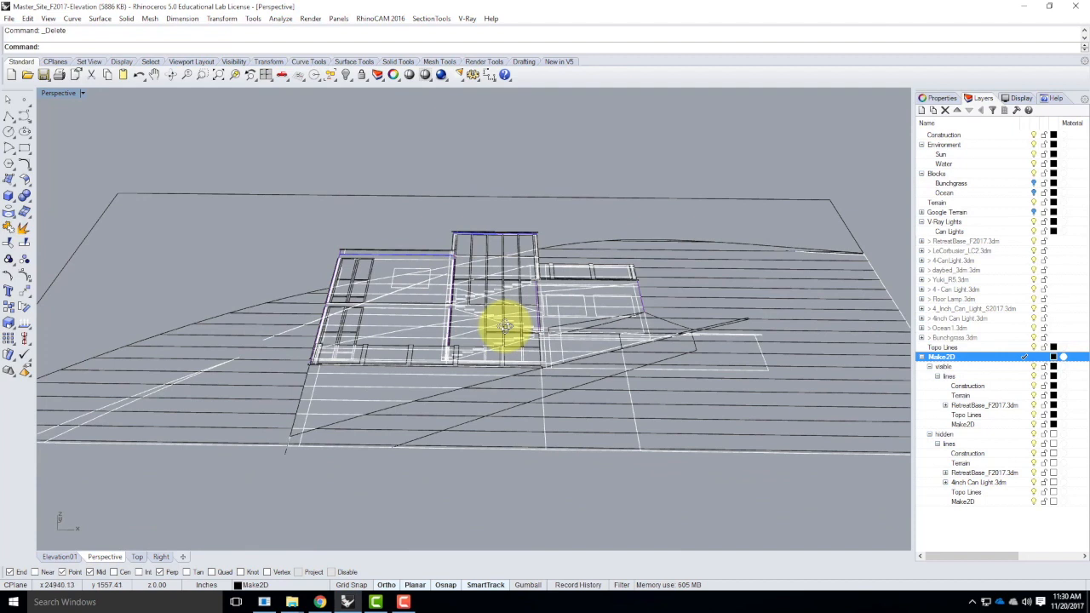
scroll(505, 326, down, 5)
drag(295, 218, 670, 435)
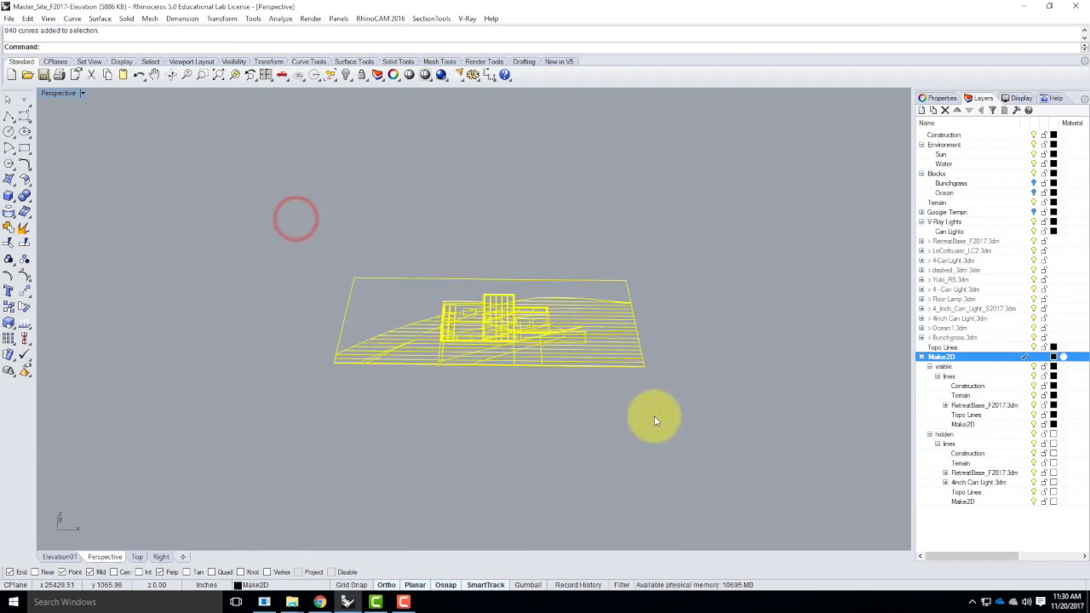
text(move)
key(Return)
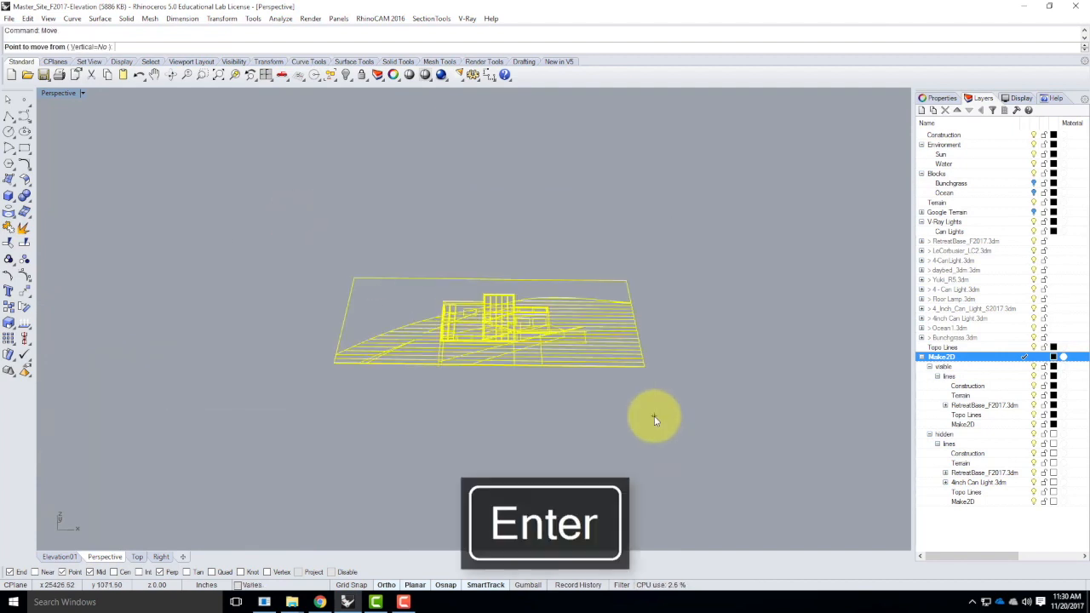
click(335, 363)
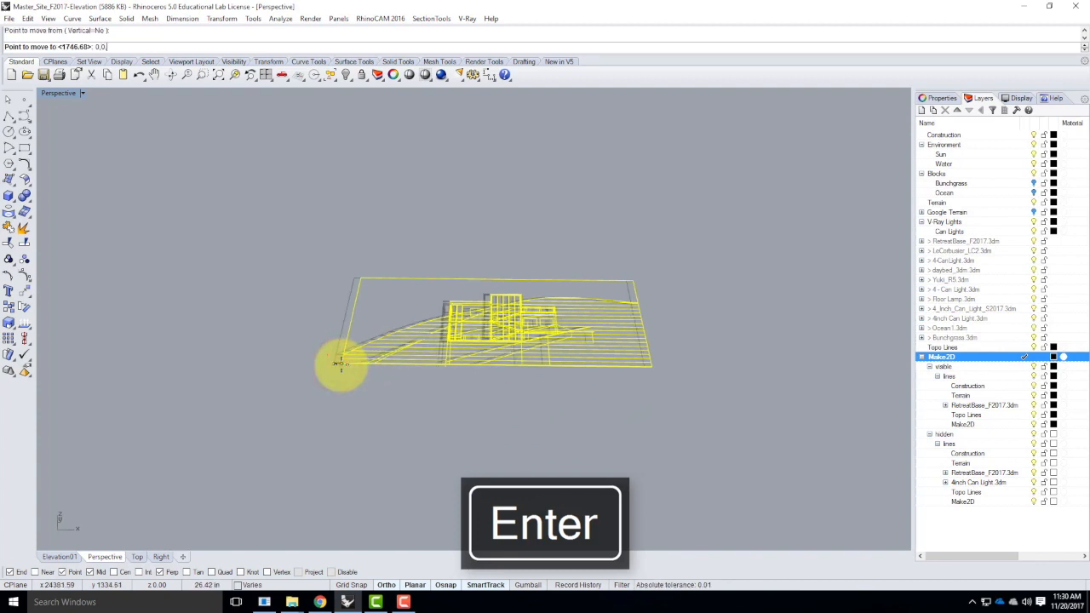
key(Return)
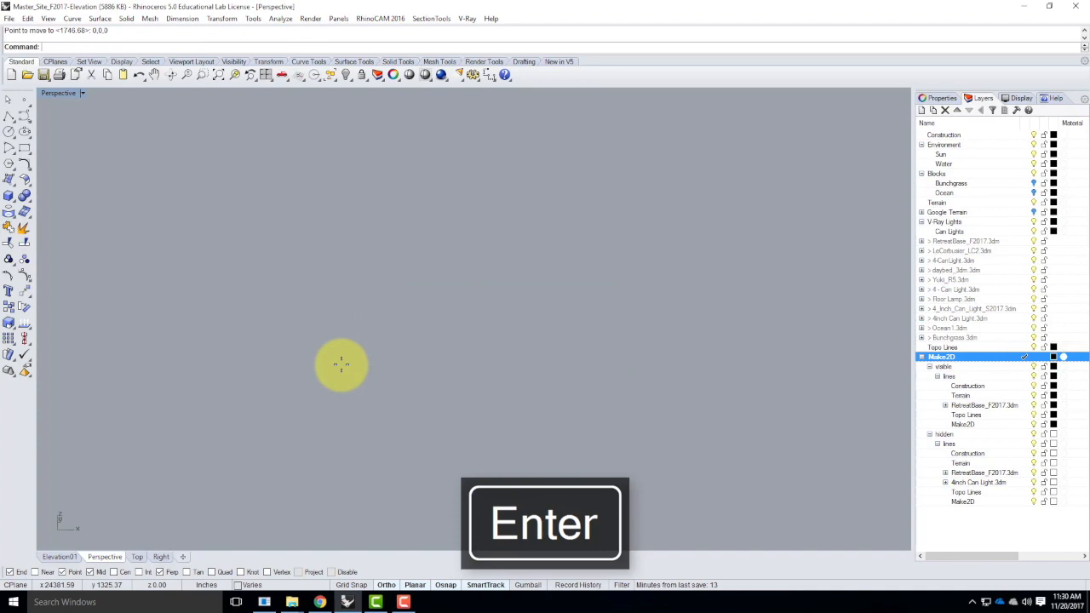
Step: Start exporting the selected elevation linework and browse to the Ex228 folder under Live - A136 Exercises
text(z)
key(Return)
text(s)
key(Return)
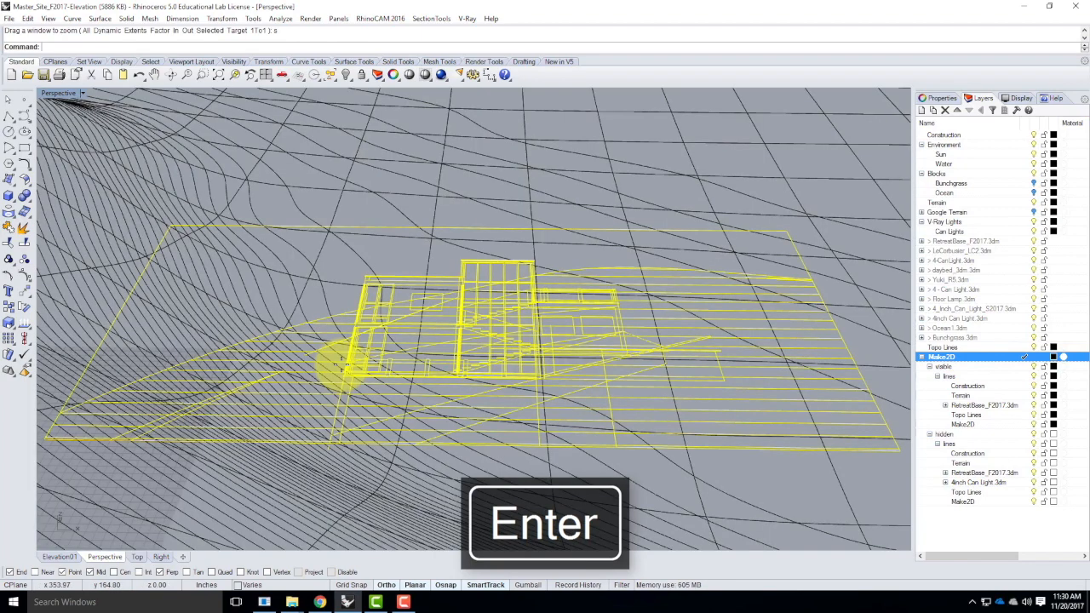
scroll(522, 325, down, 4)
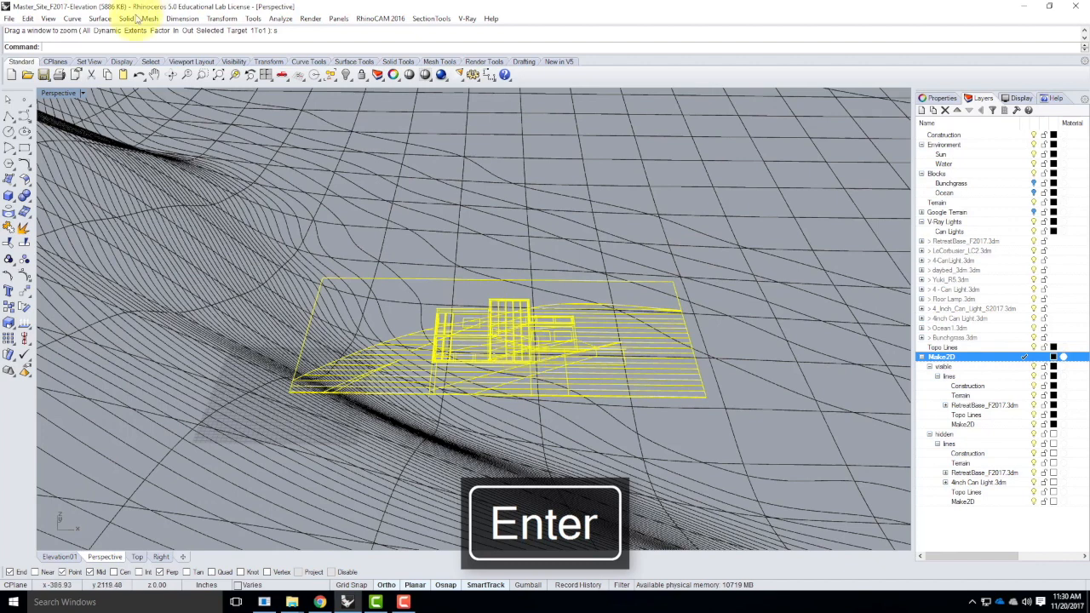
click(9, 18)
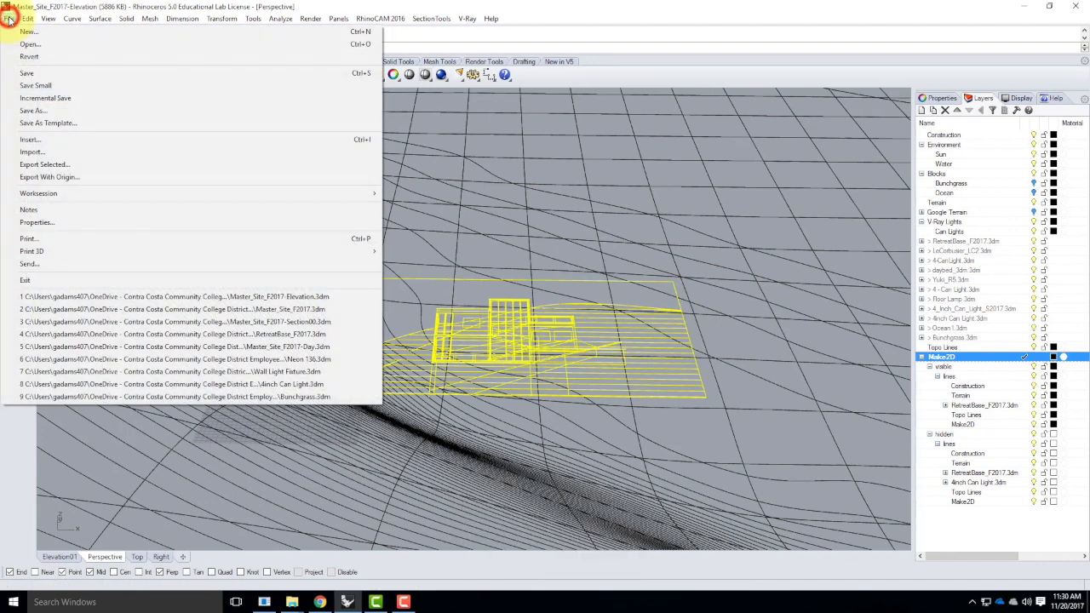
click(49, 166)
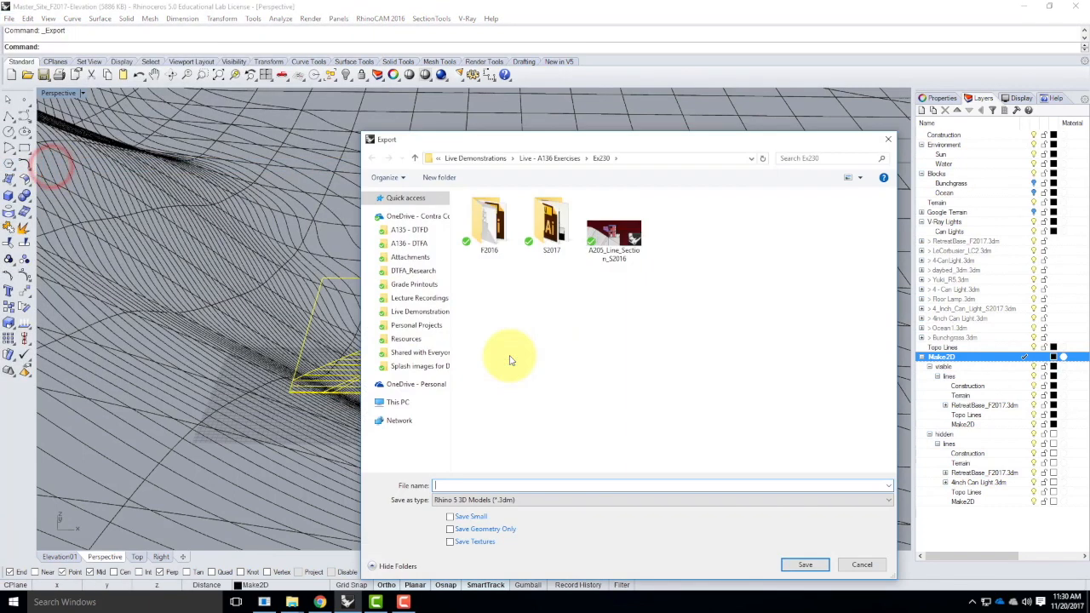
click(554, 160)
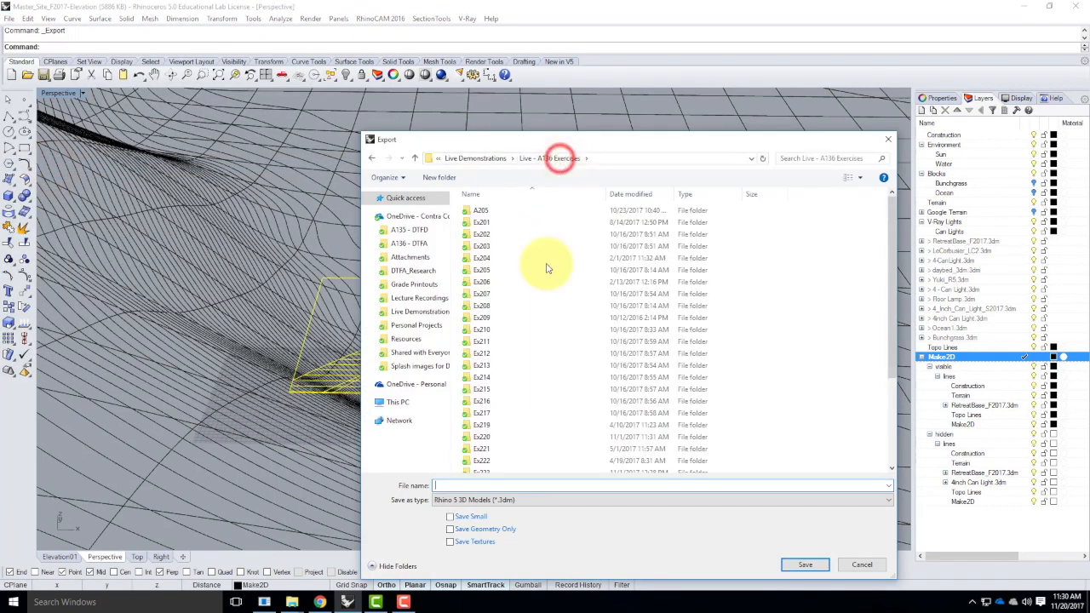
scroll(521, 451, down, 4)
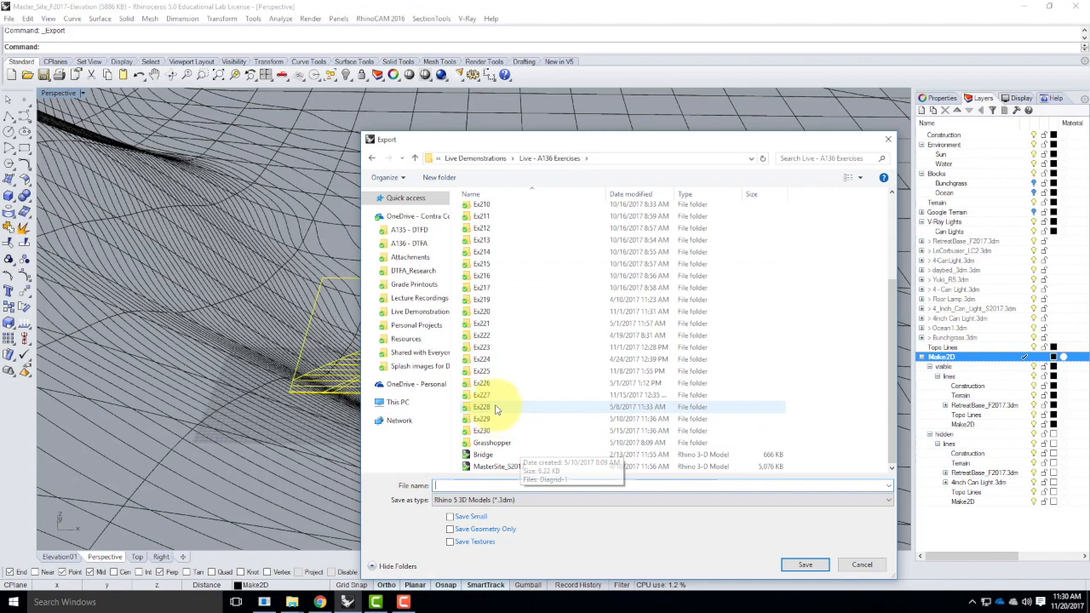
double_click(494, 408)
Step: Create and open a new folder F2017 inside Ex228, and set the export format to Adobe Illustrator (*.ai)
click(439, 174)
text(F)
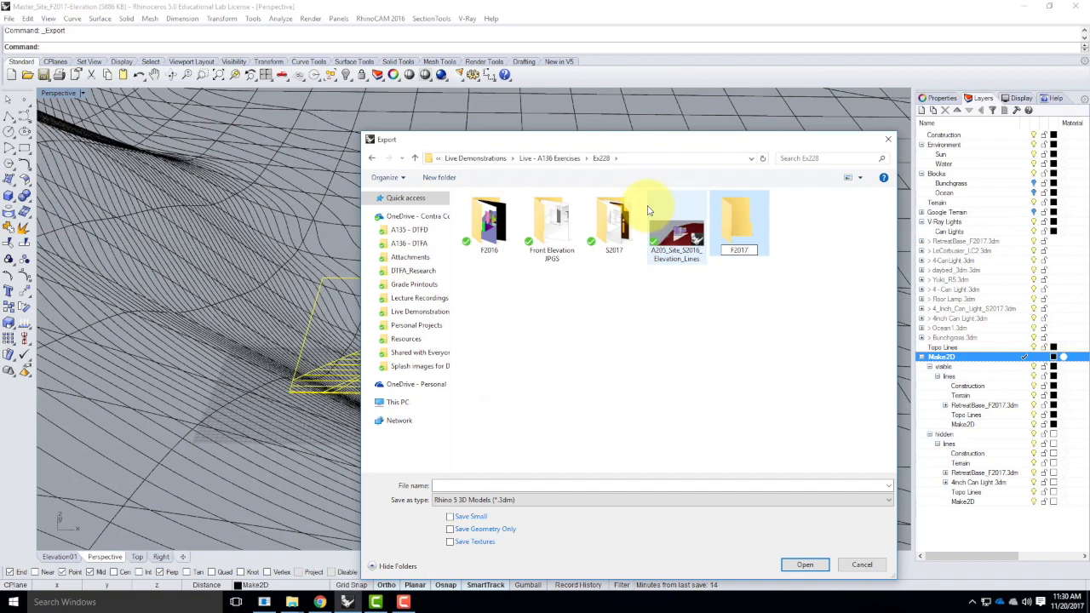
text(2017)
key(Return)
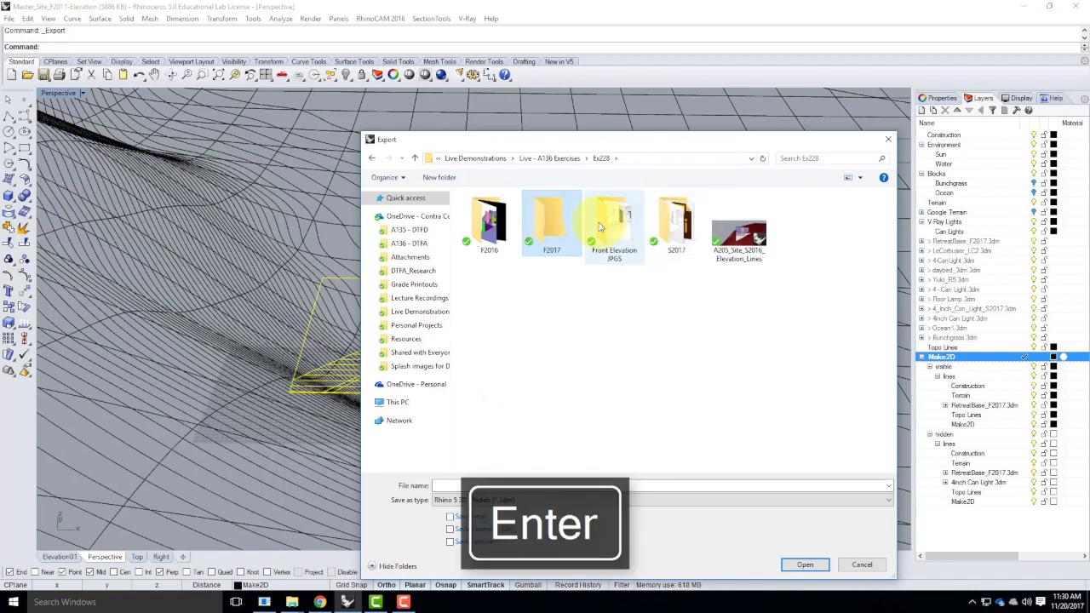
double_click(554, 223)
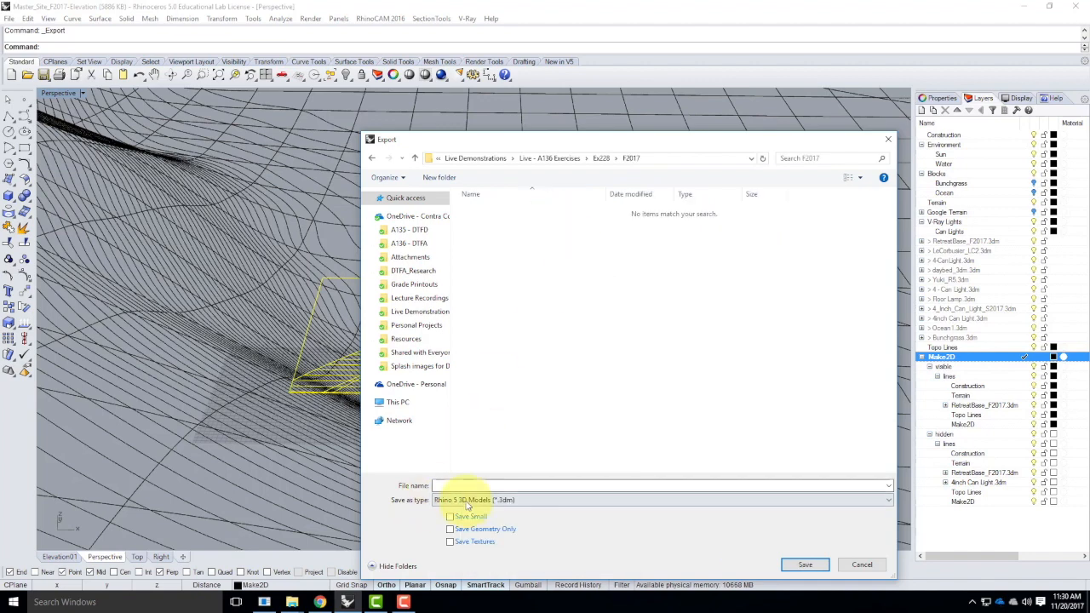
click(455, 502)
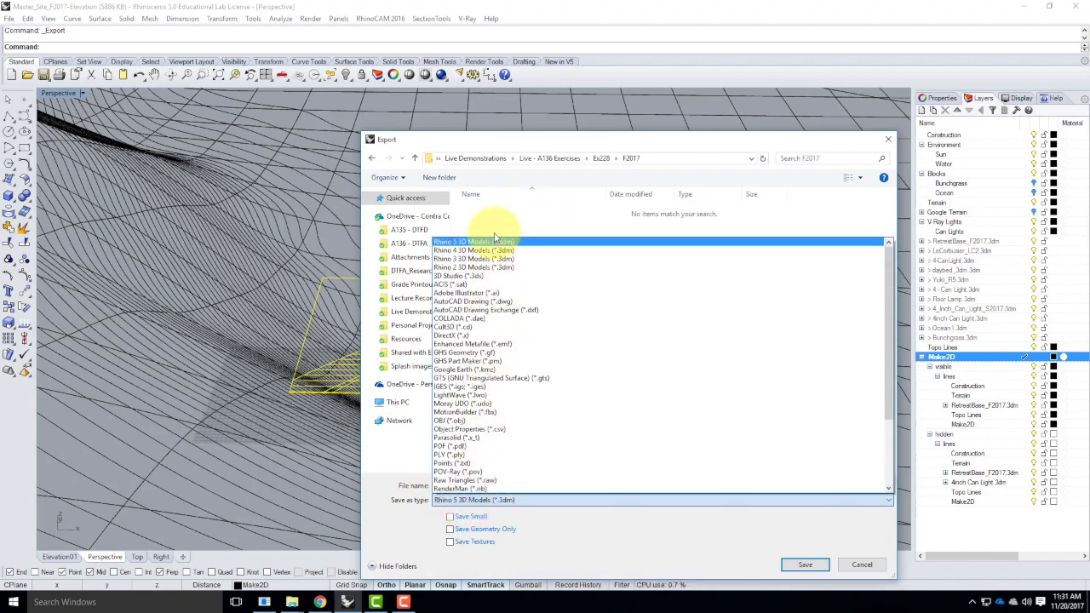
click(475, 294)
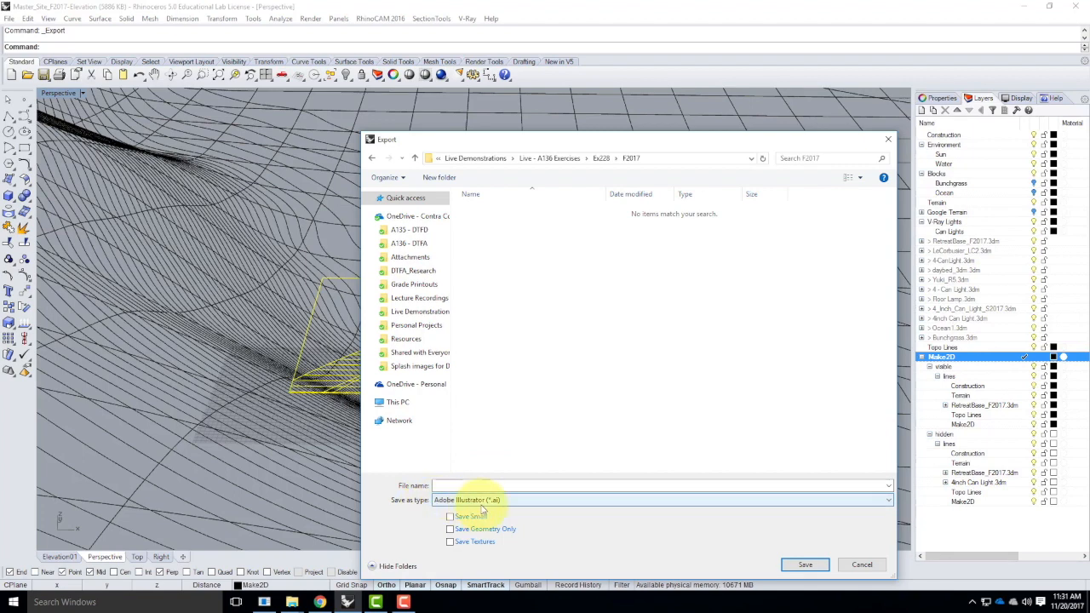
click(464, 485)
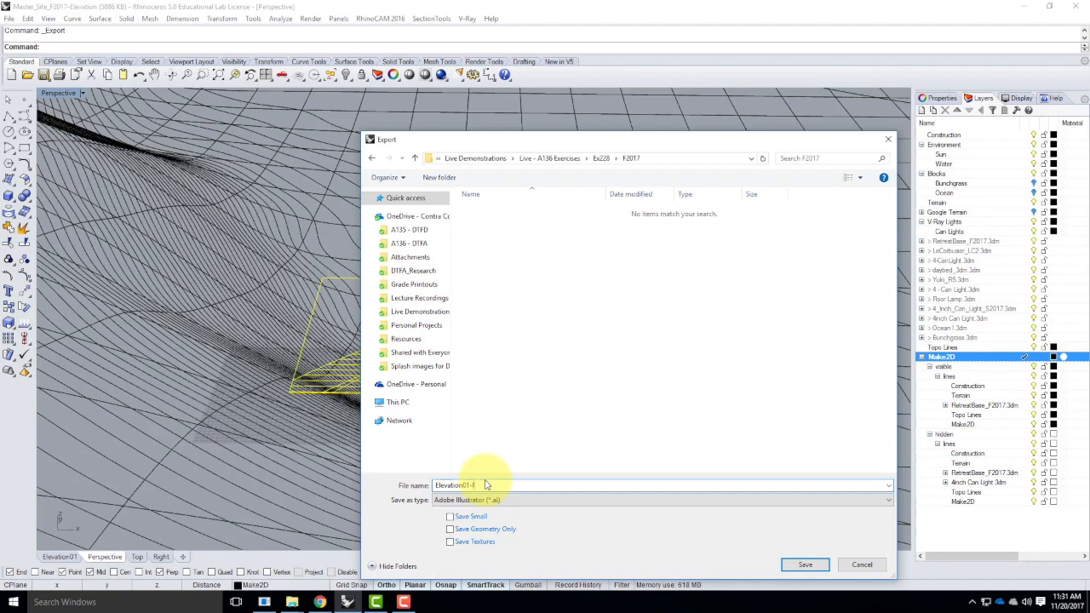
text(s)
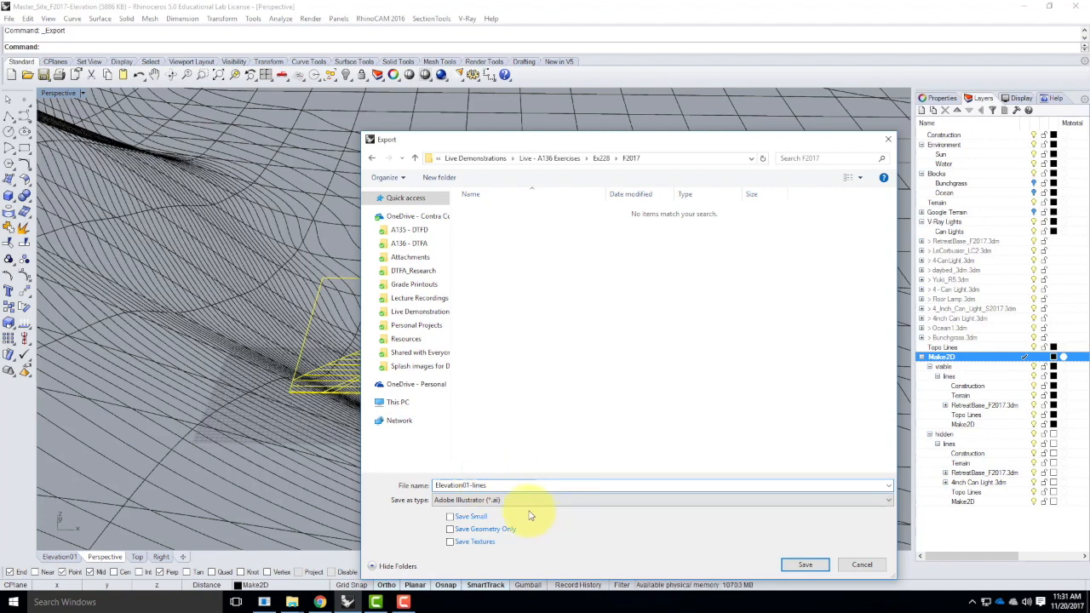
click(803, 565)
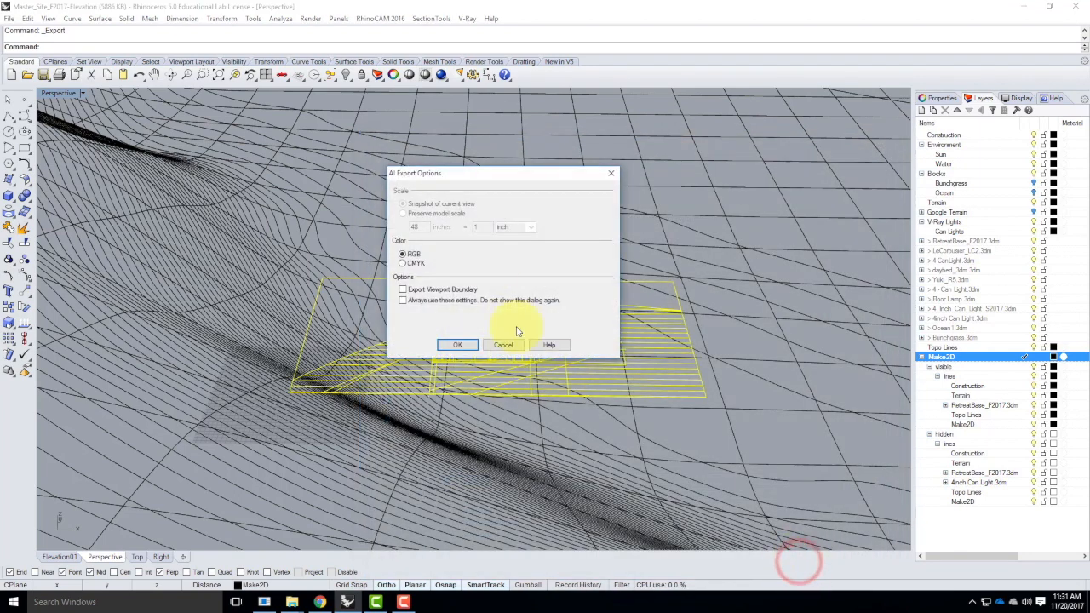
drag(439, 175, 428, 187)
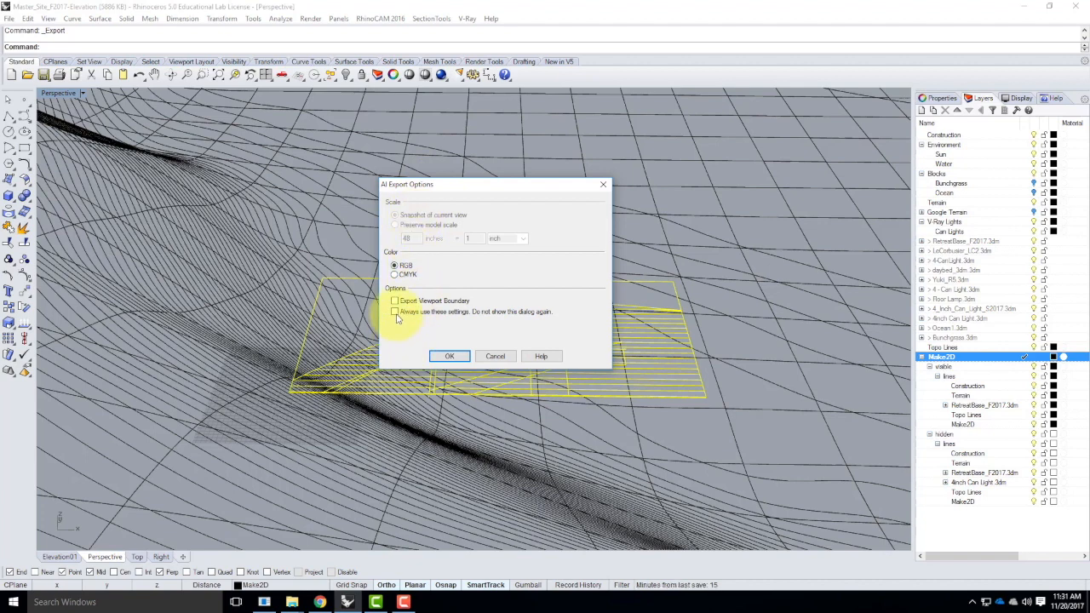
click(500, 356)
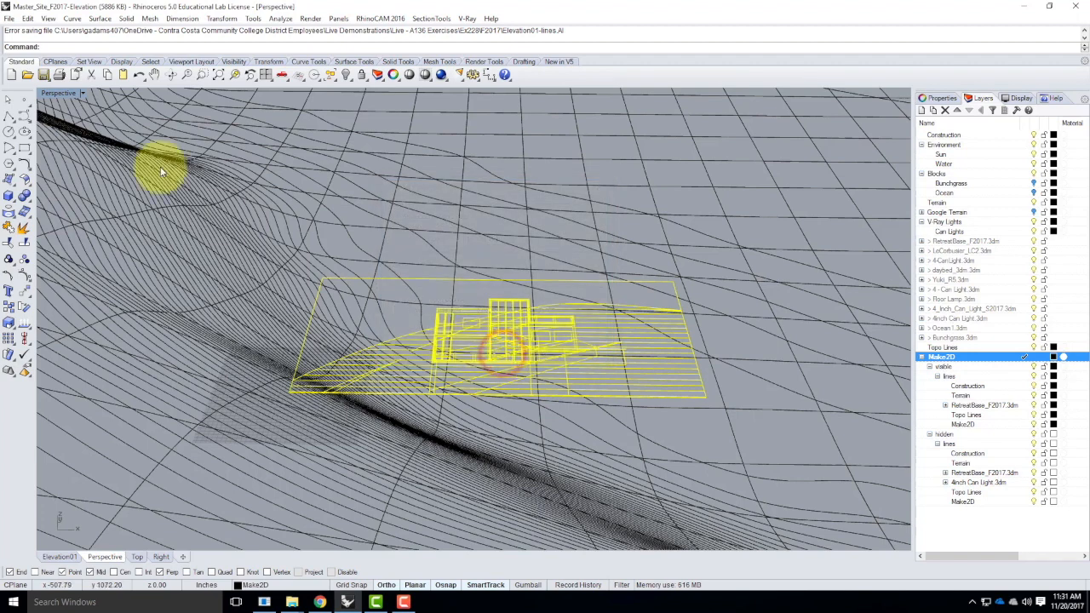
Step: Start exporting the selected elevation from the maximized Top view, naming the Adobe Illustrator file Elevation01-lines
double_click(72, 94)
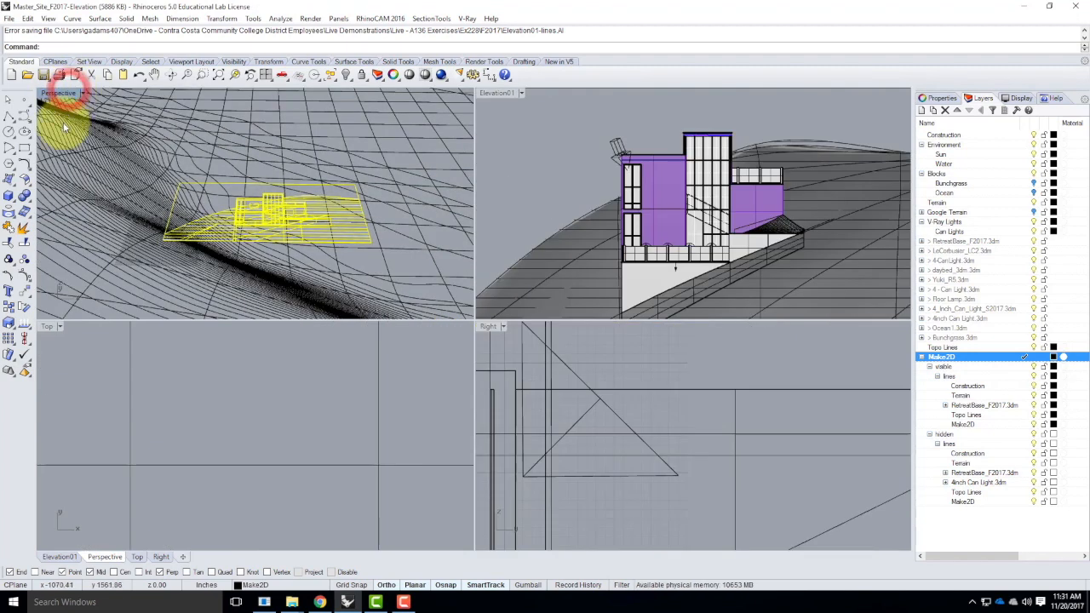
double_click(46, 327)
text(z)
key(Return)
text(s)
key(Return)
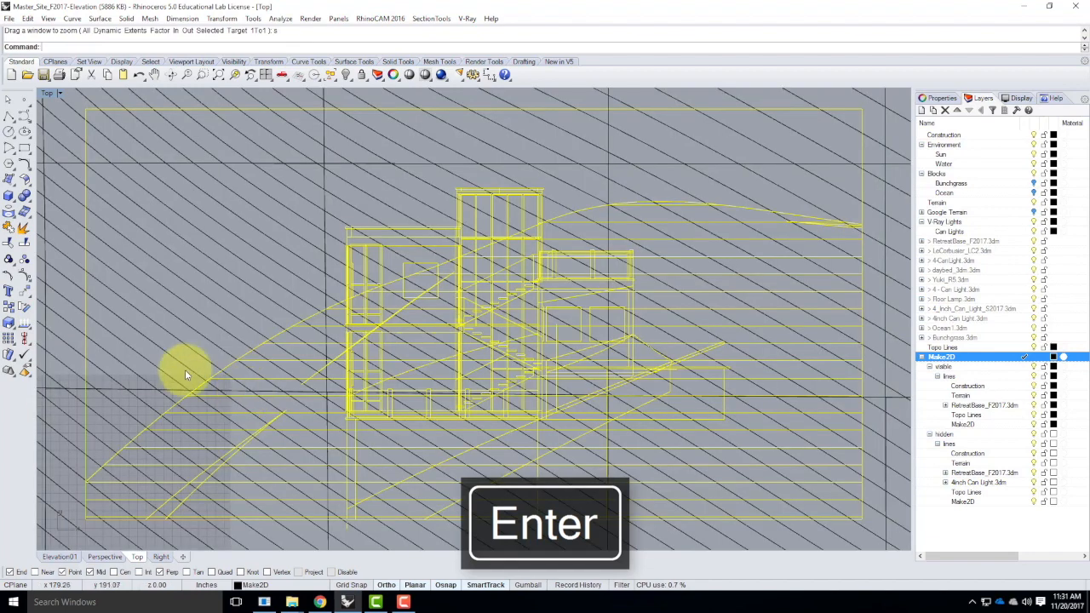
click(8, 18)
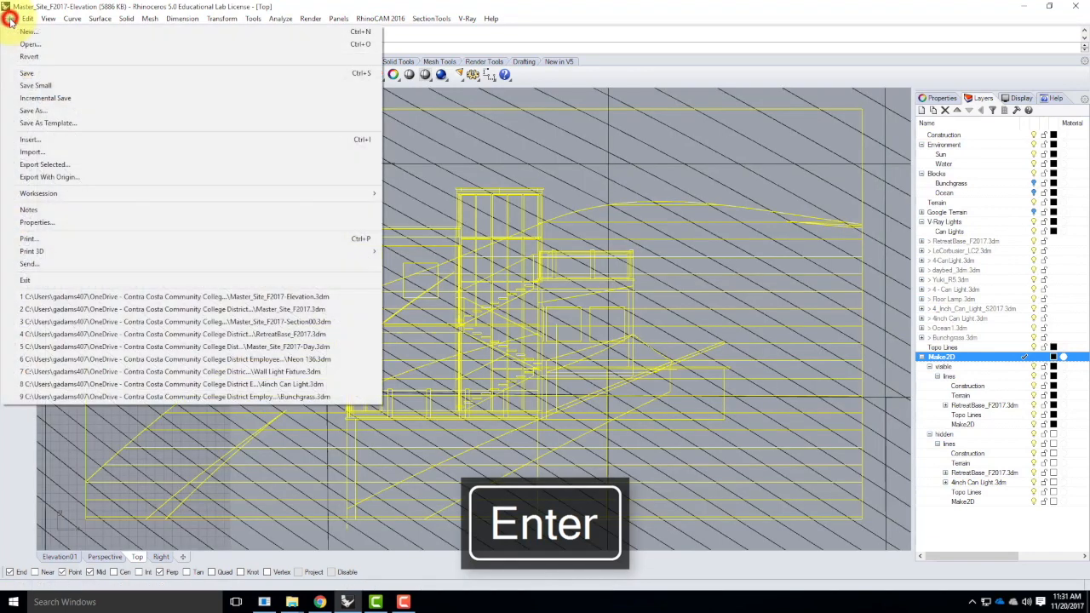
click(38, 164)
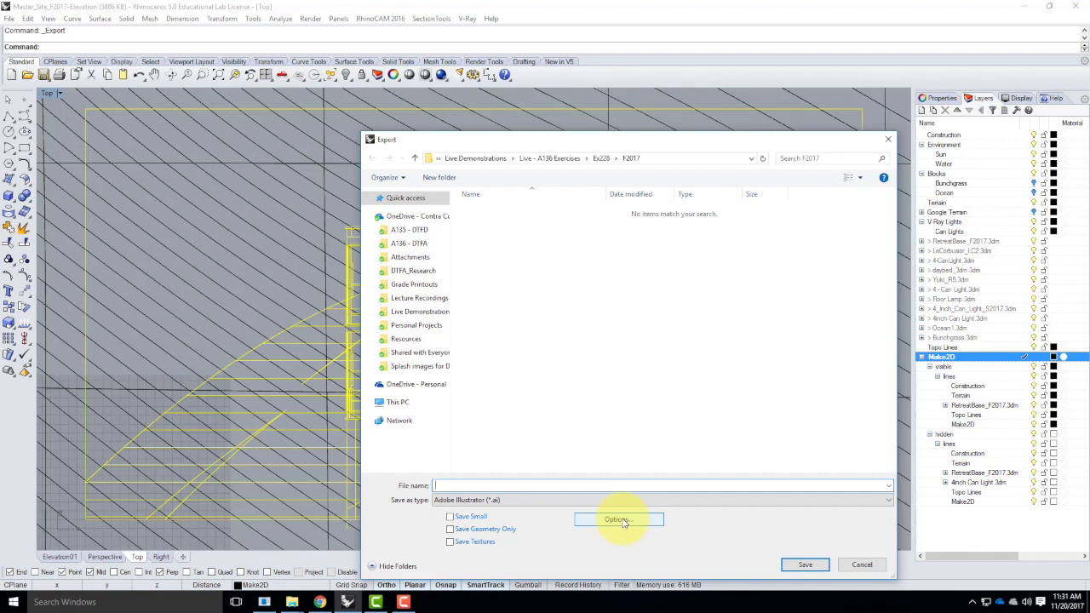
click(448, 485)
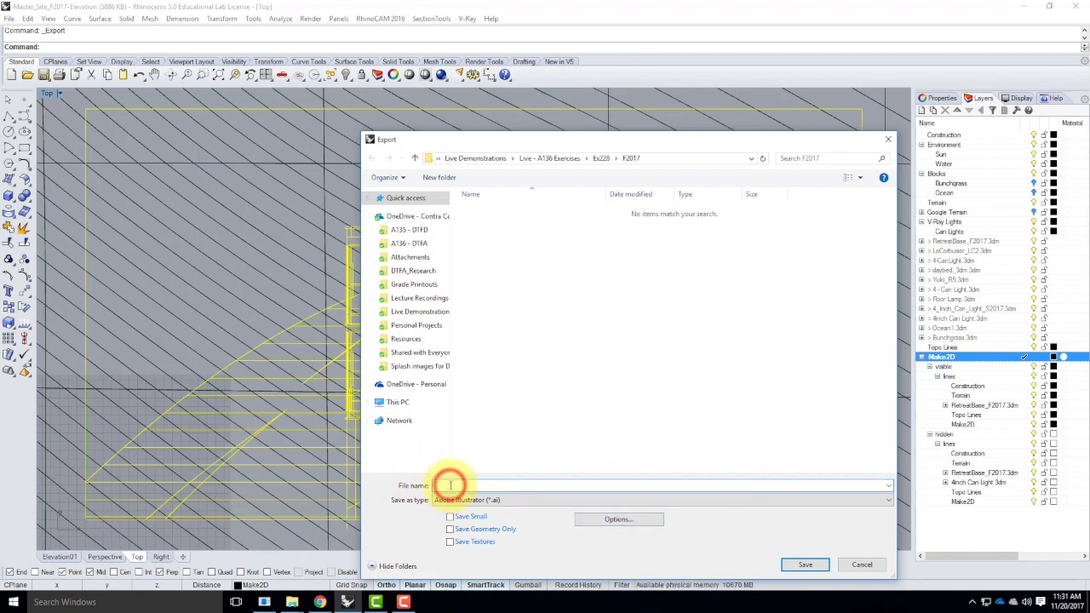
text(Elevation01-lines)
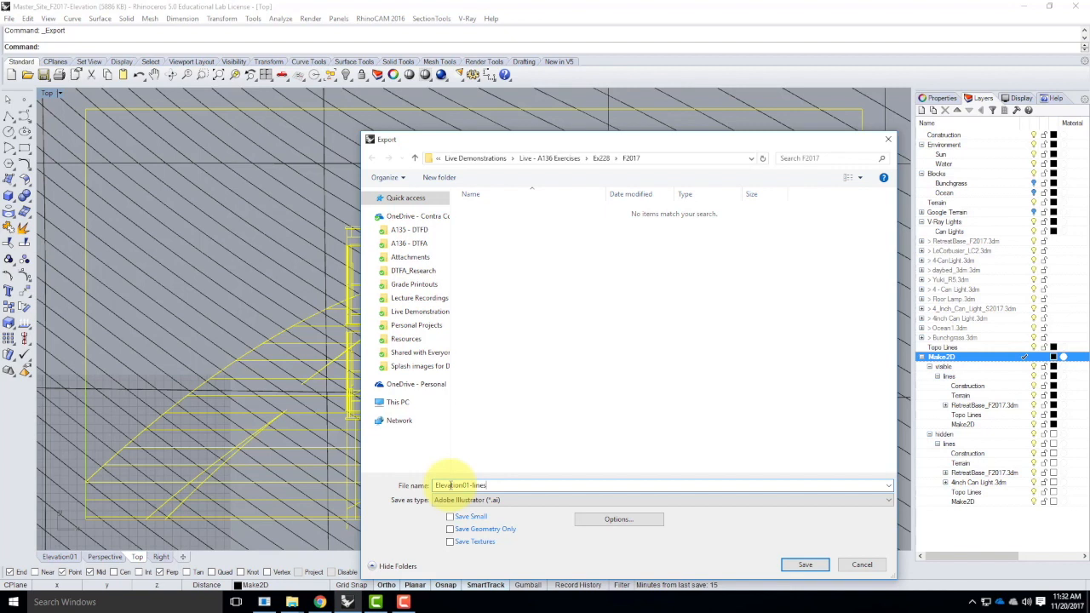
Step: Use Preserve model scale at 48 inches = 1 inch with RGB color in the AI export options and save the export
click(620, 519)
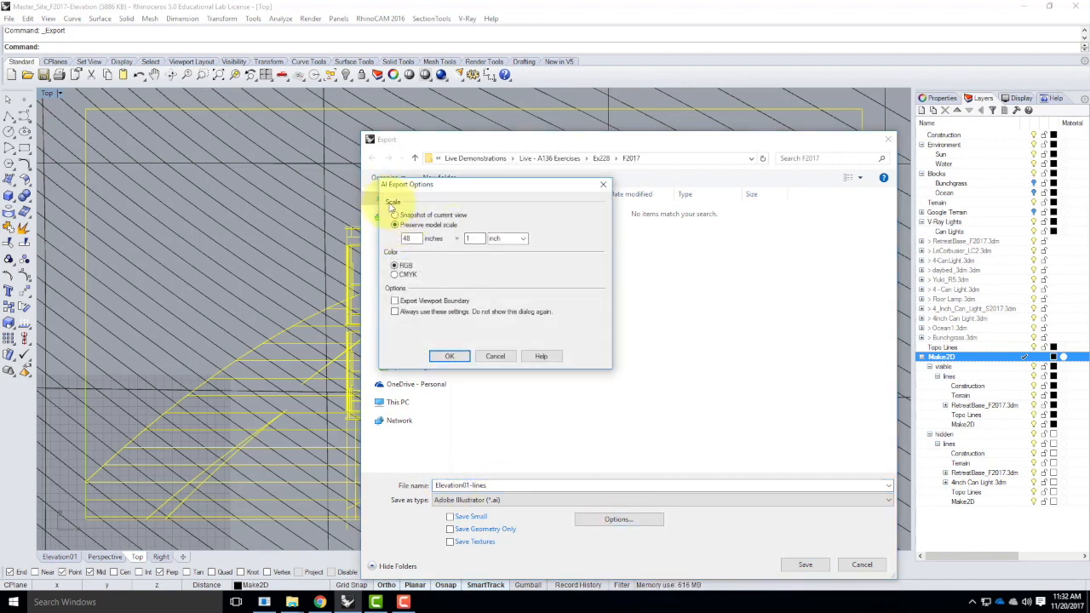
double_click(412, 239)
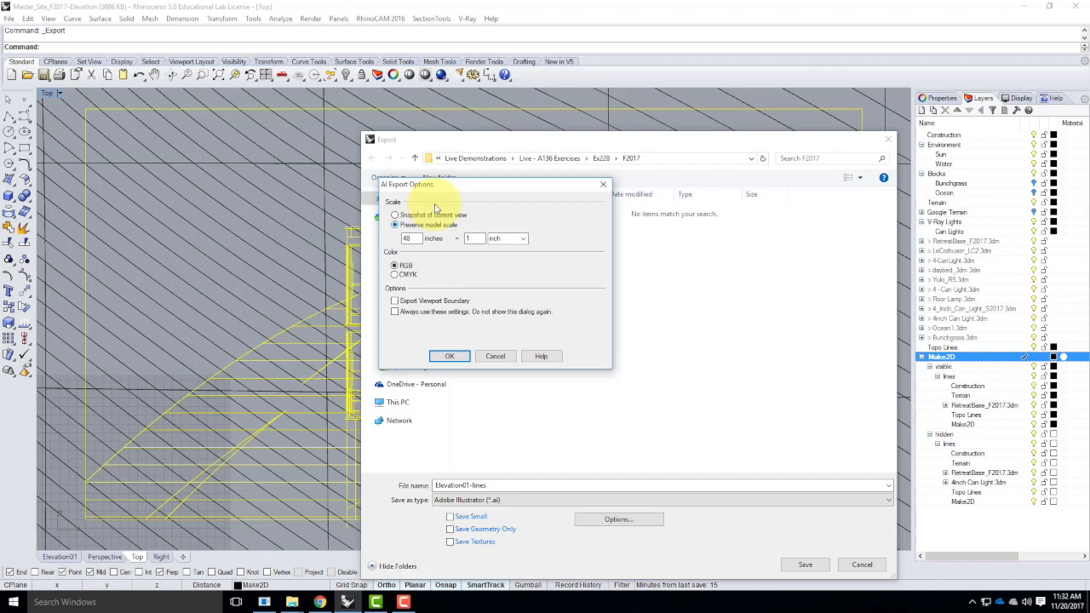
click(474, 240)
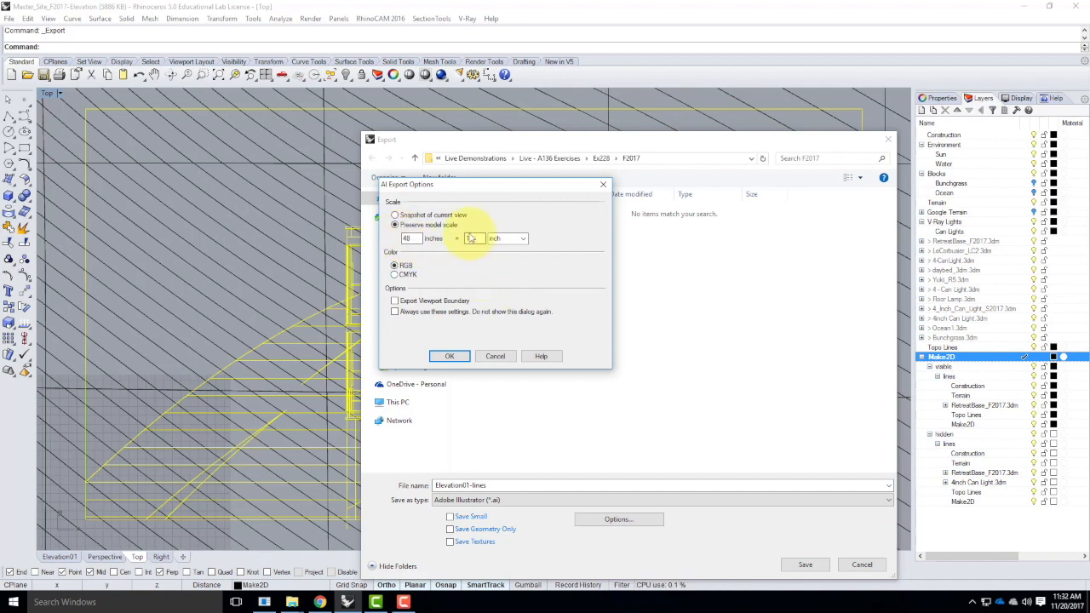
click(454, 355)
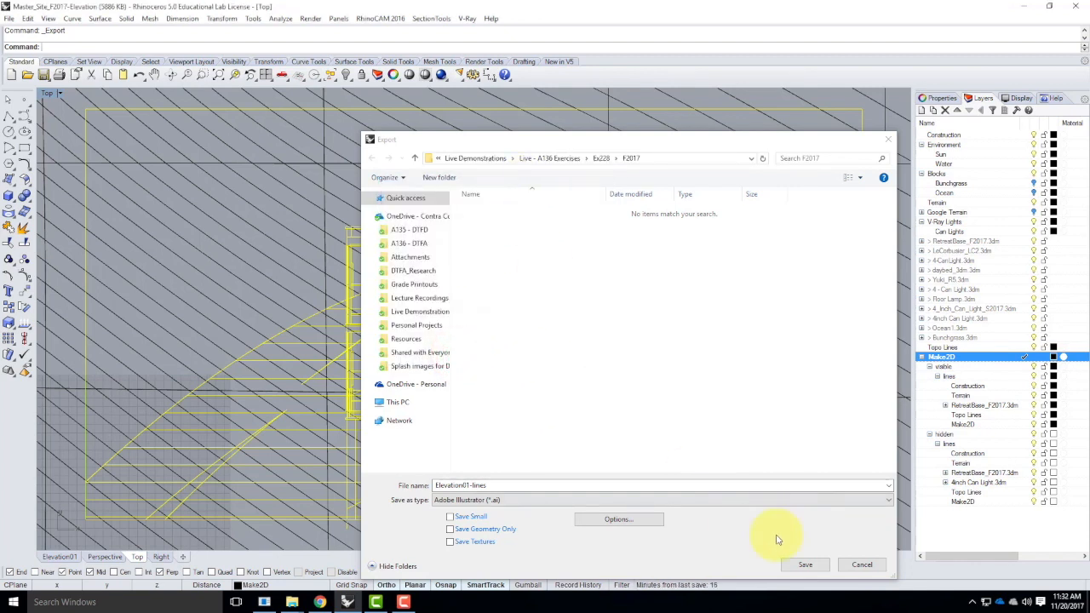
click(805, 565)
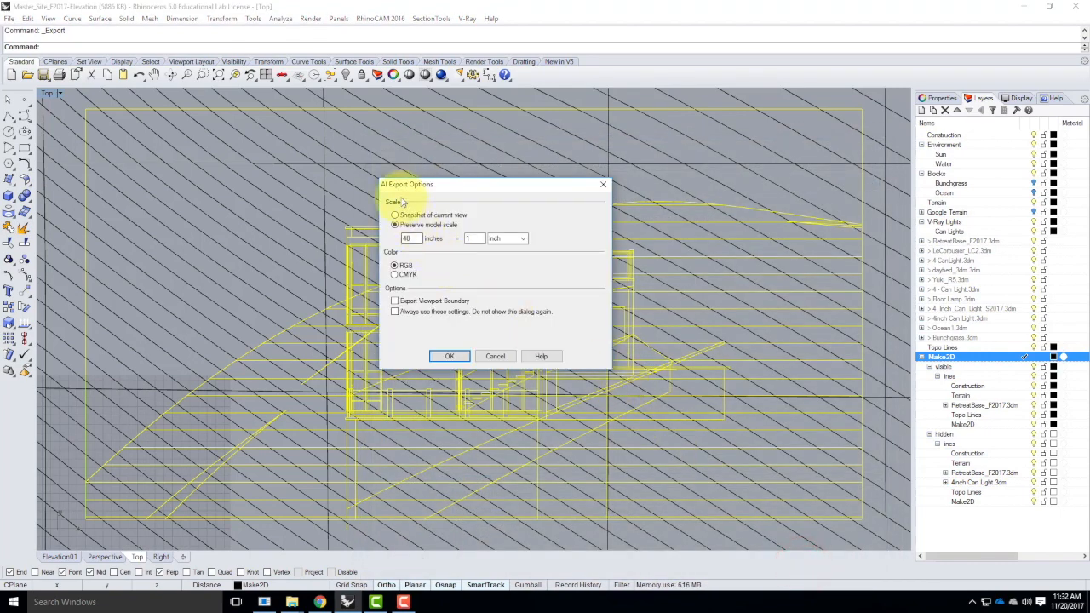
click(451, 356)
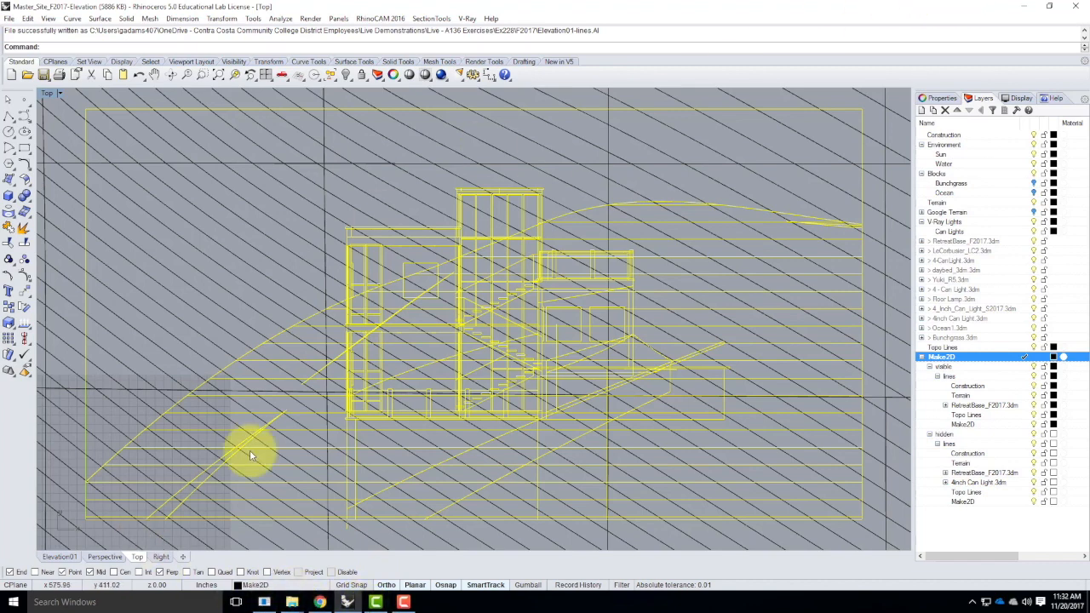
click(42, 602)
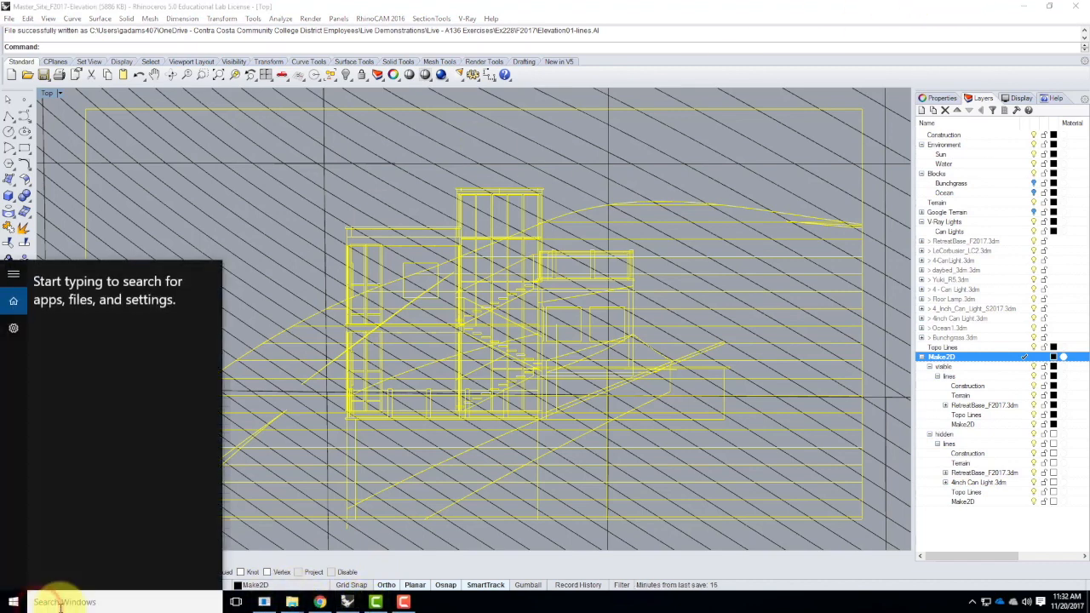
text(illustrator cap)
key(Return)
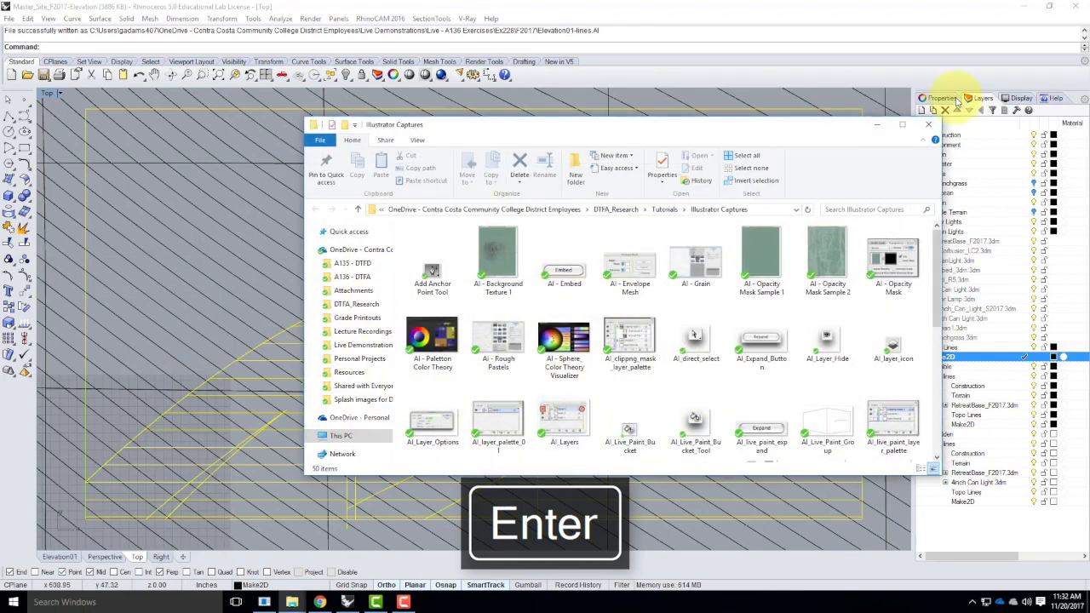
click(929, 125)
Step: Search Windows for Illustrator and launch Adobe Illustrator CS6 (64 Bit)
click(79, 596)
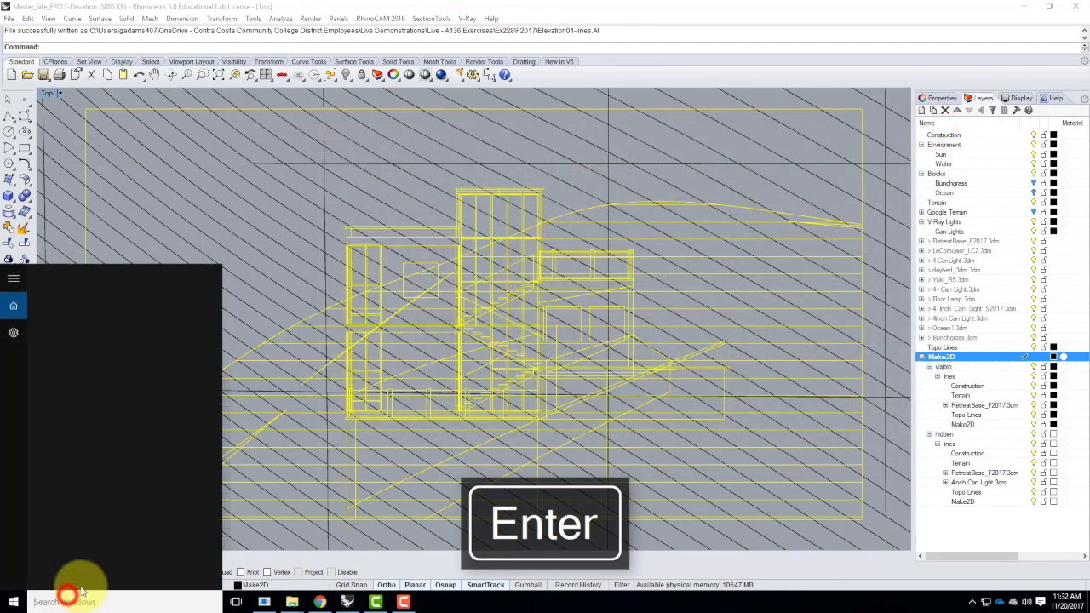
text(ill)
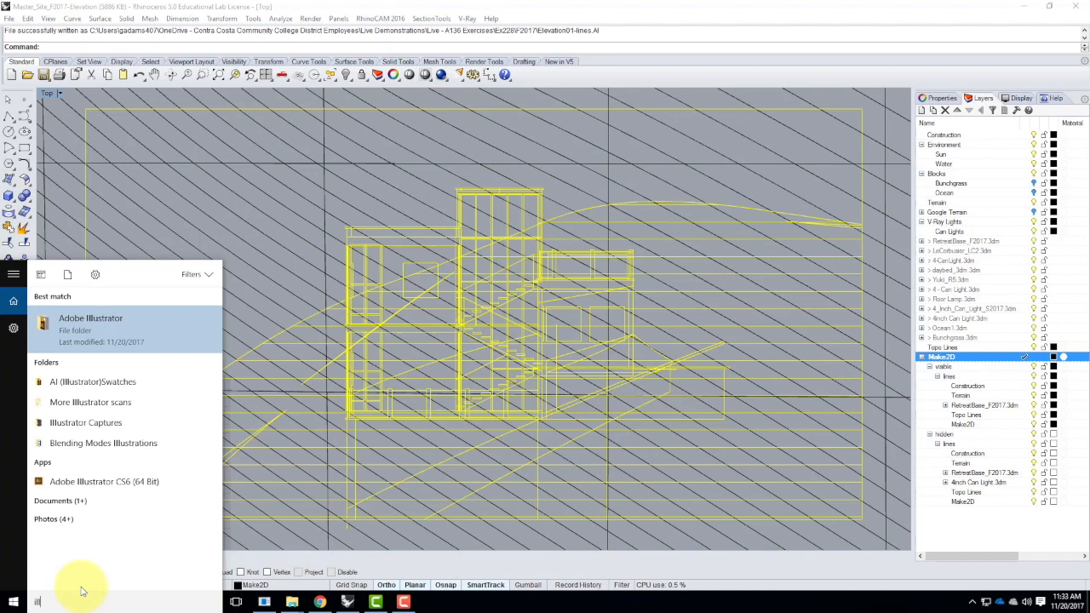
key(Down)
key(Down)
key(Down)
key(Down)
key(Down)
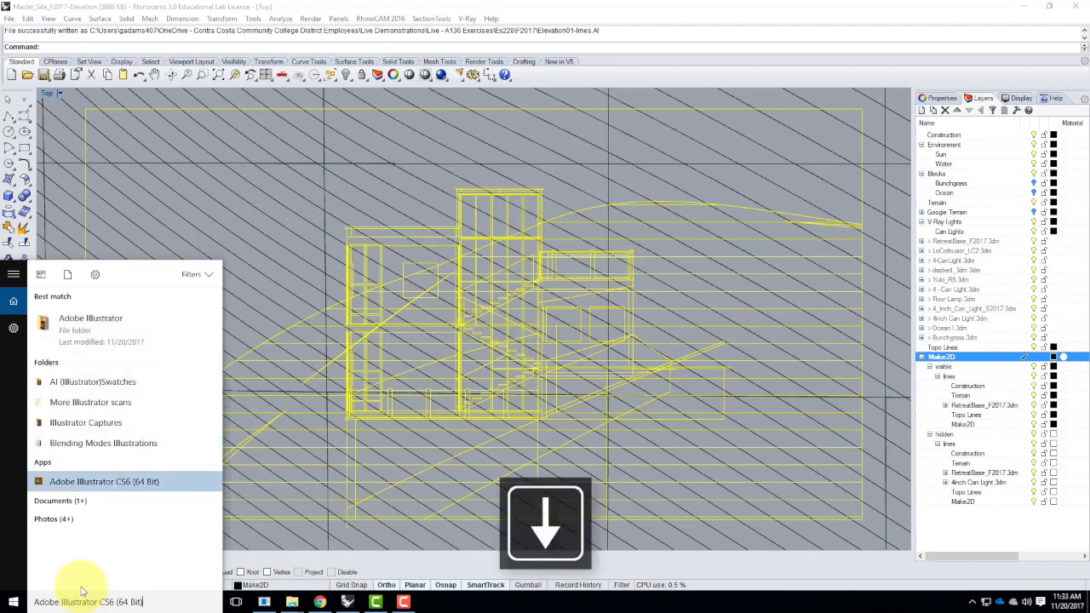
key(Return)
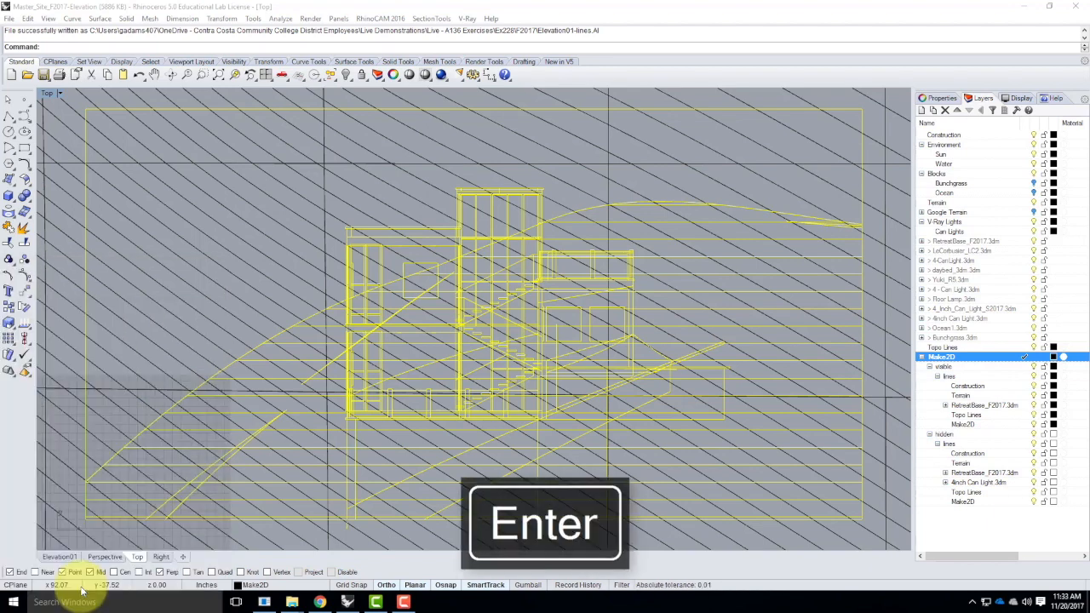
click(528, 346)
click(529, 347)
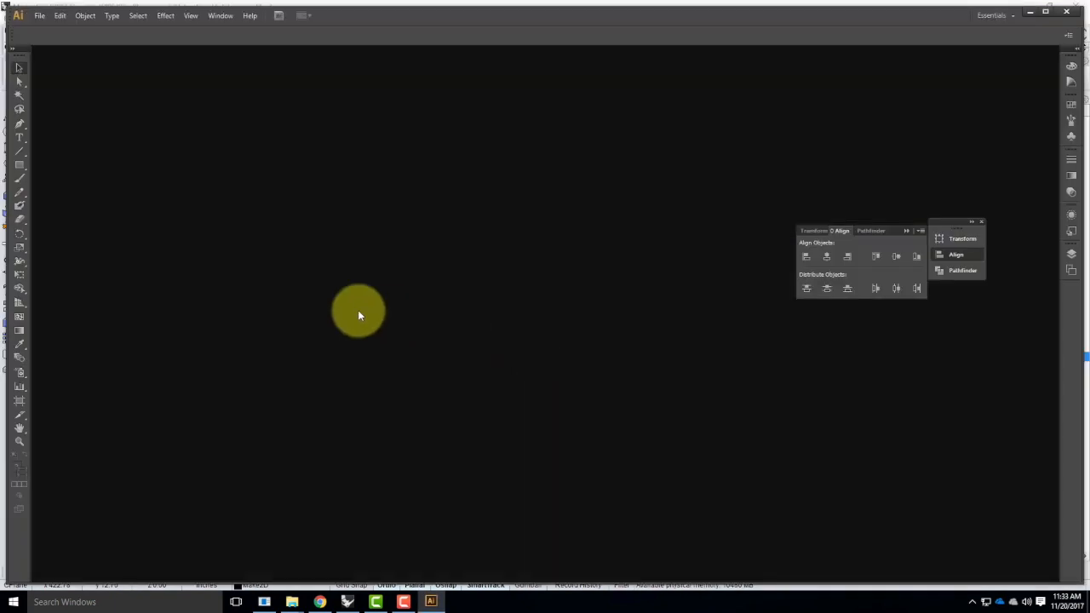
Step: Open the Elevation01-lines file from the OneDrive folder Live Demonstrations > Live - A136 Exercises > Ex228 > F2017
click(39, 15)
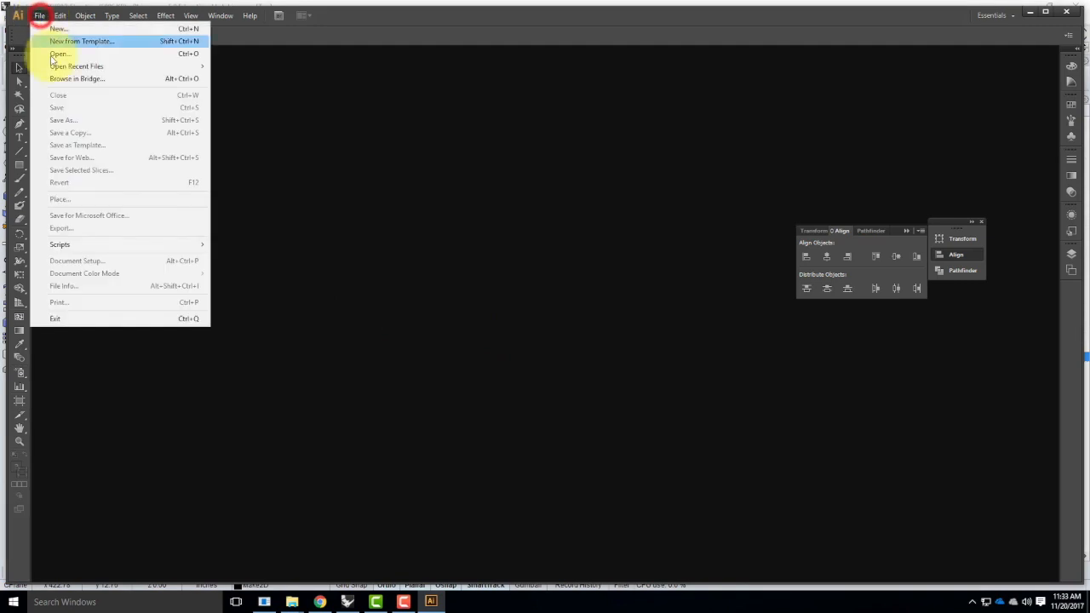
click(60, 54)
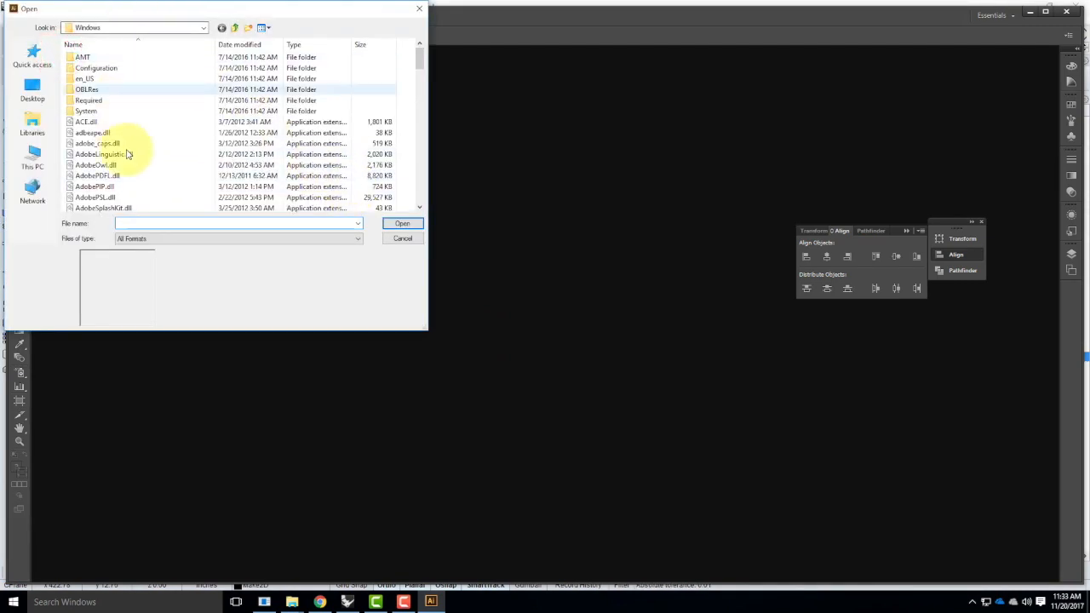
click(129, 29)
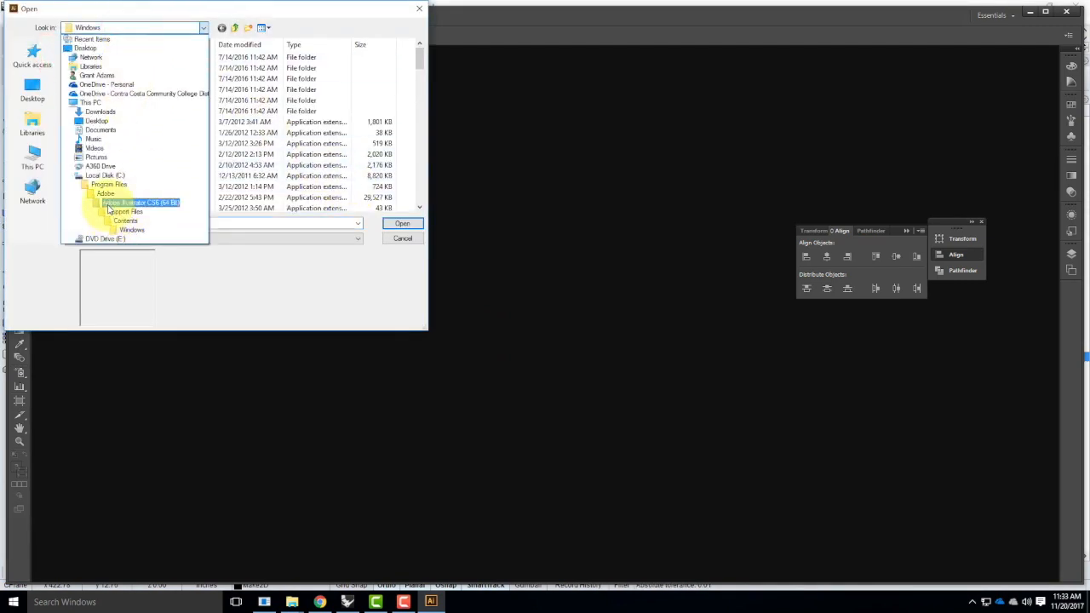
click(90, 93)
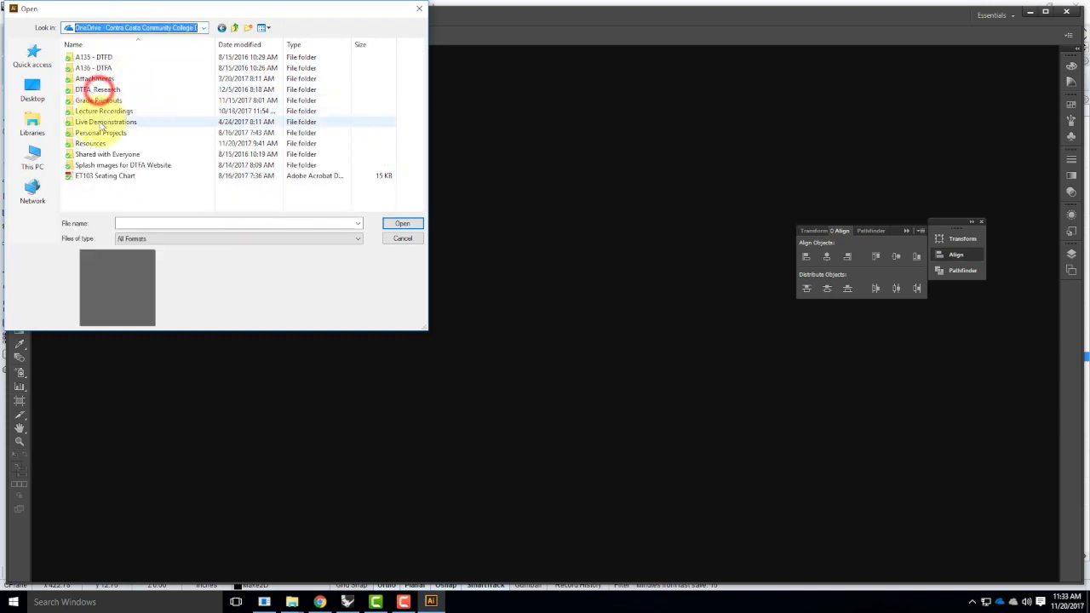
double_click(100, 122)
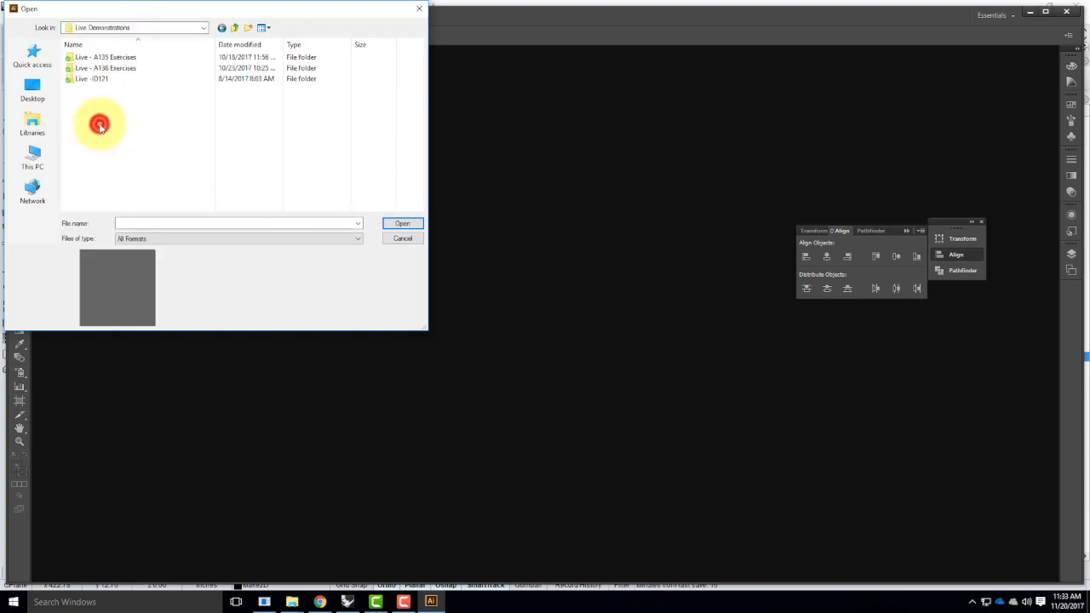
double_click(116, 68)
scroll(122, 209, down, 7)
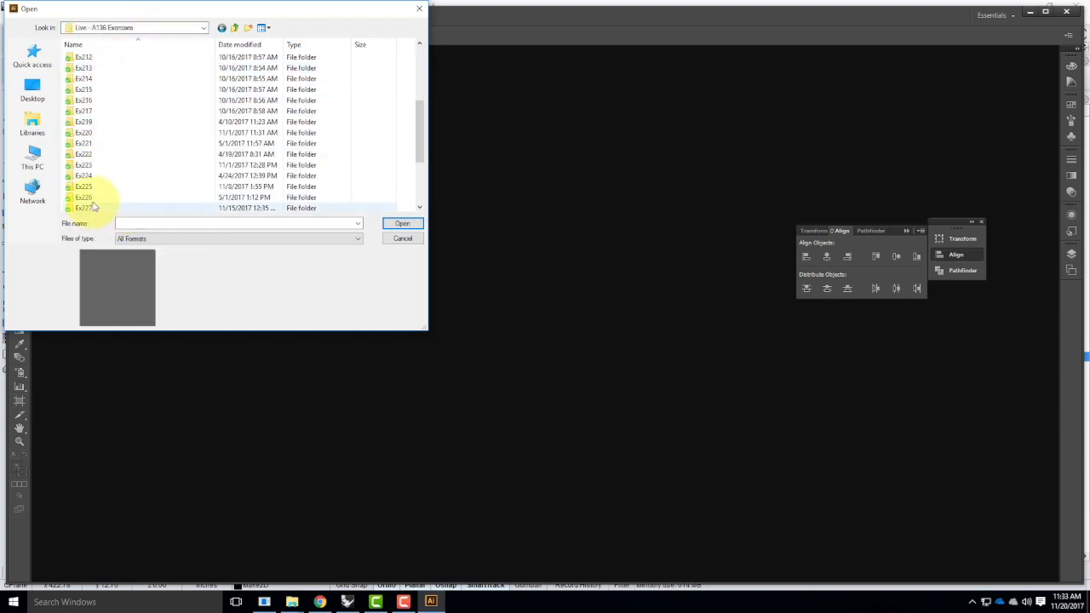
double_click(91, 123)
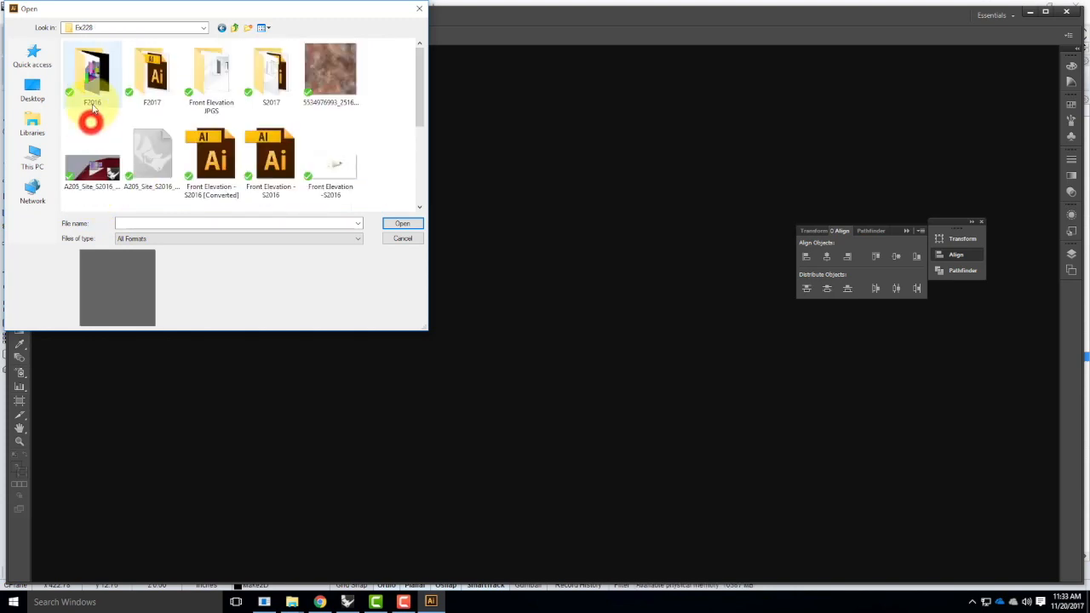
double_click(155, 59)
click(103, 58)
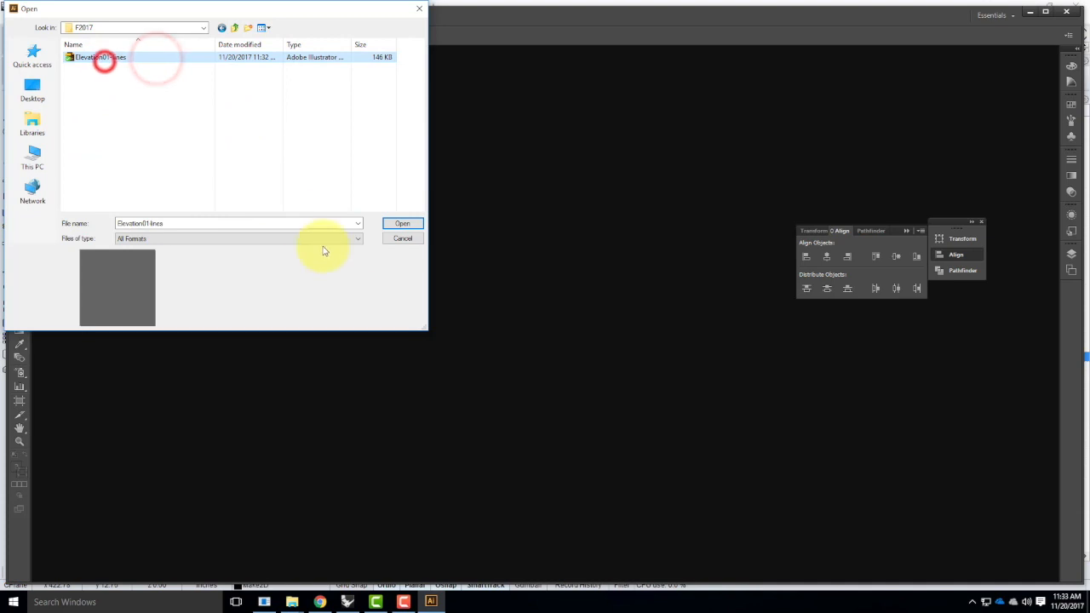
click(400, 222)
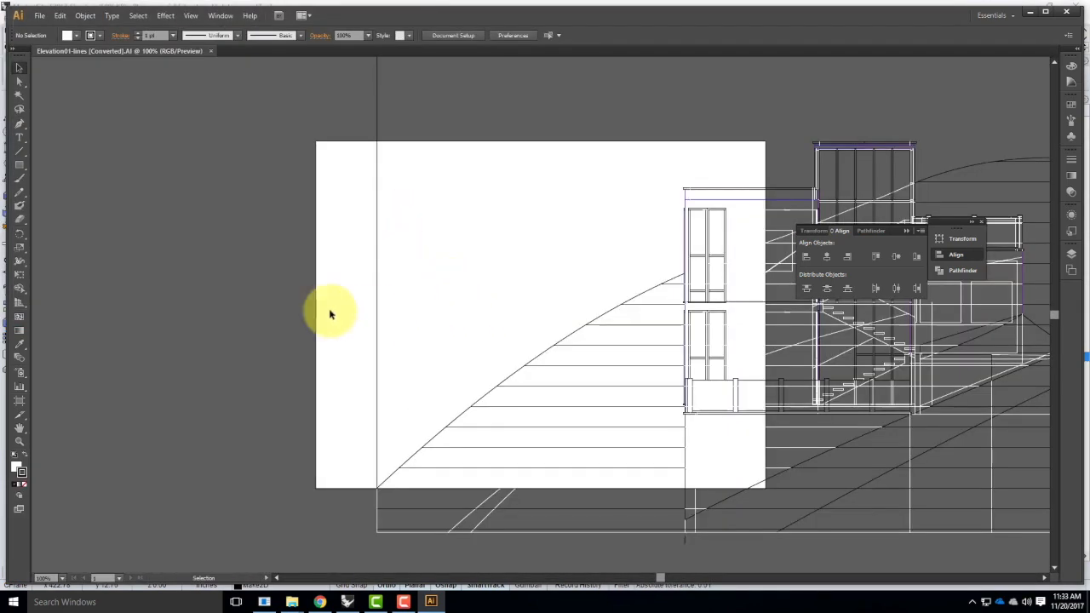
Step: Resize the artboard so its edges match the rectangular border around the whole elevation drawing, and return to the Selection tool
scroll(235, 344, down, 2)
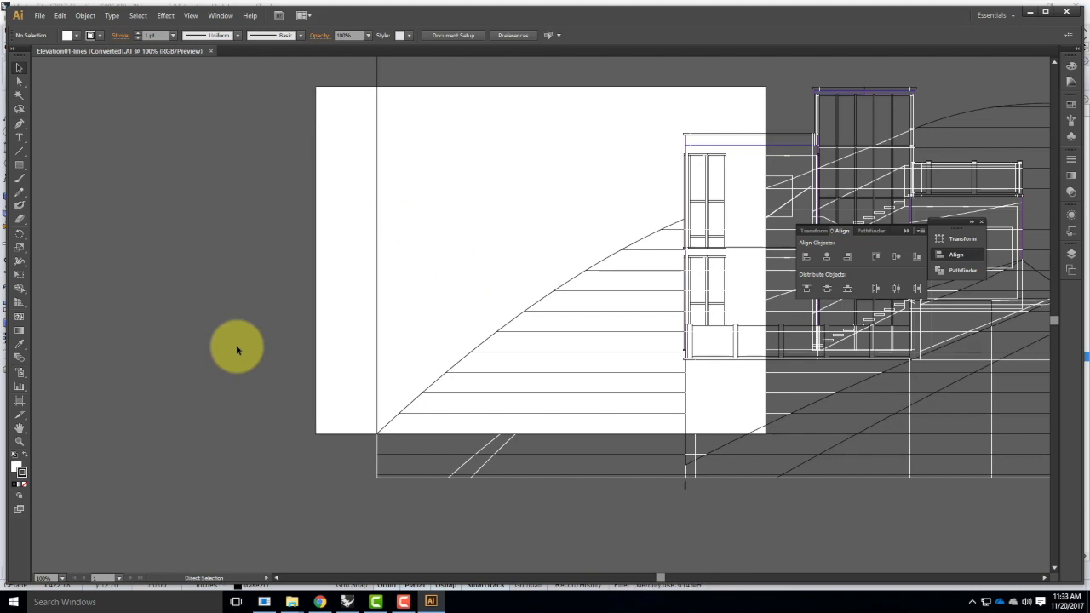
key(ctrl+minus)
key(ctrl+minus)
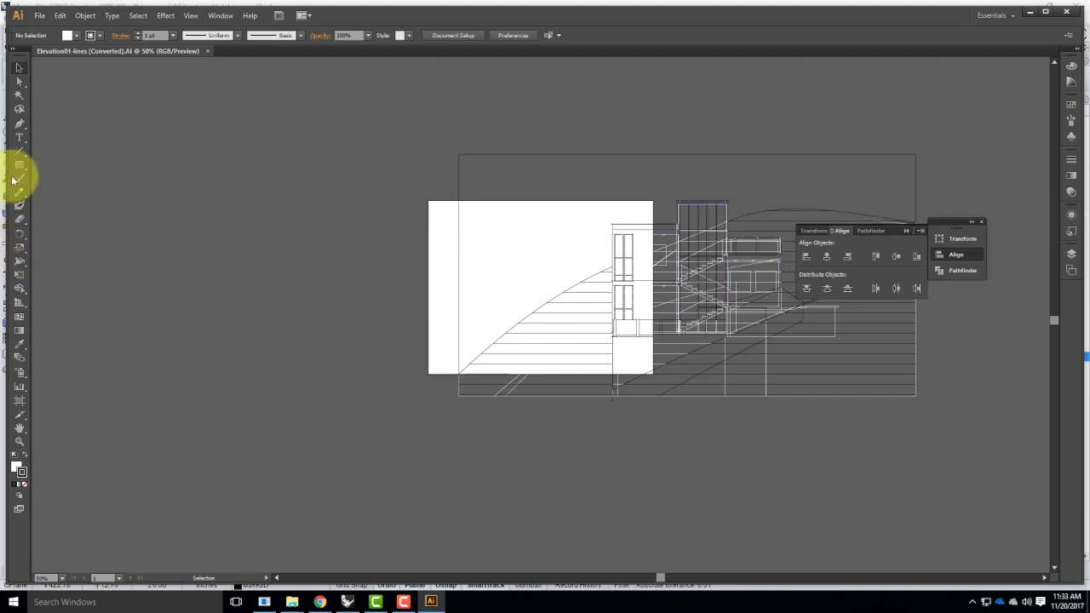
click(21, 401)
drag(429, 201, 458, 155)
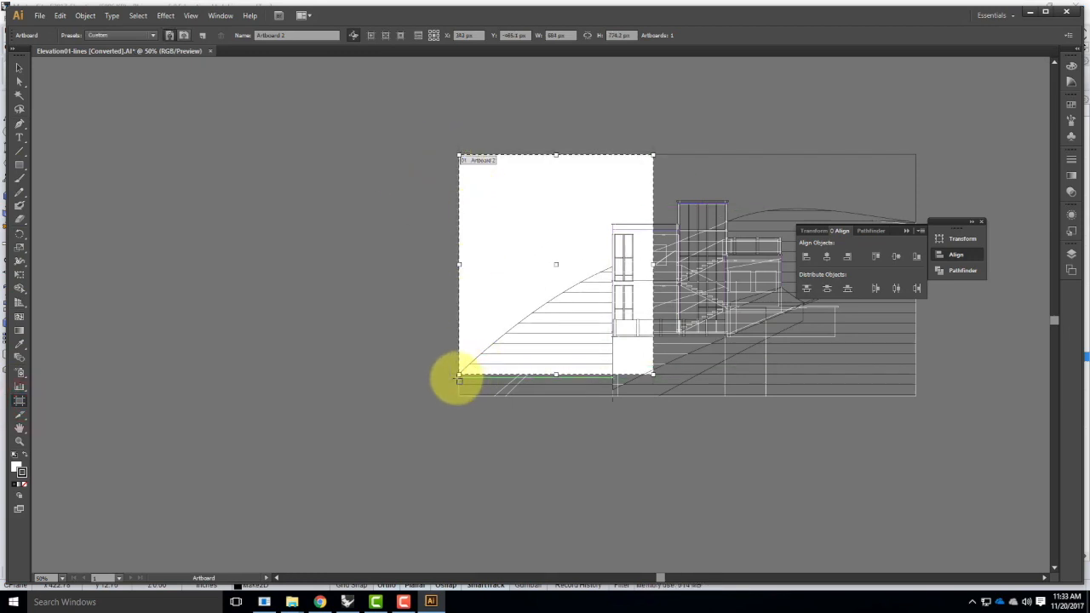
drag(459, 375, 459, 397)
drag(656, 400, 916, 398)
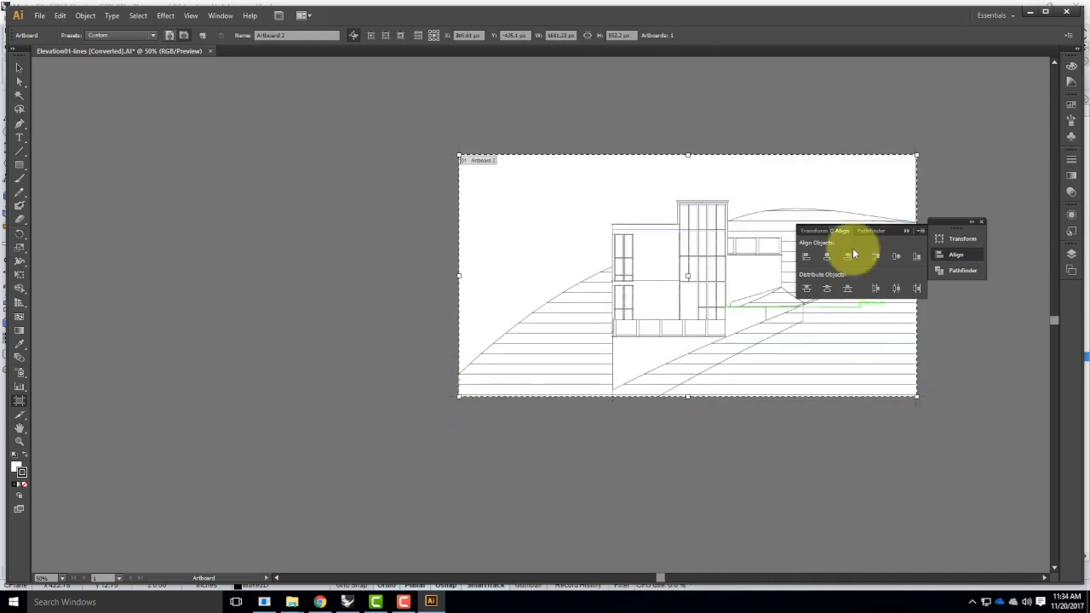
click(18, 68)
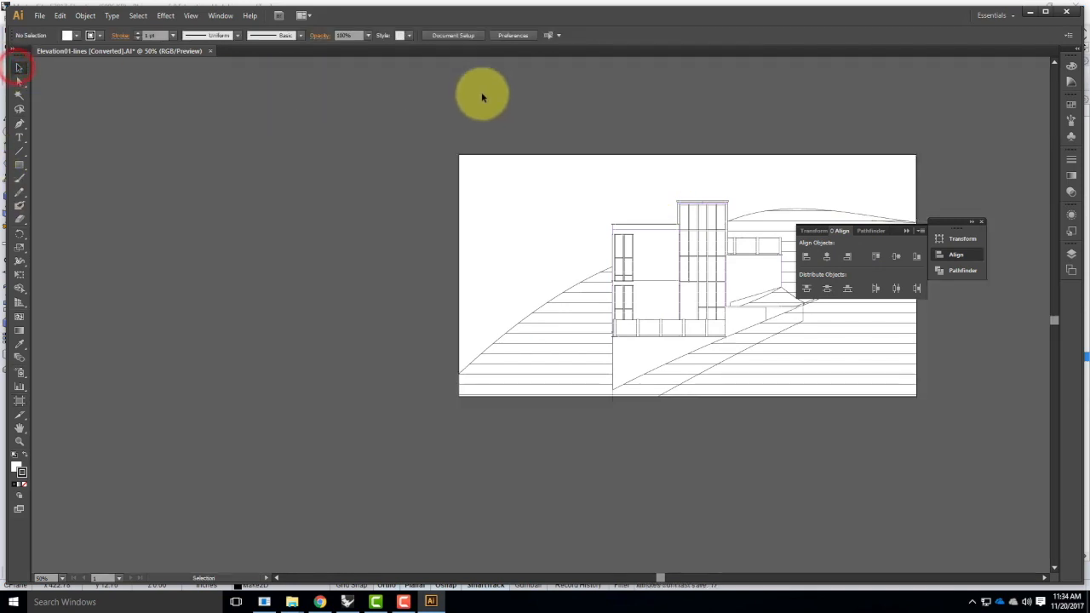
Step: Select the narrow horizontal path across the building facade between the two window groups and display the document's layers
scroll(381, 222, down, 2)
scroll(381, 222, up, 2)
drag(827, 131, 602, 136)
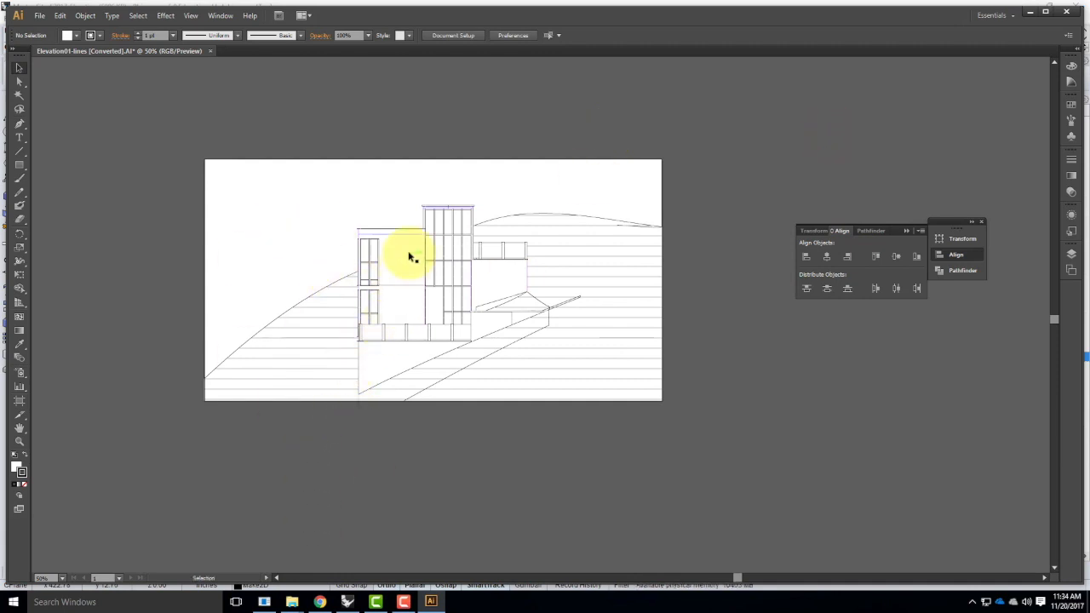
click(397, 288)
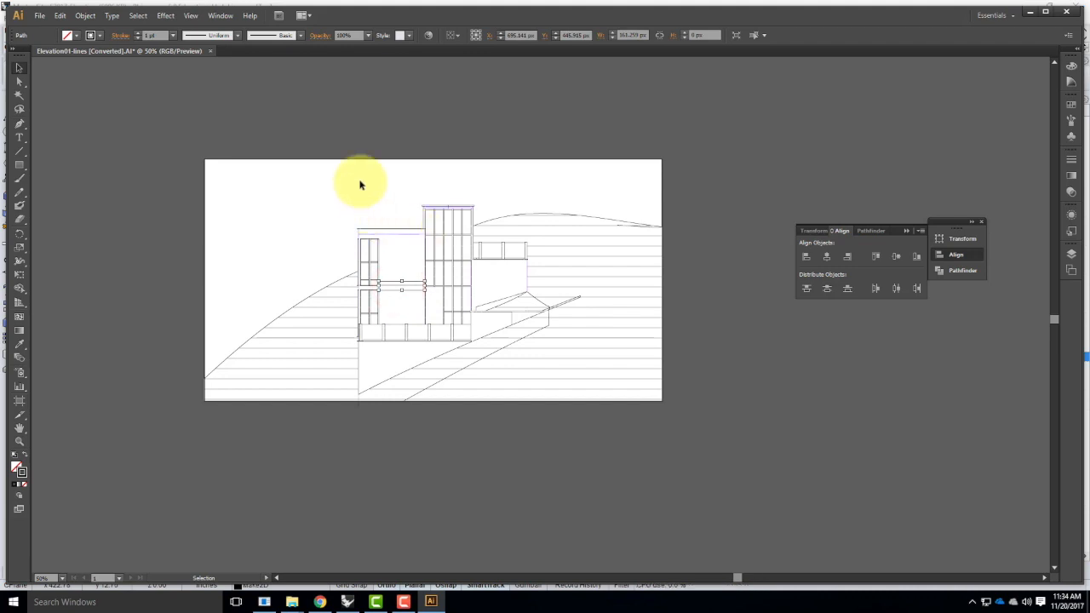
click(1074, 256)
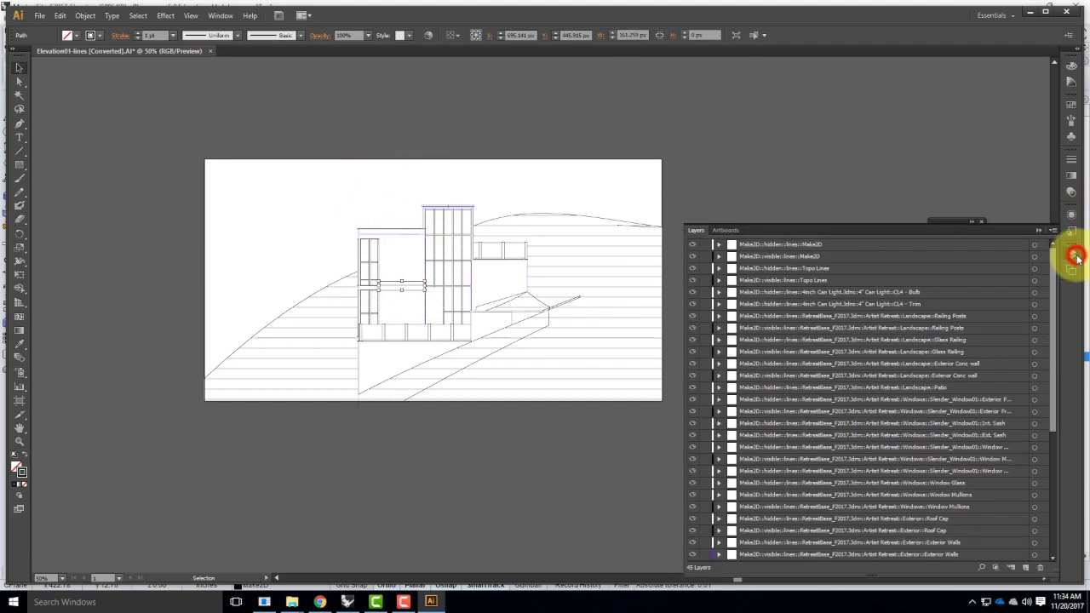
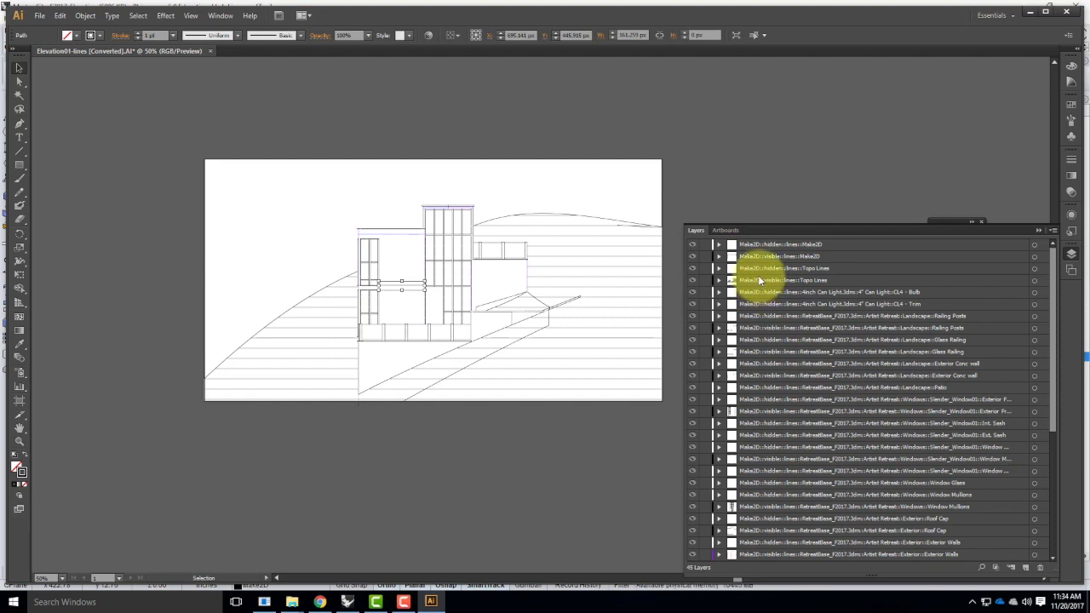
Step: Create a new layer and name it Visible
click(1025, 568)
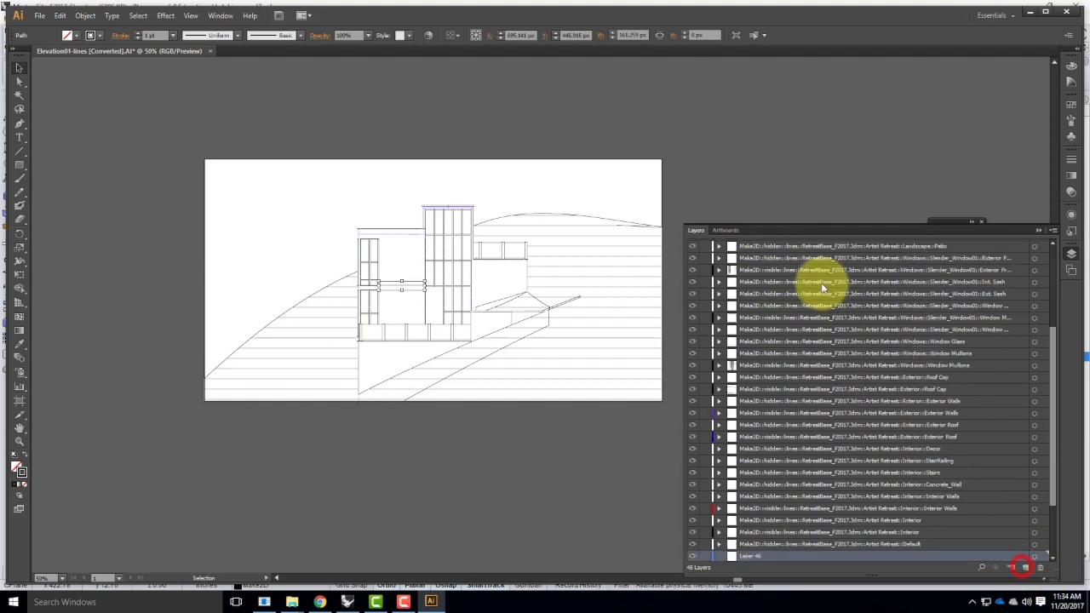
double_click(749, 556)
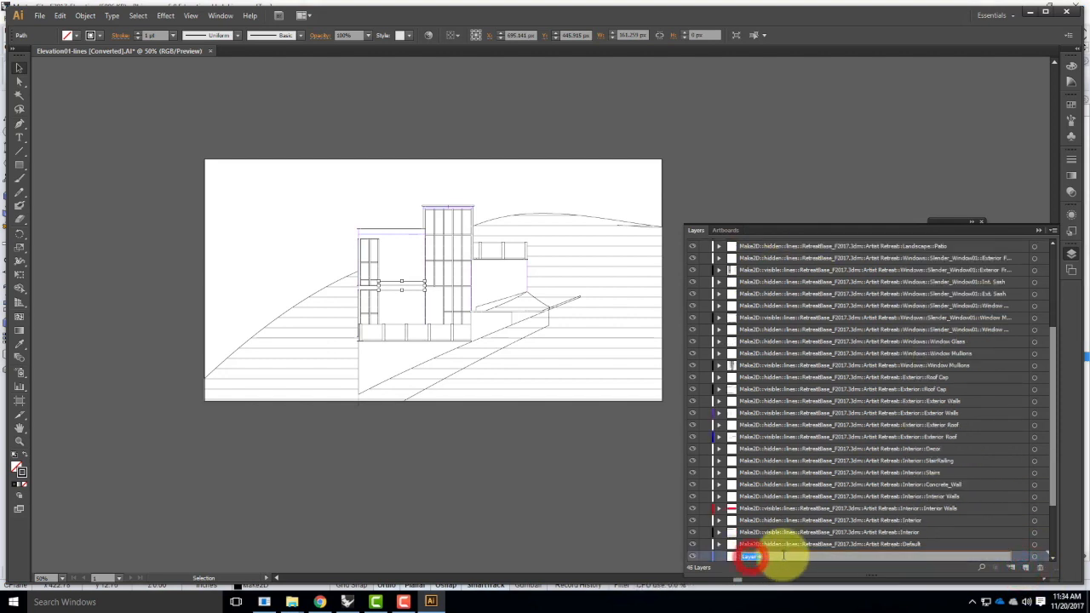
text(Visible)
key(BackSpace)
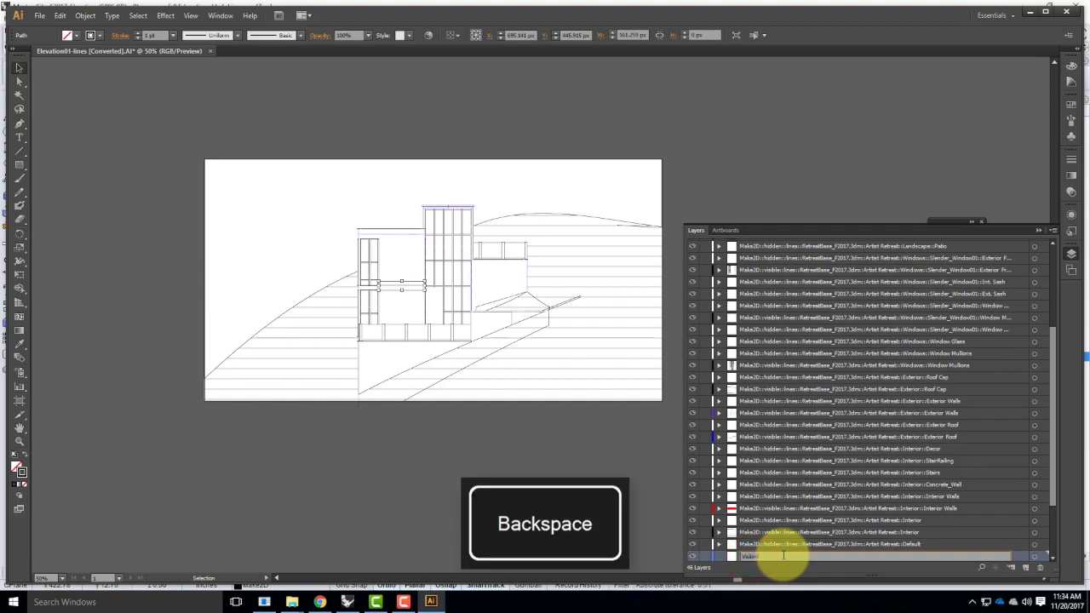
key(Return)
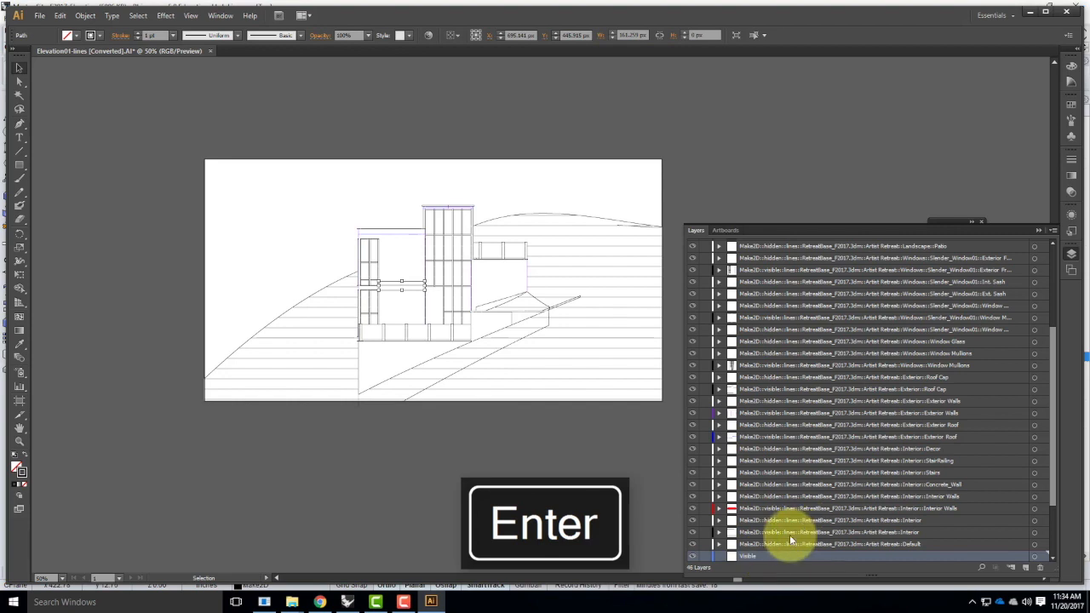
Step: Select the visible-lines layers for Interior, Interior Walls, Exterior Roof, Exterior Walls, Roof Cap, Window Mullions, and the Slender_Window01 mullions and exterior frame
click(785, 532)
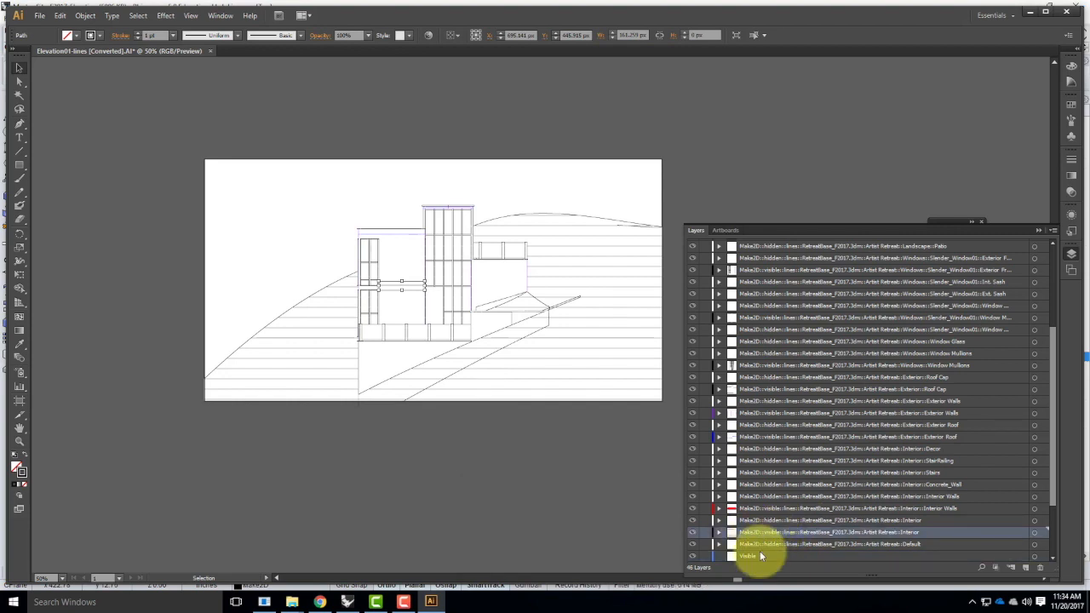
ctrl+click(775, 508)
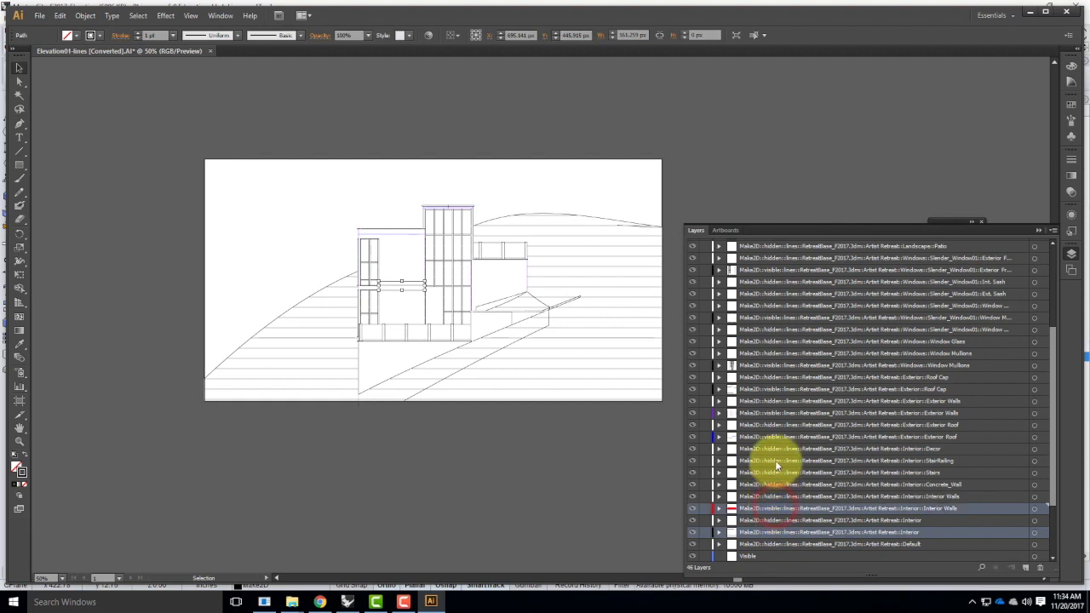
ctrl+click(776, 437)
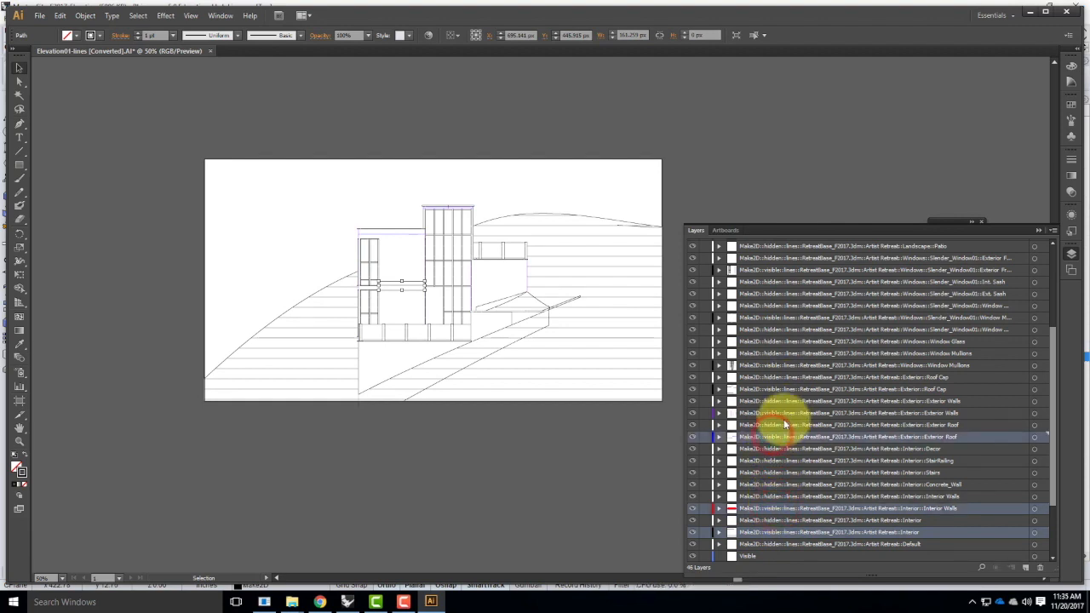
ctrl+click(779, 413)
ctrl+click(778, 389)
ctrl+click(776, 365)
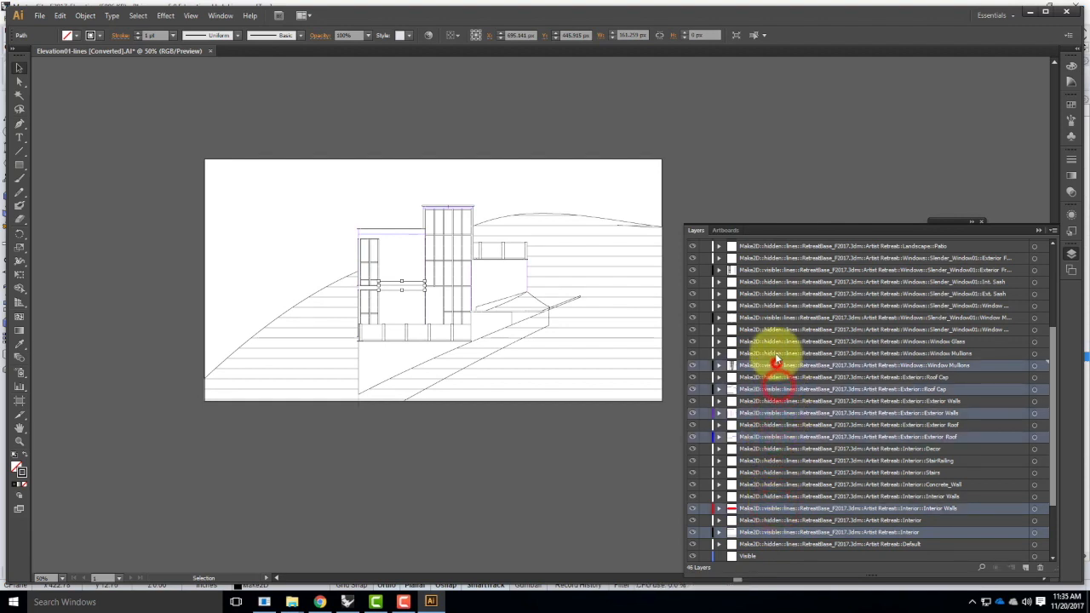
ctrl+click(776, 317)
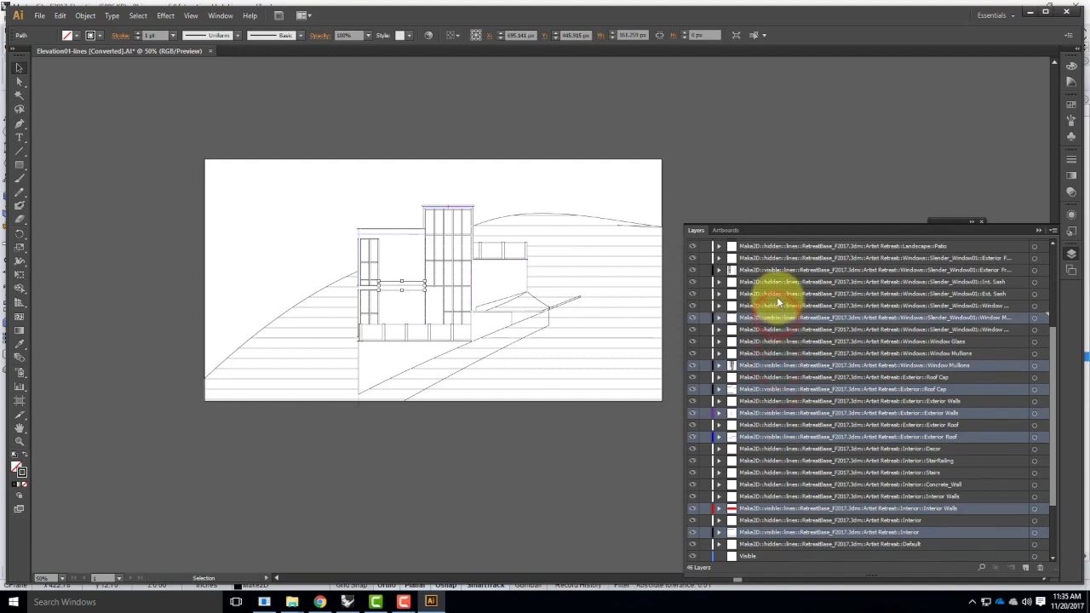
ctrl+click(774, 271)
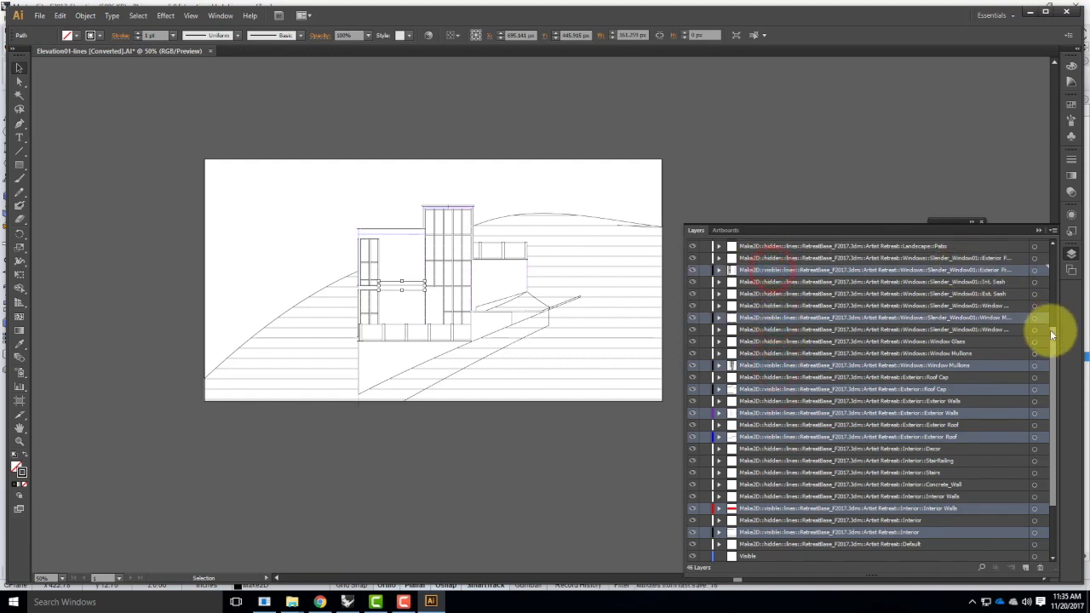
Step: Add the visible-lines layers for Exterior Conc wall, Glass Railing, Railing Posts, Topo Lines and Make2D to the layer selection
drag(1052, 334, 1041, 218)
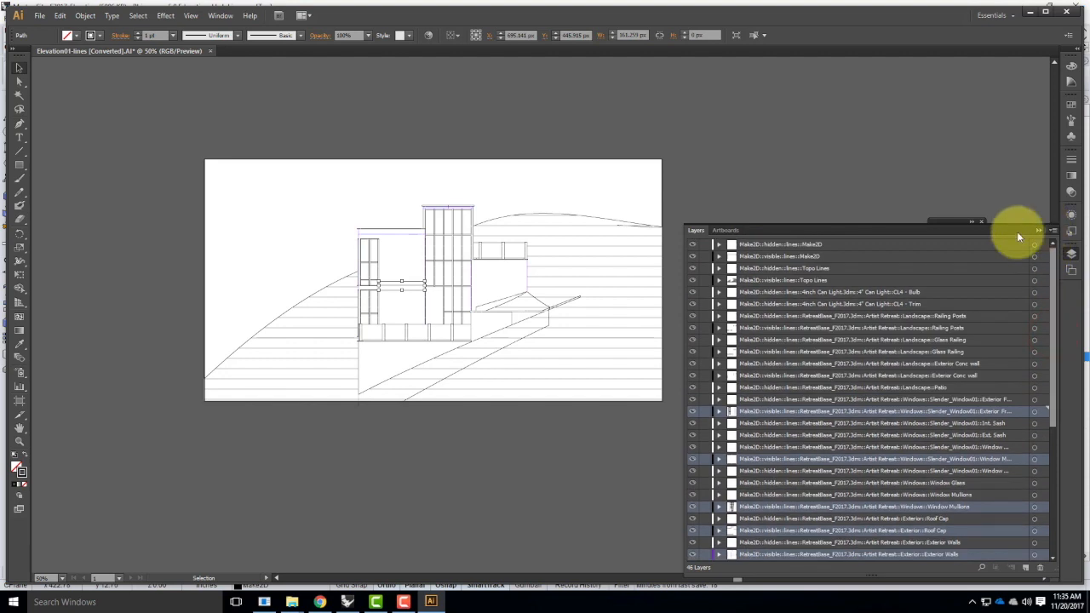
ctrl+click(769, 375)
ctrl+click(771, 351)
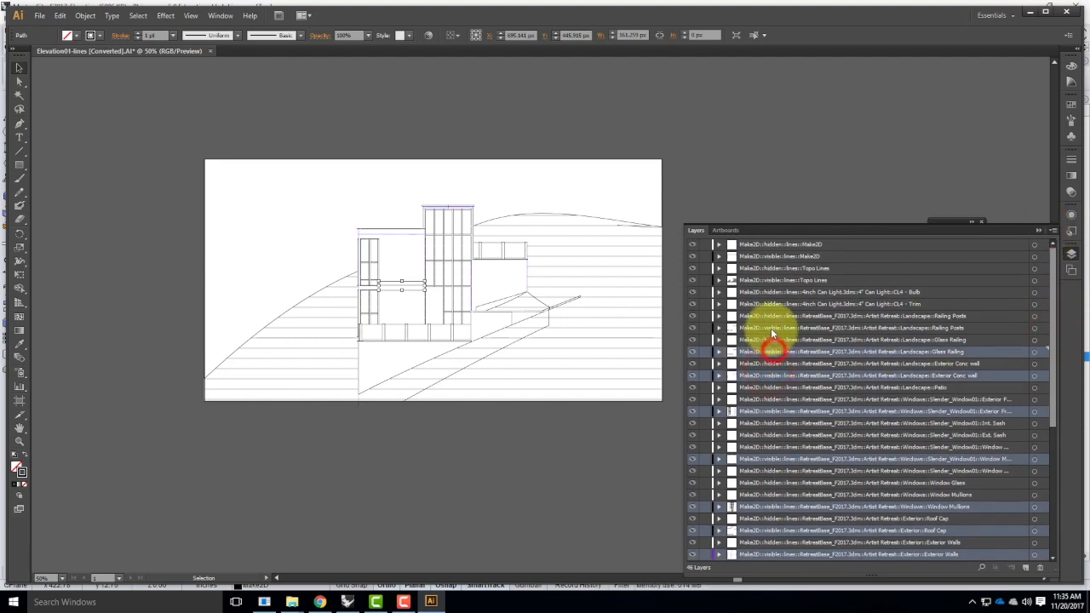
ctrl+click(771, 328)
ctrl+click(770, 281)
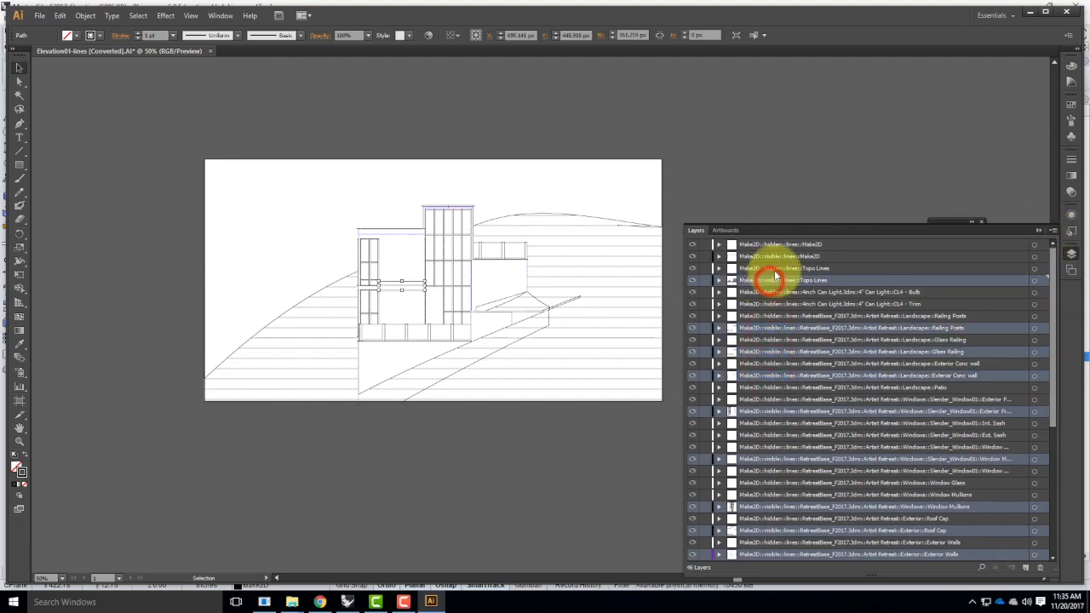
ctrl+click(775, 256)
Step: Add the visible-lines layers for Artist Retreat, Terrain and Construction to the selection, and move all selected layers into the Visible layer
drag(1053, 272, 1054, 459)
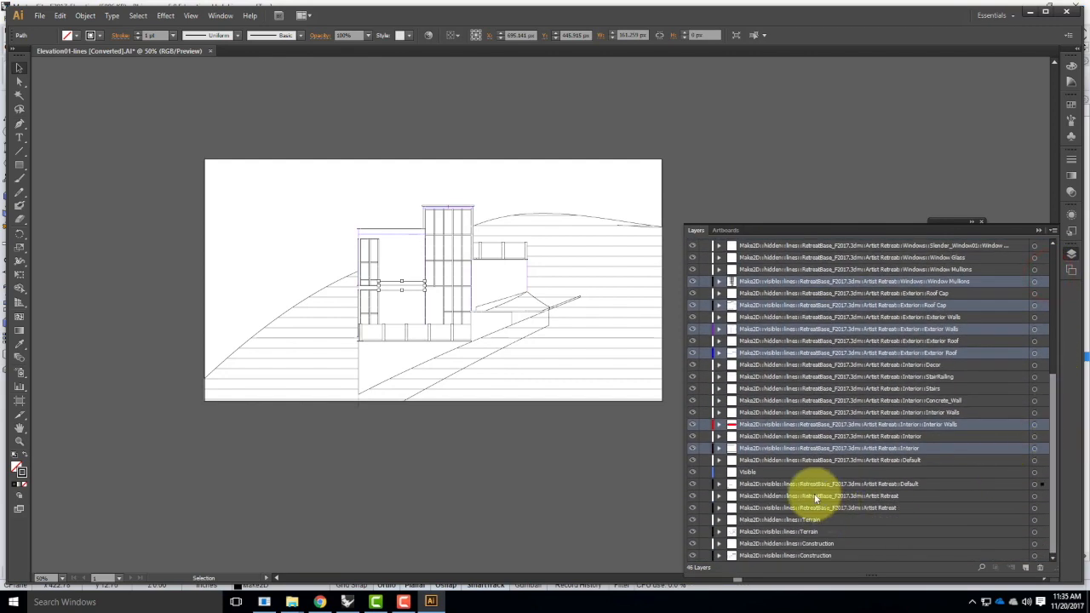
ctrl+click(779, 507)
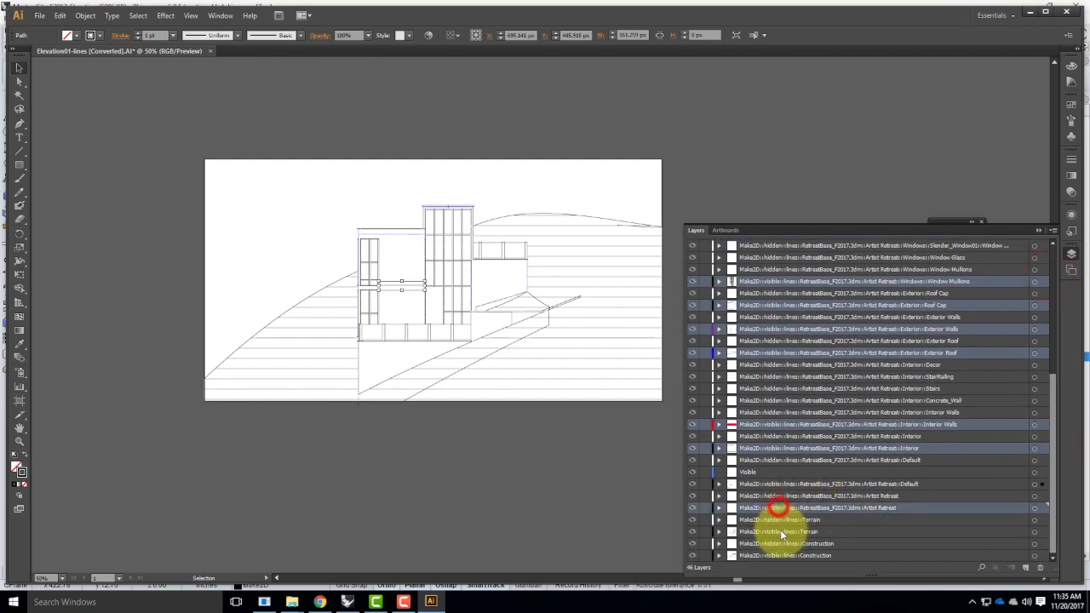
ctrl+click(779, 532)
ctrl+click(781, 555)
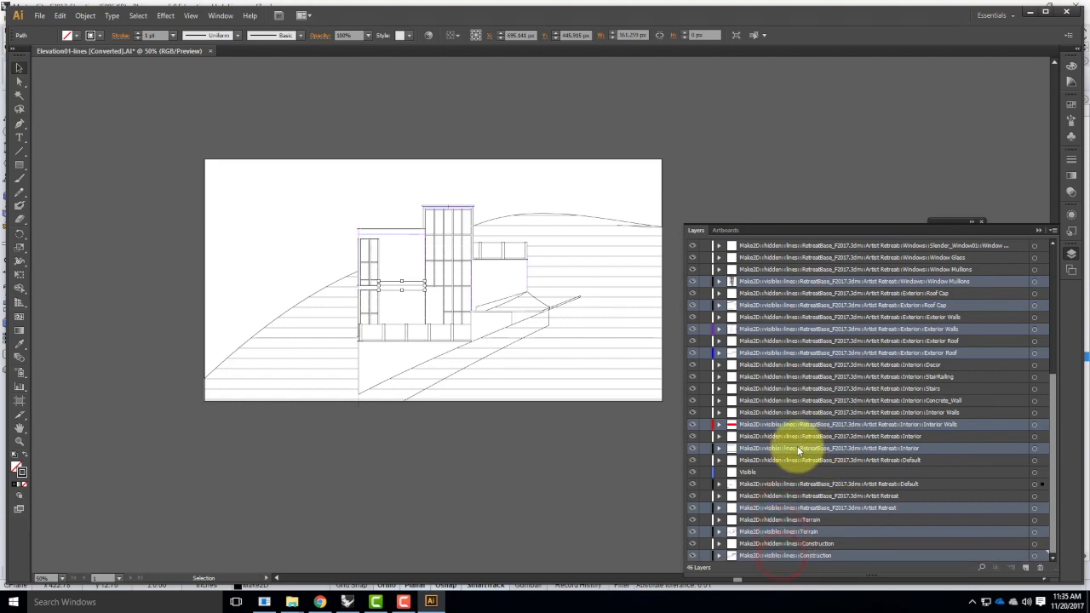
drag(766, 449, 750, 471)
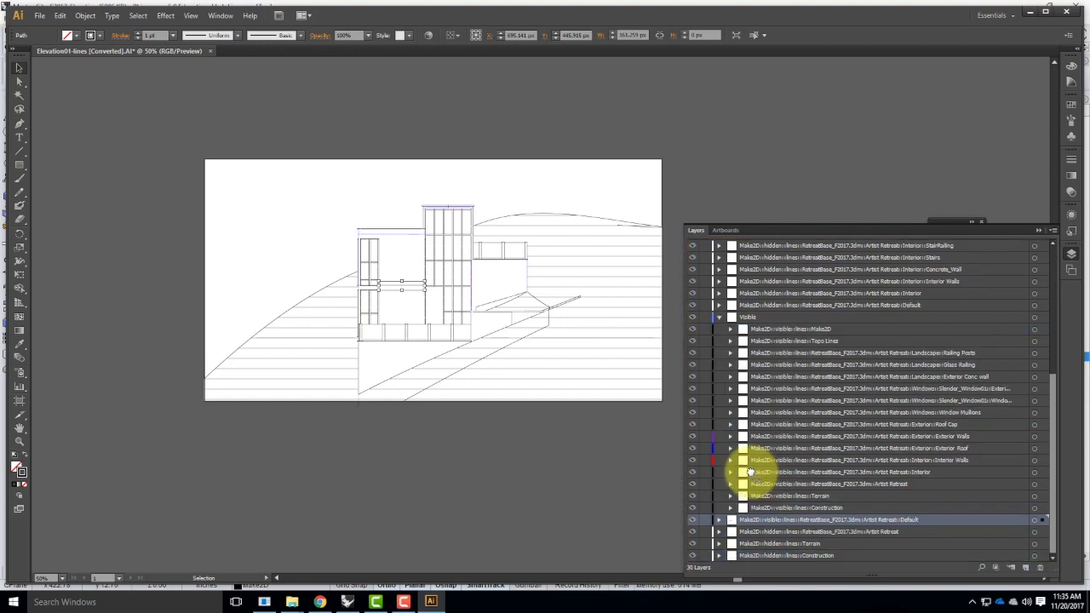
Step: Collapse the Visible layer, create a new layer and name it Hidden
click(717, 316)
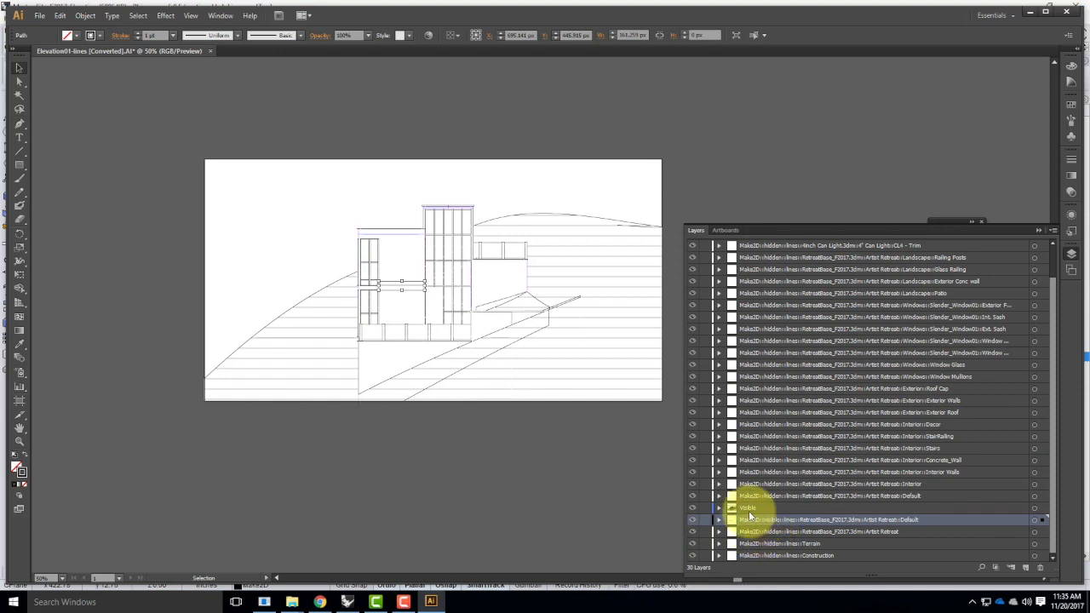
click(1026, 566)
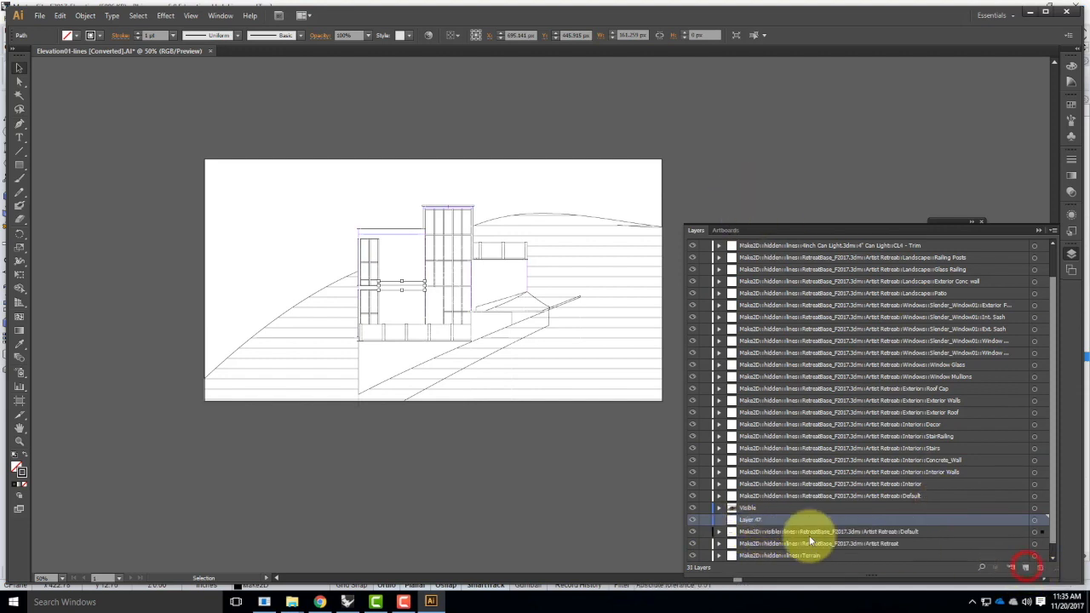
double_click(756, 520)
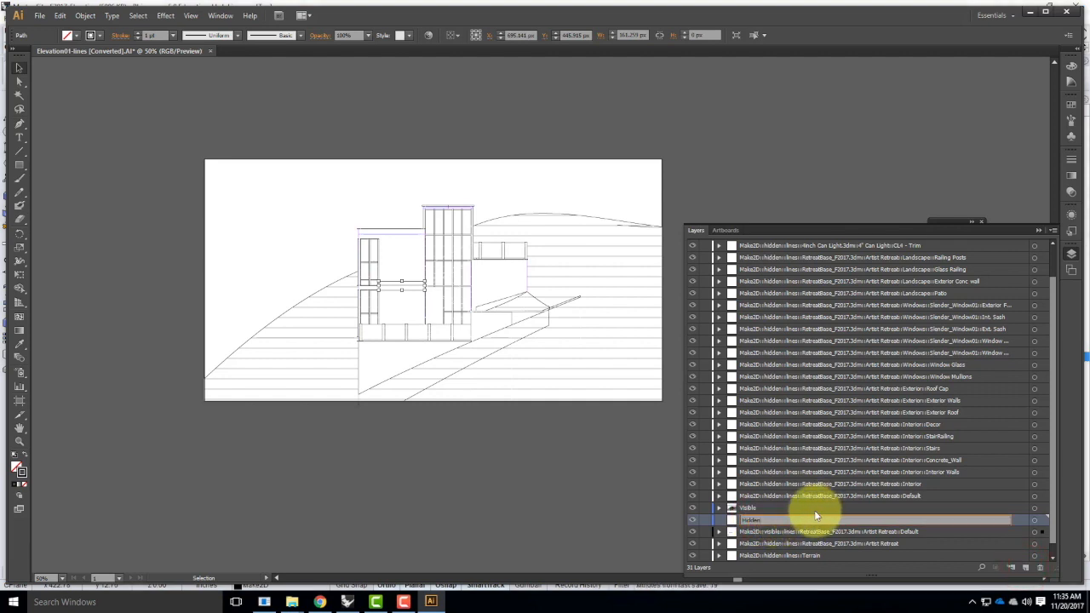
click(732, 519)
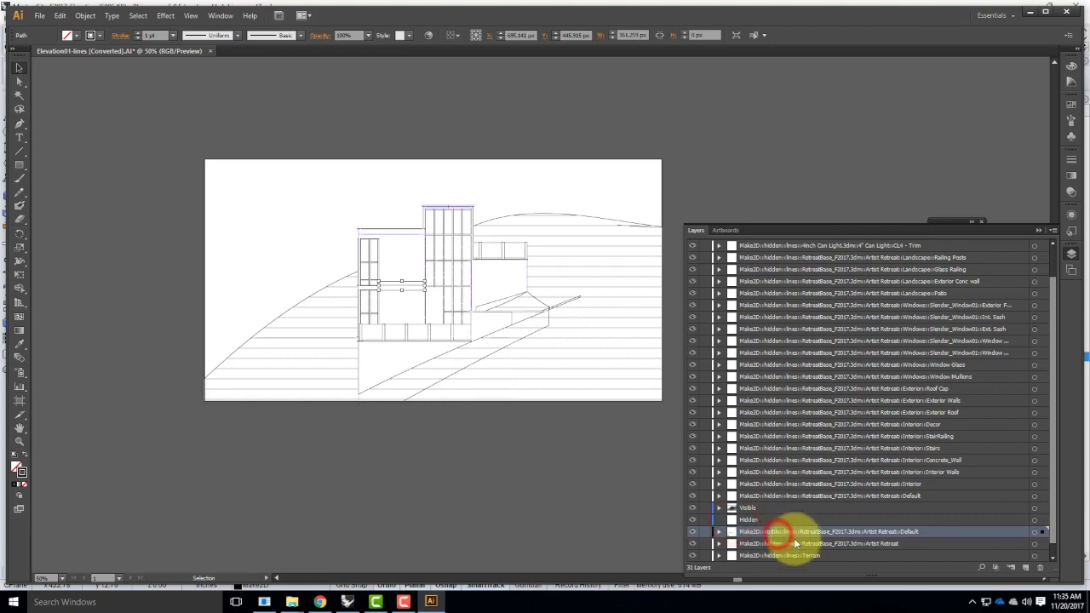
Step: Move the remaining visible-lines layer, Artist Retreat::Default, into the Visible layer and collapse that group
drag(769, 530, 764, 511)
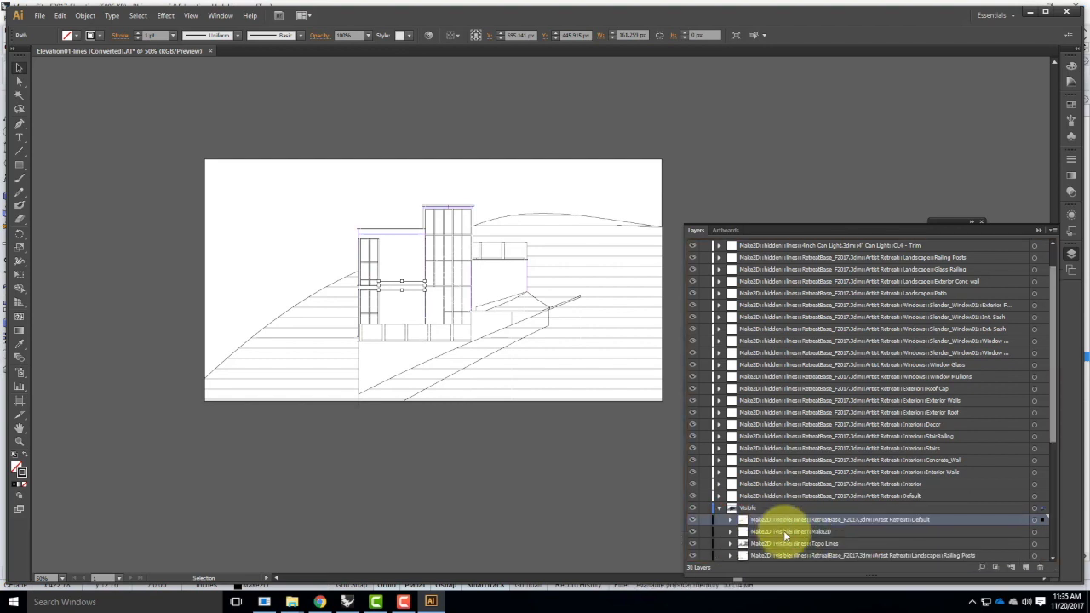
click(721, 508)
click(719, 509)
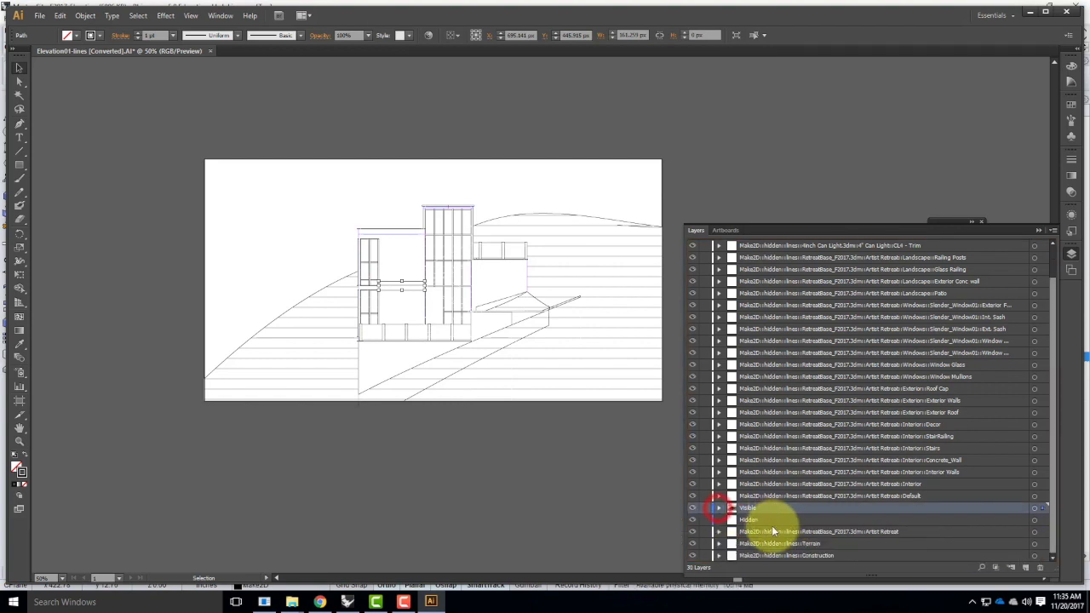
Step: Move the hidden-lines layers for Artist Retreat, Terrain and Construction into the Hidden layer, and collapse the Visible group
click(766, 530)
shift+click(806, 555)
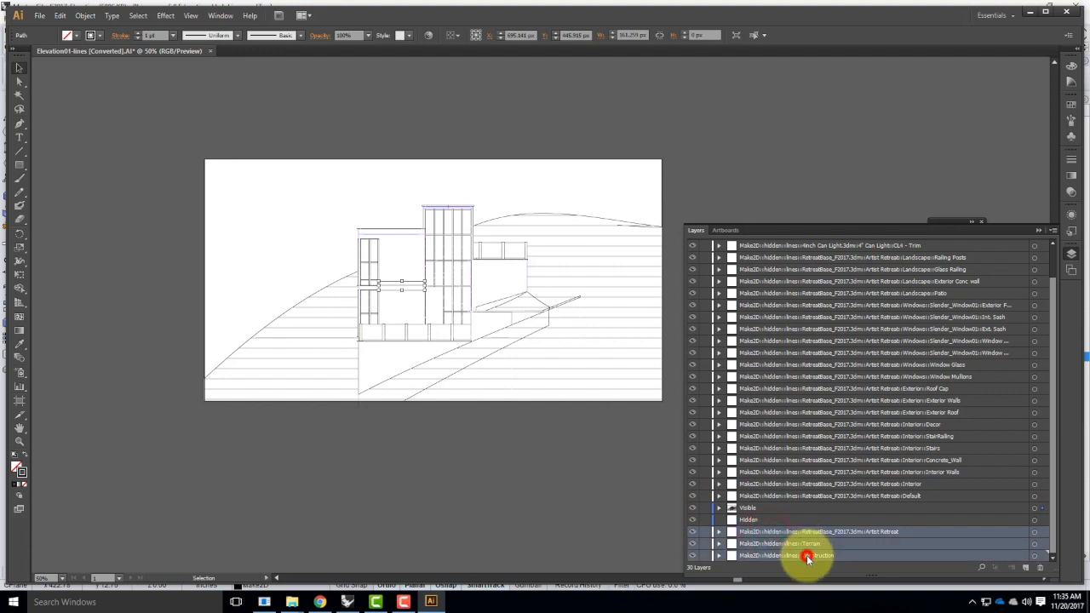
drag(755, 529, 748, 520)
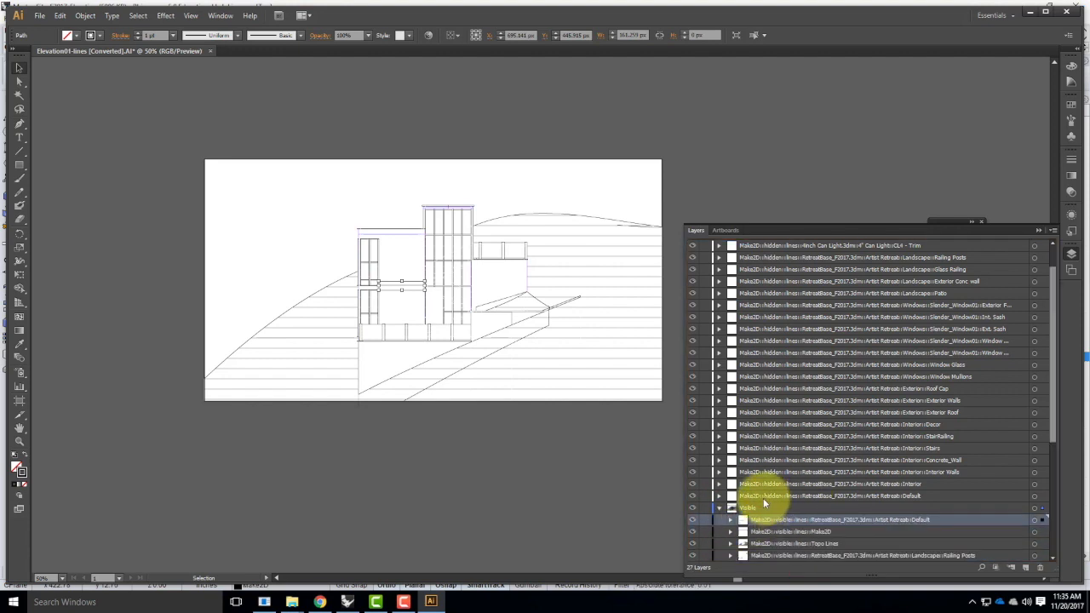
click(717, 508)
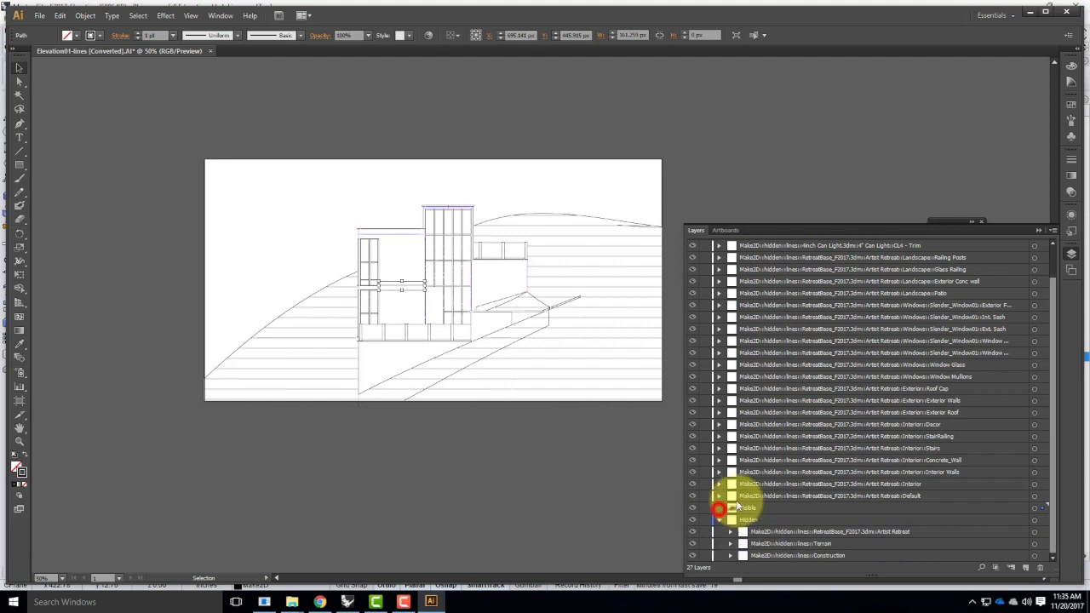
Step: Move all remaining hidden-lines layers, from Default up to Make2D, into the Hidden layer and collapse both groups
click(778, 497)
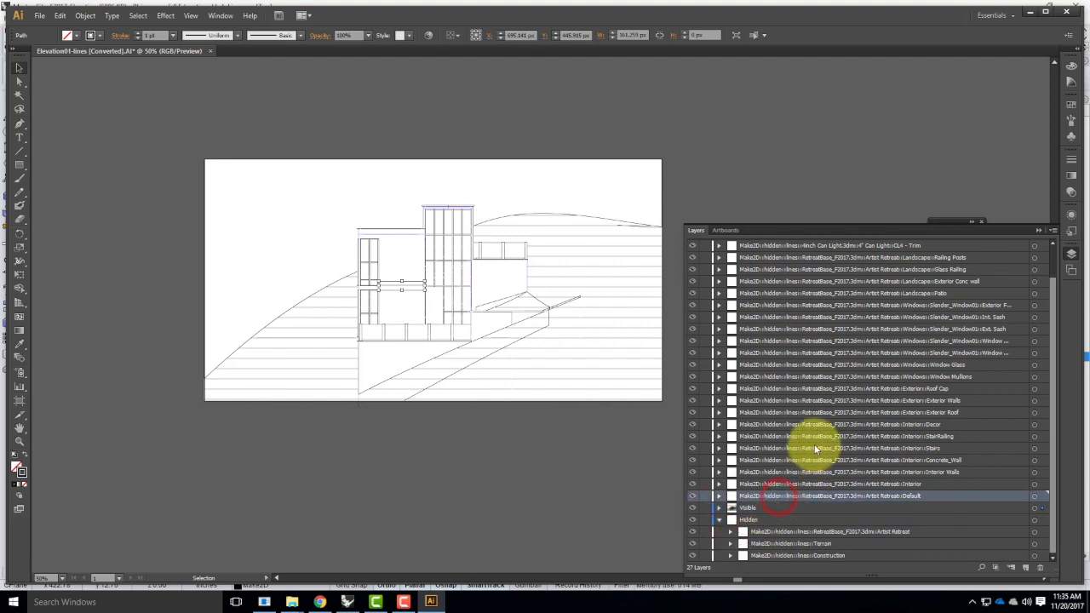
scroll(814, 443, up, 3)
shift+click(785, 245)
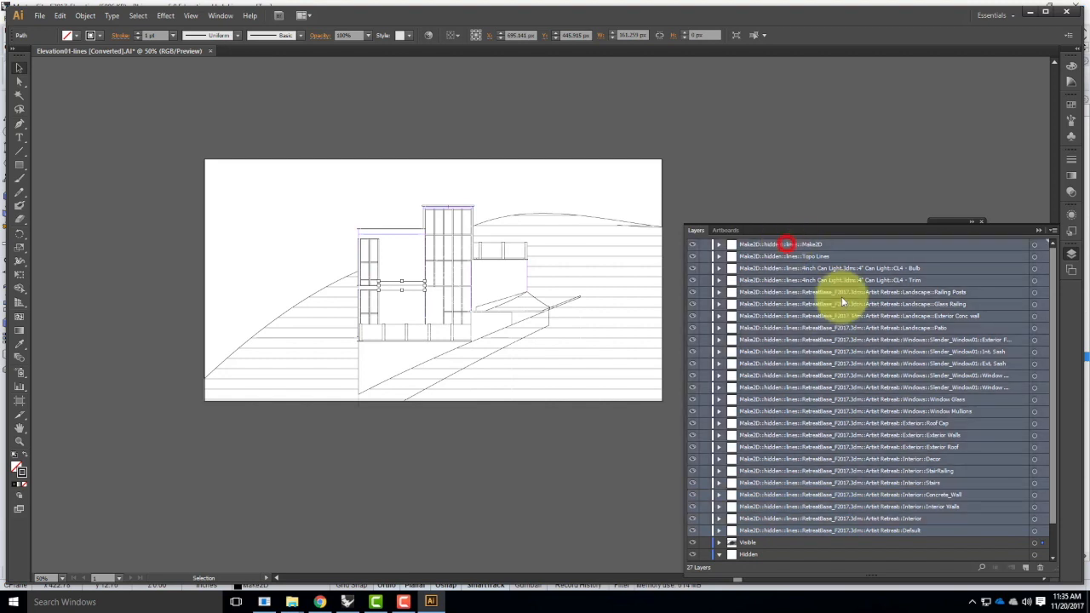
scroll(840, 341, down, 3)
drag(761, 497, 748, 521)
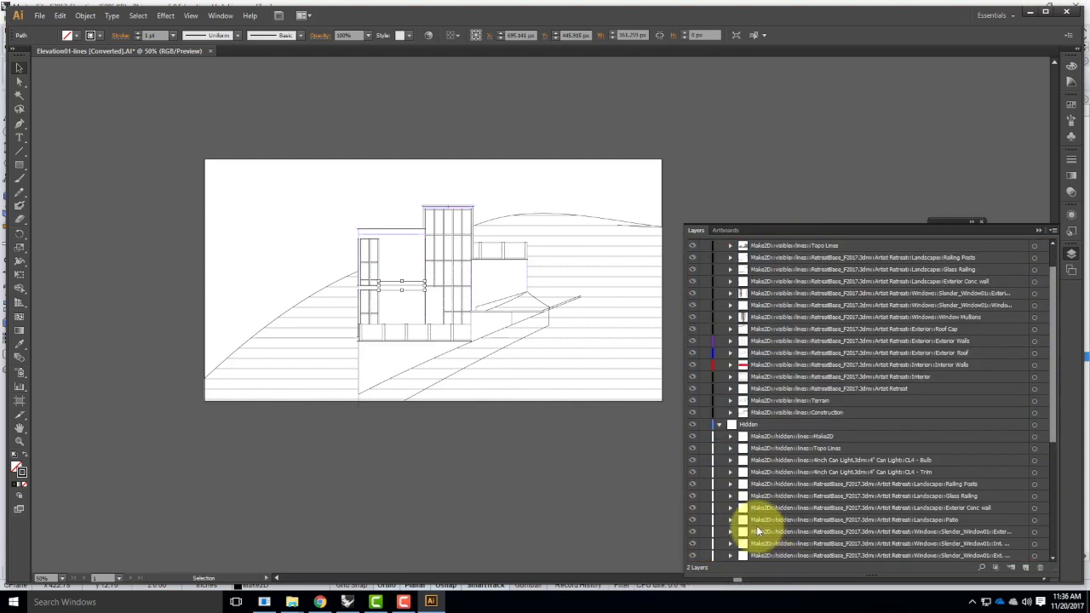
click(718, 425)
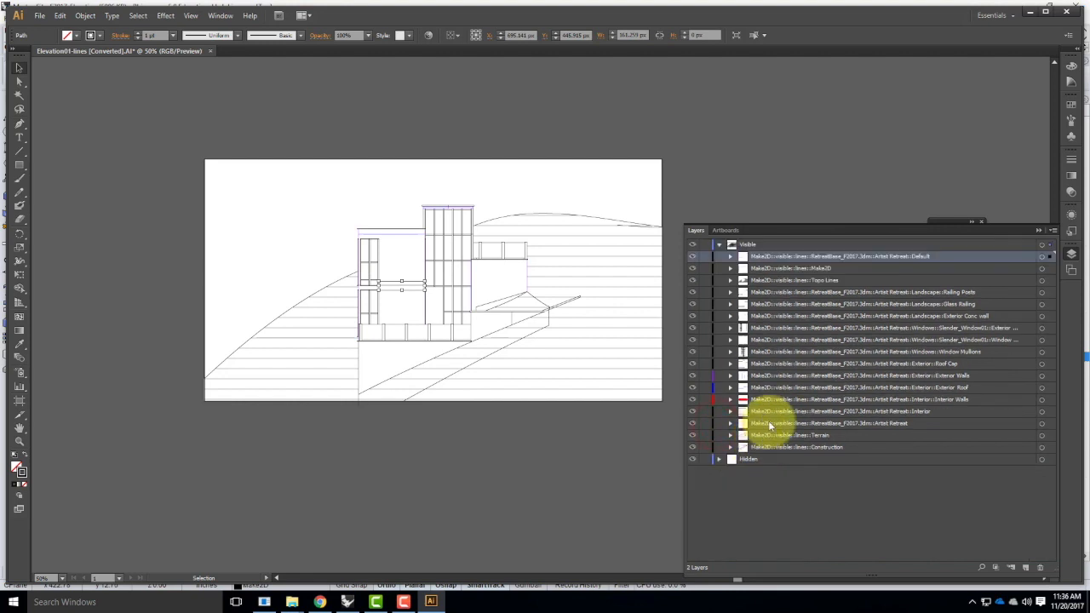
click(718, 244)
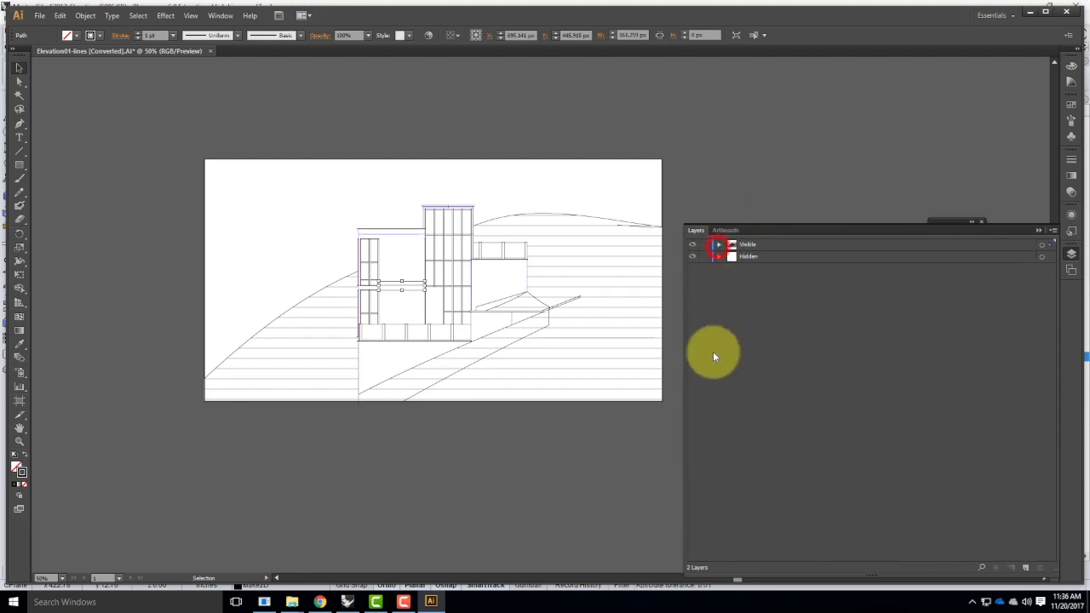
Step: Expand the Visible and Hidden groups and set the layer color of the hidden-lines Make2D layer to Light Blue
click(767, 326)
click(749, 257)
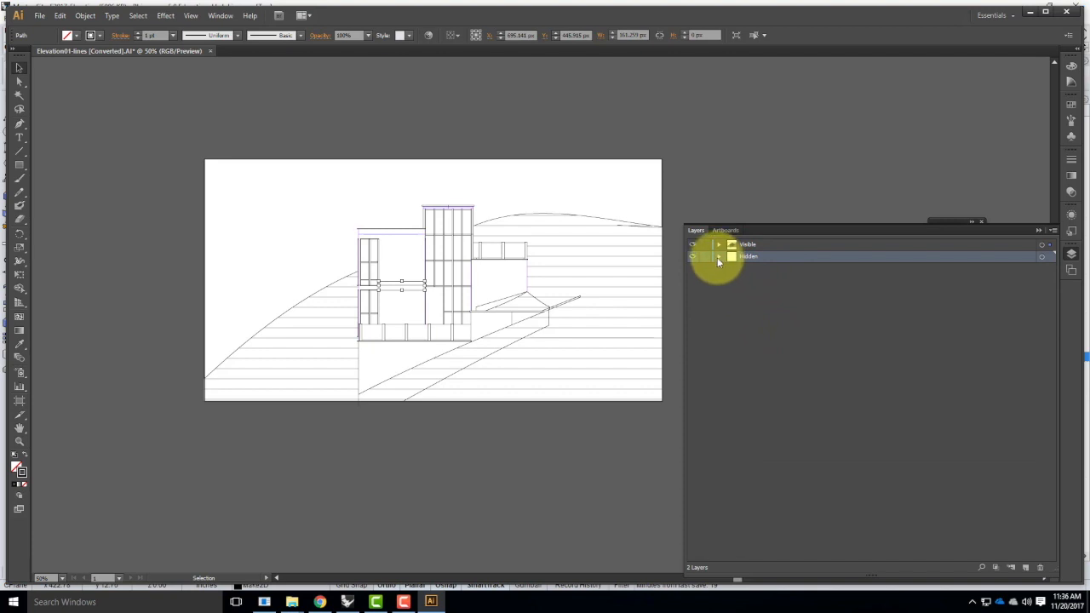
click(718, 256)
click(719, 245)
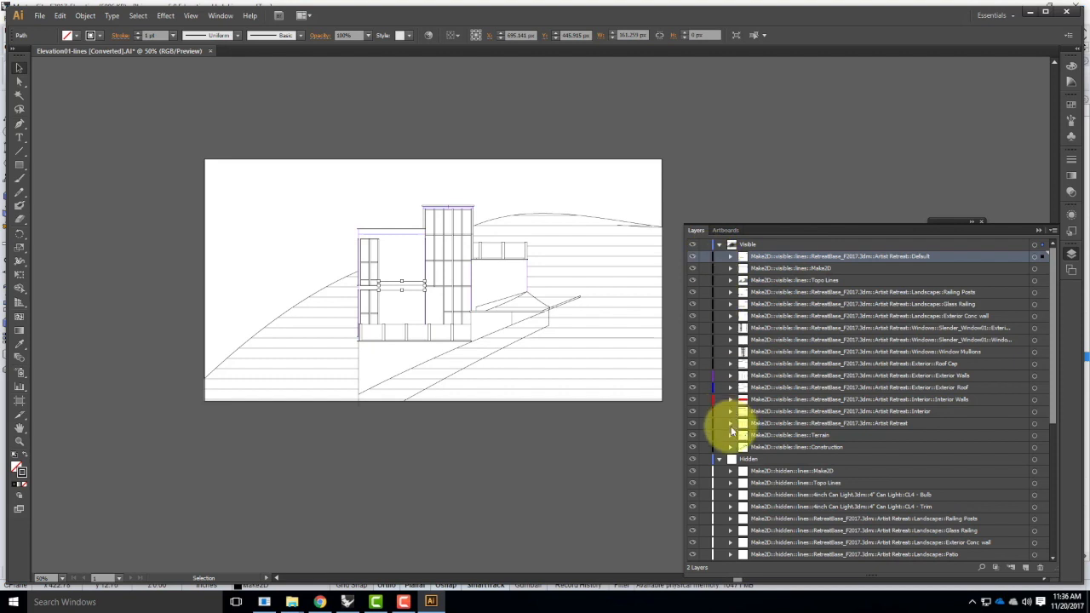
scroll(724, 434, down, 3)
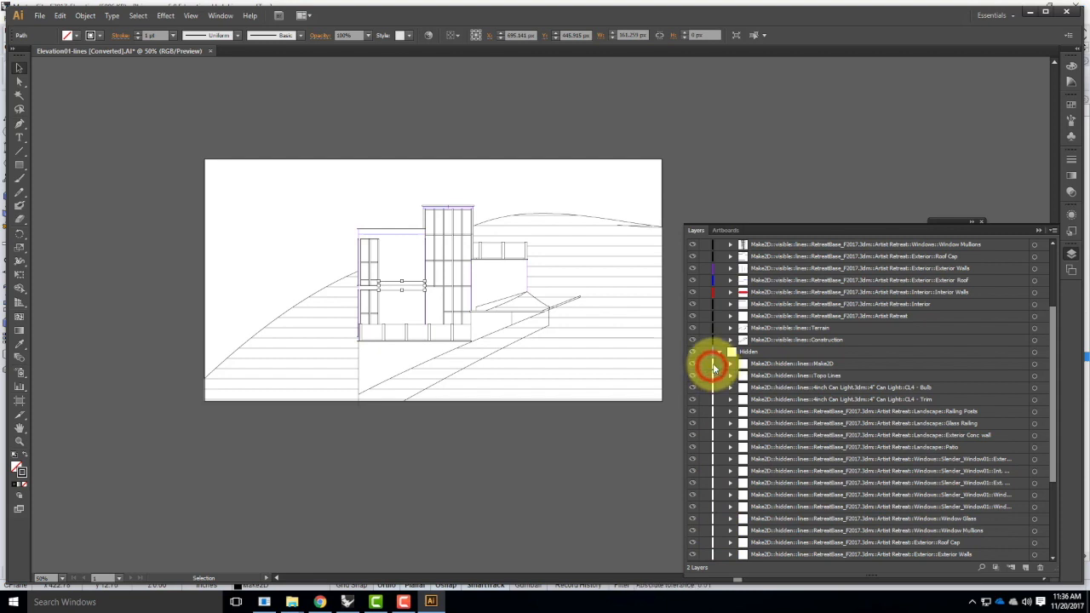
click(774, 363)
double_click(869, 366)
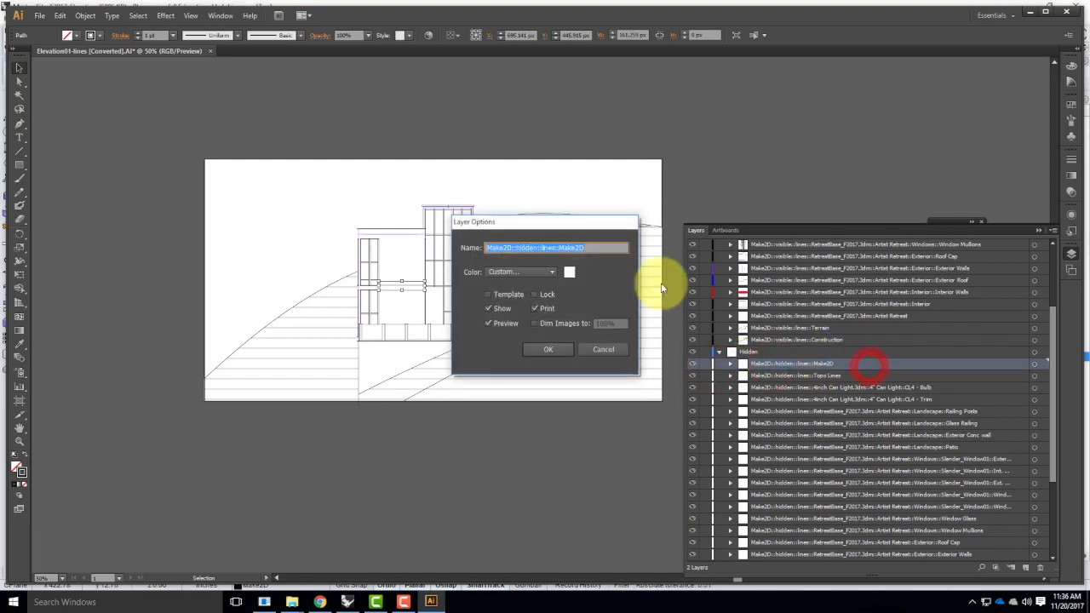
click(562, 271)
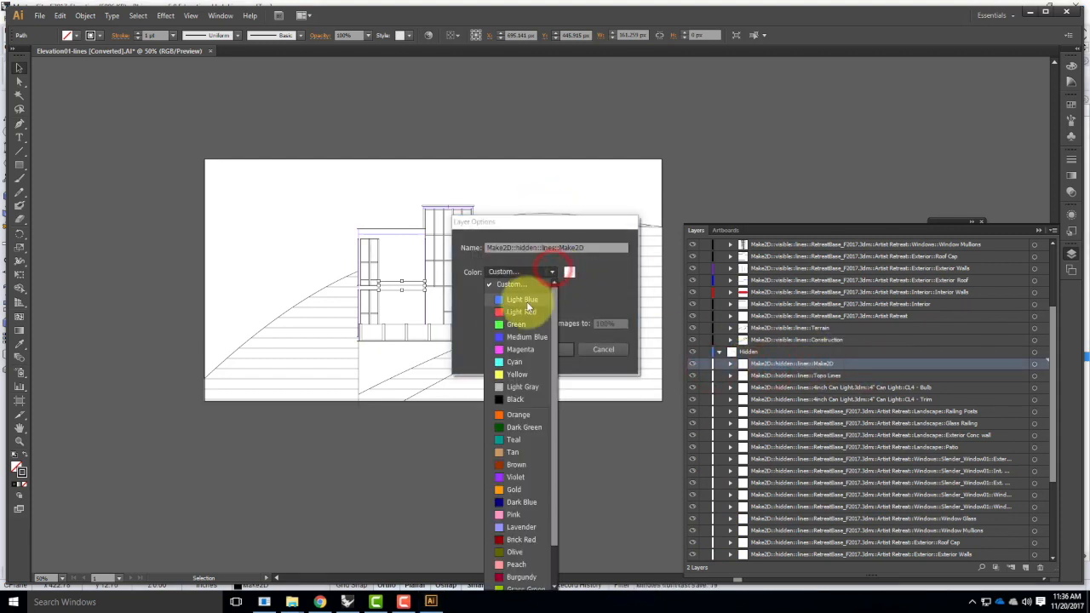
click(511, 299)
click(558, 345)
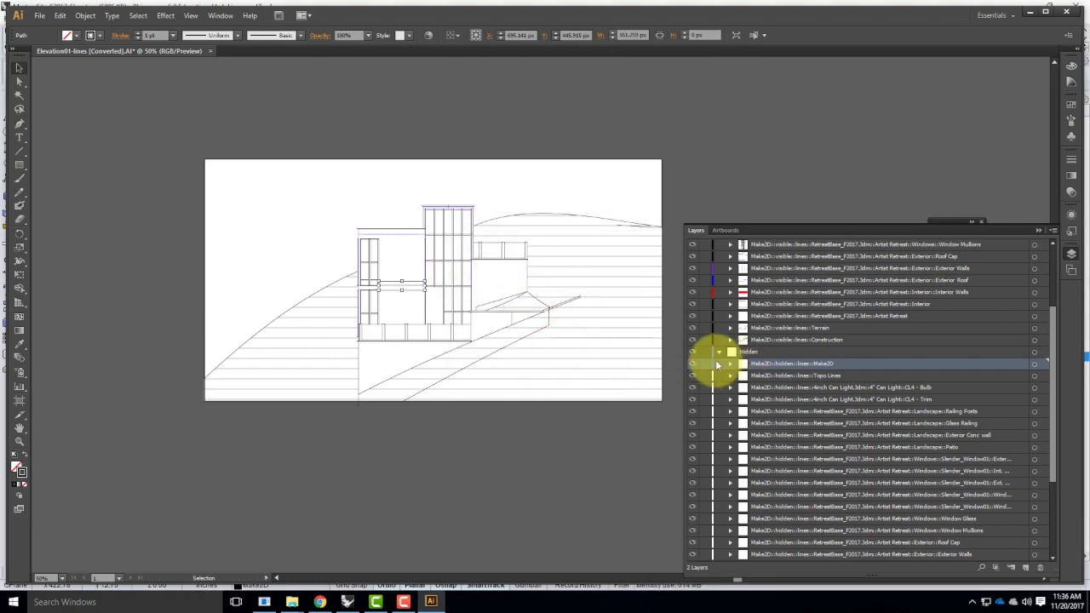
scroll(838, 397, down, 5)
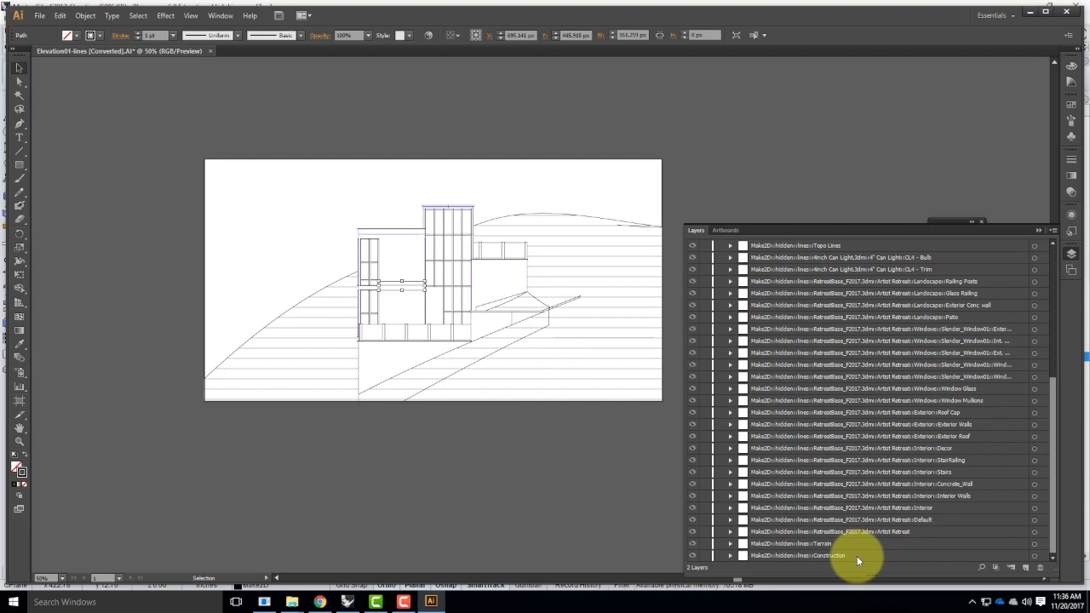
shift+click(857, 556)
scroll(861, 356, up, 8)
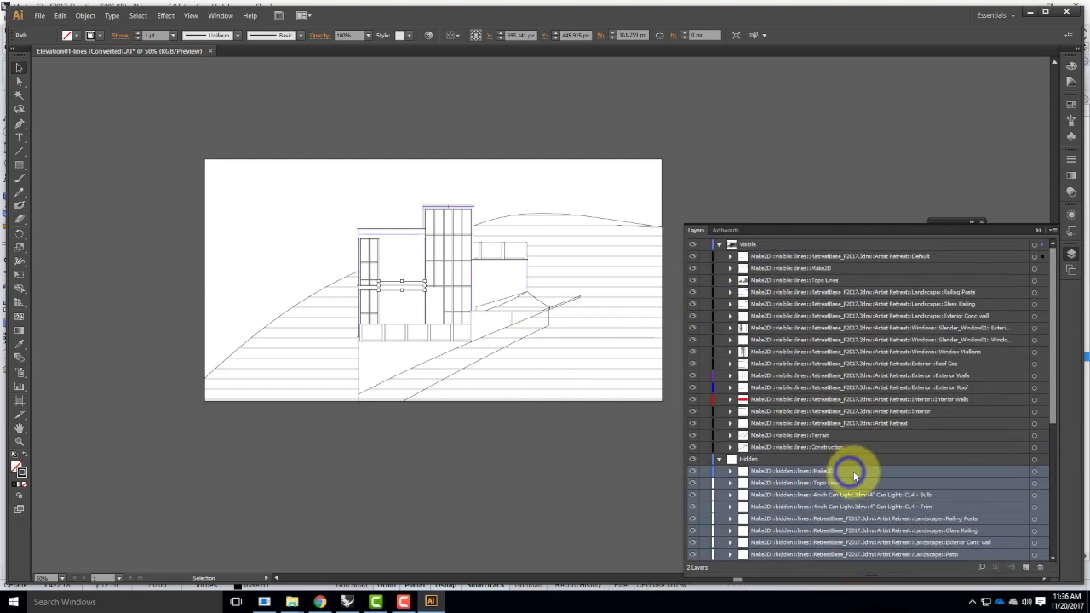
double_click(850, 472)
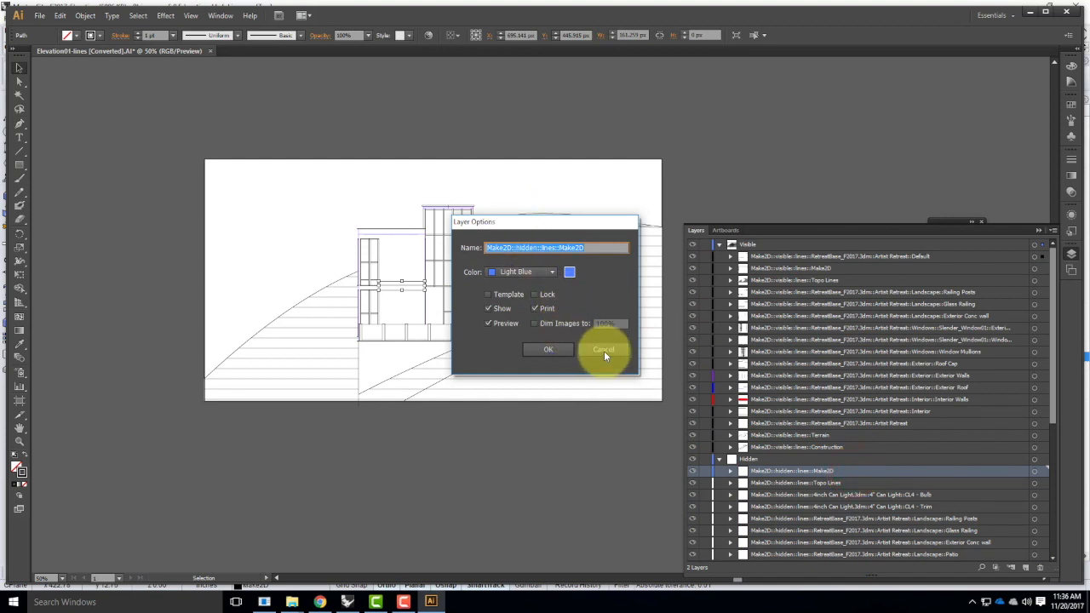
click(604, 350)
Step: Set the layer color of the hidden-lines Topo Lines layer to custom teal, RGB 0, 128, 128, and clear the artwork selection
double_click(850, 483)
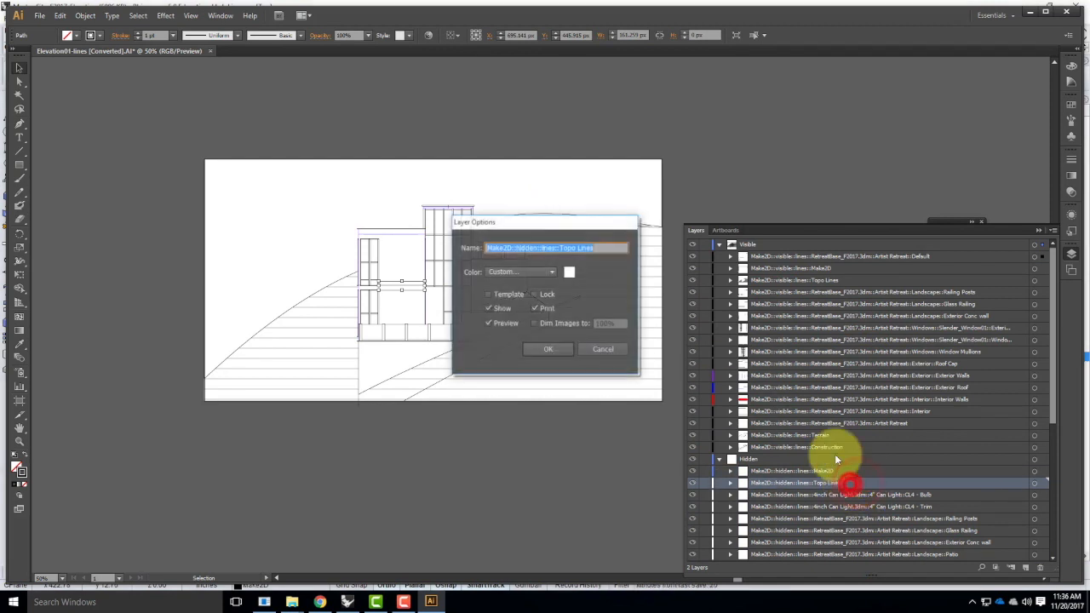
click(569, 271)
click(473, 272)
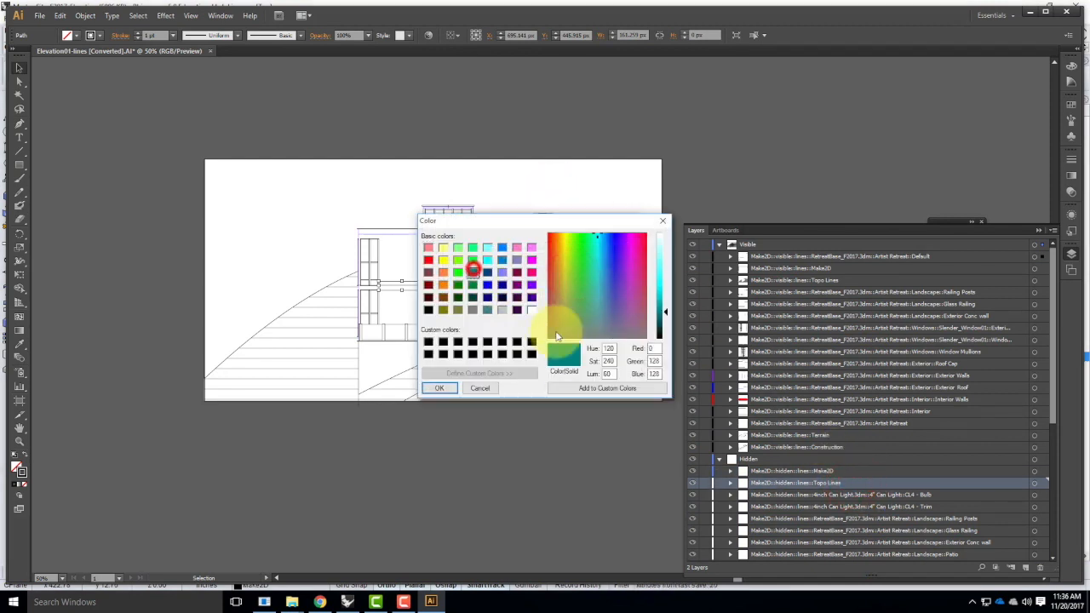
click(438, 388)
click(539, 452)
click(548, 349)
click(508, 456)
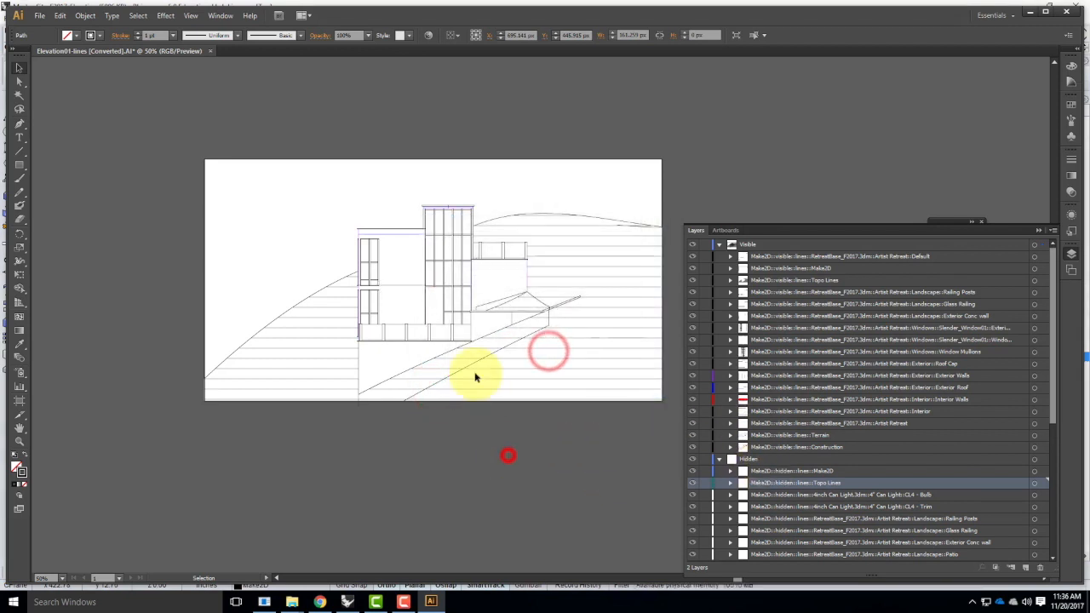
Step: Select the artwork on the hidden-lines Make2D, Topo Lines and CL4 - Bulb layers in turn and examine the building up close
click(1040, 471)
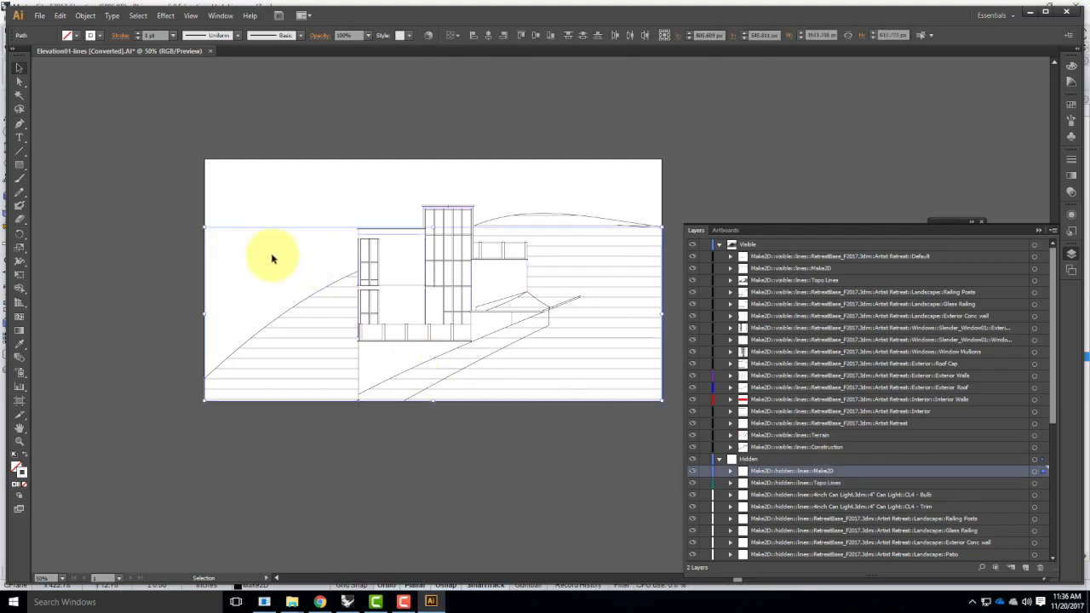
click(1042, 483)
scroll(426, 247, up, 1)
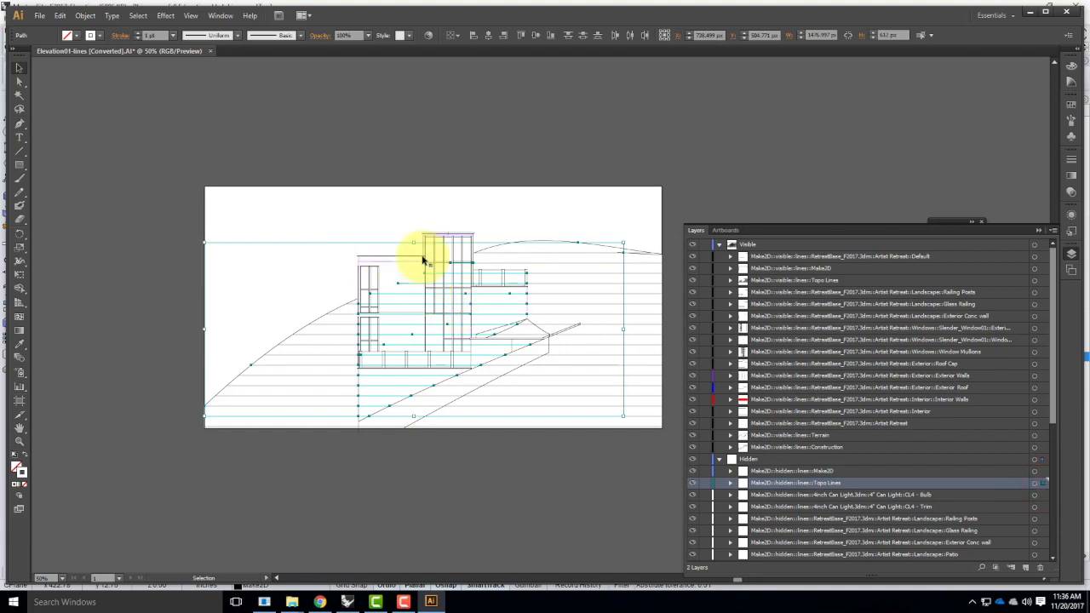
click(1042, 495)
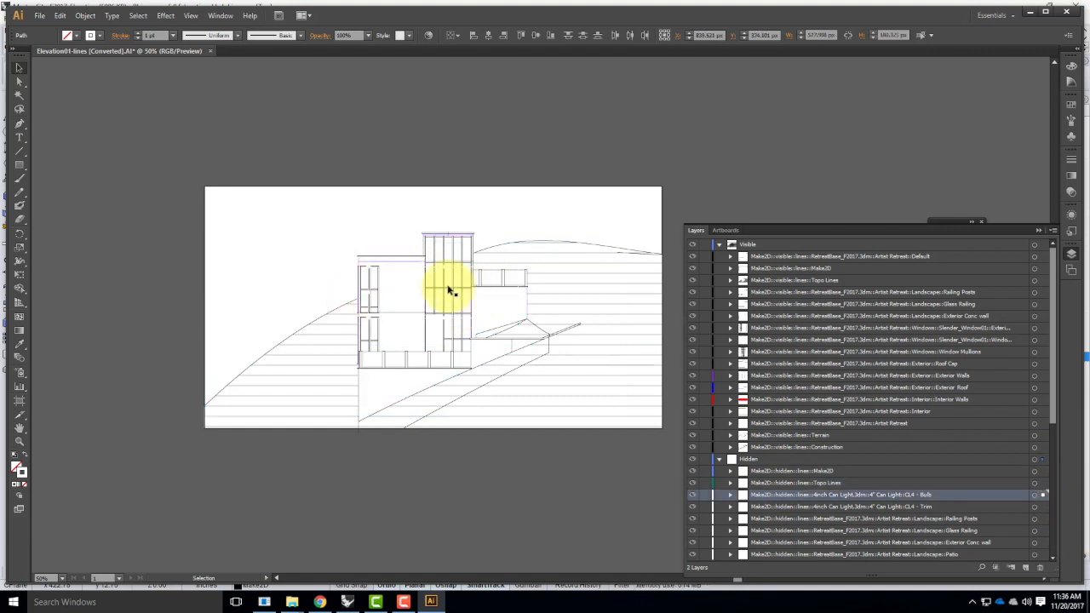
scroll(467, 290, up, 1)
key(ctrl+equal)
key(ctrl+equal)
key(ctrl+equal)
key(ctrl+equal)
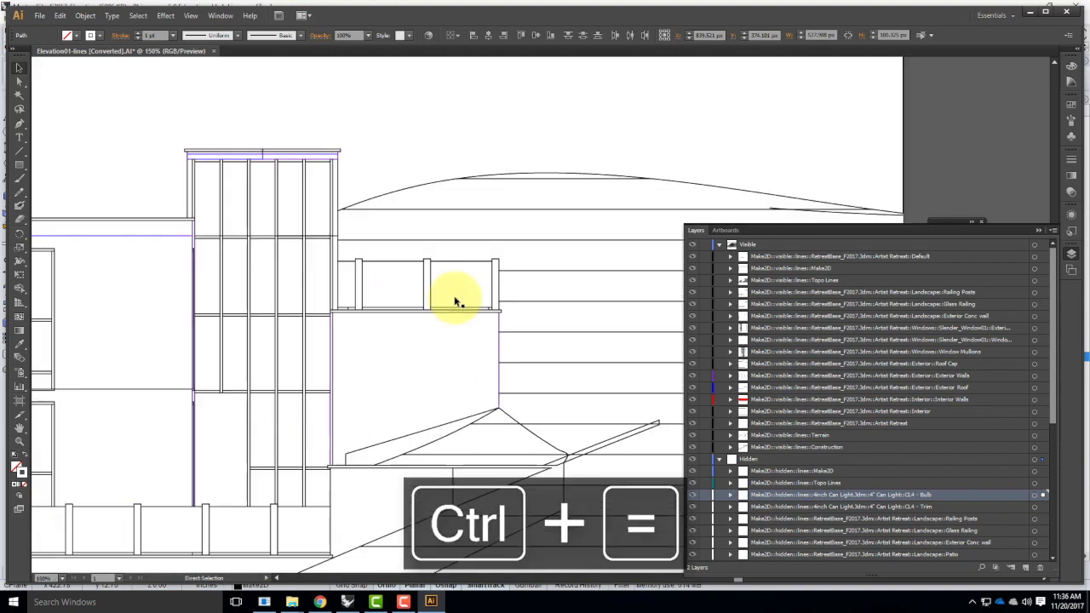
drag(199, 237, 371, 275)
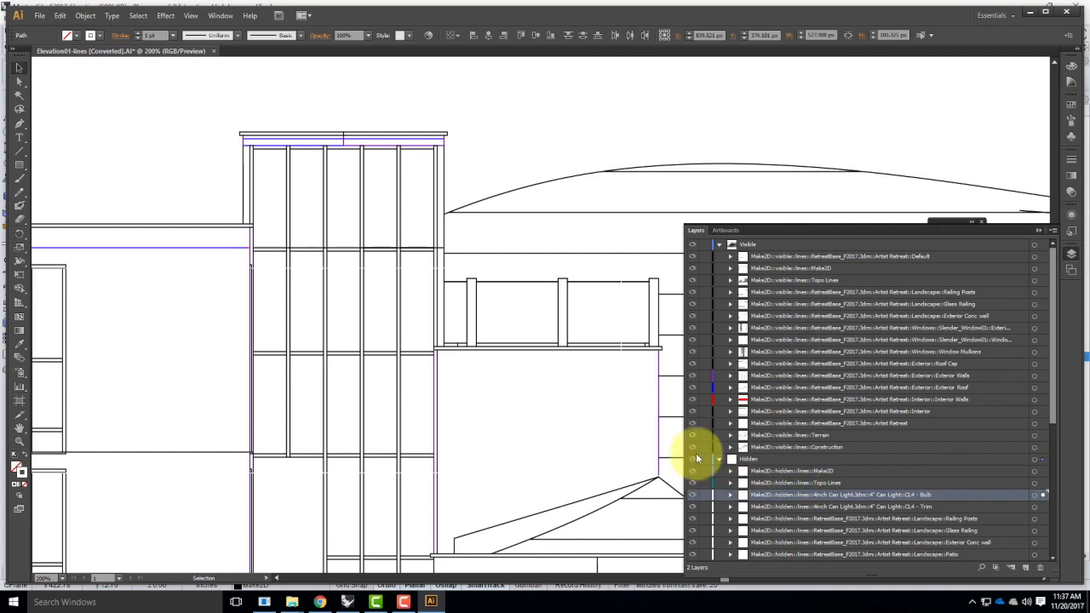
Step: Collapse the Hidden group, select all of its artwork and set the stroke color to gray 5E5E5E
click(720, 460)
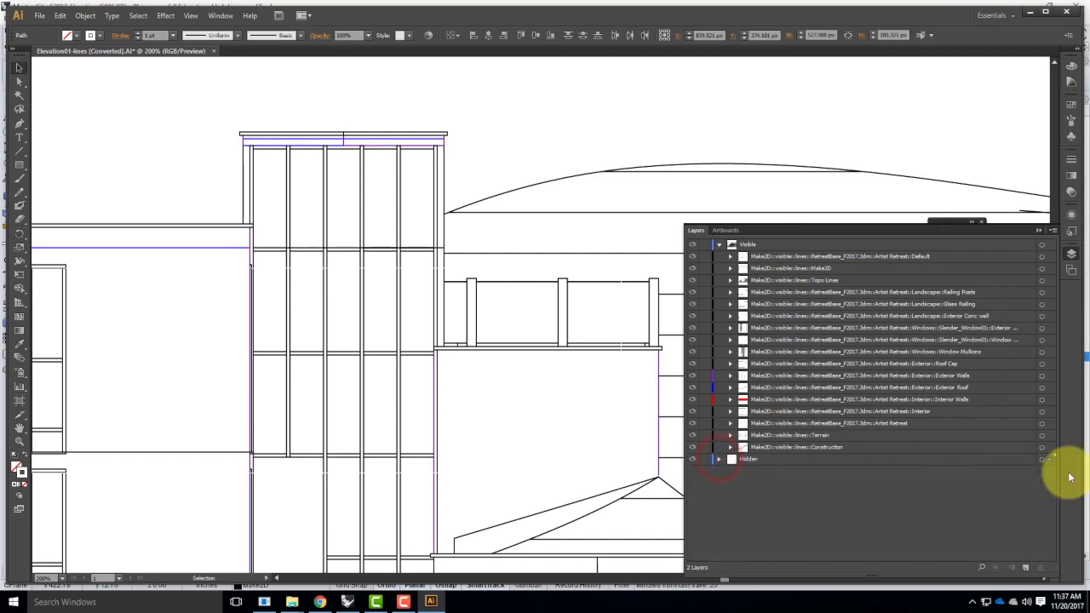
click(1031, 488)
click(1051, 461)
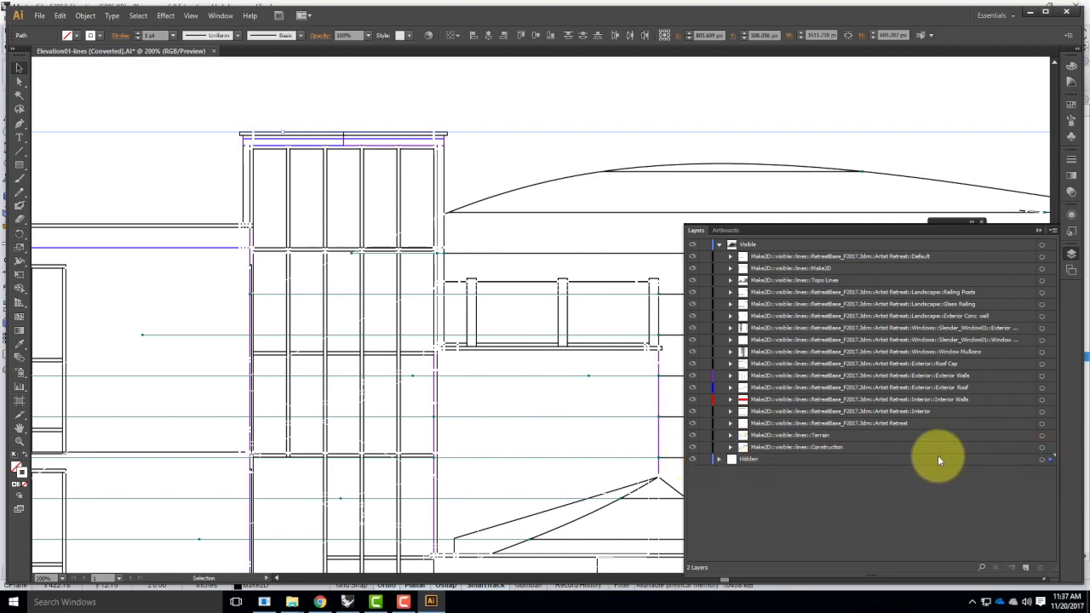
click(1051, 460)
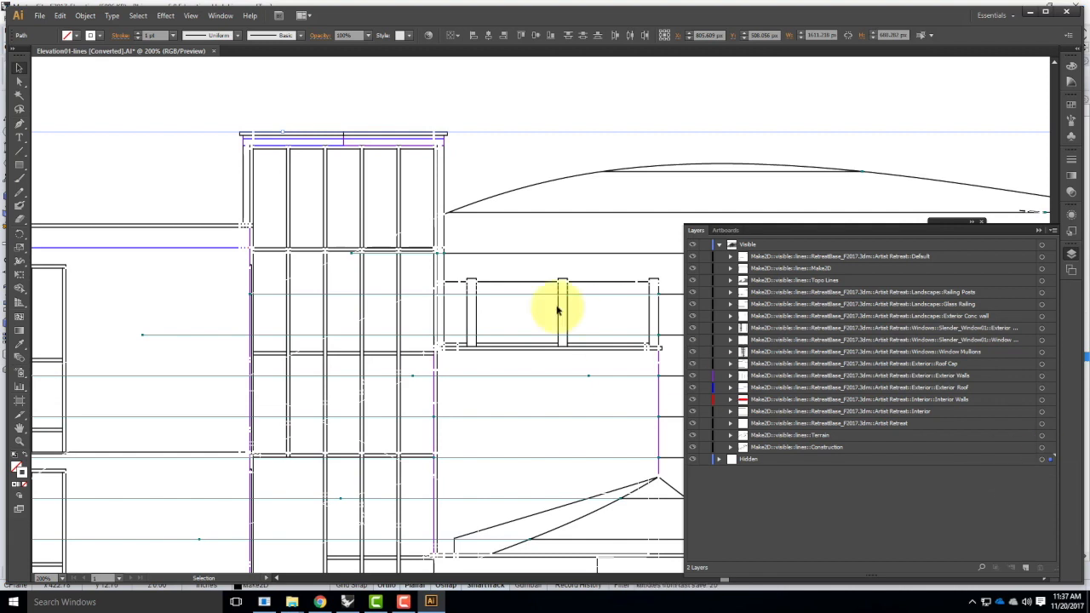
double_click(22, 478)
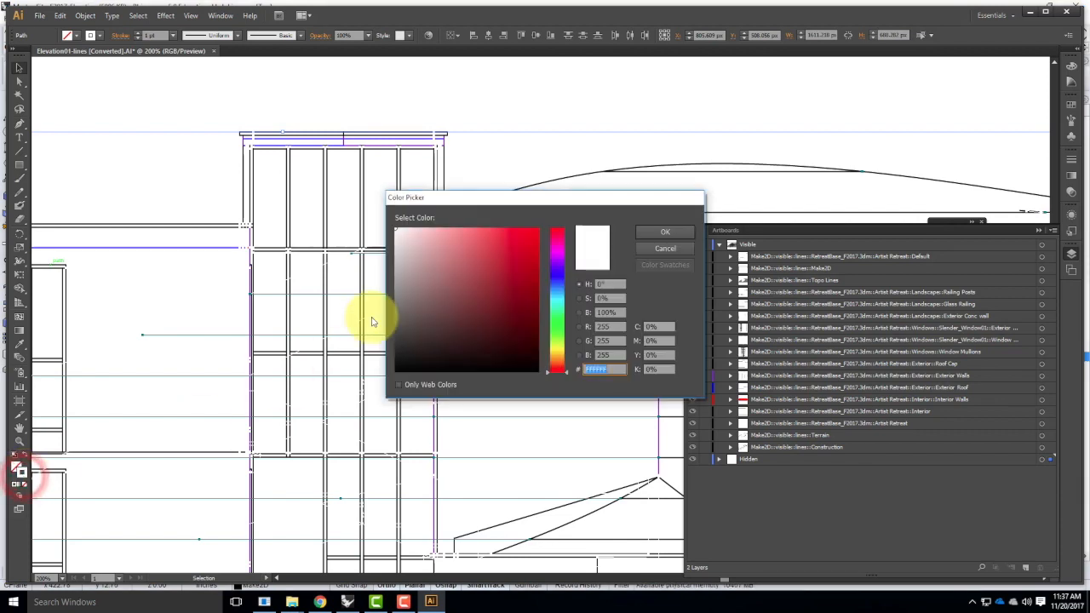
click(422, 316)
drag(380, 348, 374, 317)
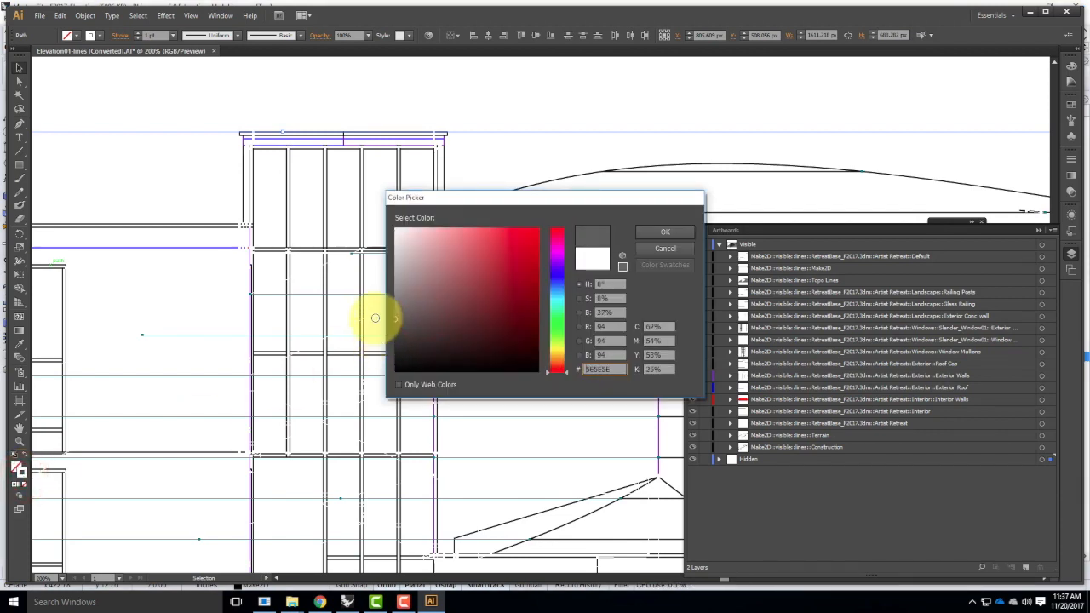
click(663, 231)
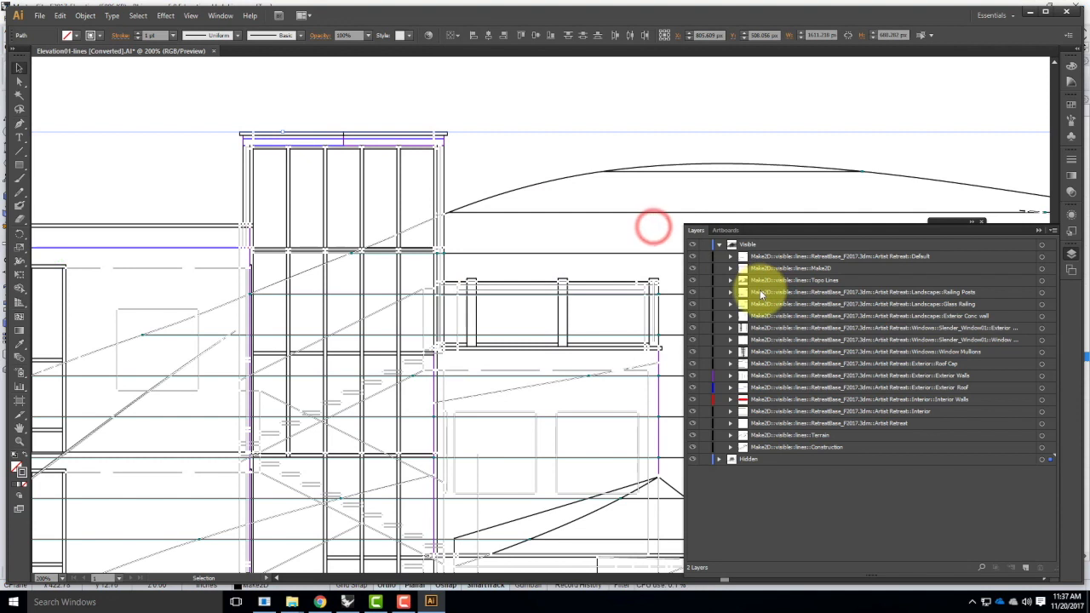
scroll(501, 220, down, 5)
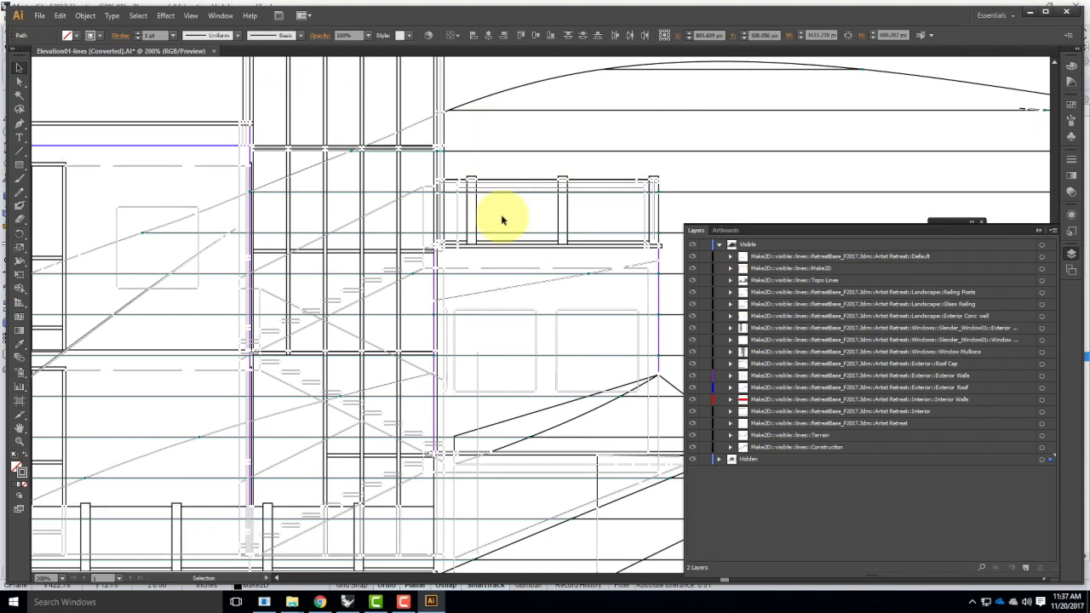
scroll(501, 220, down, 1)
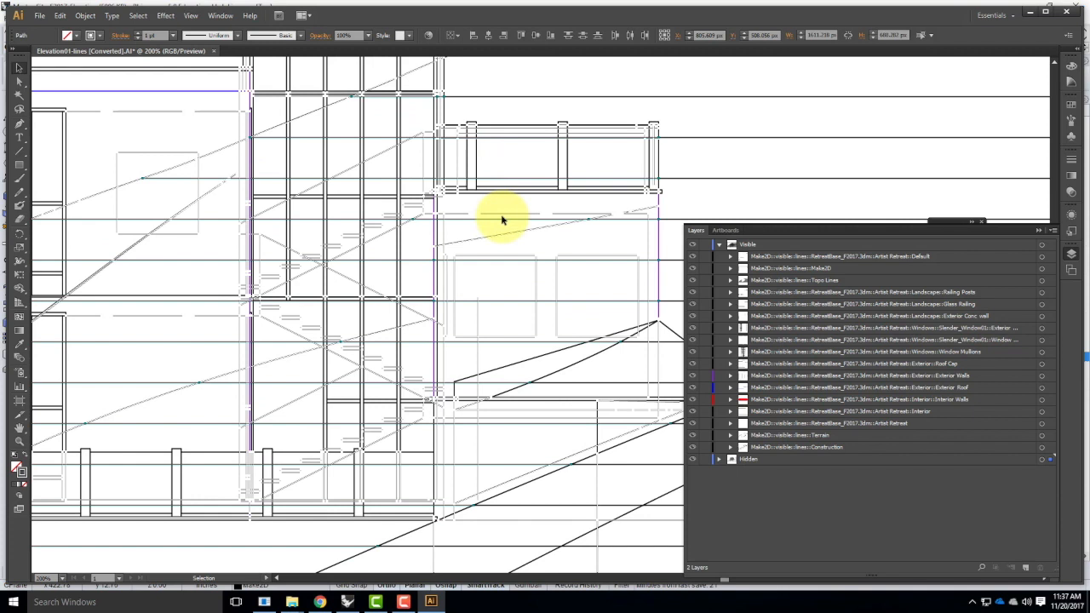
Step: Display the full set of stroke options for the selected hidden linework
click(1038, 230)
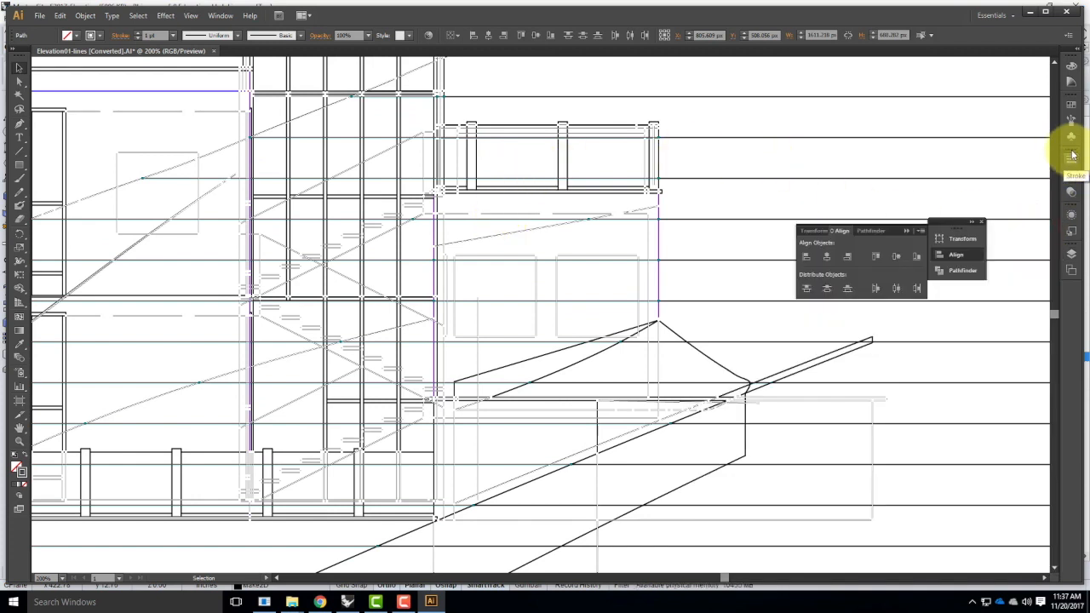
click(1071, 162)
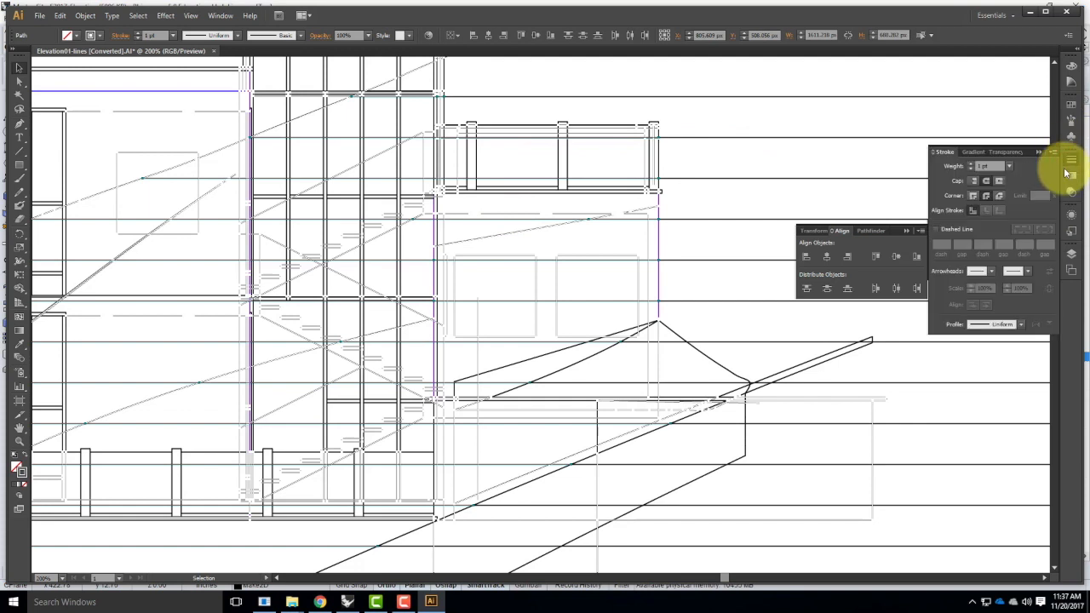
click(1055, 152)
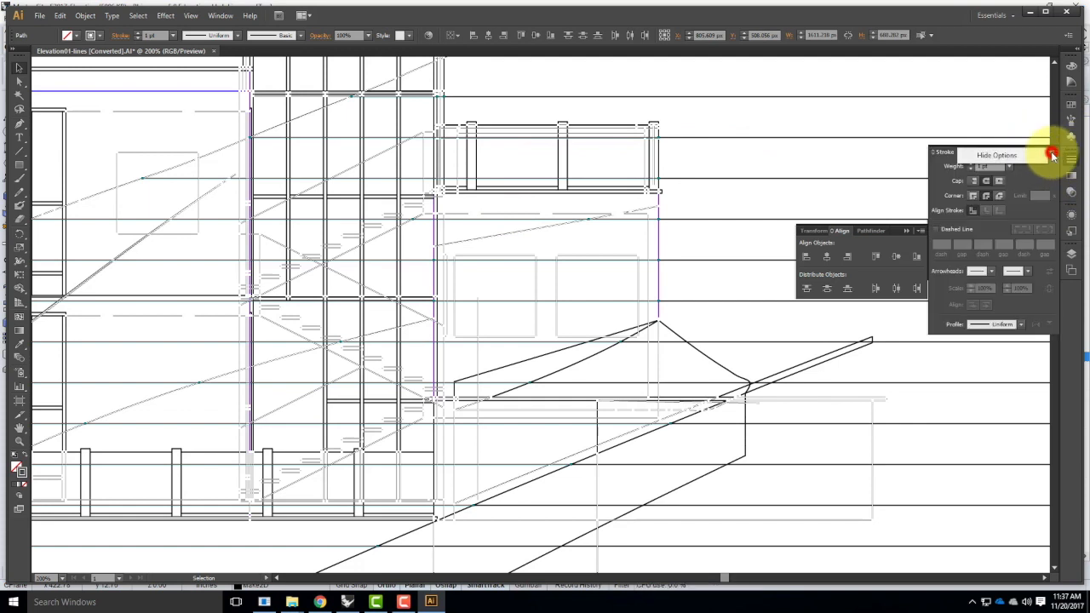
click(1015, 161)
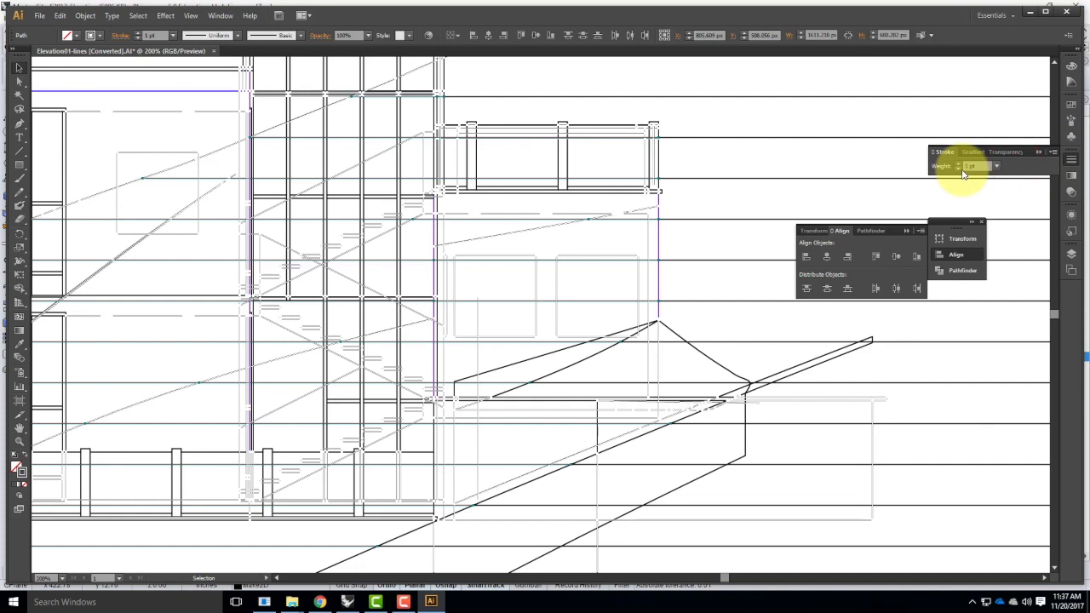
click(1054, 154)
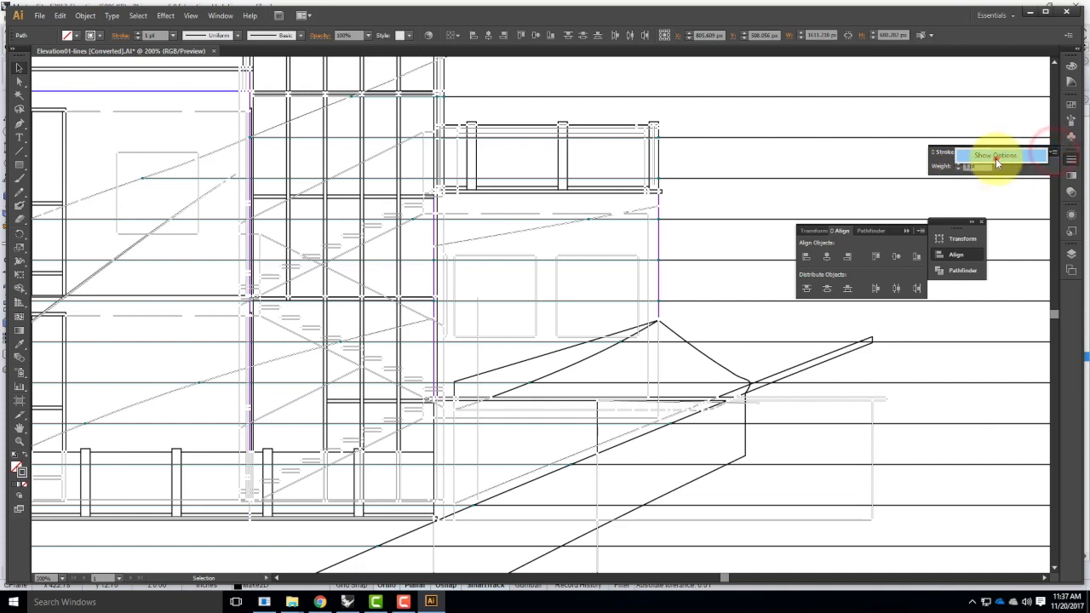
click(998, 160)
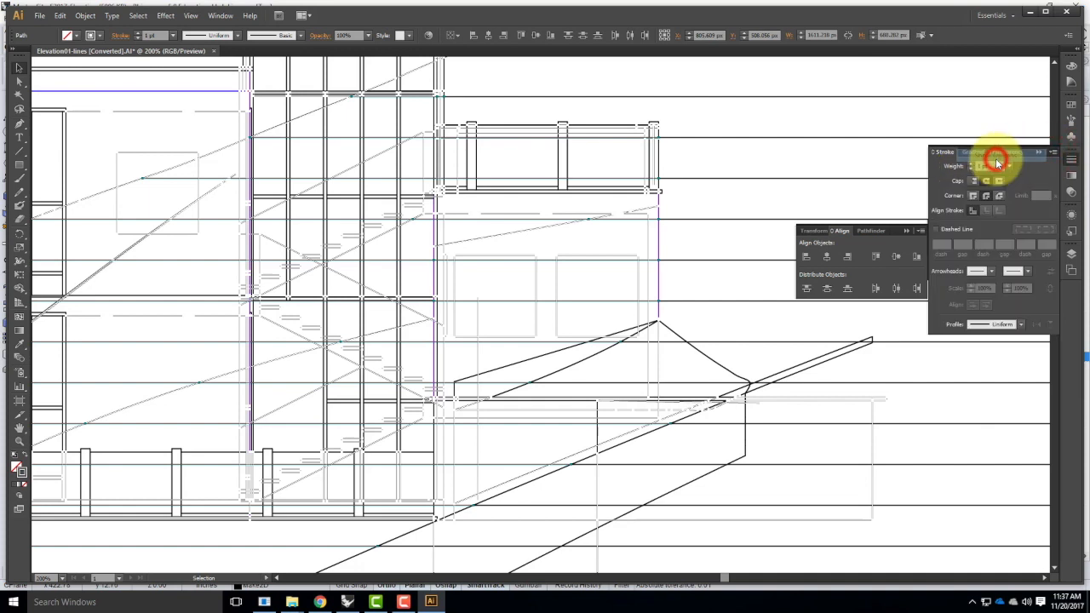
Step: Make the selected hidden linework dashed, with a 2 pt dash and a 1 pt gap
click(936, 231)
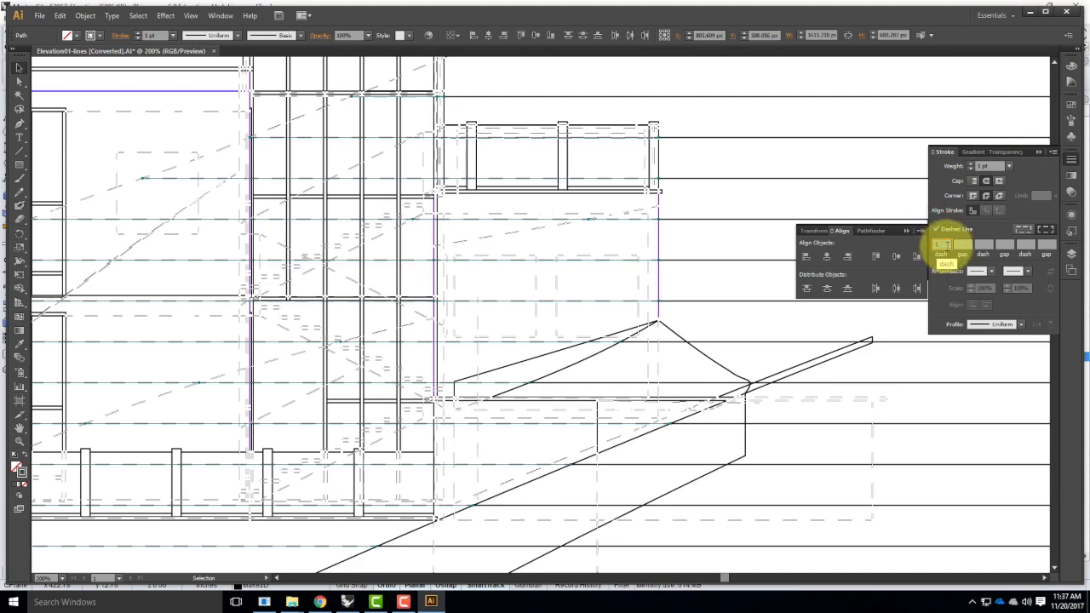
key(BackSpace)
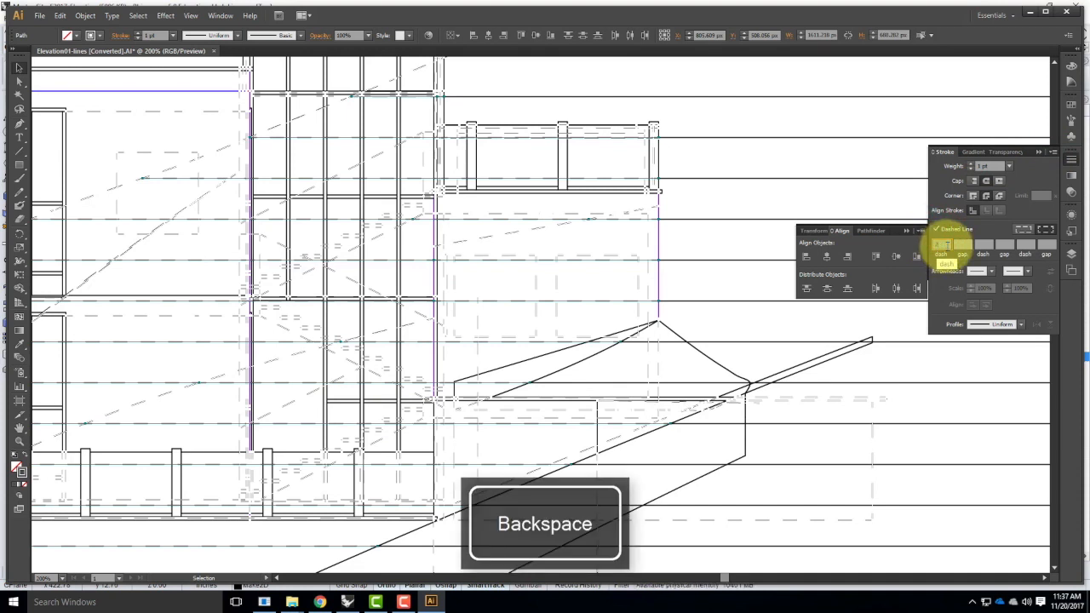
key(Tab)
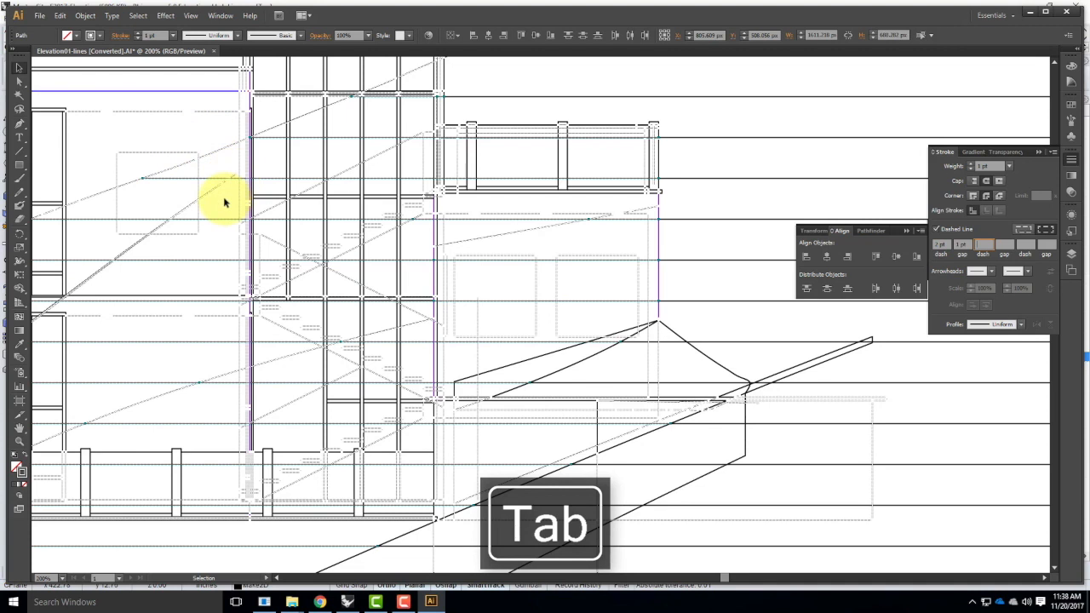
click(207, 139)
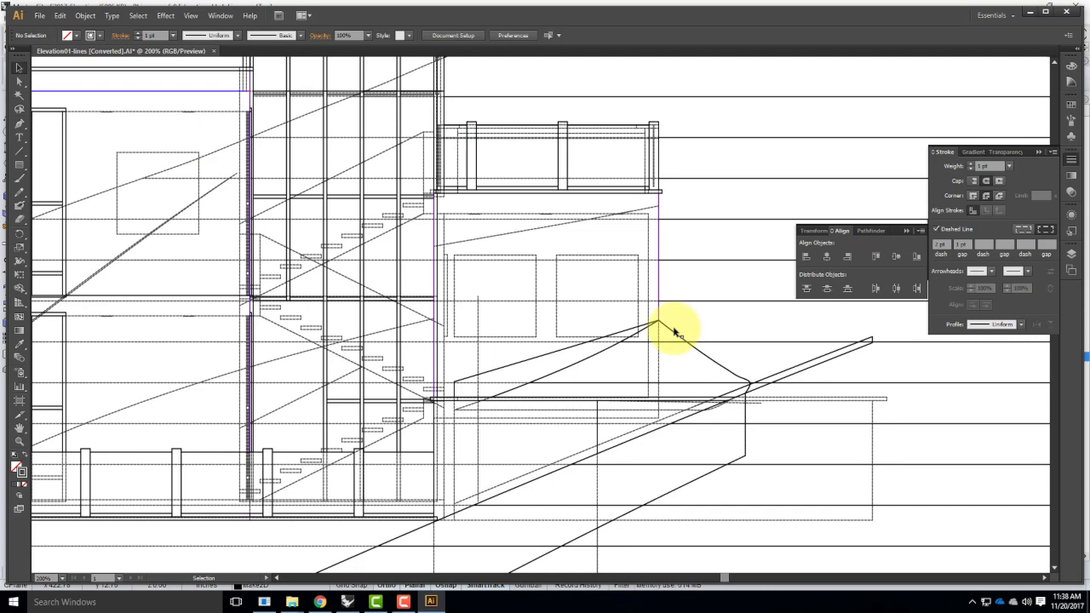
Step: Set the stroke weight of all linework on the Hidden layer to 0.25 pt
click(1071, 253)
click(1045, 459)
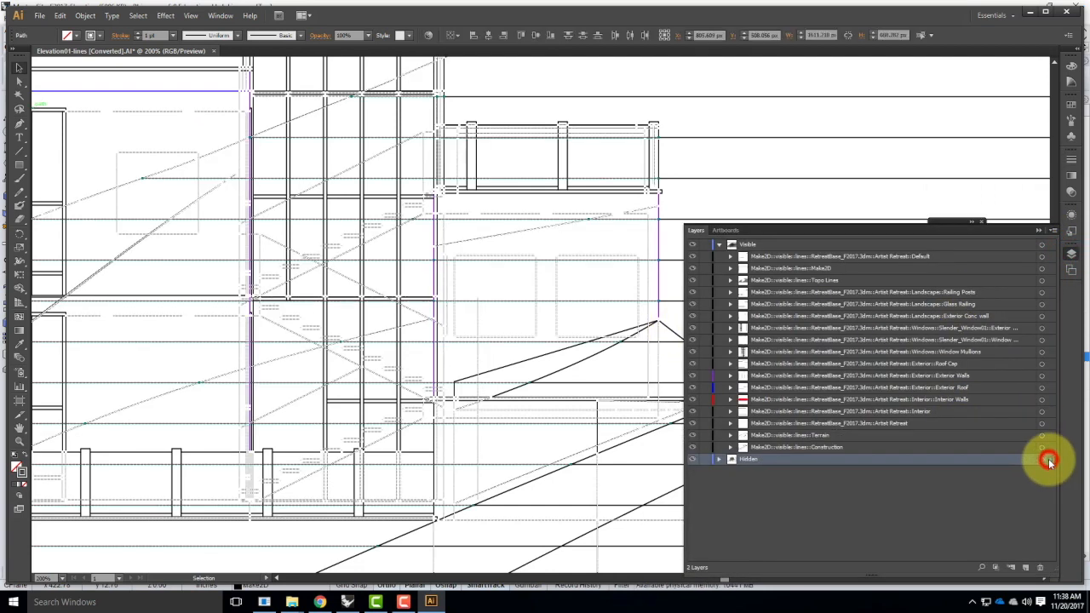
click(1070, 160)
click(986, 165)
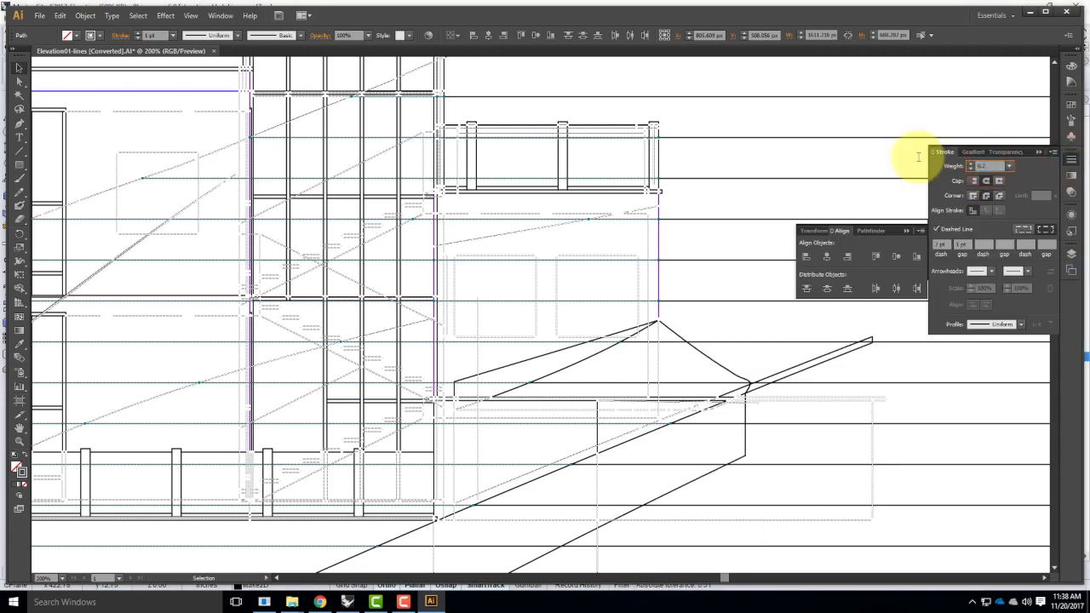
key(Tab)
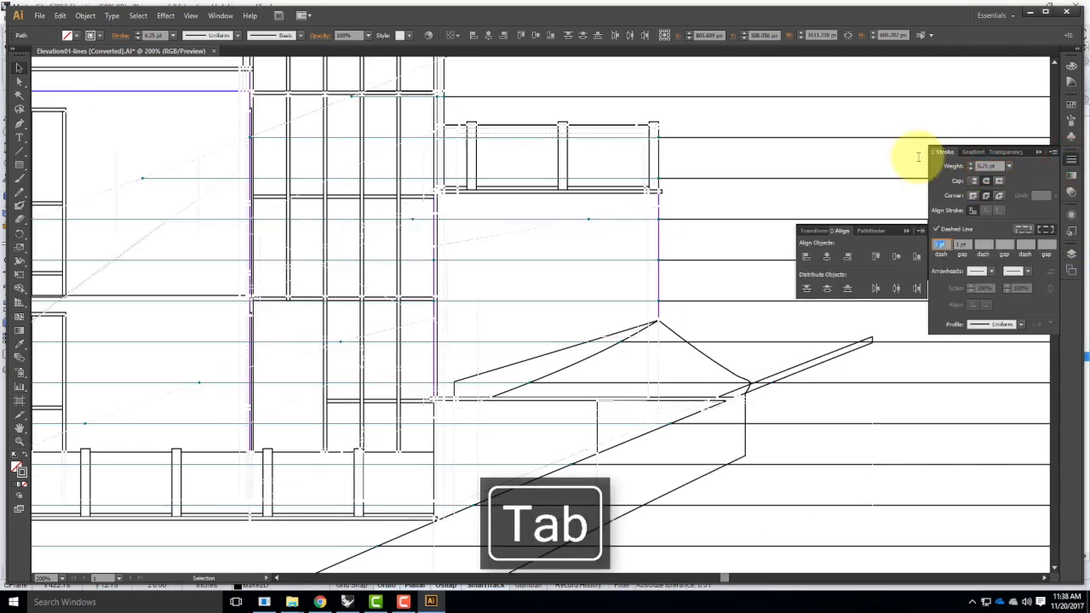
click(594, 108)
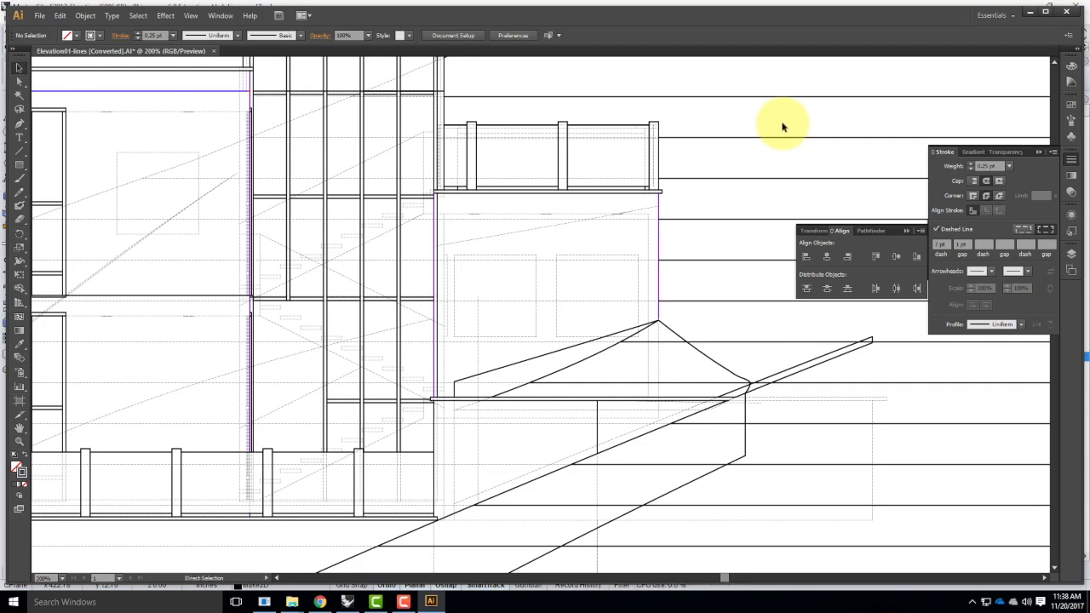
Step: Inspect the dashed hidden lines across the whole elevation and up close
key(ctrl+0)
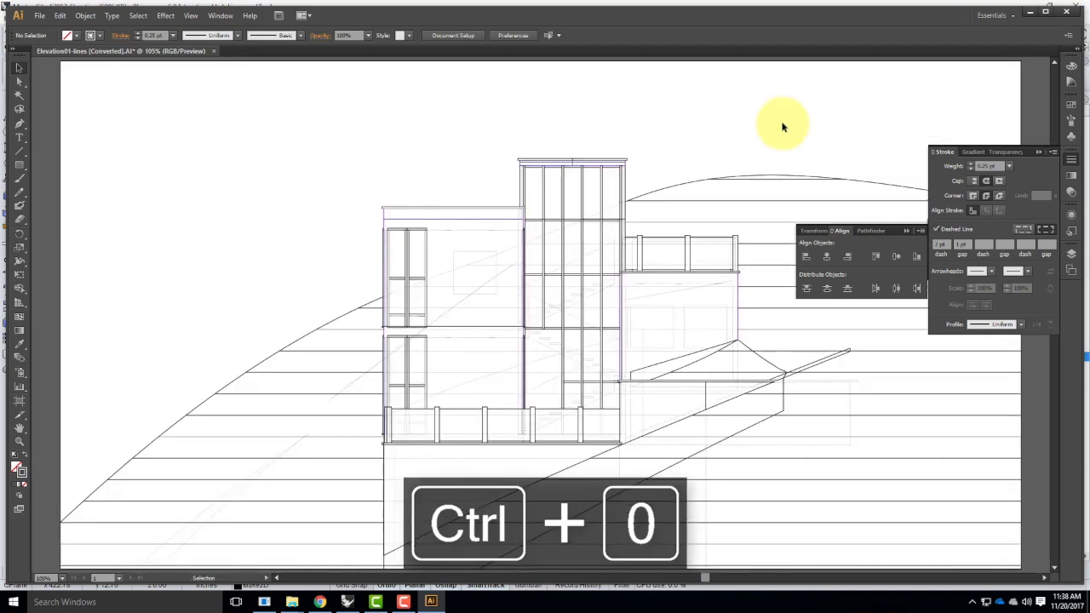
key(ctrl+equal)
key(ctrl+equal)
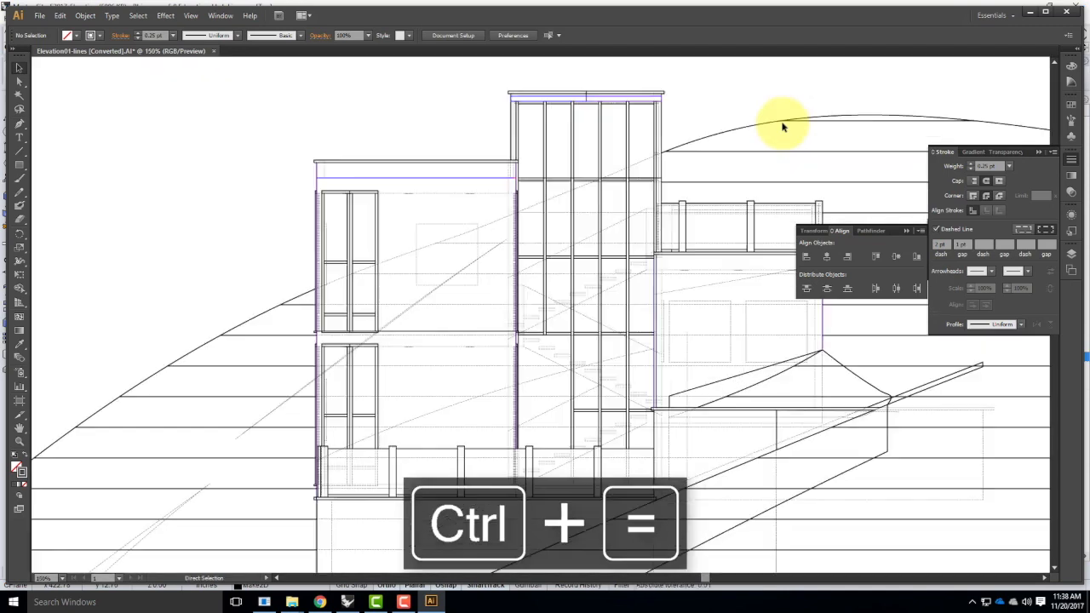
key(ctrl+equal)
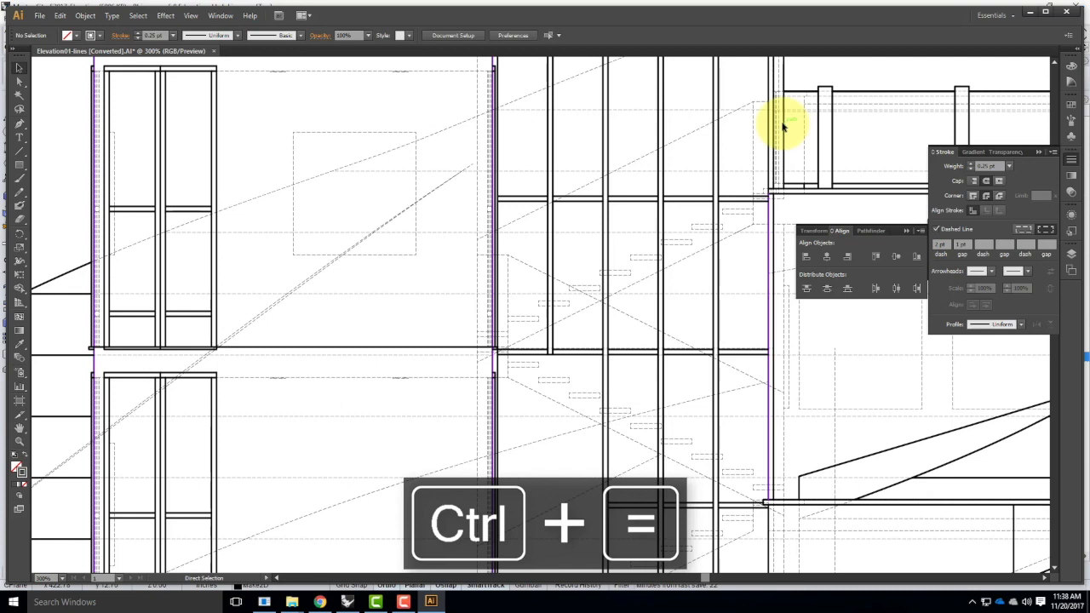
key(ctrl+minus)
key(ctrl+minus)
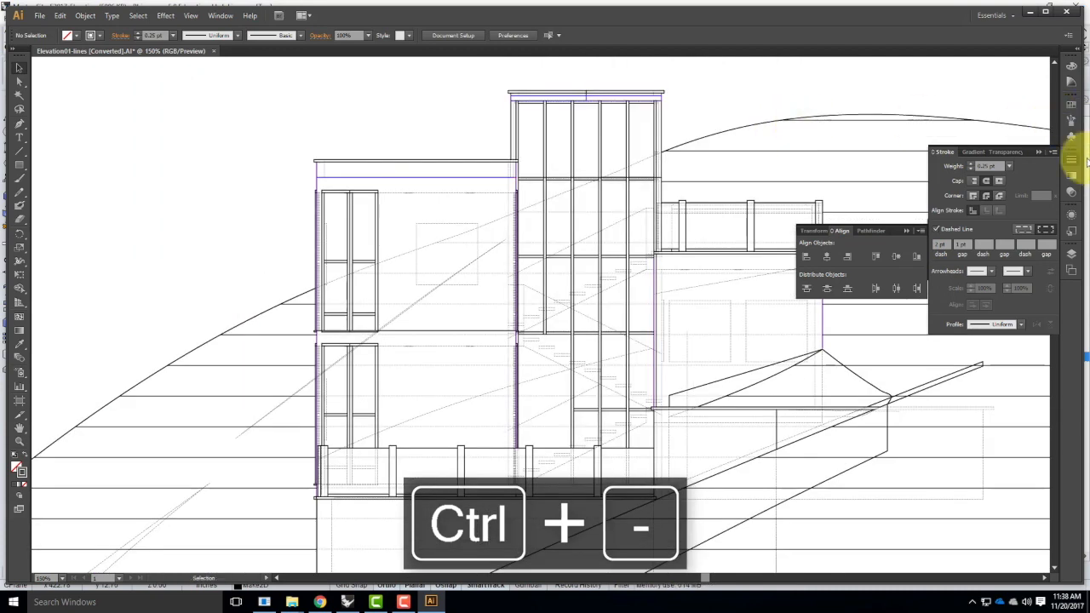
Step: Set the stroke weight of all linework on the visible Topo Lines sublayer to 0.5 pt
click(1071, 253)
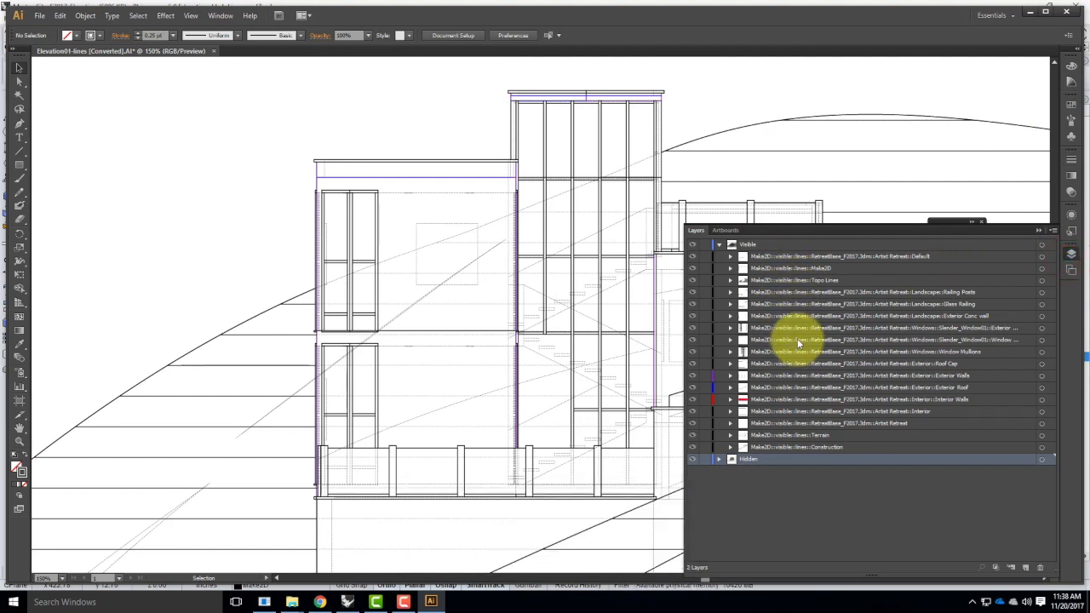
click(789, 256)
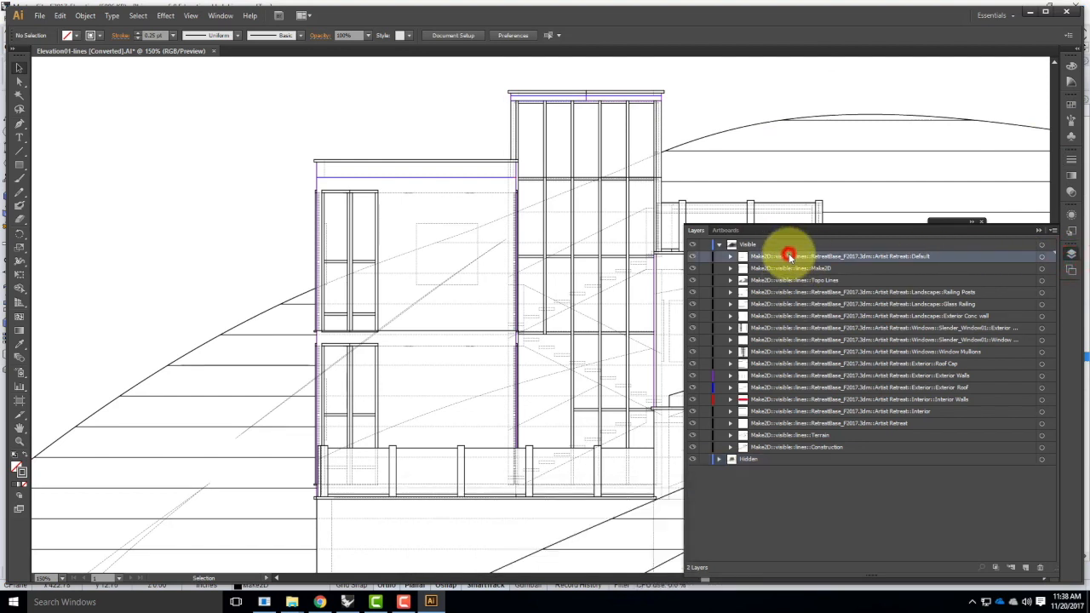
click(790, 268)
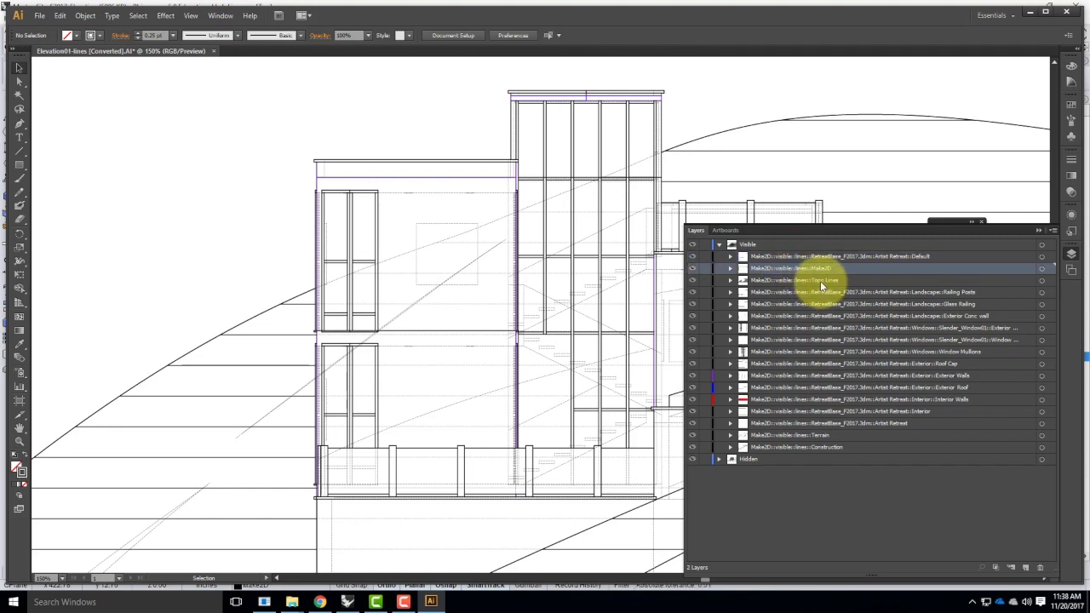
click(820, 280)
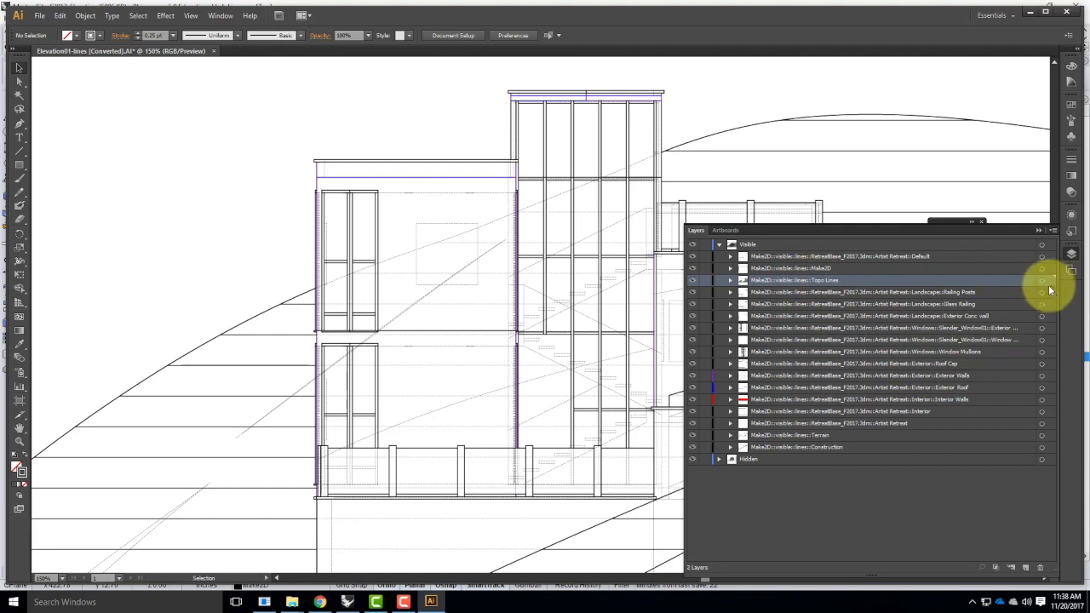
click(1050, 281)
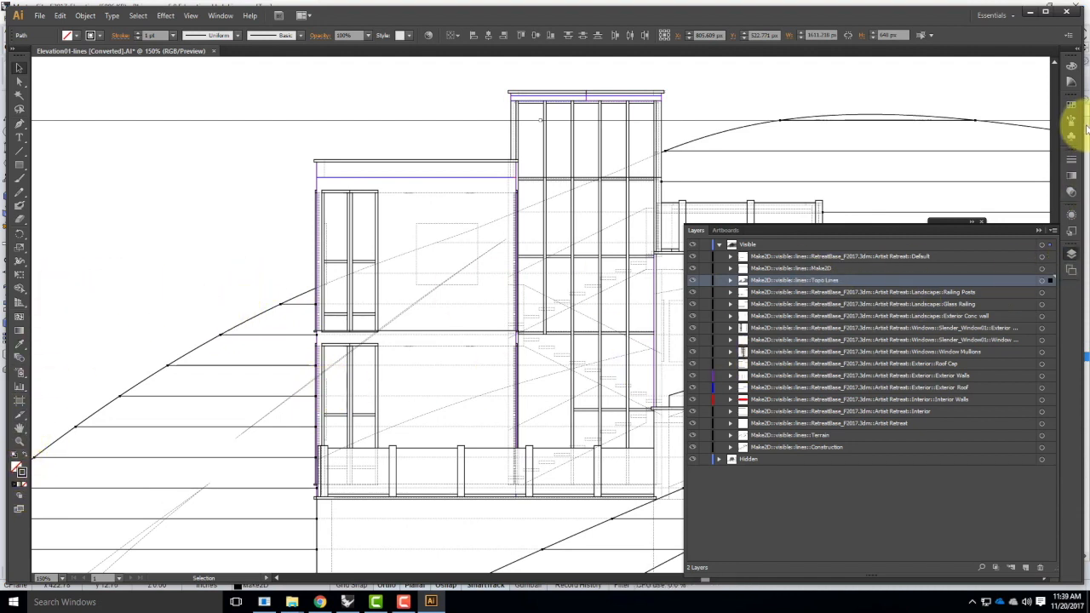
click(1071, 160)
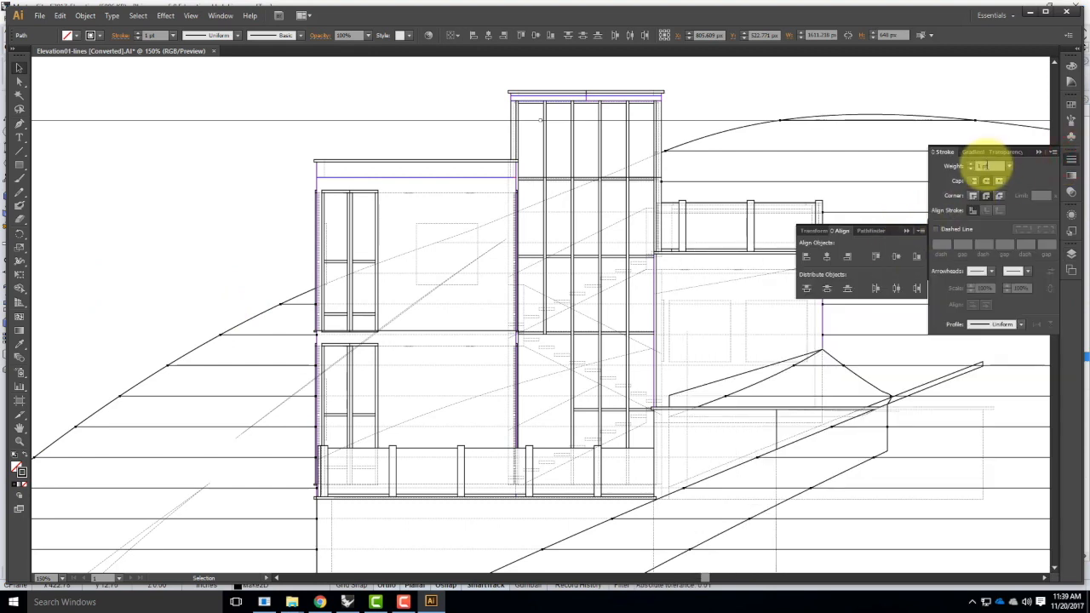
click(989, 165)
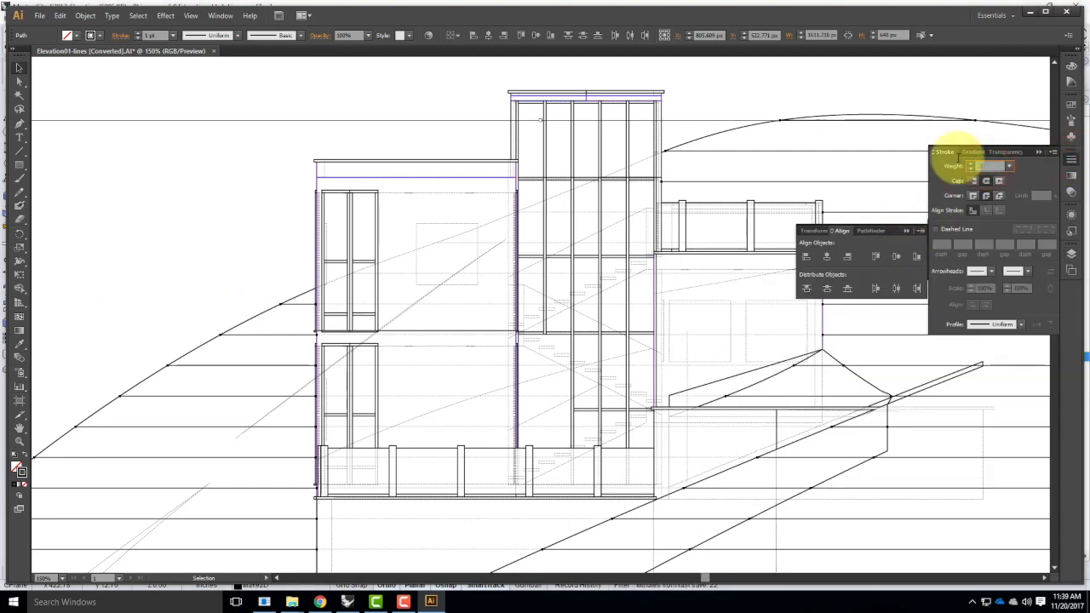
text(0.5)
key(Tab)
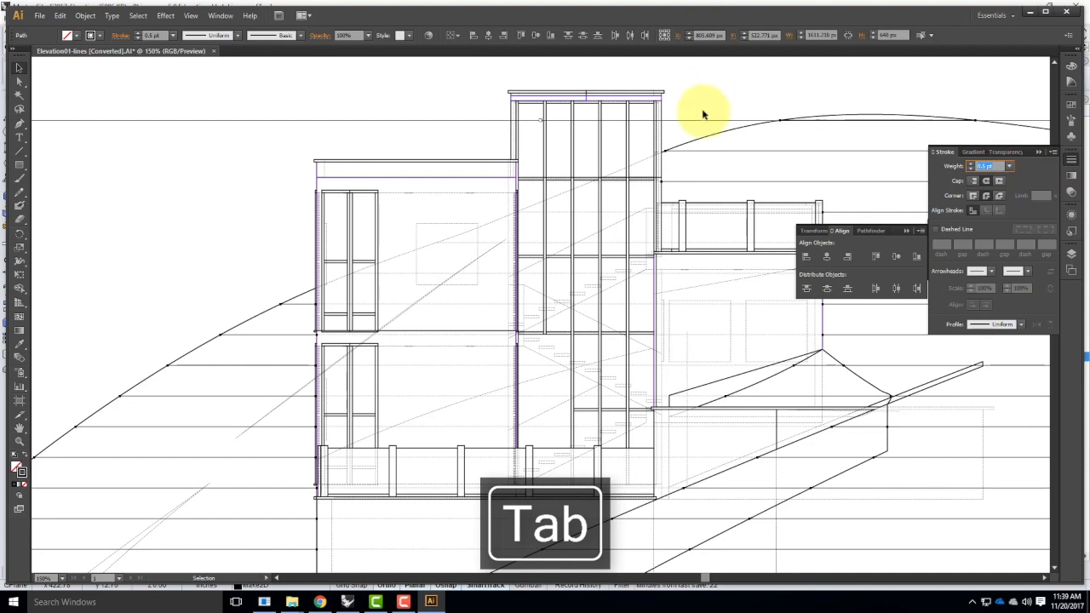
click(706, 101)
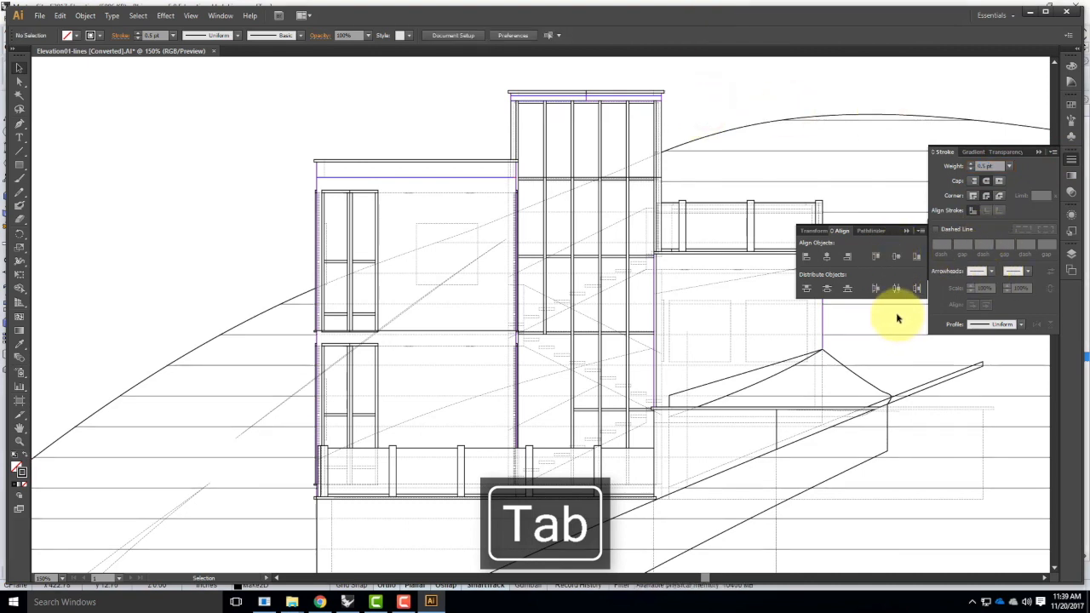
Step: Change the stroke color of all linework on the visible Exterior Walls sublayer to black
click(1071, 253)
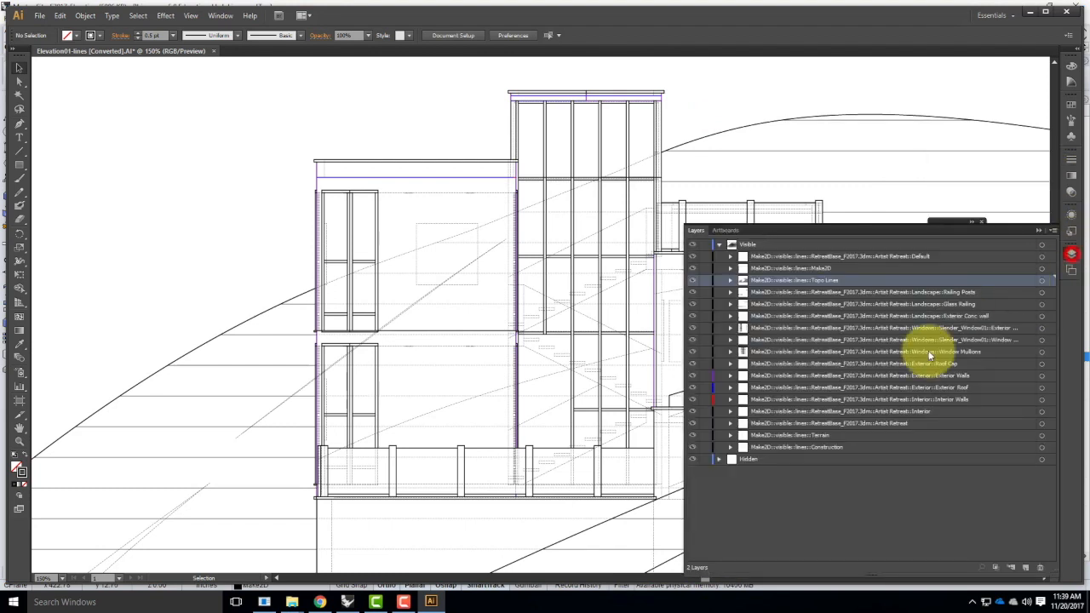
click(1051, 376)
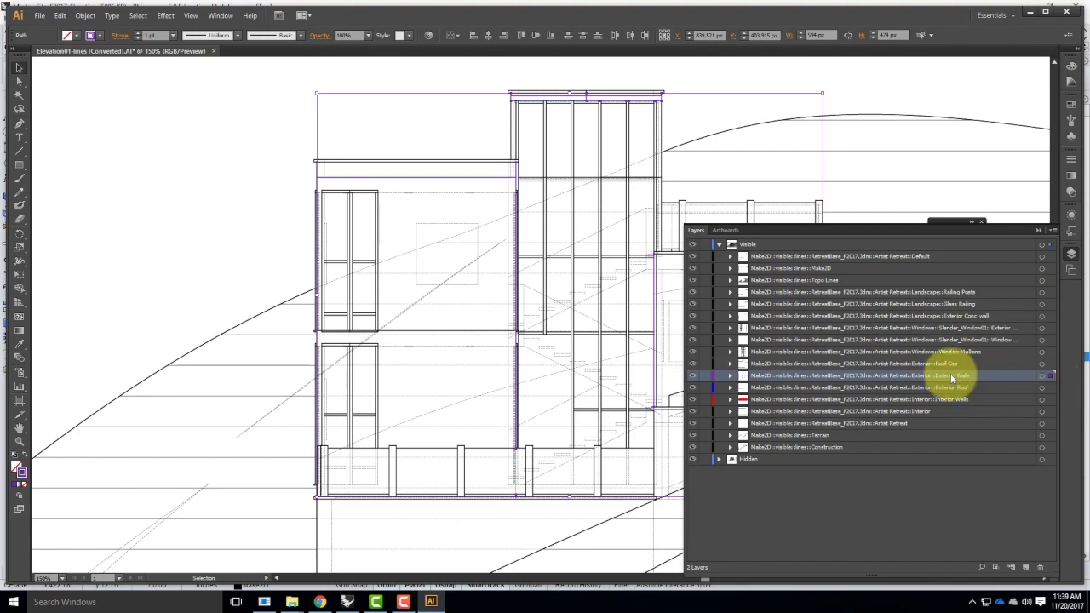
double_click(26, 473)
mouse_move(431, 283)
mouse_down()
mouse_move(364, 407)
mouse_move(376, 375)
mouse_up()
click(662, 232)
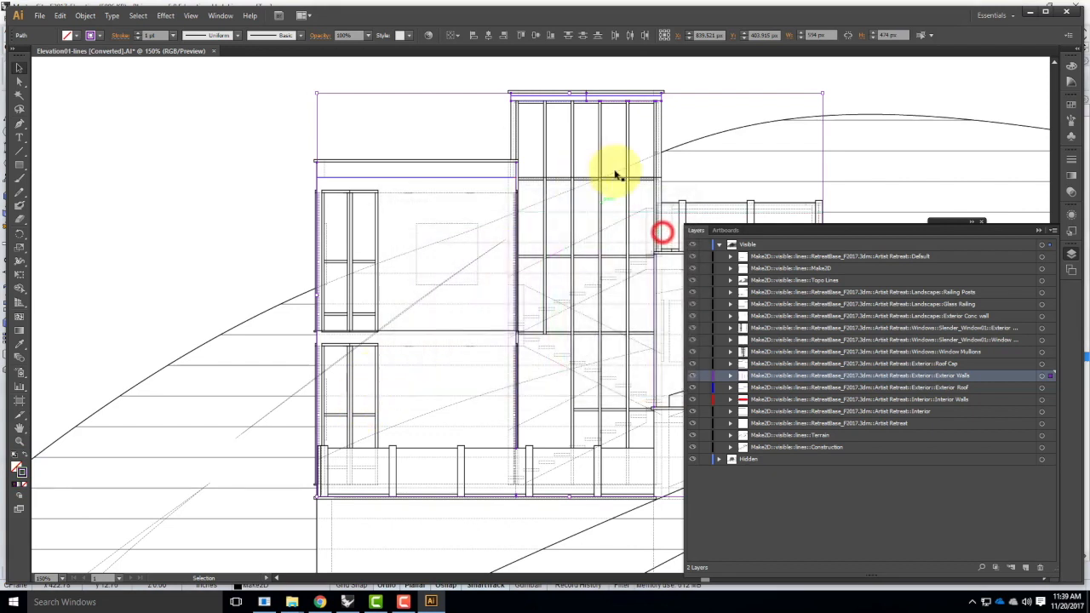
Step: Set the stroke weight of the exterior wall lines to 1.25 pt
click(1073, 161)
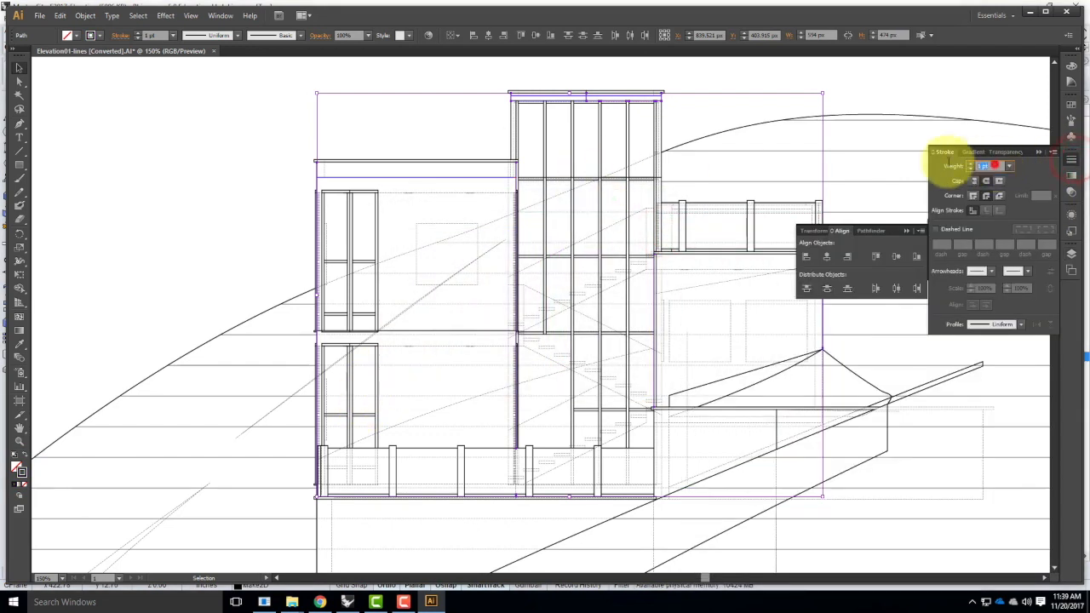
text(5)
key(Tab)
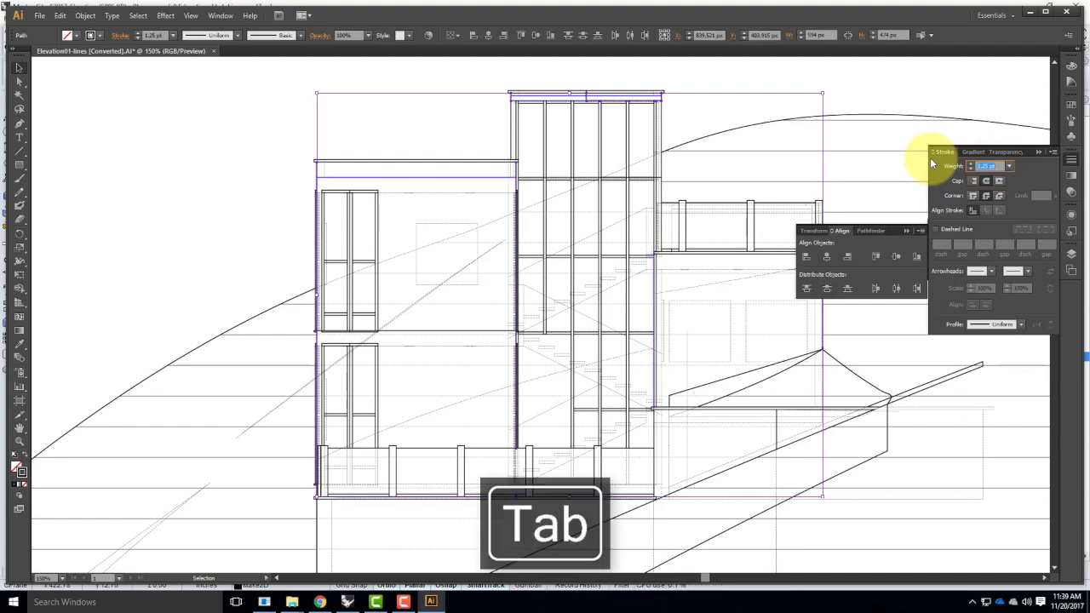
click(249, 152)
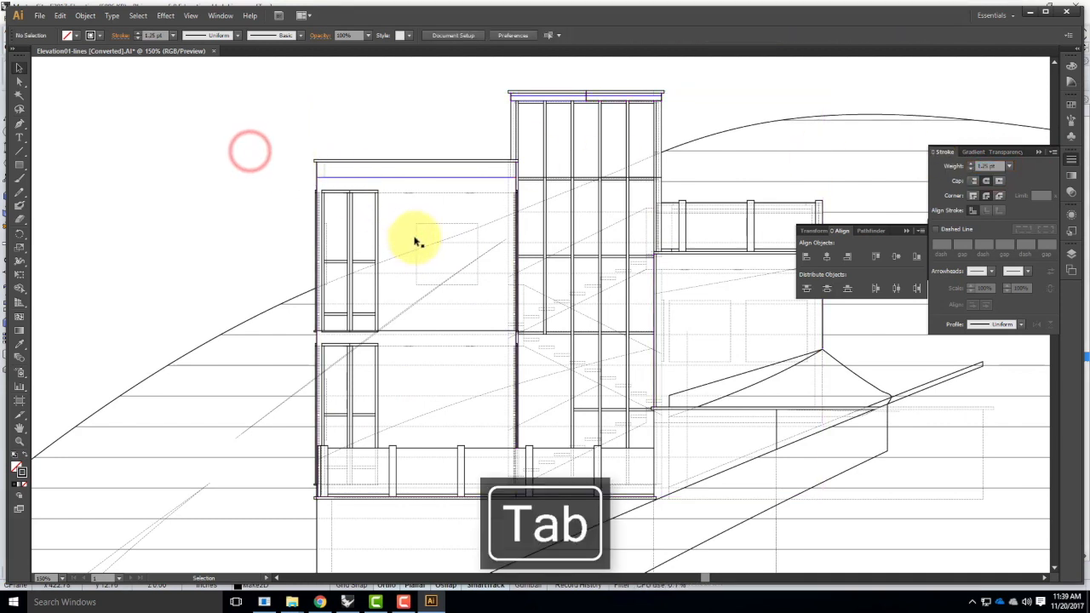
Step: Set the stroke weight of the linework on the visible Window Mullions and both Slender_Window01 sublayers to 0.75 pt
click(1071, 254)
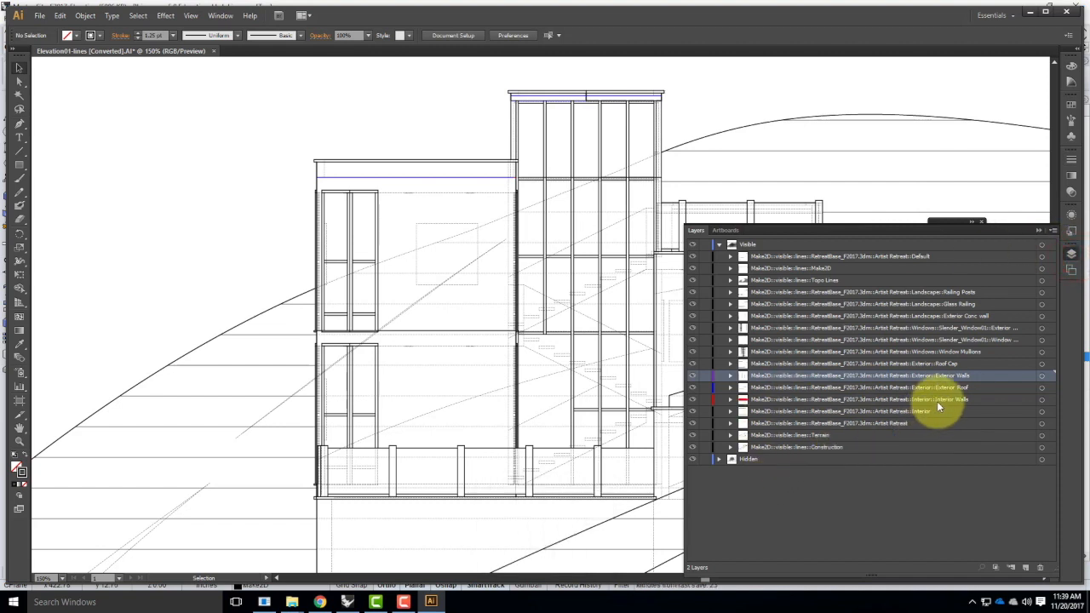
click(954, 351)
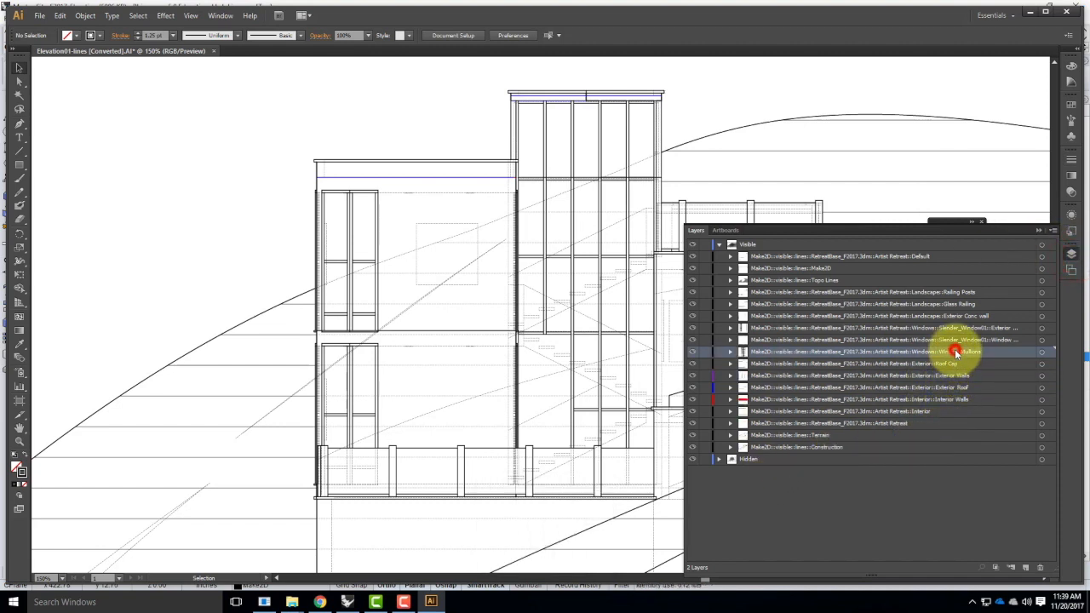
click(1049, 352)
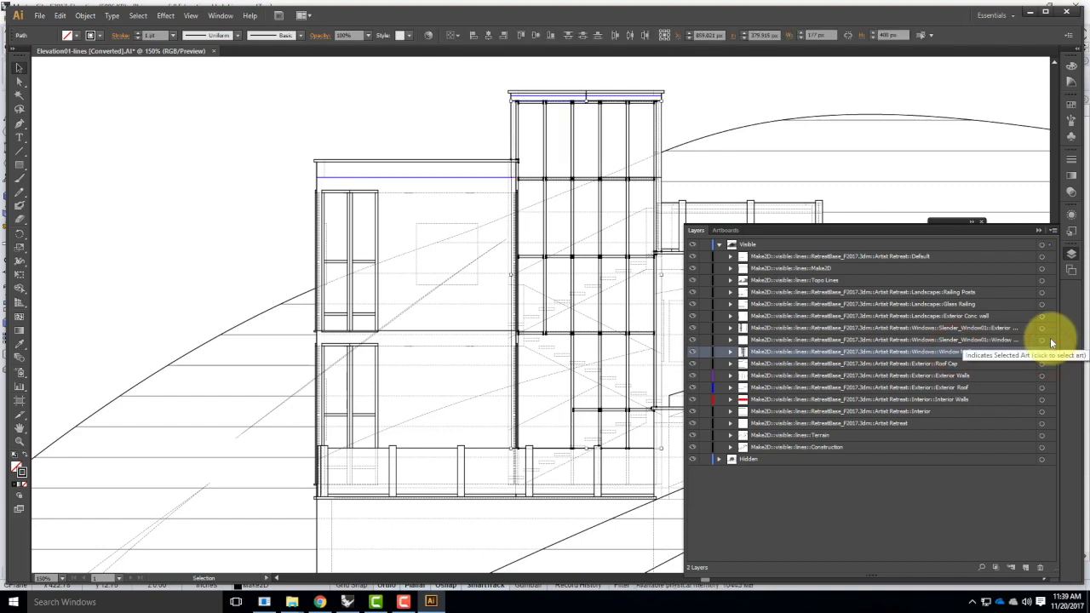
shift+click(1050, 340)
shift+click(1051, 329)
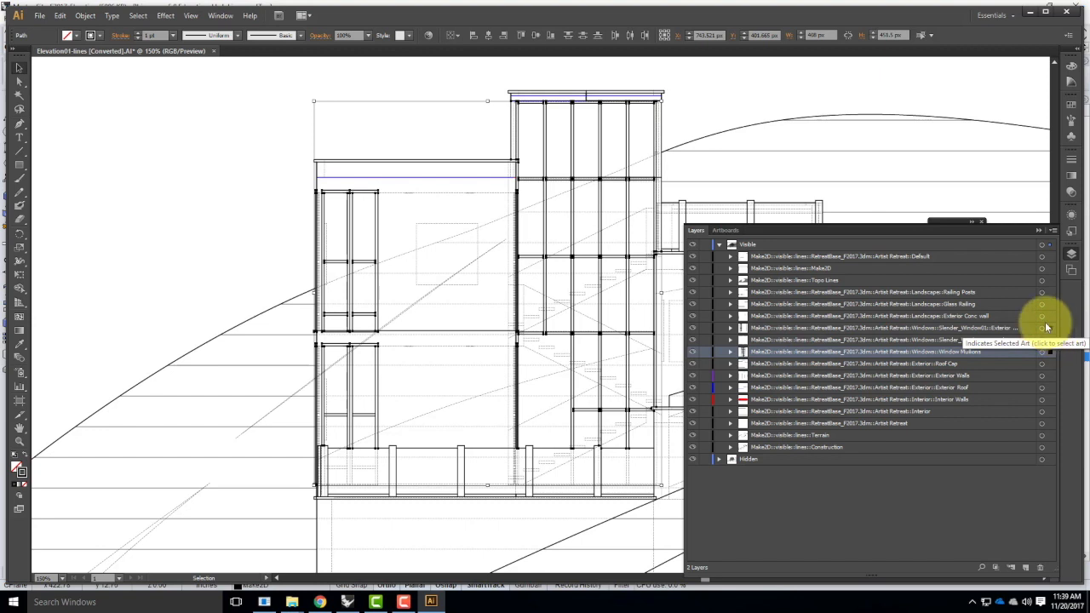
click(1071, 160)
click(993, 166)
text(0.75)
key(Tab)
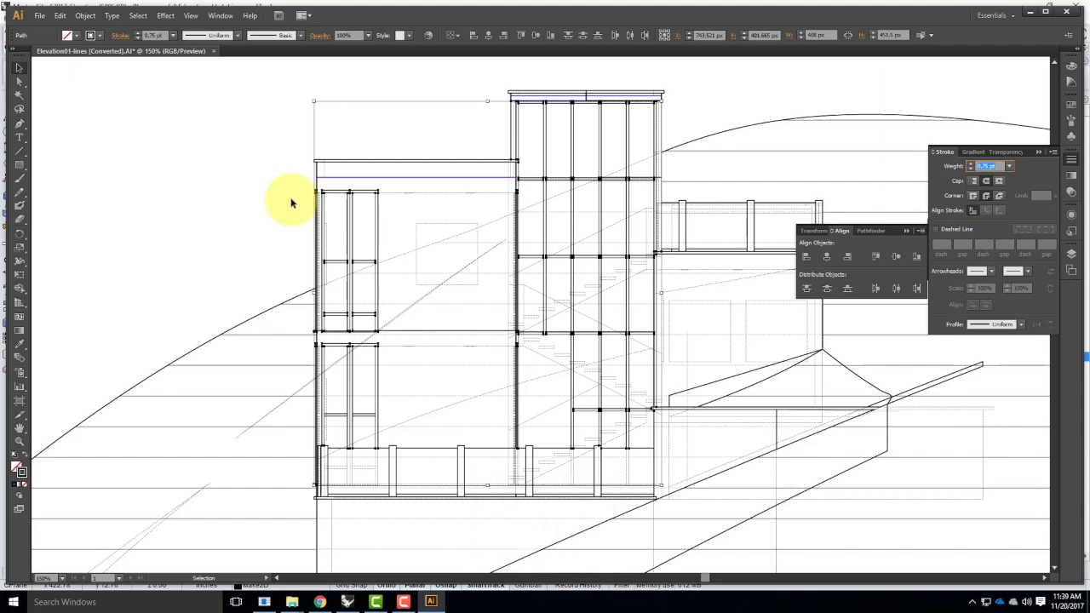
click(226, 156)
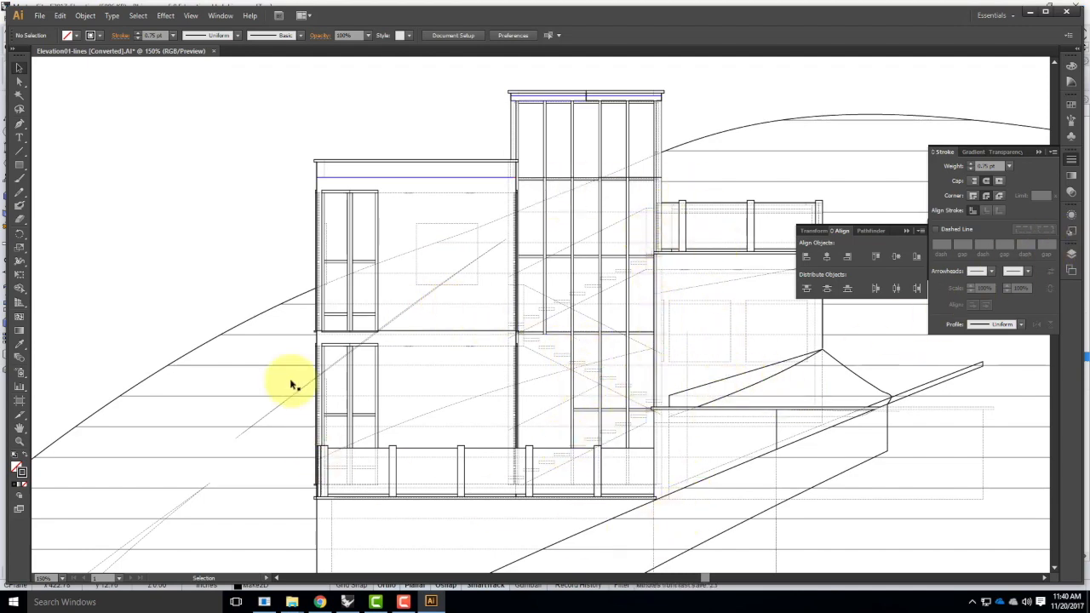
Step: Set the stroke weight of the vertical exterior wall edge at the far left of the building to 2 pt
scroll(335, 207, down, 2)
scroll(358, 207, down, 1)
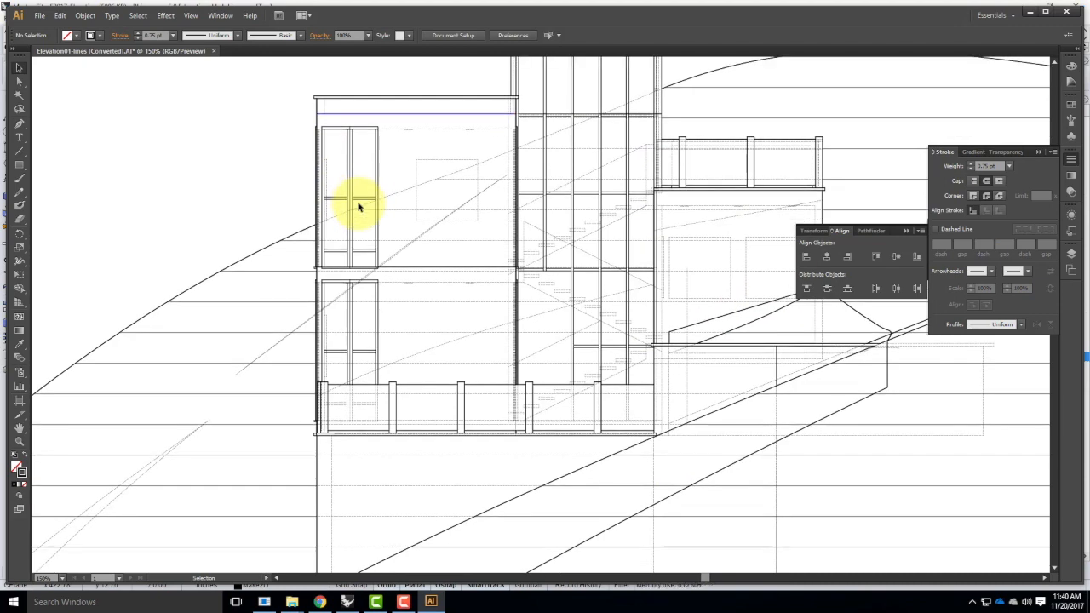
scroll(324, 83, up, 2)
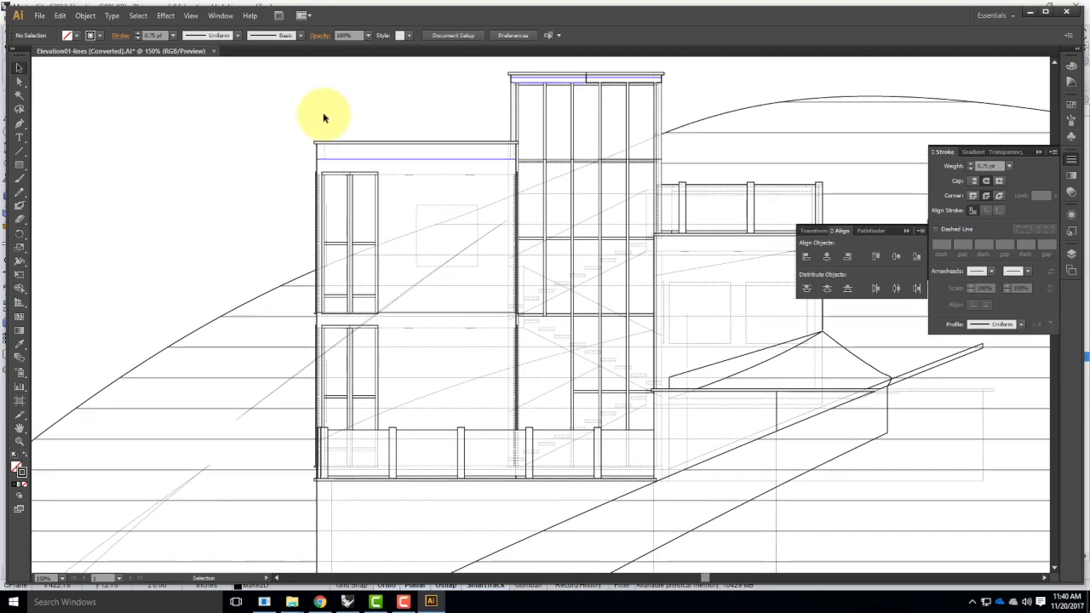
click(317, 154)
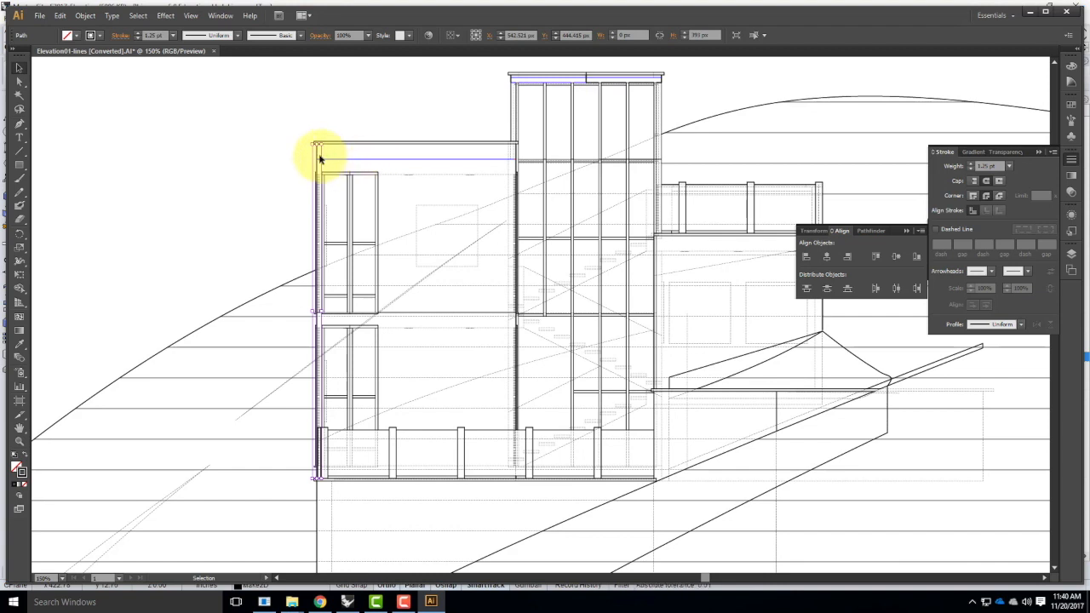
click(173, 35)
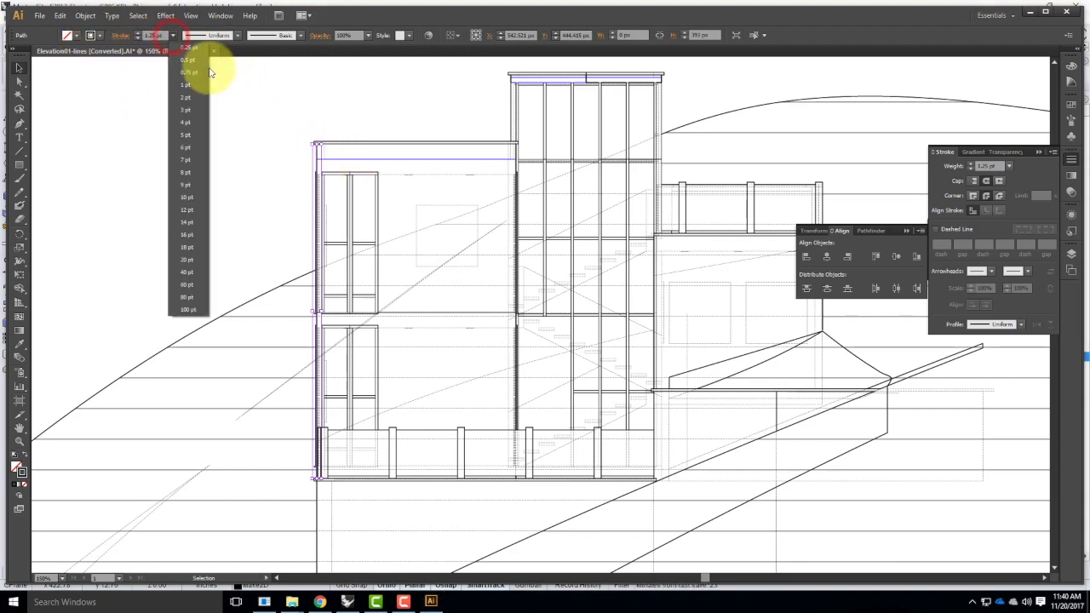
click(191, 98)
click(253, 128)
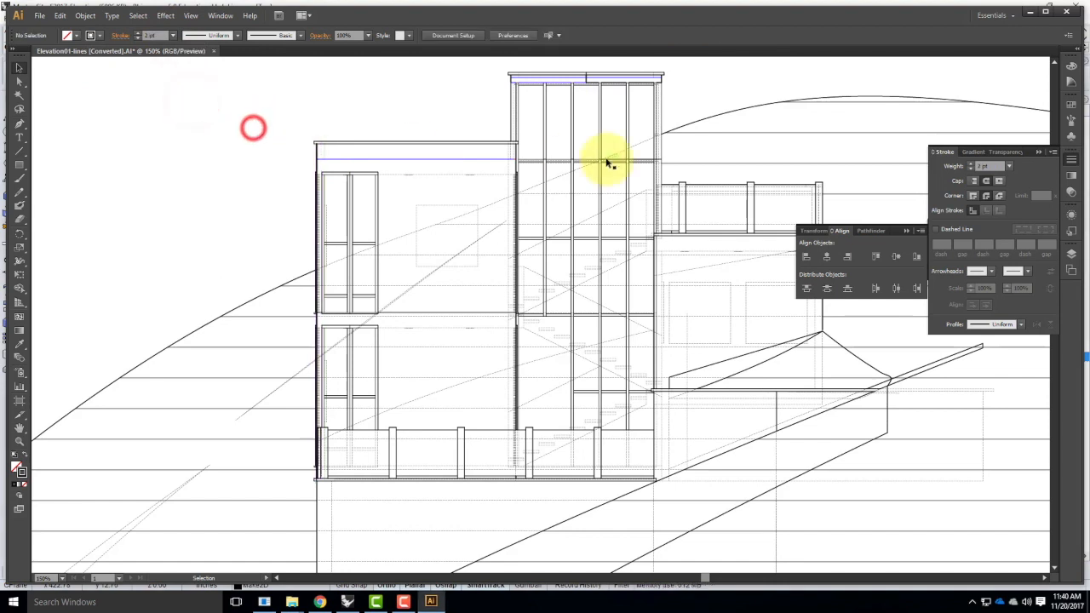
Step: Set the stroke weight of the roof cap lines on the lower left volume to 1.5 pt
click(333, 143)
click(173, 35)
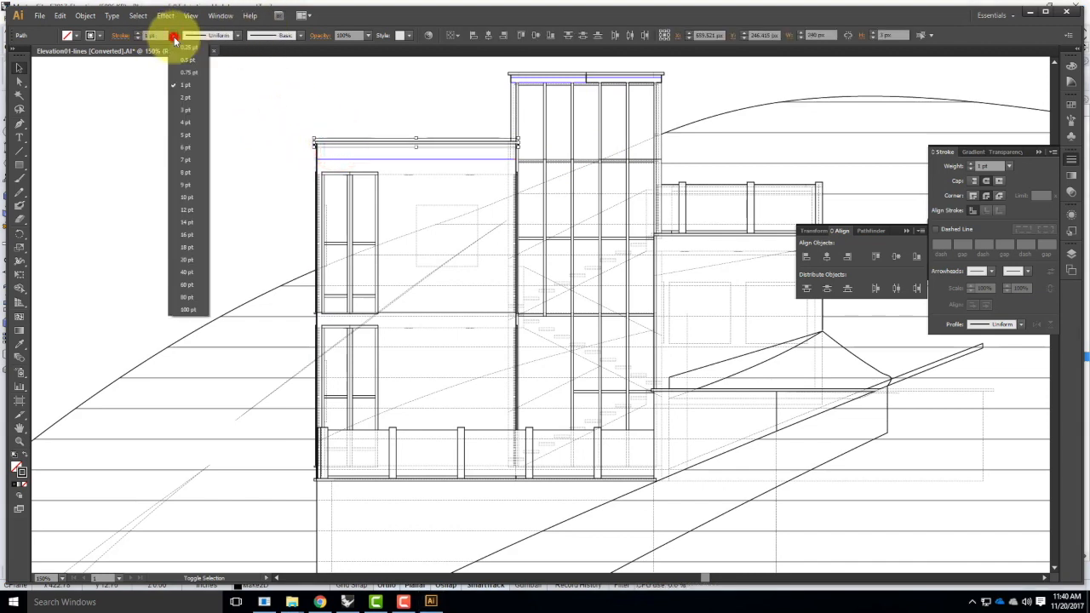
click(176, 30)
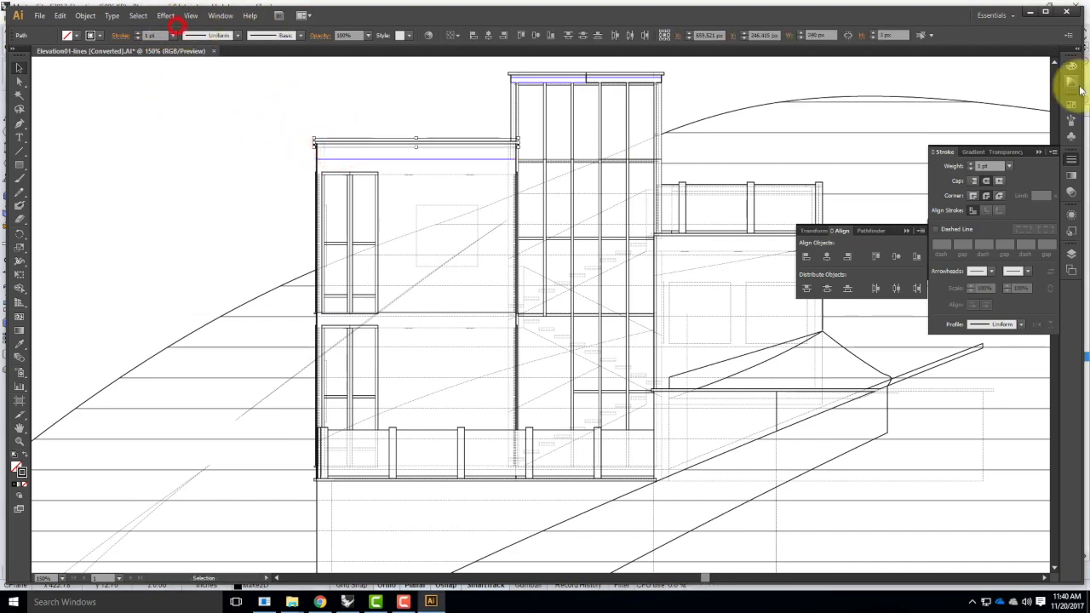
drag(977, 168, 906, 158)
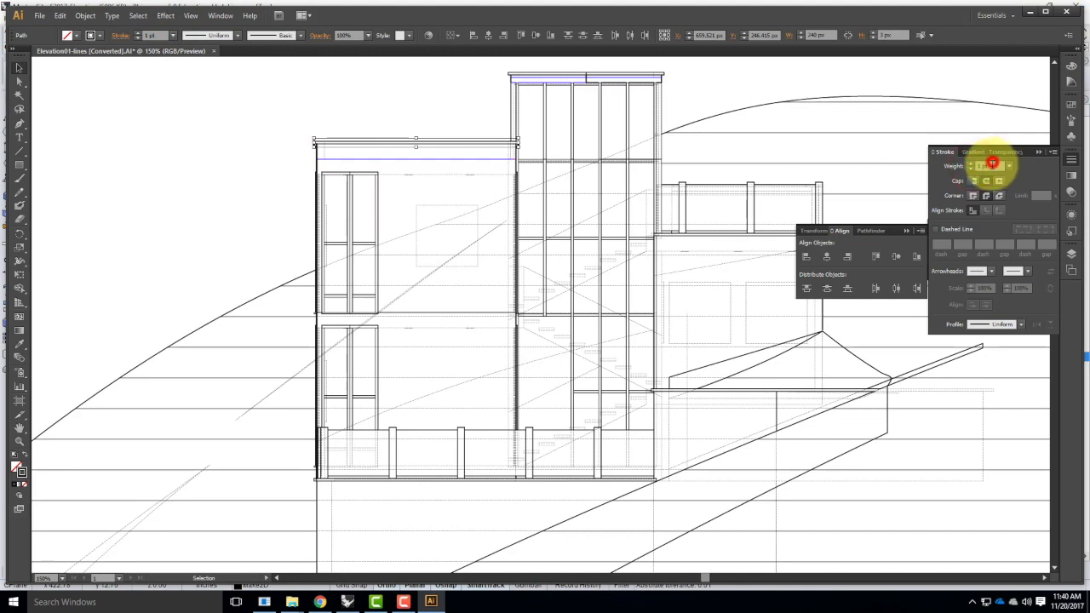
click(992, 163)
text(1.5)
key(Tab)
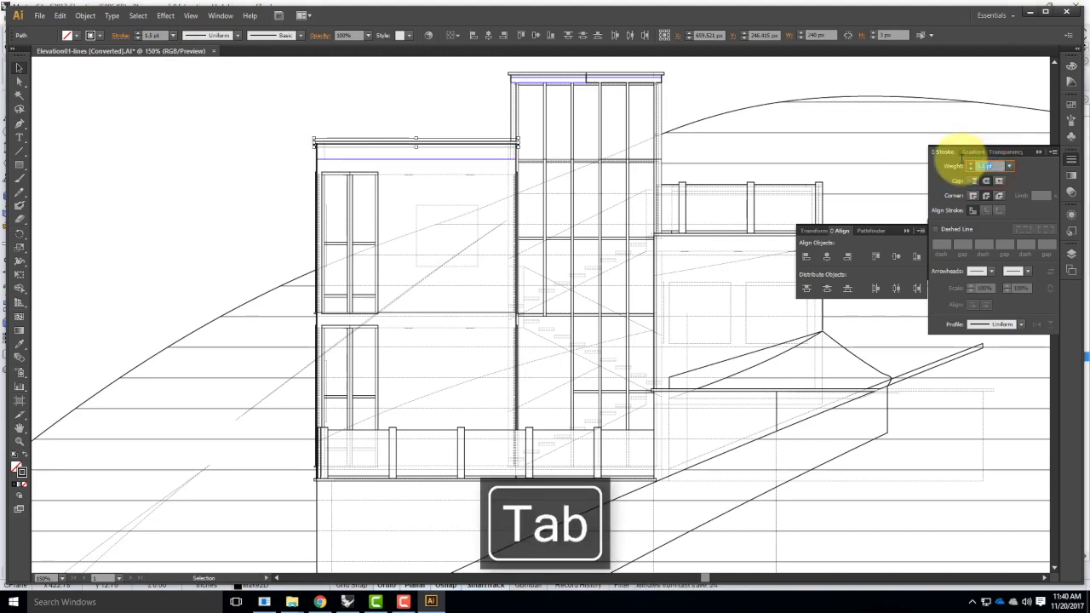
click(471, 104)
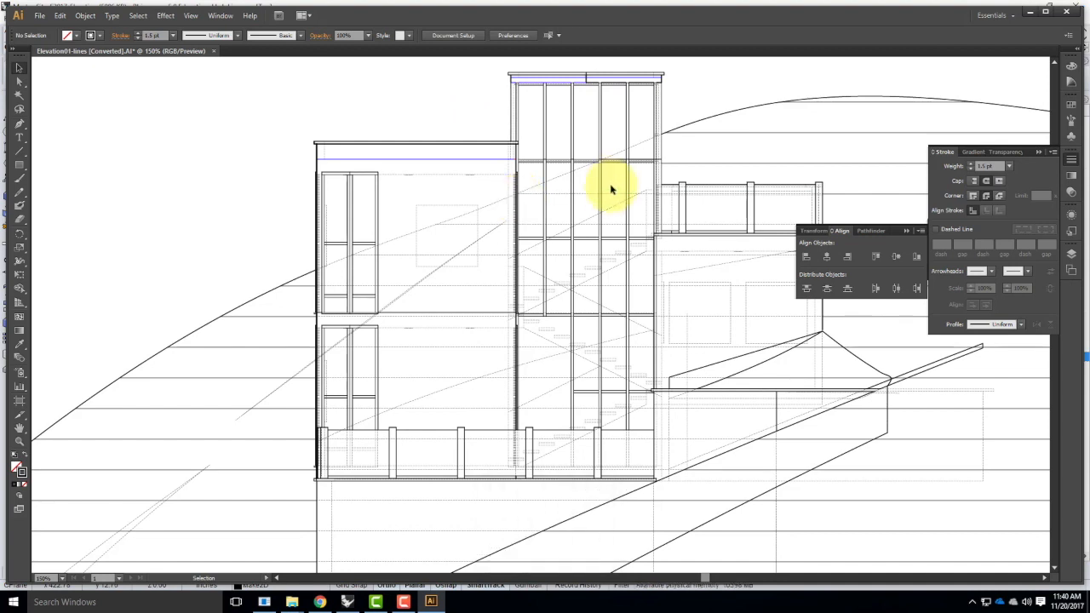
Step: Delete the short vertical line segments at the upper right end of the lower sloping ground line
key(ctrl+minus)
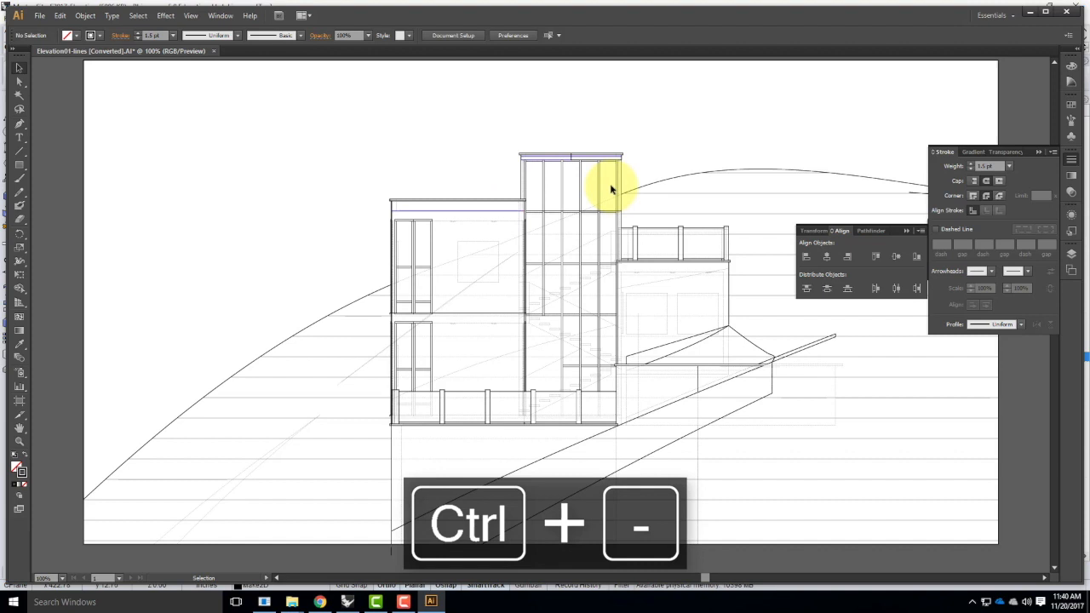
click(772, 384)
scroll(749, 372, down, 3)
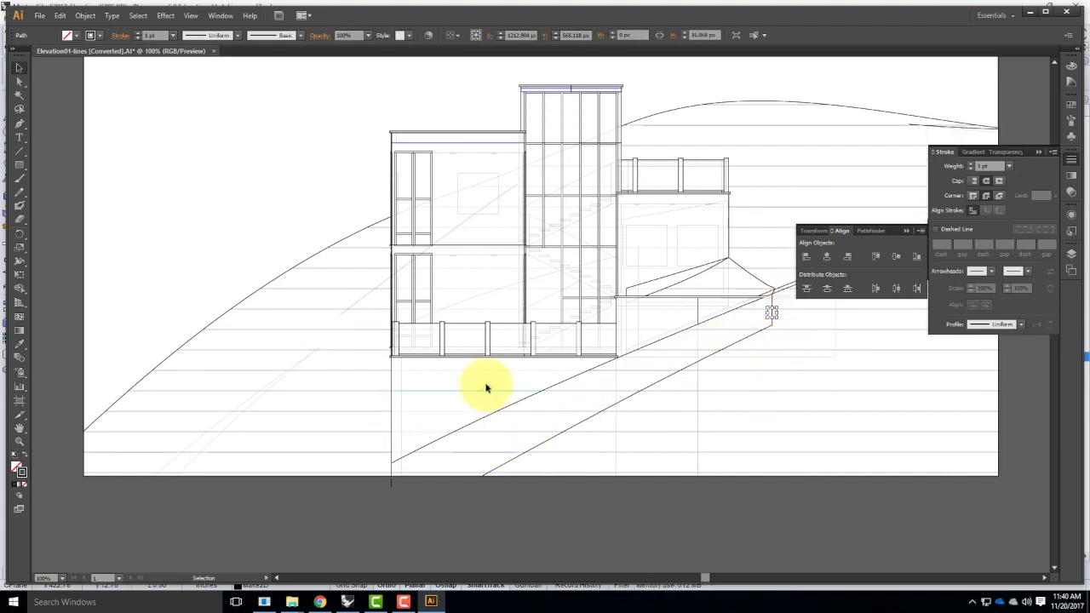
key(Delete)
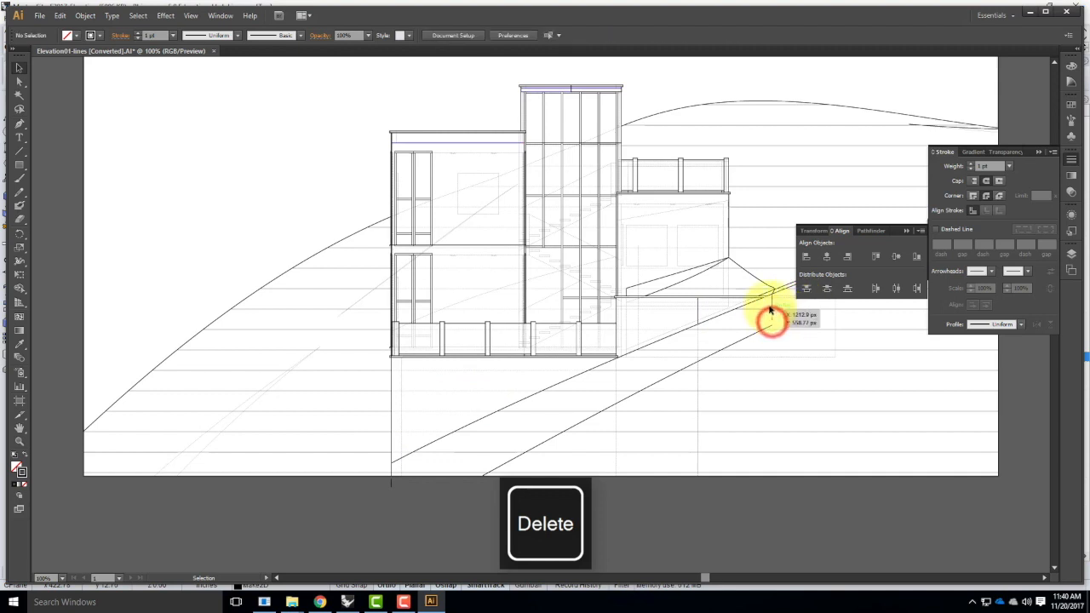
click(772, 304)
key(Delete)
click(771, 311)
click(771, 307)
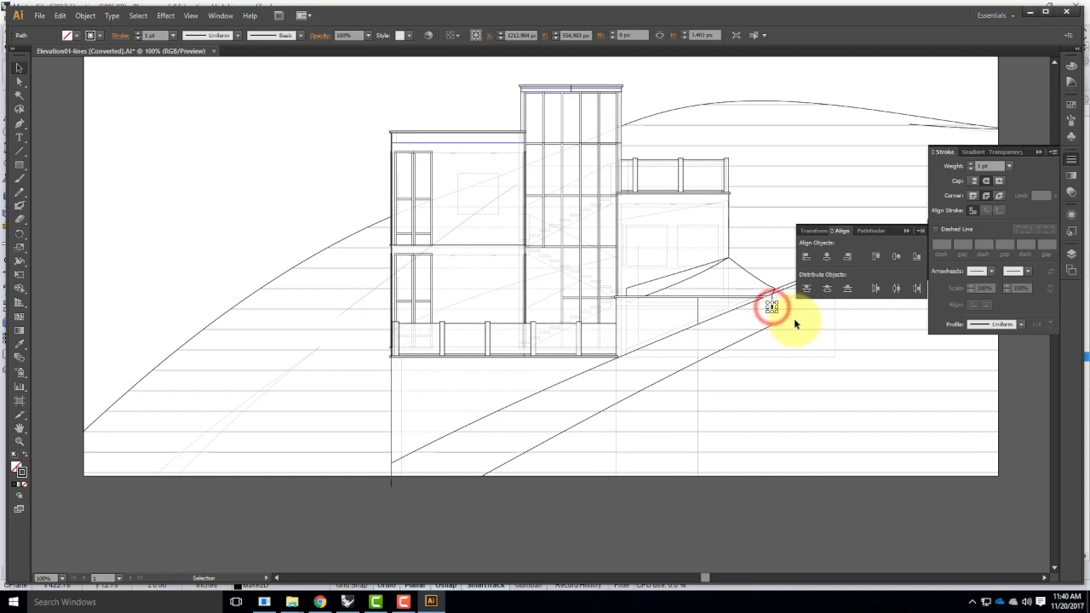
Step: Try deleting all linework on the visible Construction sublayer, and undo the deletion
click(1072, 254)
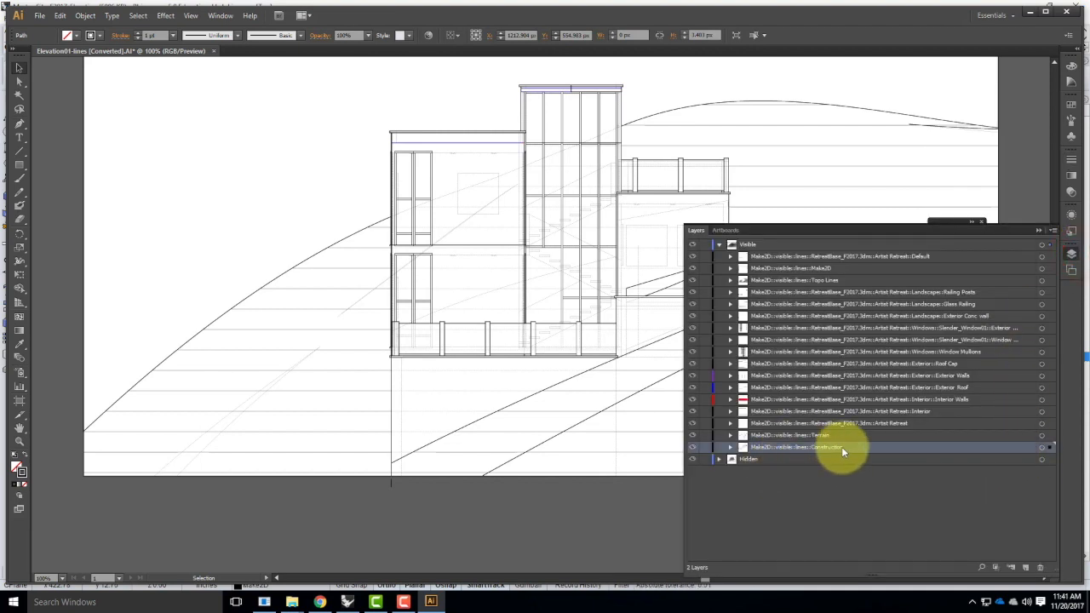
click(1050, 447)
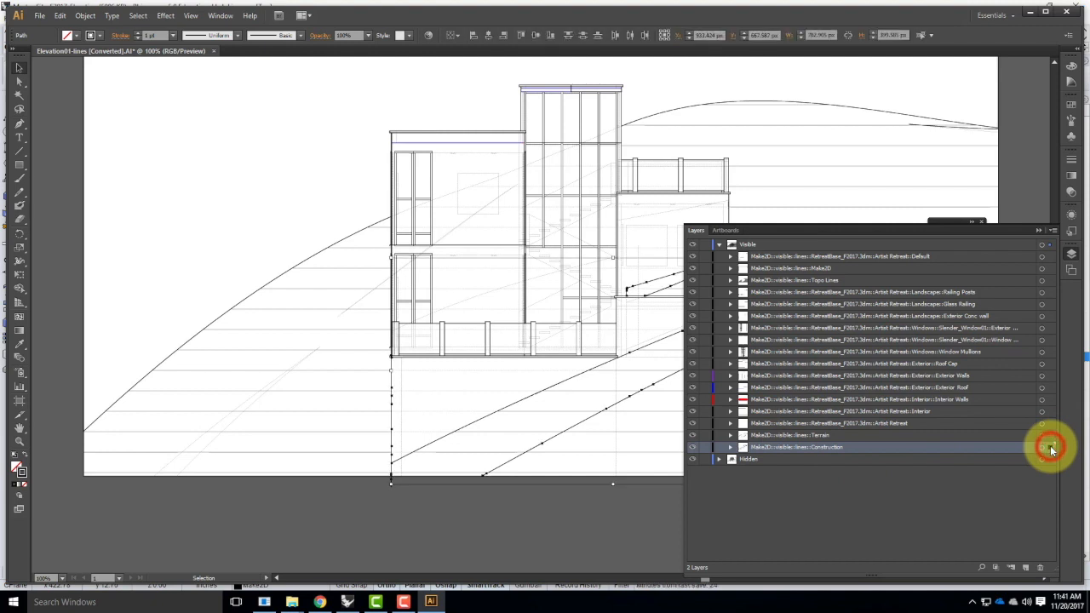
key(Delete)
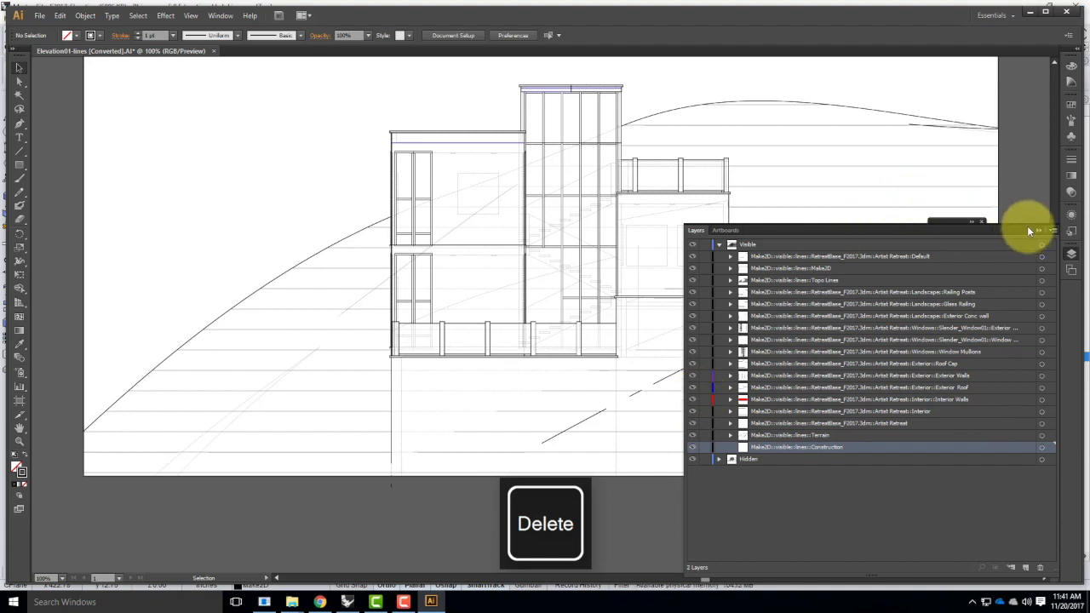
key(ctrl+z)
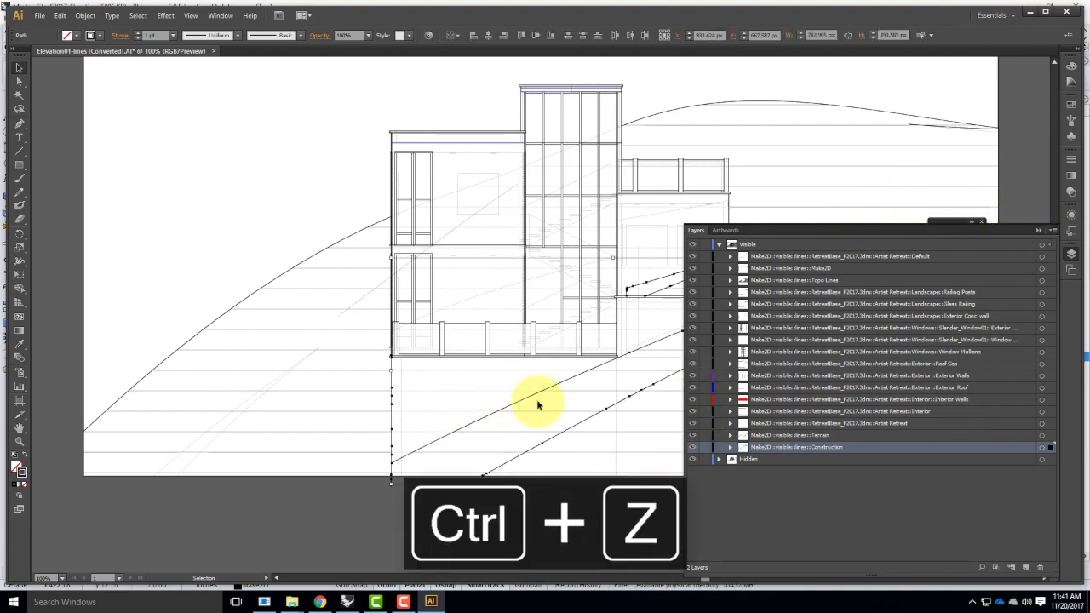
click(534, 400)
key(Escape)
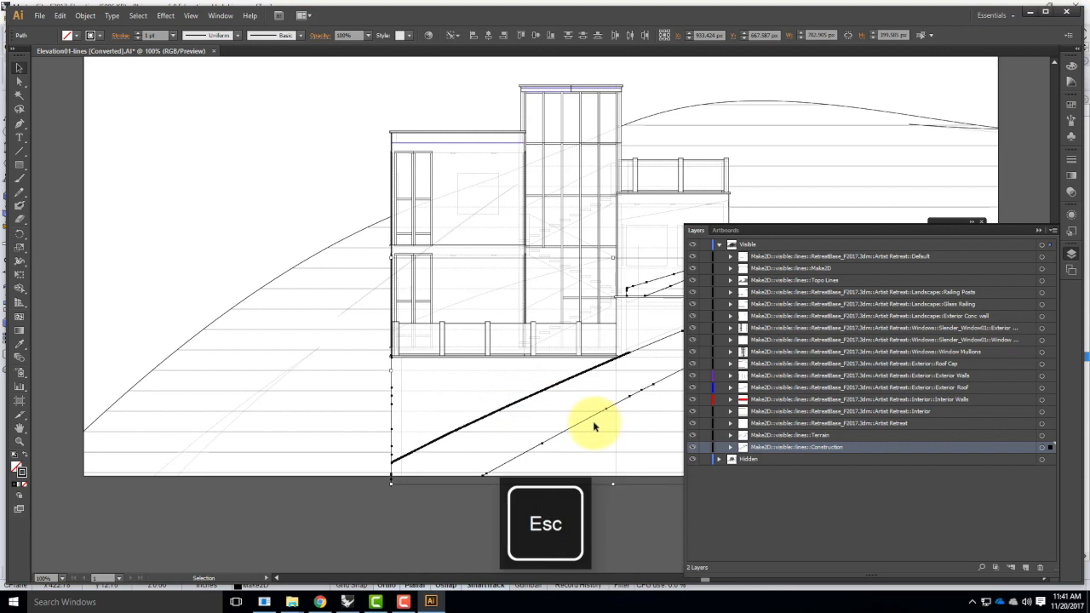
Step: Delete segments of the lower sloping ground line one by one, plus the hidden concrete wall line crossing it
click(589, 418)
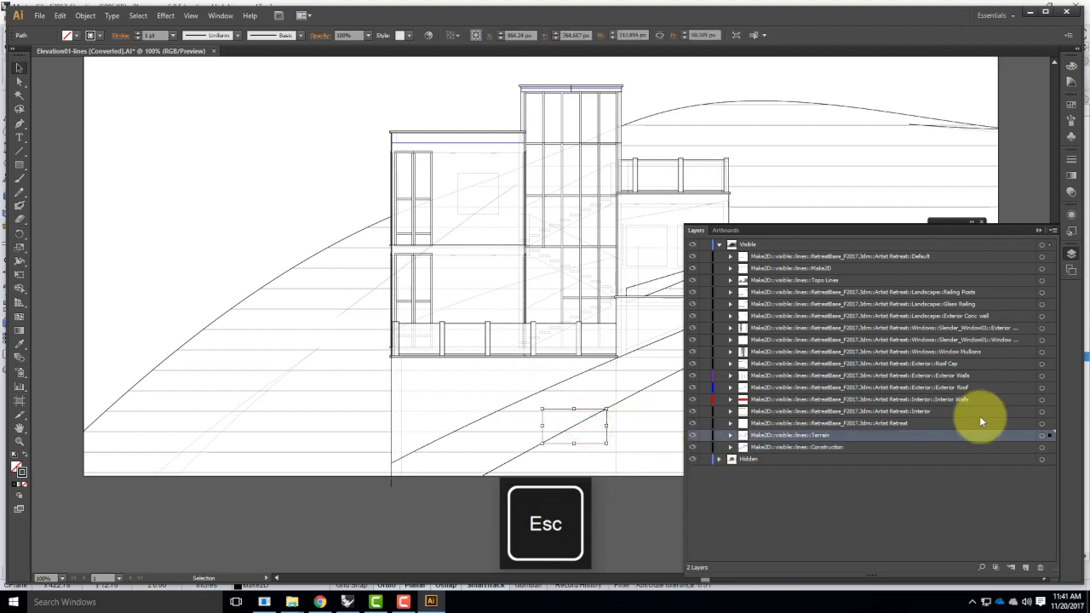
key(Delete)
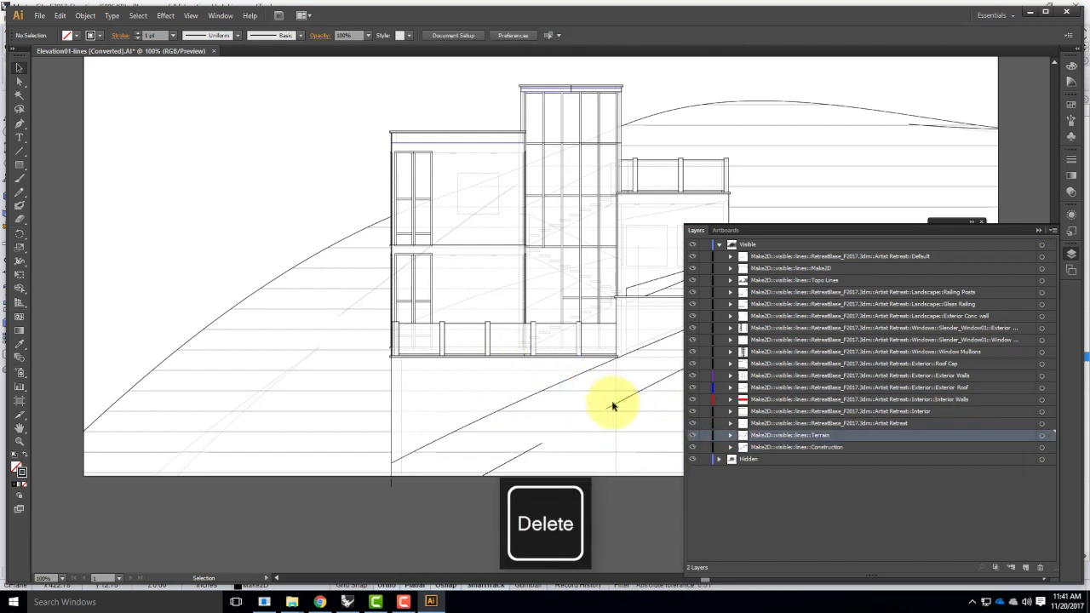
click(620, 403)
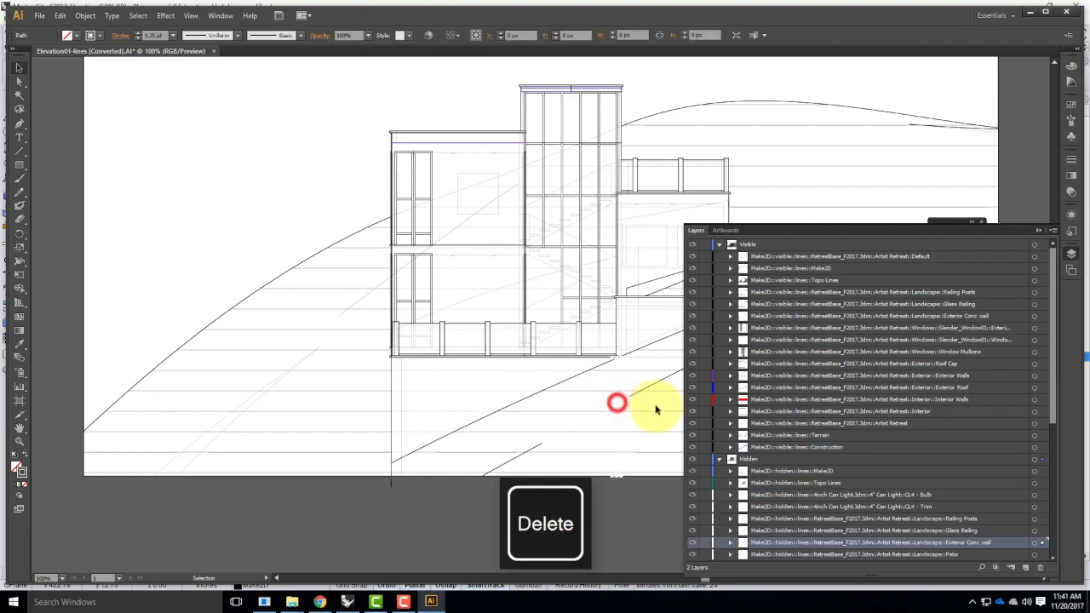
click(638, 396)
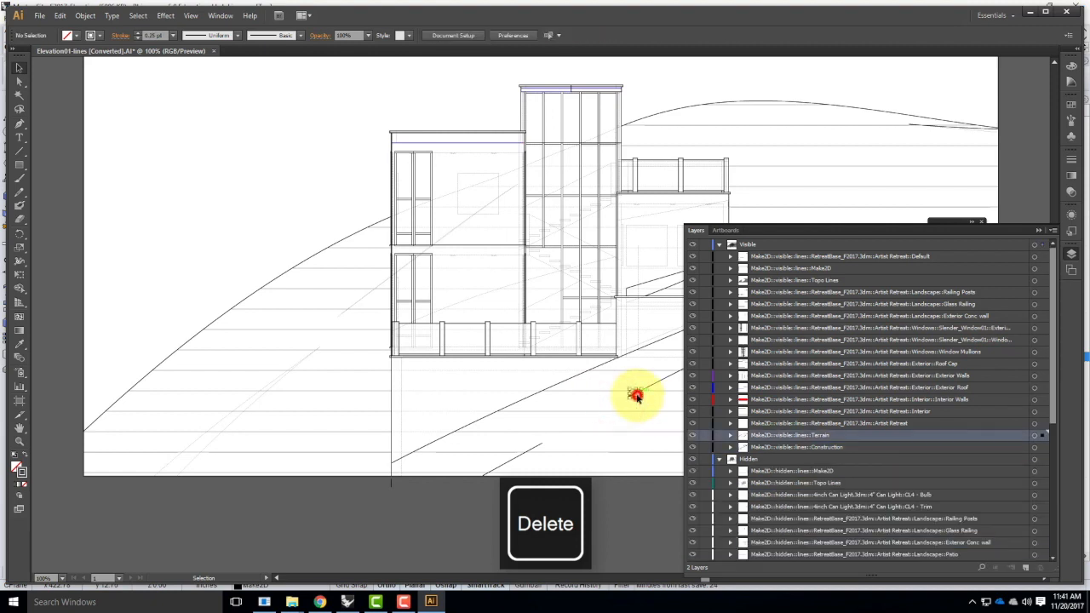
click(539, 446)
click(486, 475)
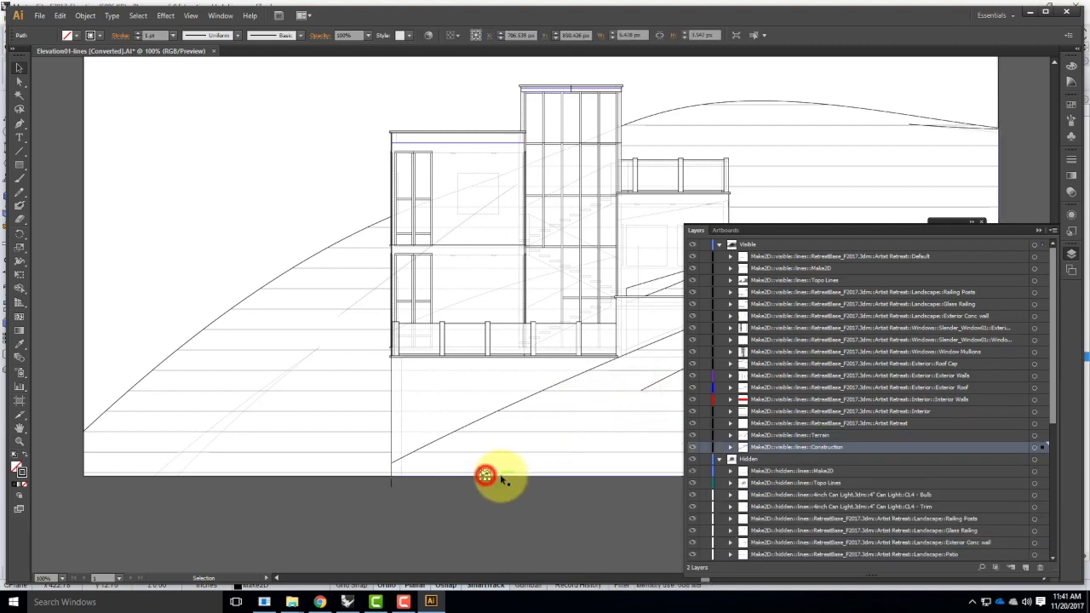
Step: Delete the stray line pieces around the foot of the vertical line below the building's left corner, including terrain and hidden concrete wall segments
click(390, 471)
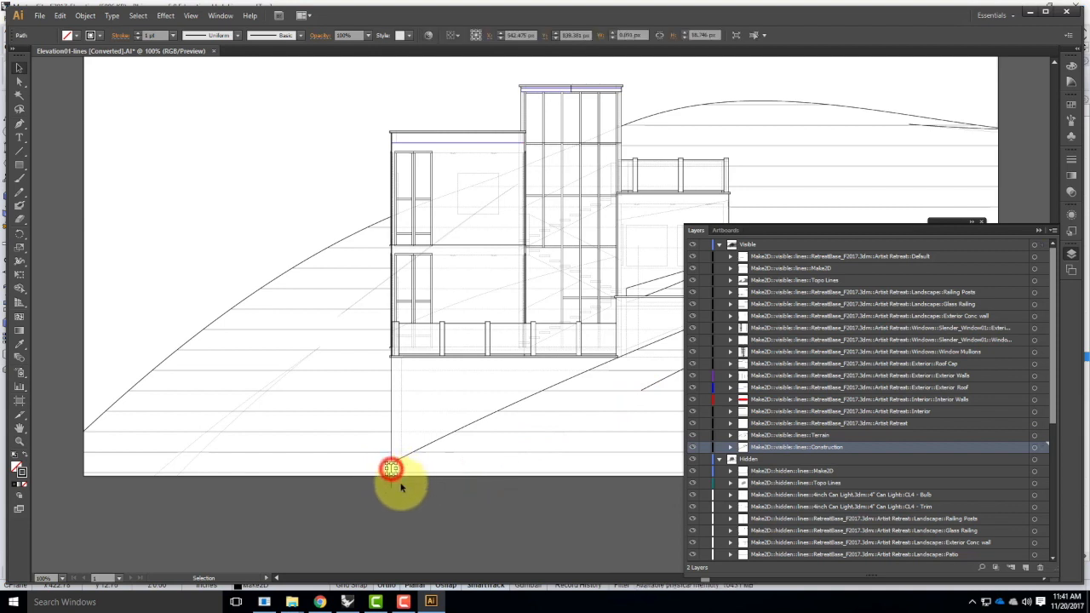
click(389, 473)
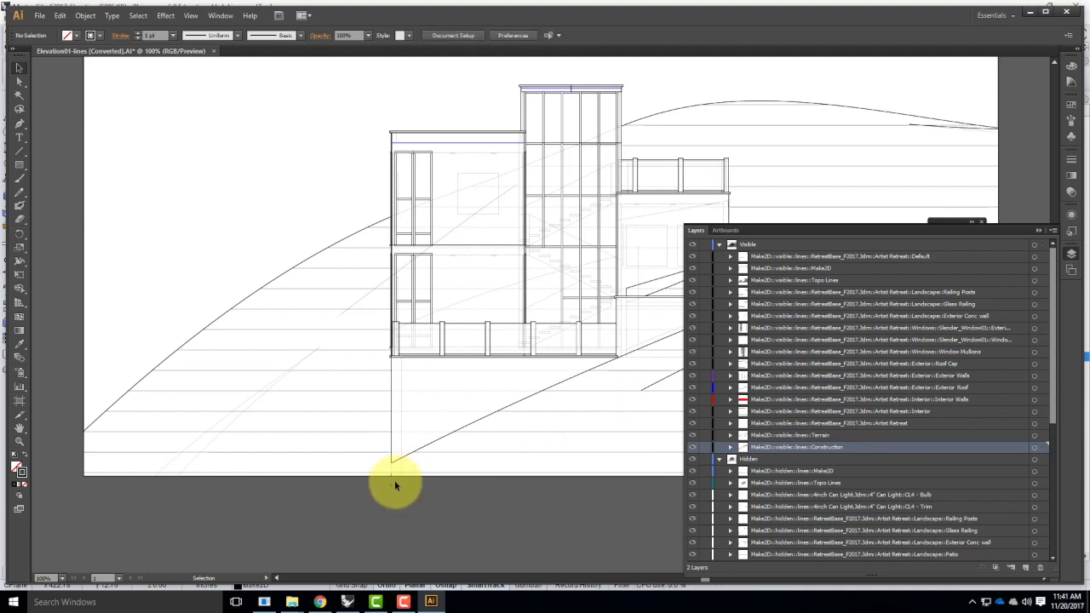
click(390, 490)
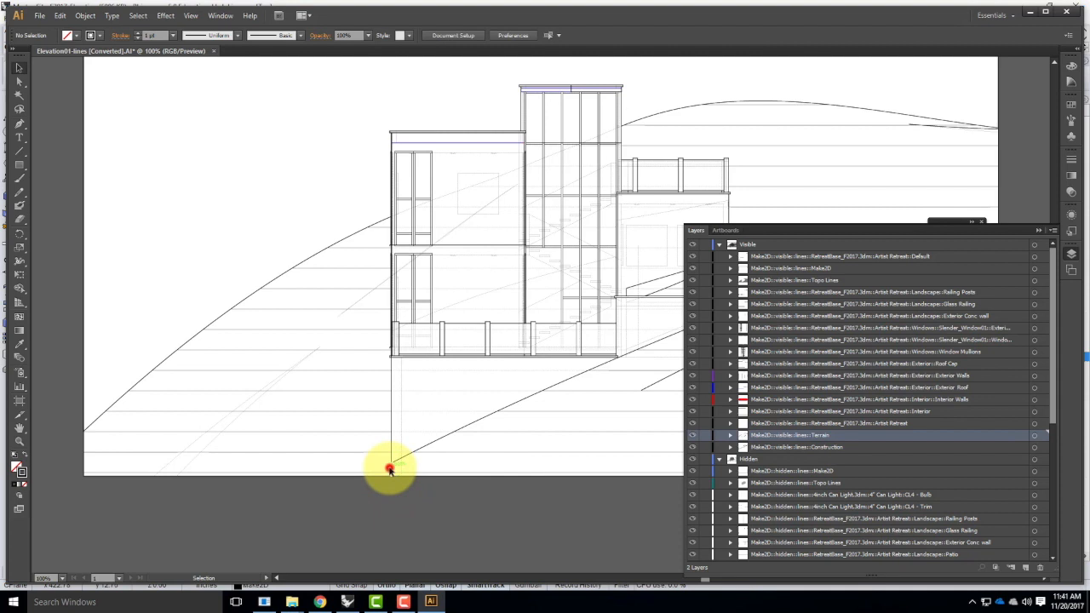
click(390, 469)
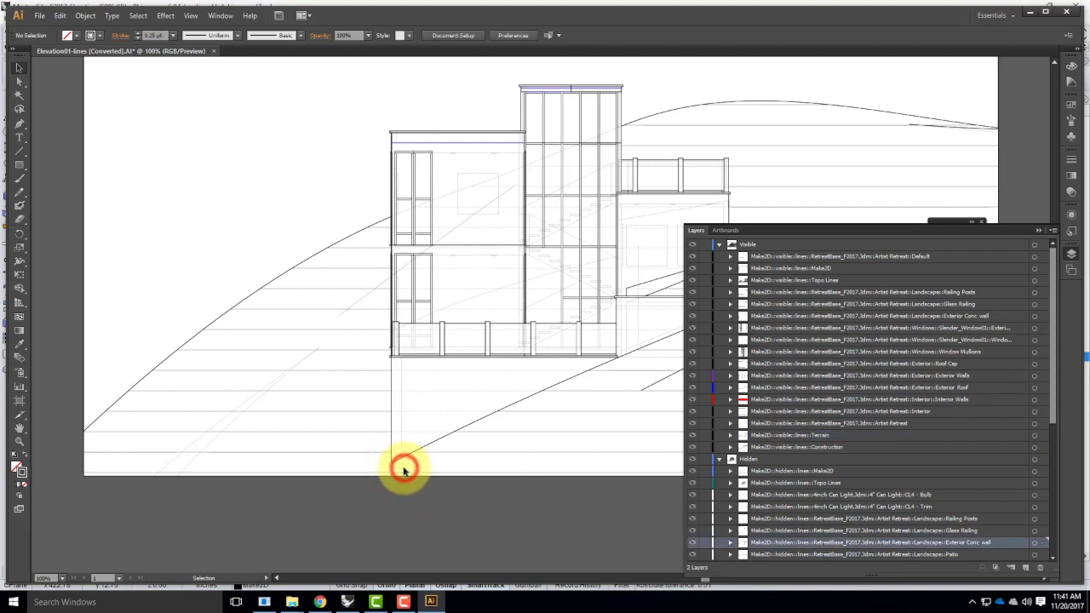
click(398, 465)
Step: Delete the hidden topo lines one by one in the triangular area between the building's base and the sloping ground line
click(398, 451)
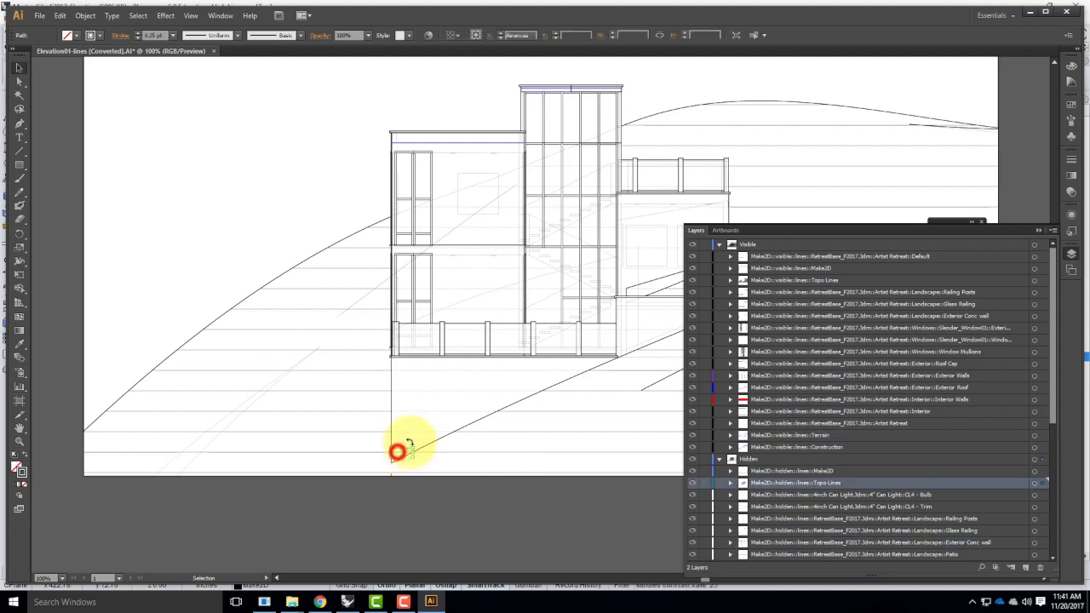
click(416, 431)
click(436, 410)
key(Delete)
click(455, 390)
key(Delete)
click(466, 369)
key(Delete)
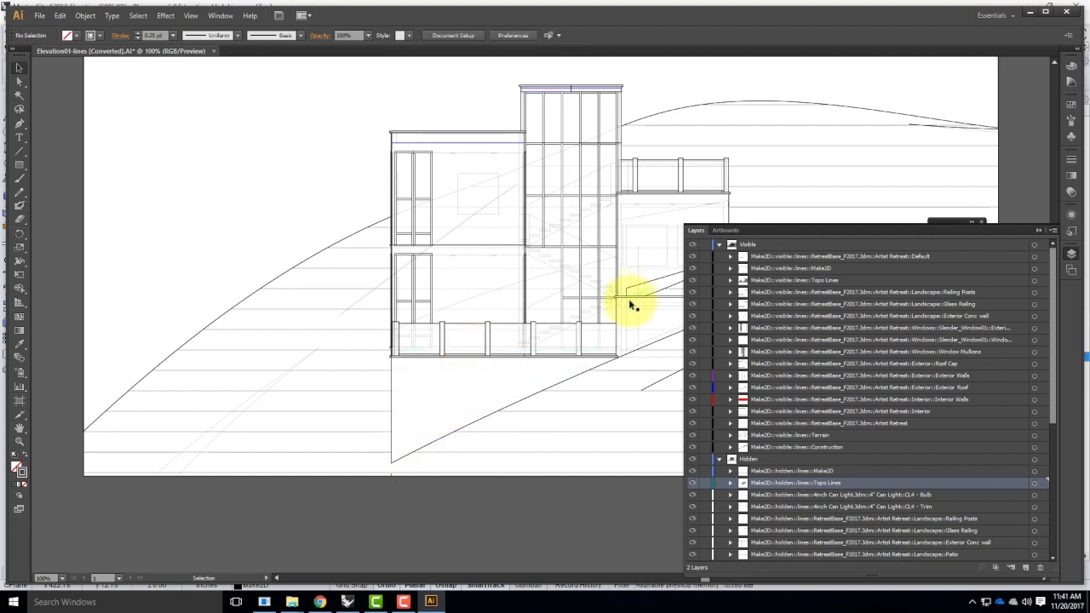
Step: Delete the hidden topo lines crossing the lower railing and the ground floor facade
click(479, 352)
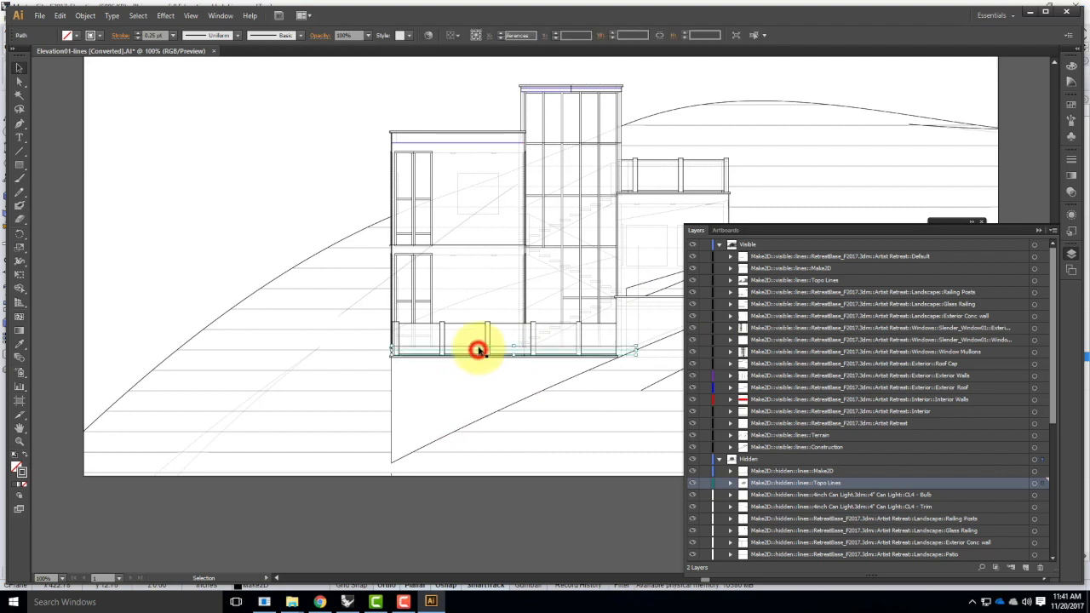
key(Delete)
click(480, 332)
key(Delete)
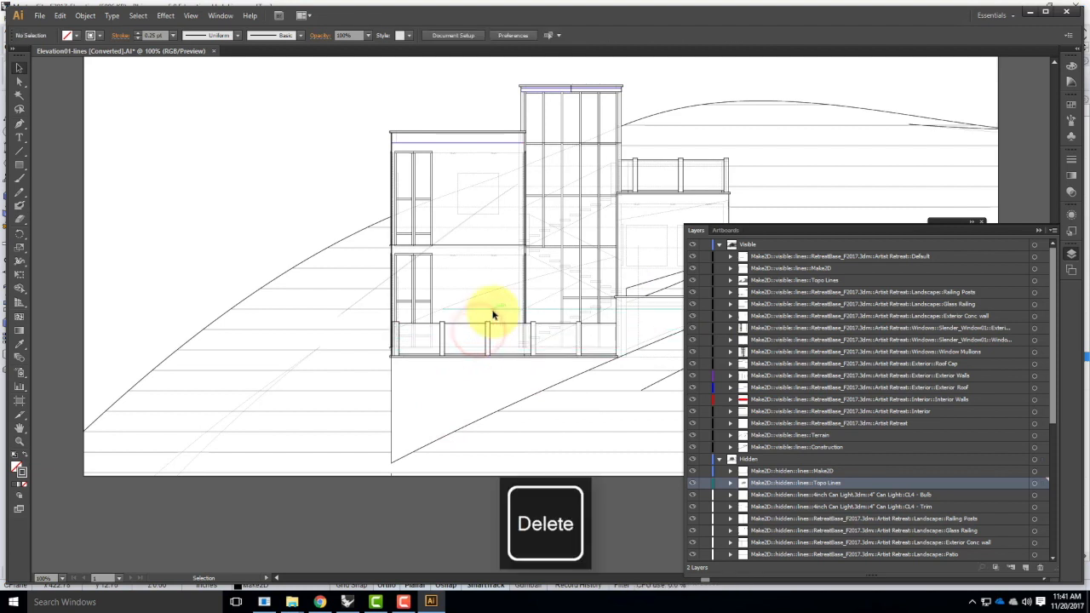
click(492, 313)
key(Delete)
click(477, 288)
key(Delete)
Step: Select all remaining linework on the hidden Topo Lines sublayer and delete it
click(508, 291)
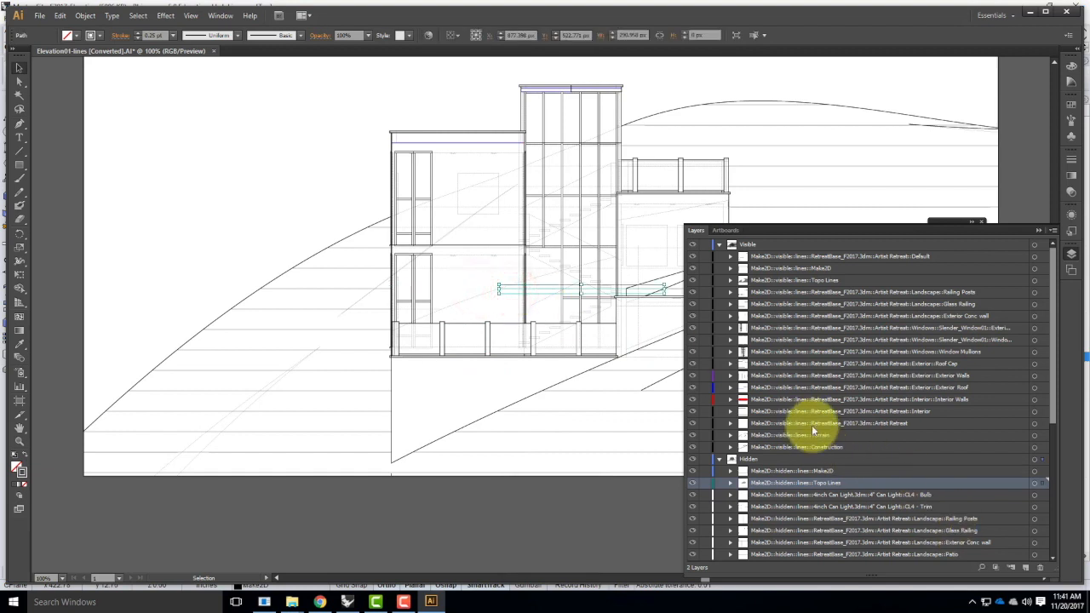
click(1044, 485)
key(Delete)
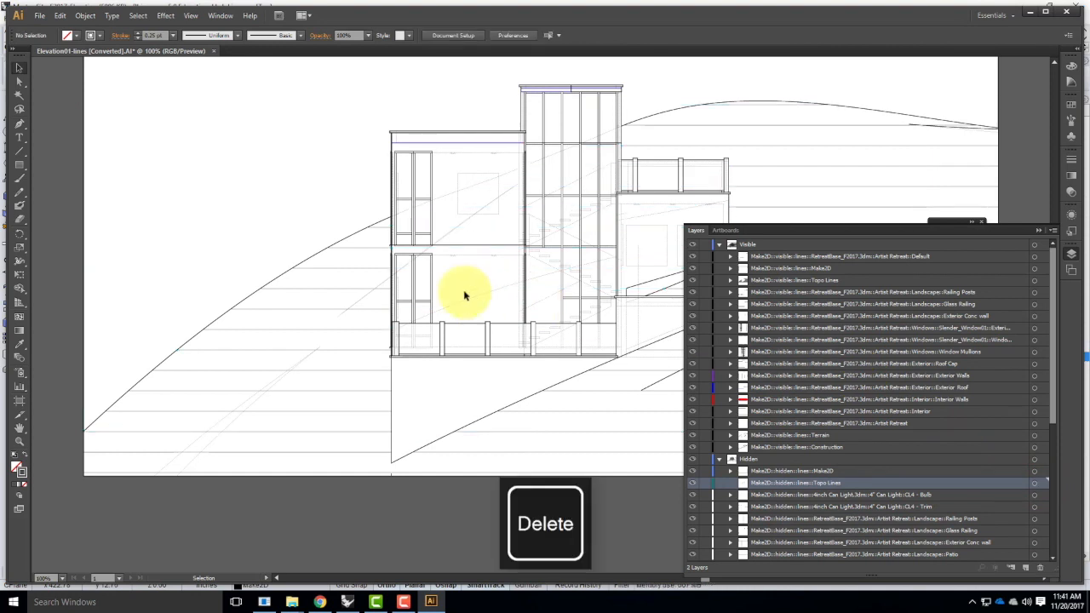
Step: Delete the hidden terrain and construction lines running across the left volume and collapse the layer list
click(449, 237)
key(Delete)
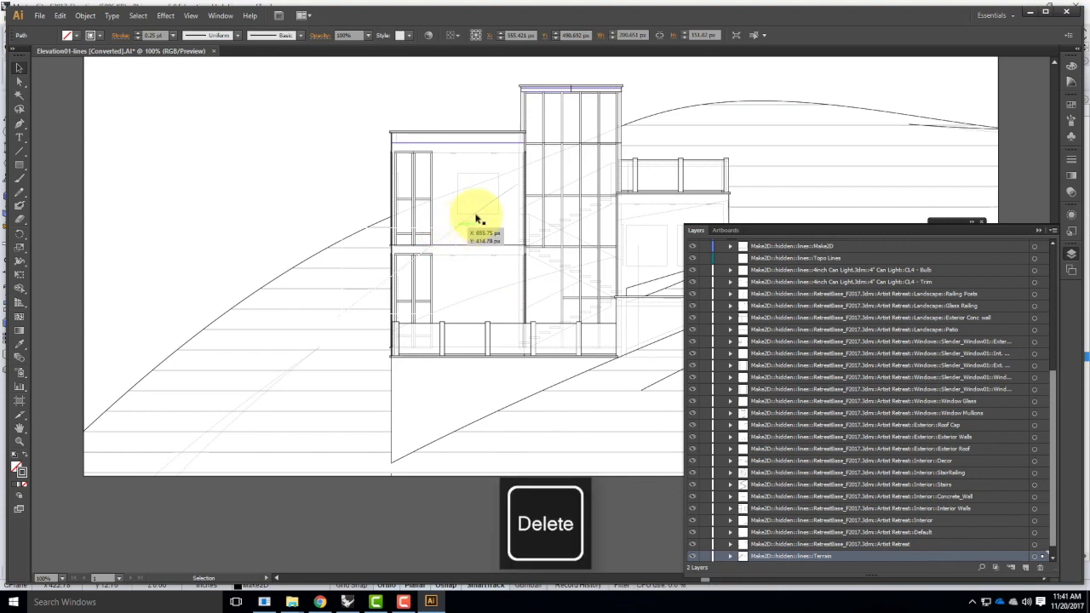
click(481, 213)
click(462, 222)
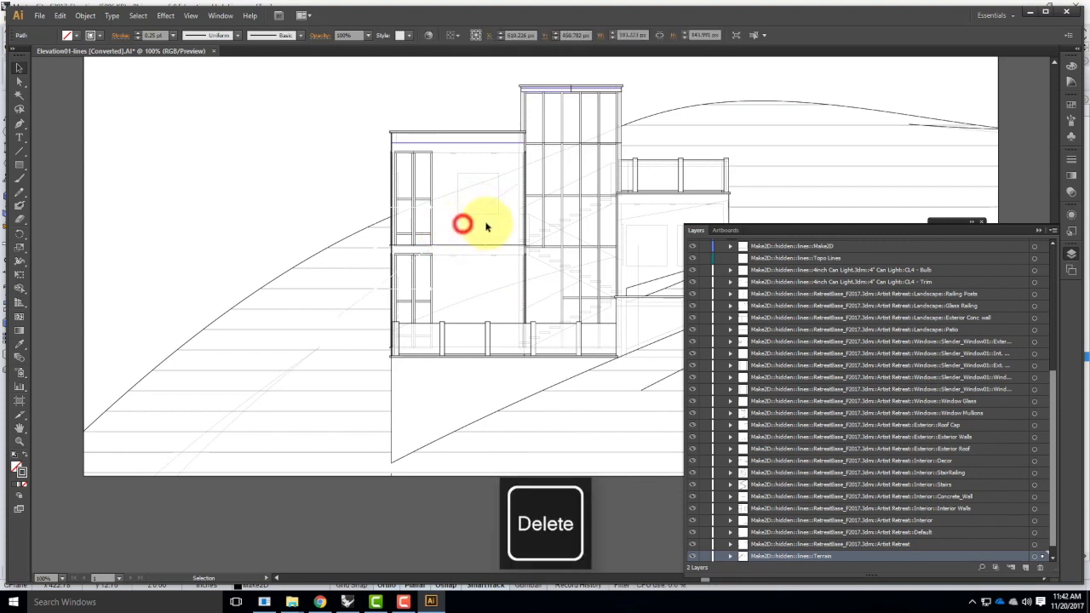
click(494, 202)
click(510, 185)
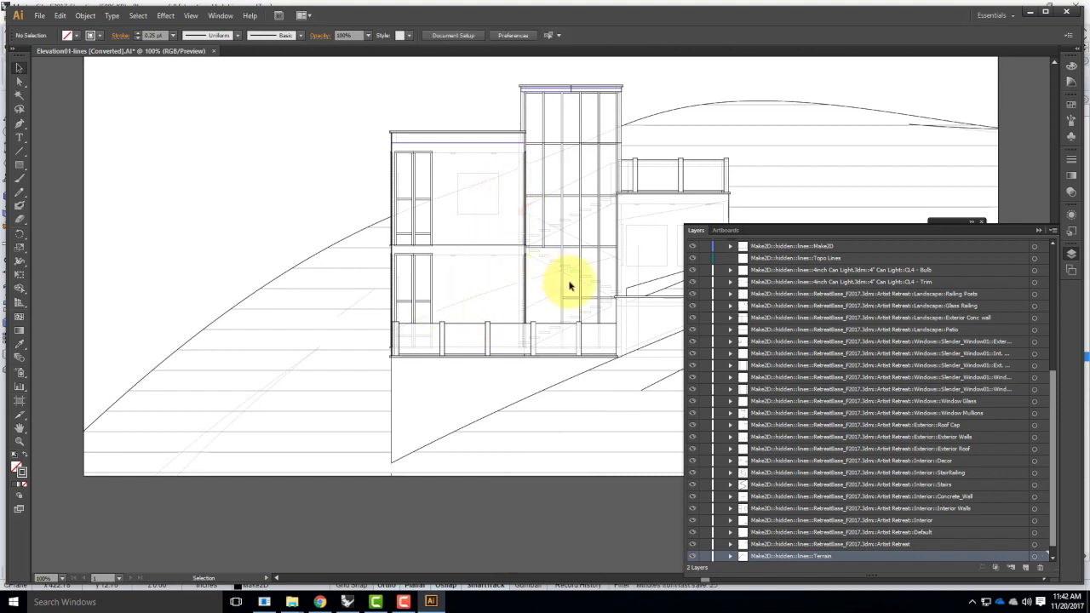
click(492, 295)
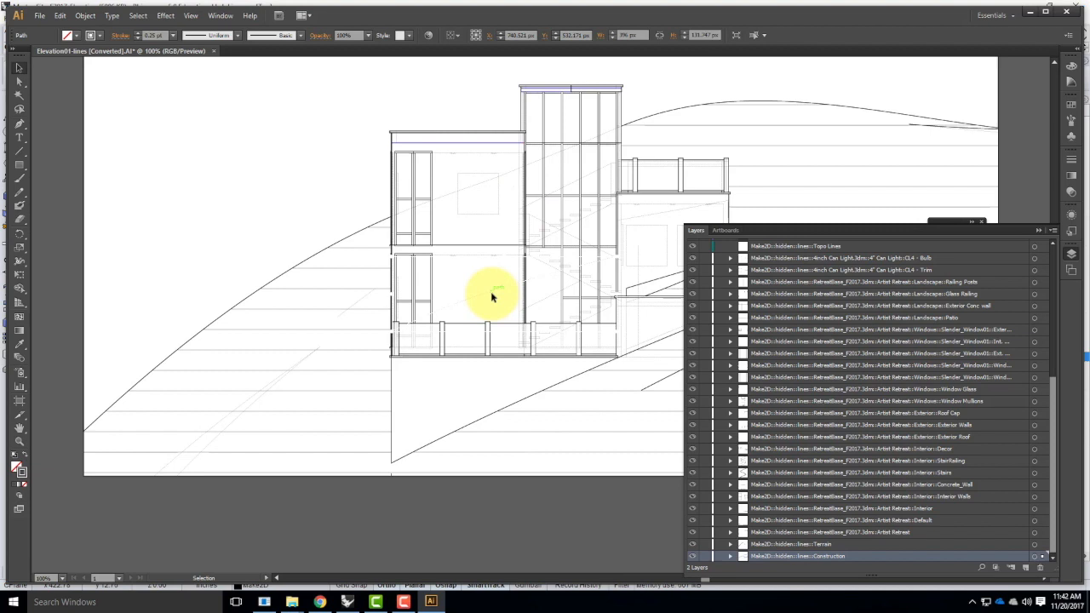
key(Delete)
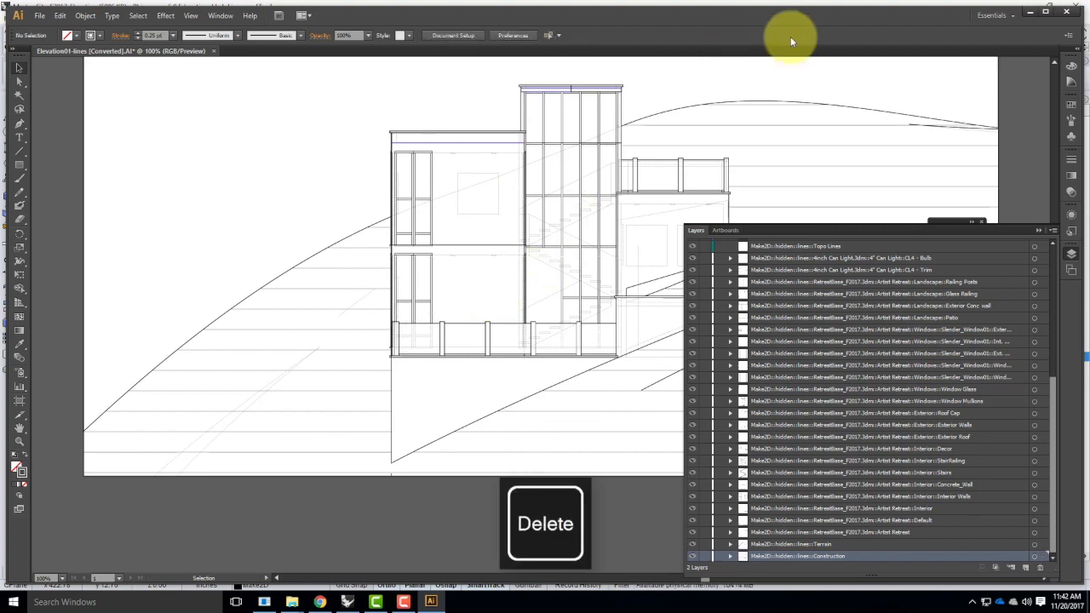
click(1038, 232)
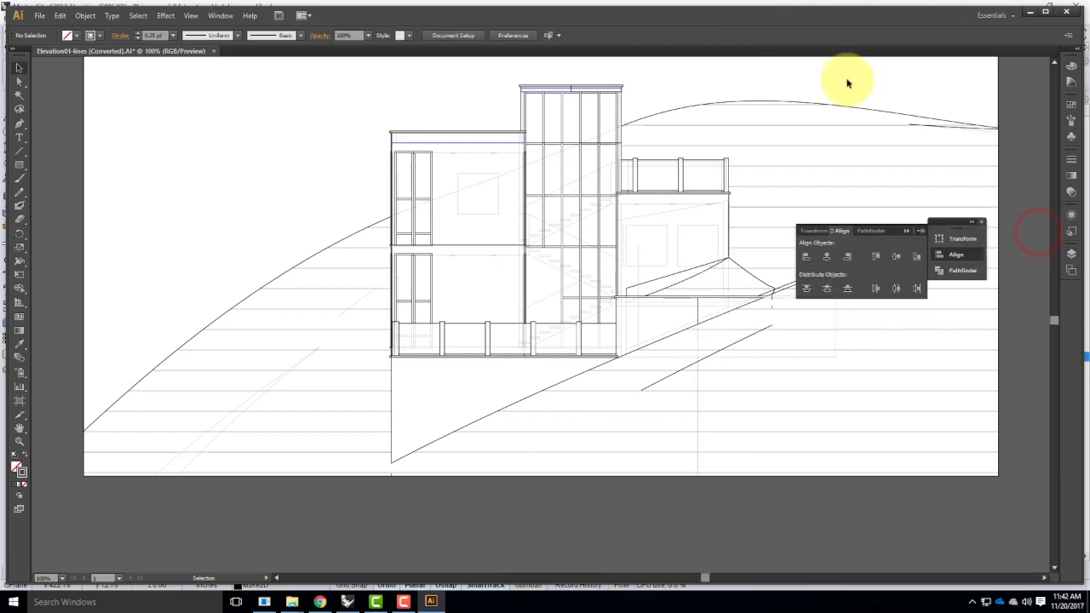
drag(906, 234, 1041, 233)
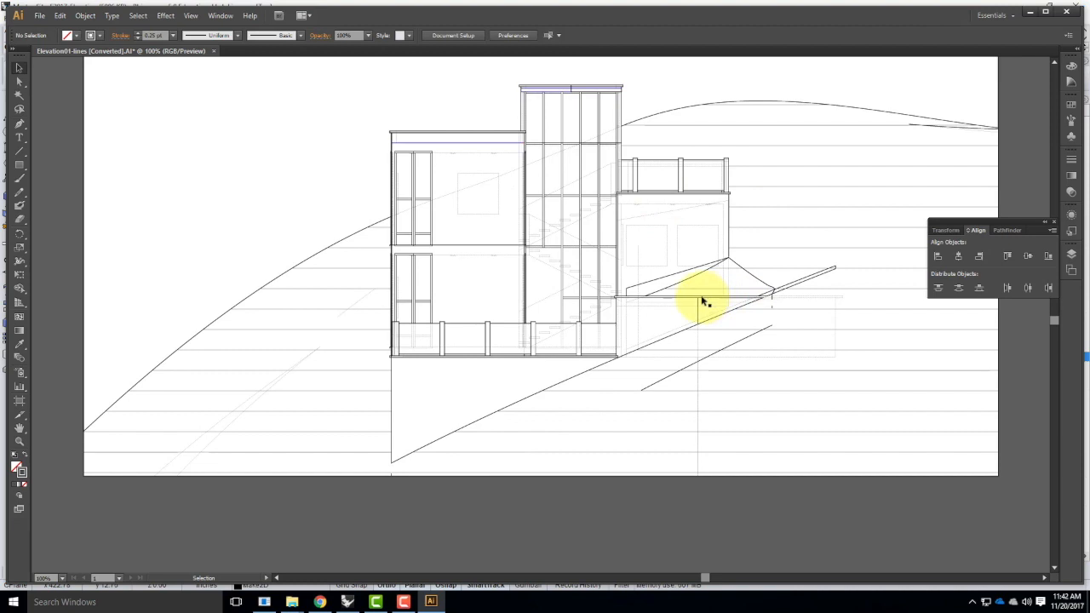
Step: Save the drawing as Elevation01-lines.ai in the F2017 folder, replacing the existing file
click(41, 17)
click(52, 107)
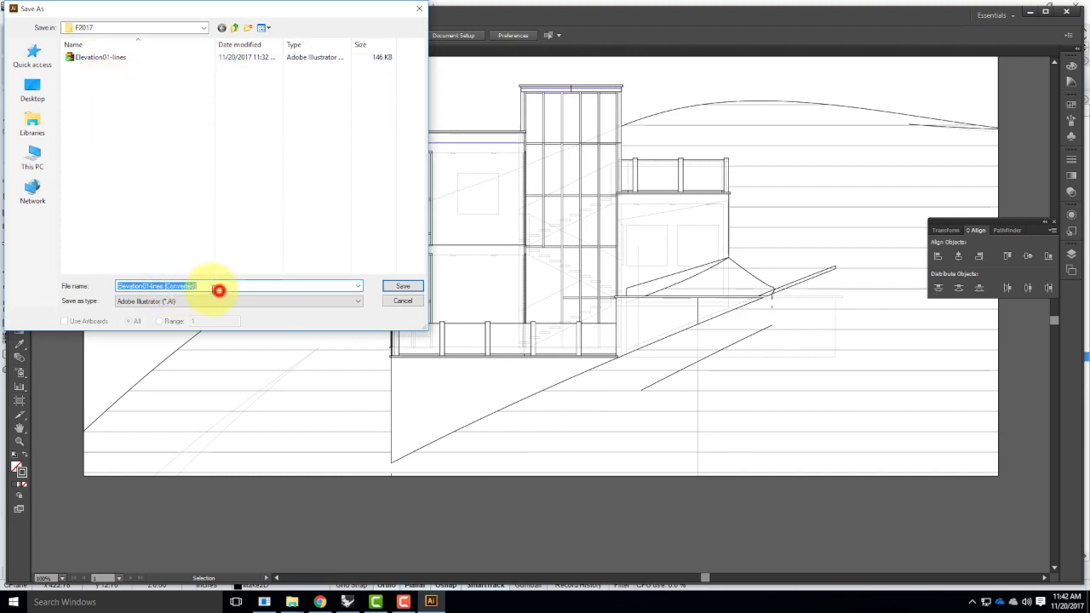
click(134, 287)
click(200, 288)
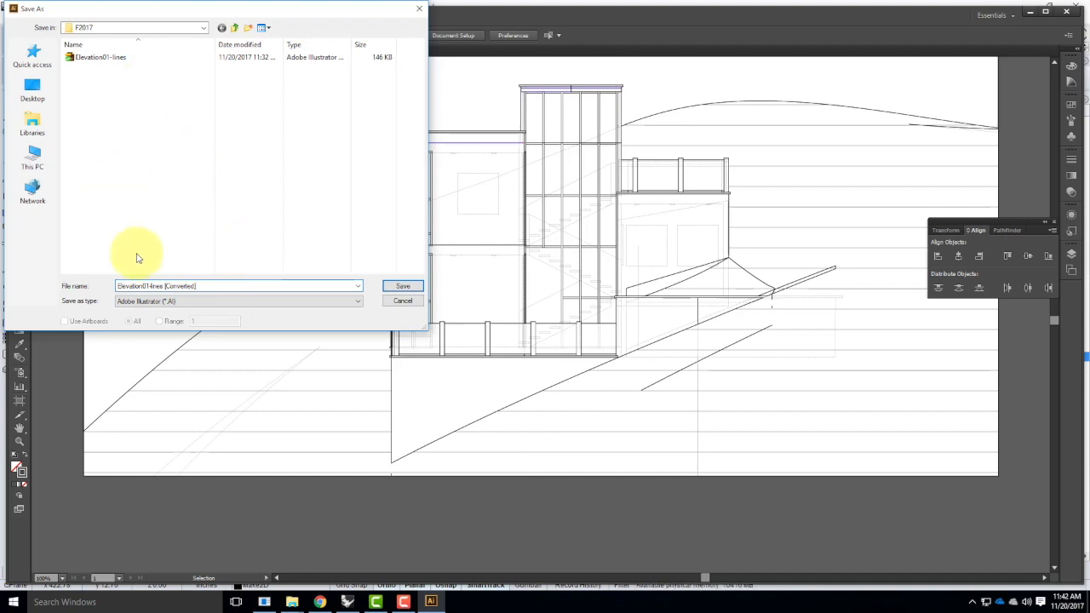
click(104, 58)
click(401, 286)
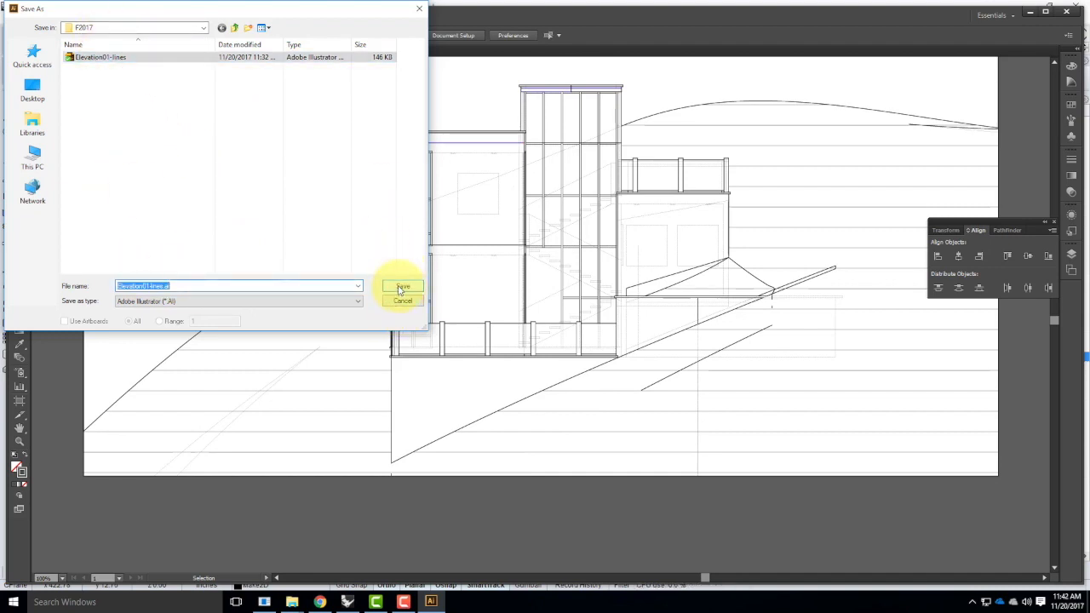
click(401, 288)
click(592, 350)
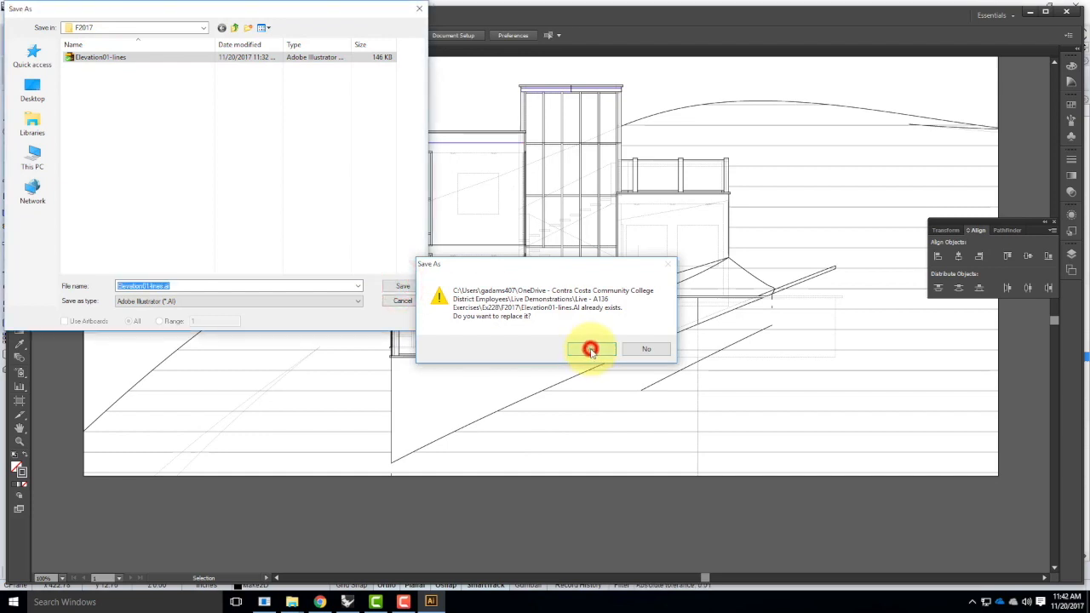
click(587, 461)
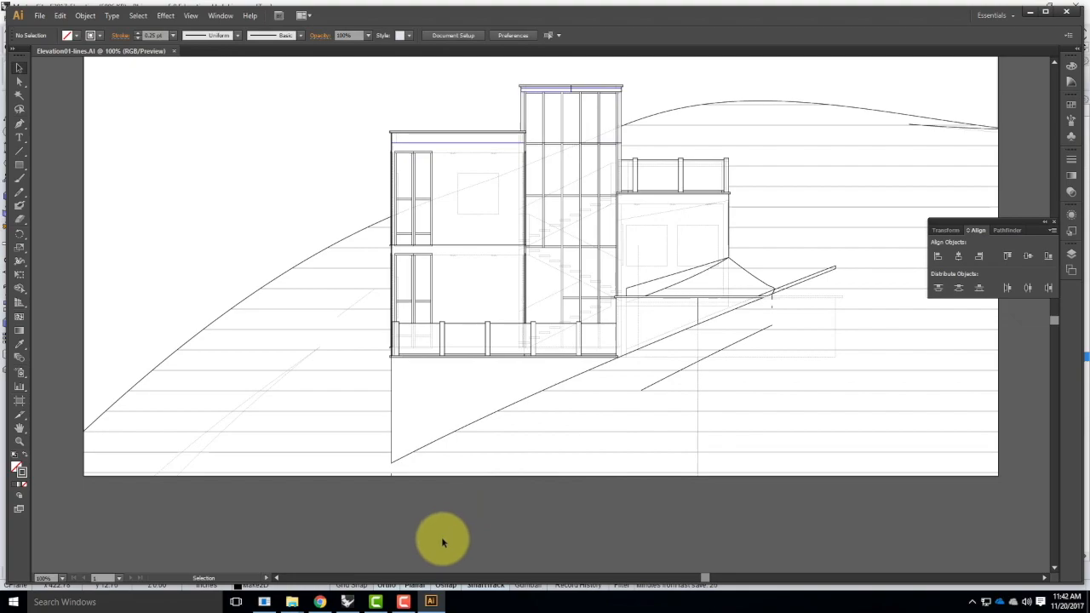
Step: Switch to Rhino and change from the Top view to a maximized Elevation01 viewport
click(349, 600)
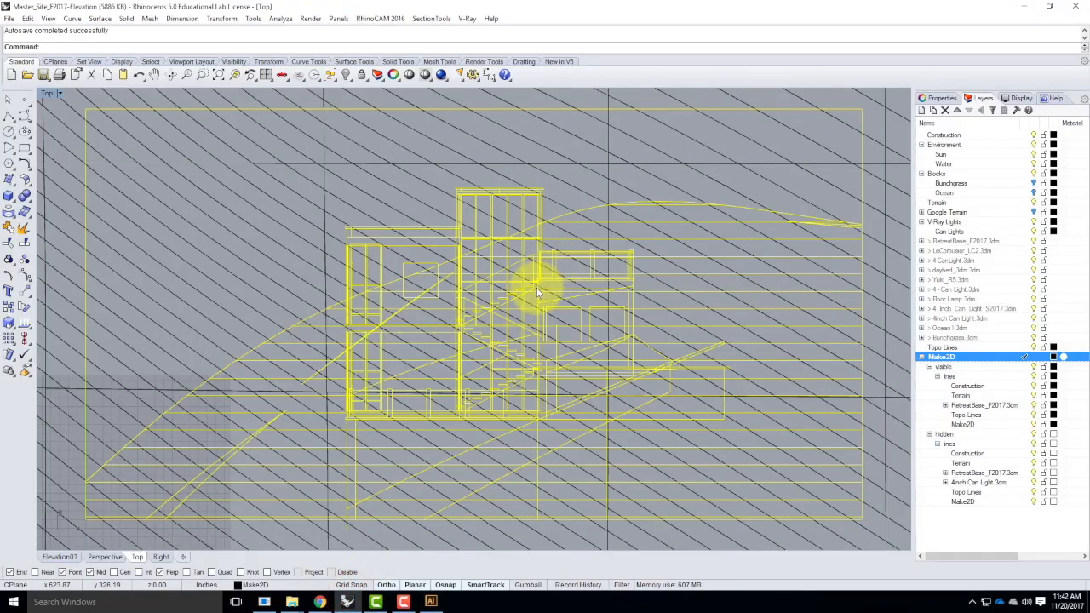
click(60, 93)
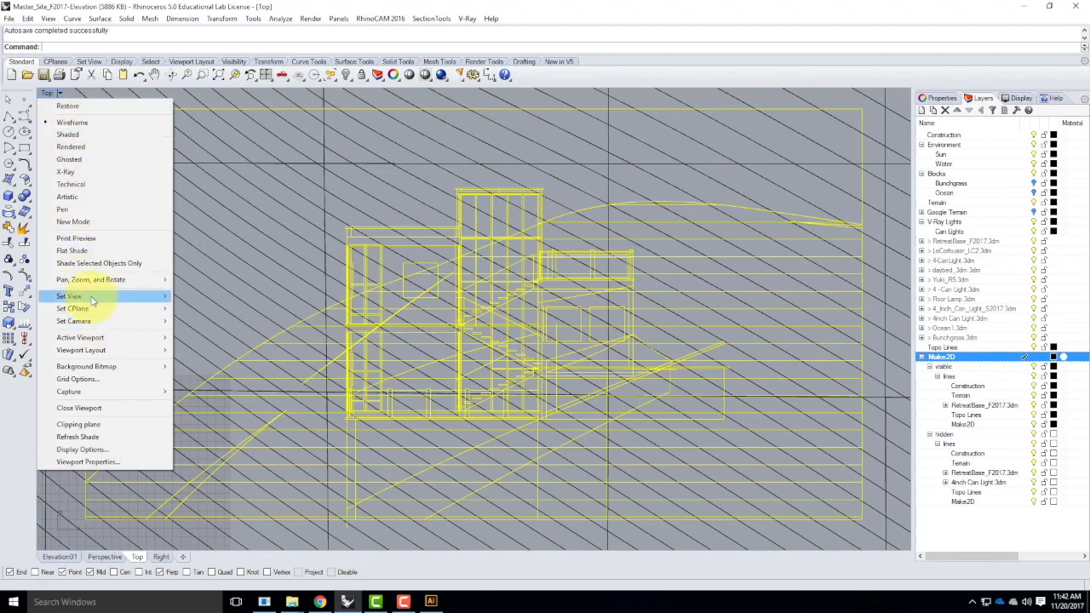
click(51, 106)
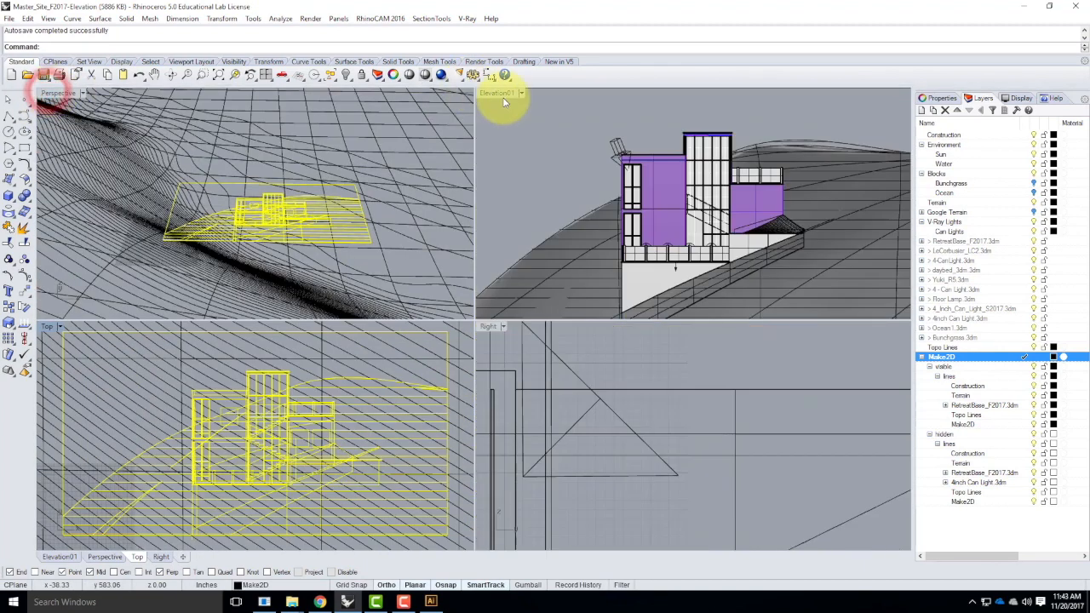
double_click(504, 96)
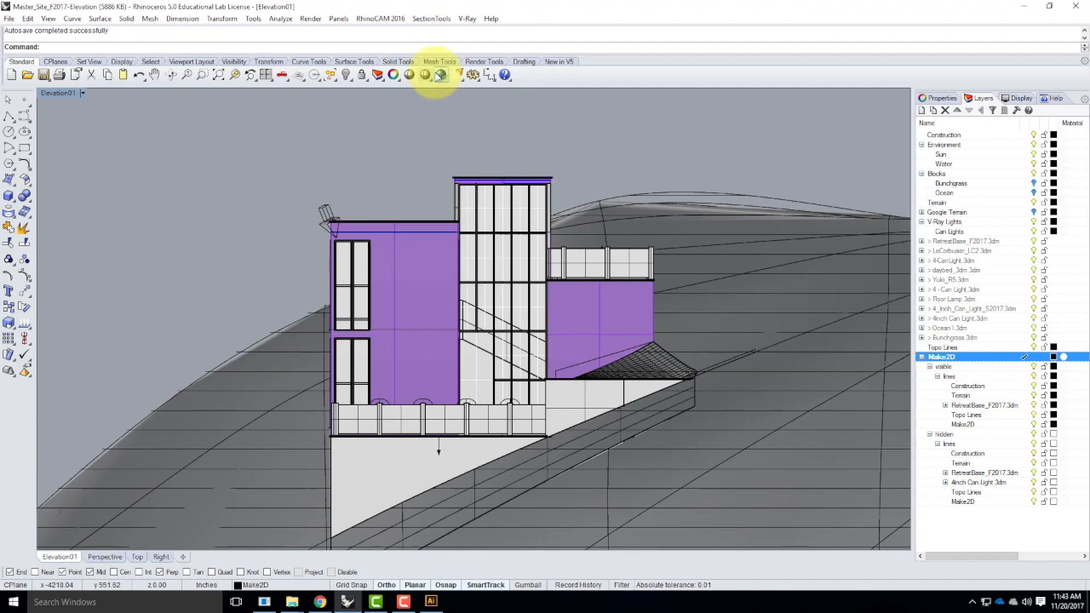
Step: Switch to Chrome and examine the clay rendering step and its sample image in the Assembly 10.8 tutorial
click(319, 601)
scroll(489, 353, down, 10)
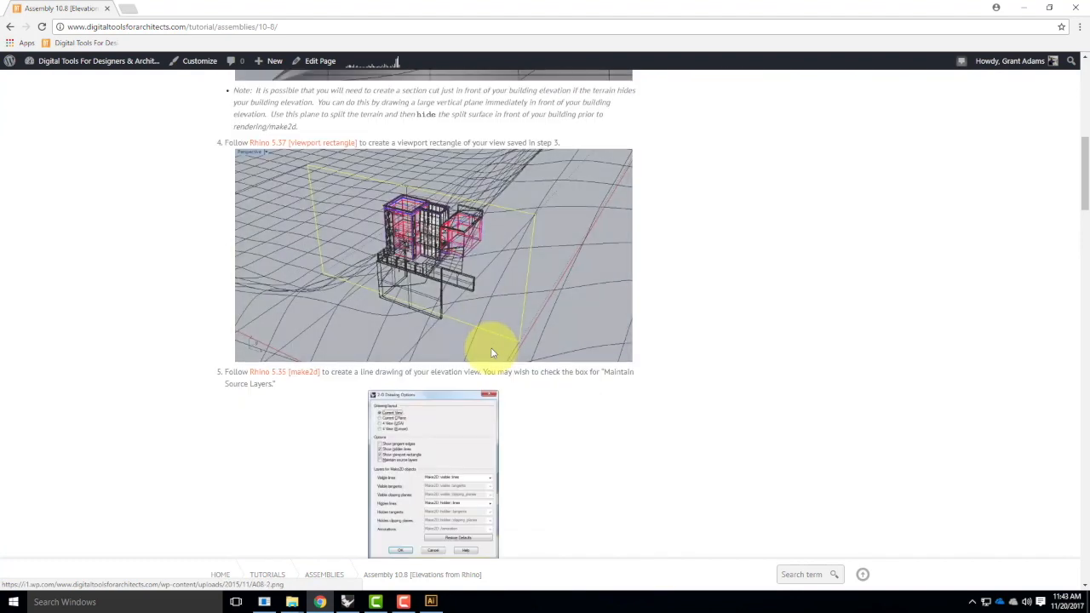
scroll(490, 352, down, 5)
scroll(494, 329, up, 3)
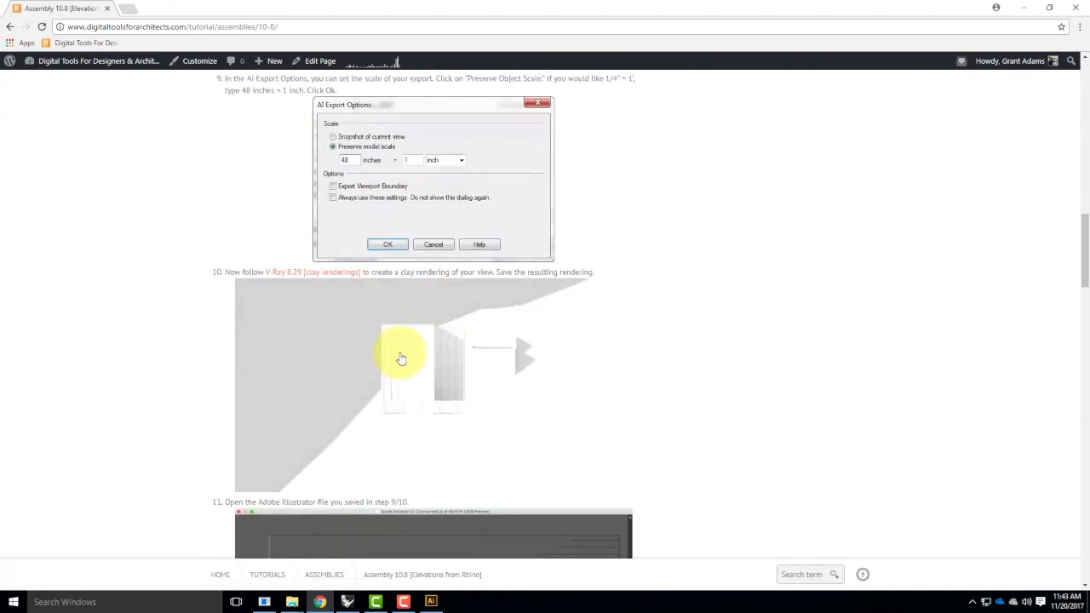
click(418, 372)
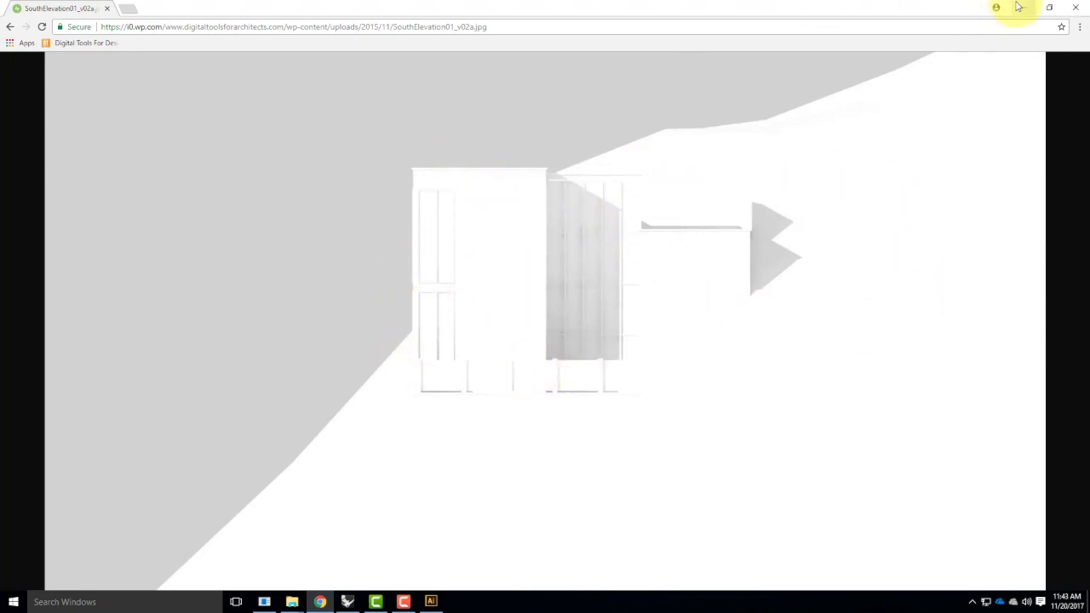
scroll(720, 253, down, 2)
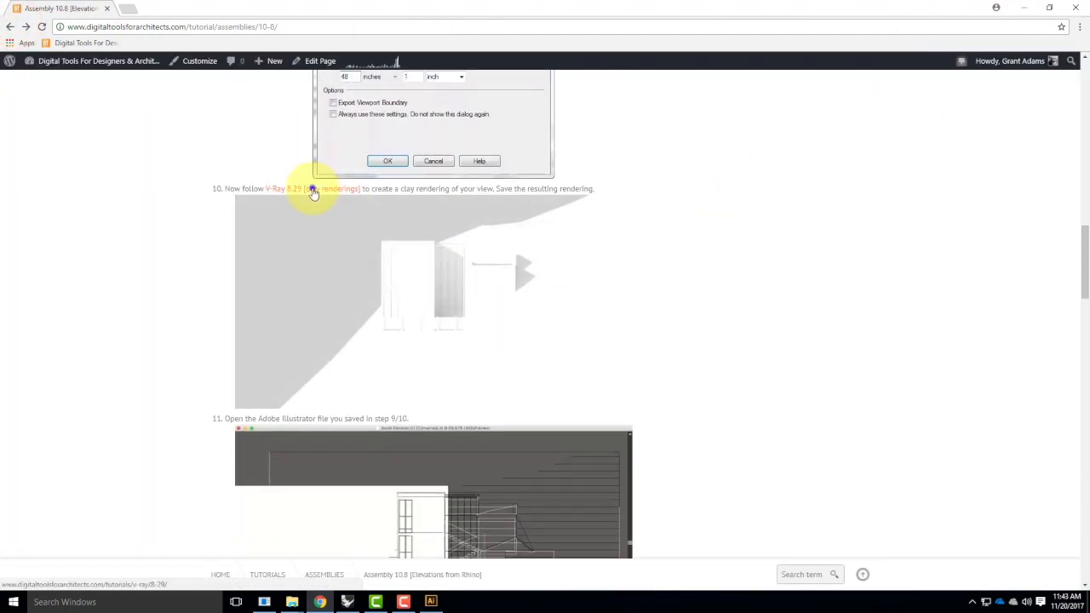
Step: Open the V-Ray 8.29 [clay renderings] link from step 10 in a new browser tab and bring it forward
right_click(312, 191)
click(349, 195)
click(158, 8)
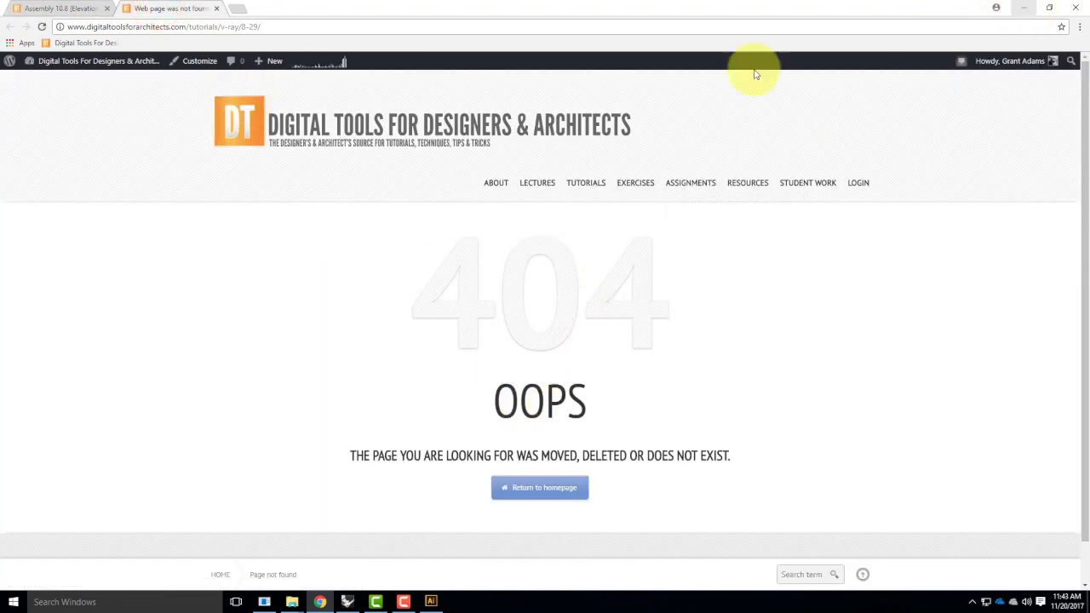
Step: Open the V-Ray 8.28 [terrain texture] tutorial from the site's list of V-Ray tutorials
mouse_move(597, 186)
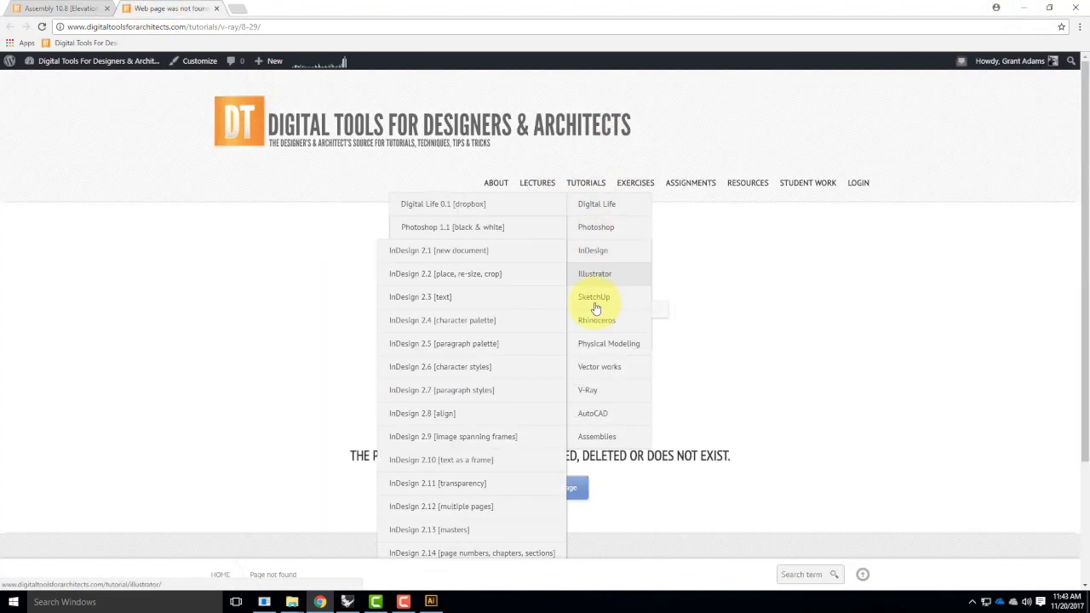
mouse_move(593, 390)
scroll(520, 423, down, 3)
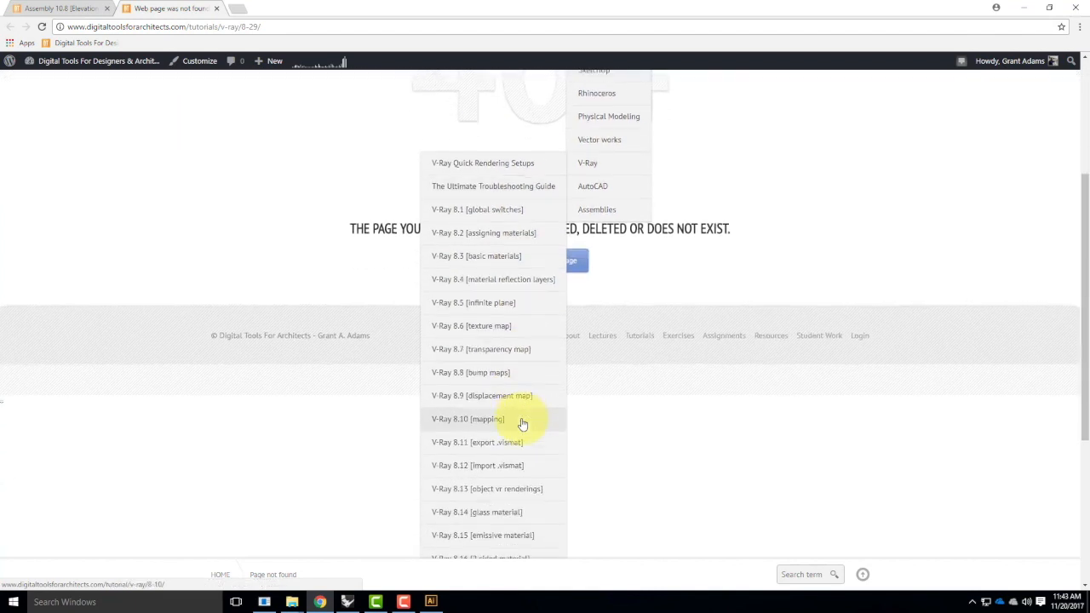
scroll(522, 423, down, 3)
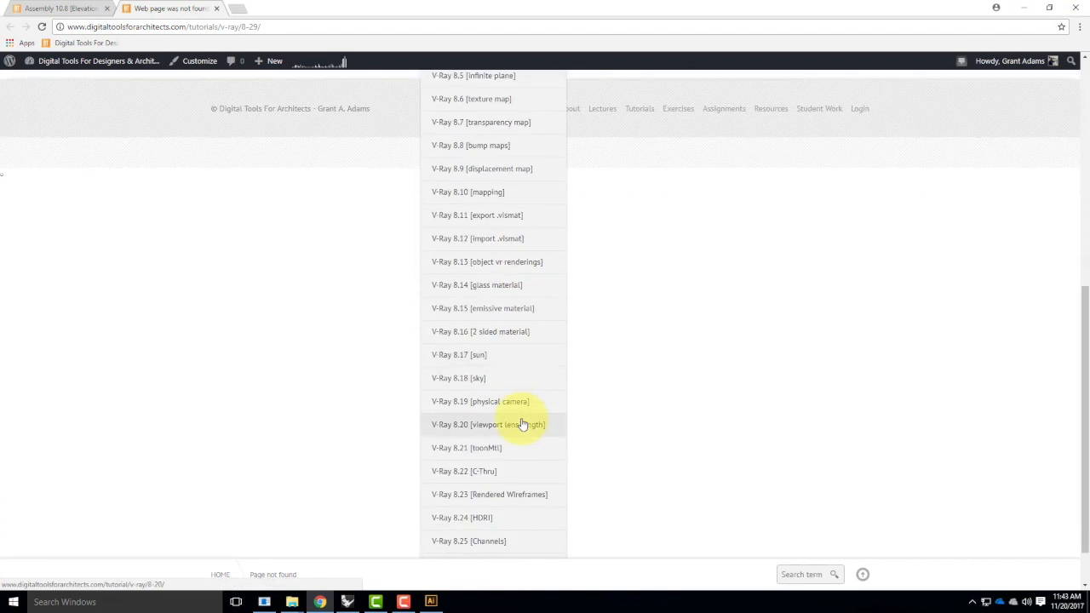
scroll(522, 423, down, 1)
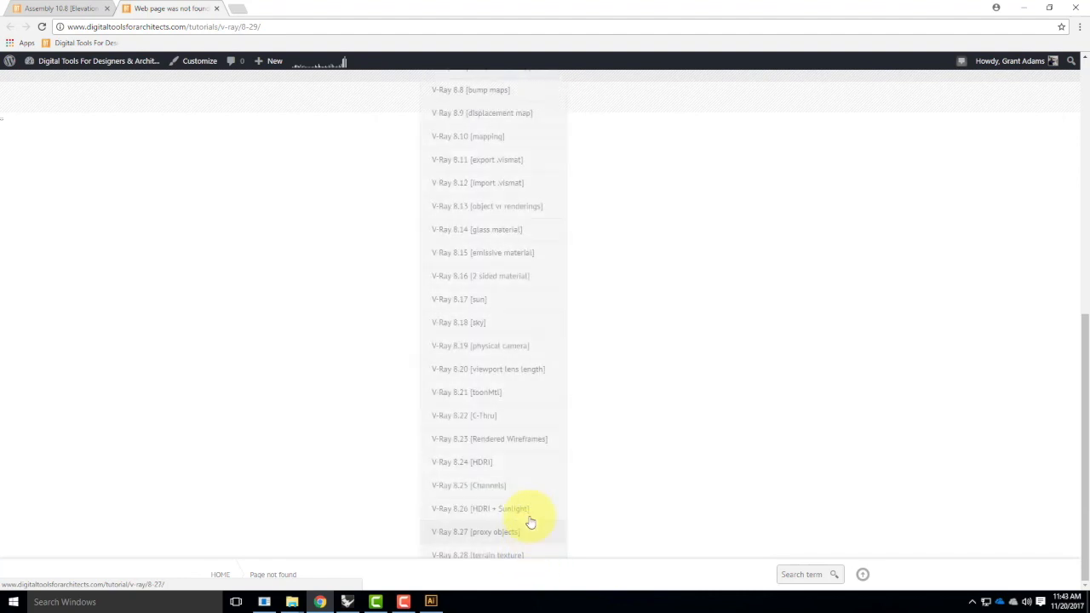
click(511, 553)
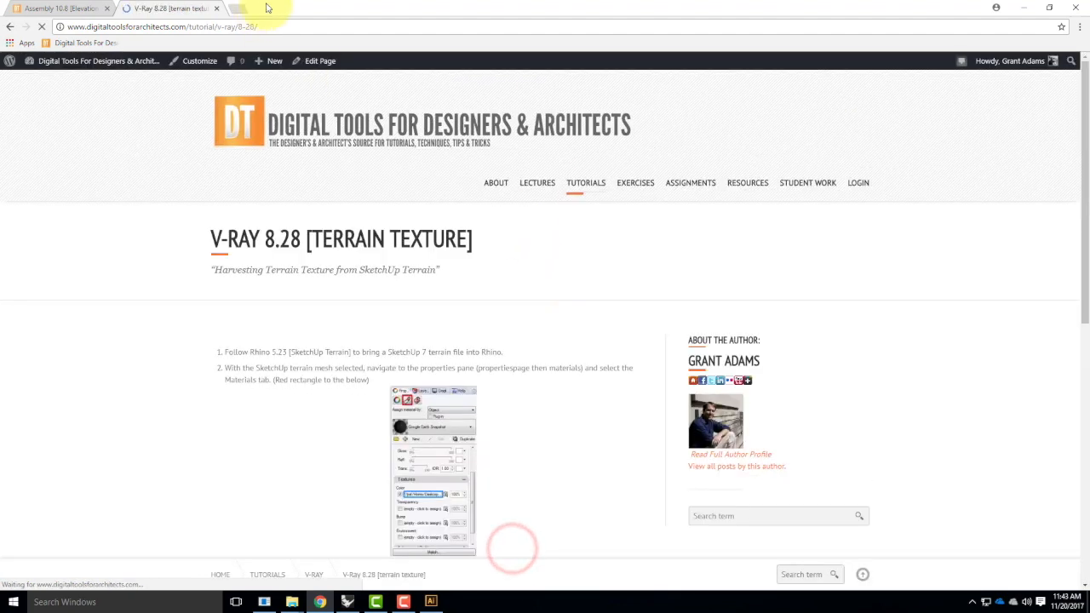
Step: Change the page address from 8-28 to 8-29 to load the clay renderings tutorial and view its numbered instructions
click(253, 27)
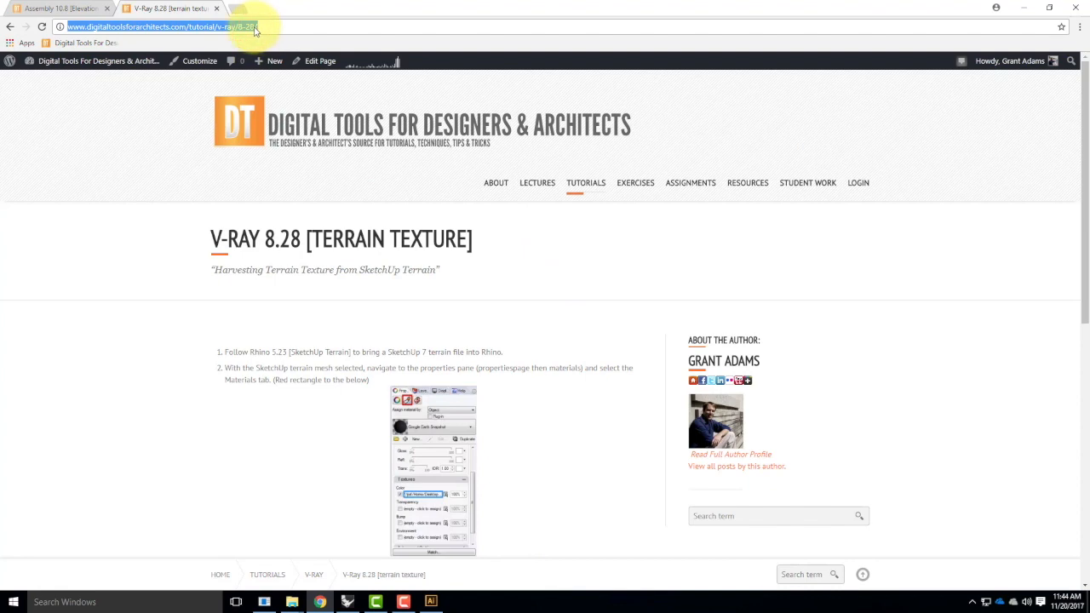
click(254, 28)
key(Right)
key(BackSpace)
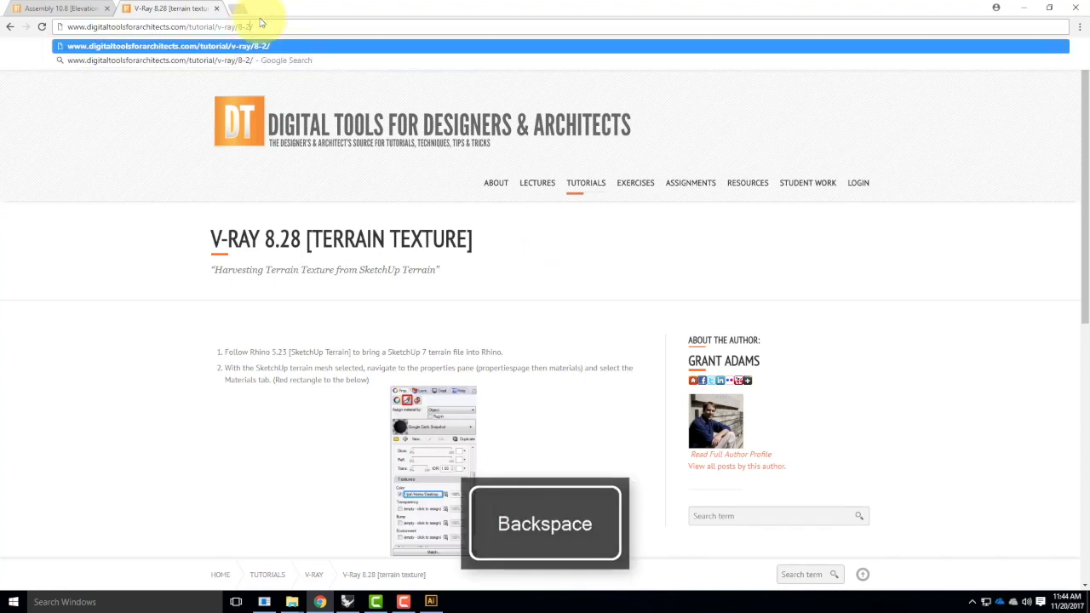
text(9)
key(Return)
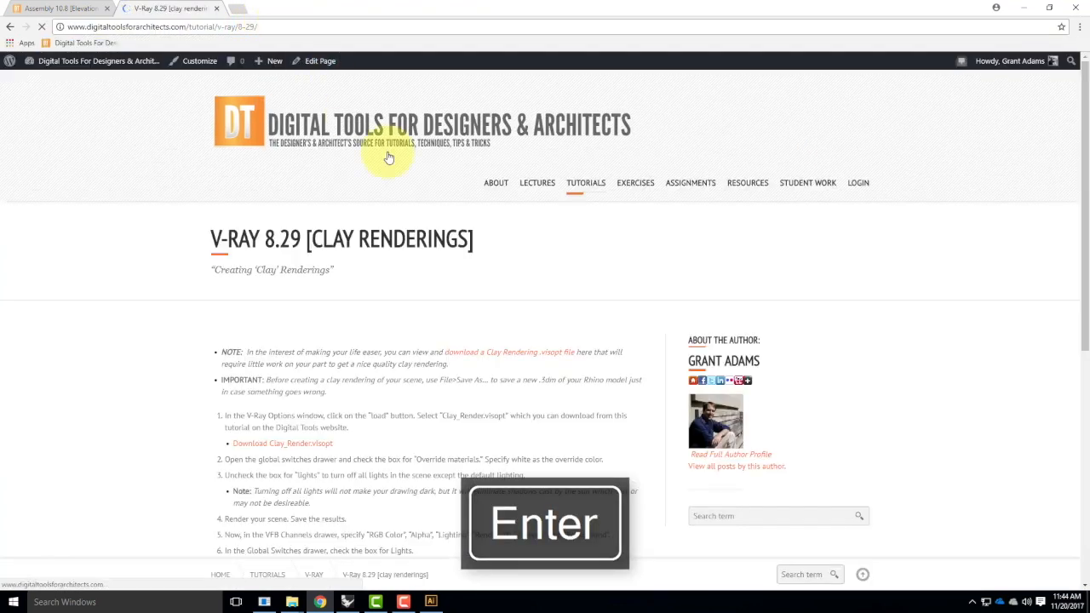
scroll(596, 191, down, 2)
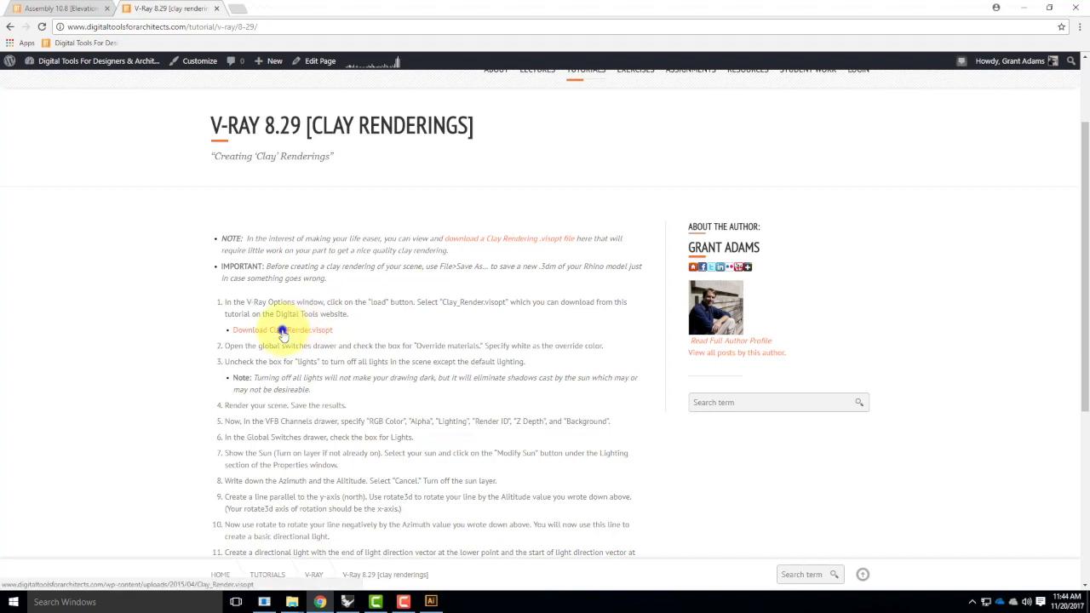
Step: Download the tutorial's linked Clay_Render.visopt file into the F2017 folder under Live - A136 Exercises, Ex228
right_click(282, 332)
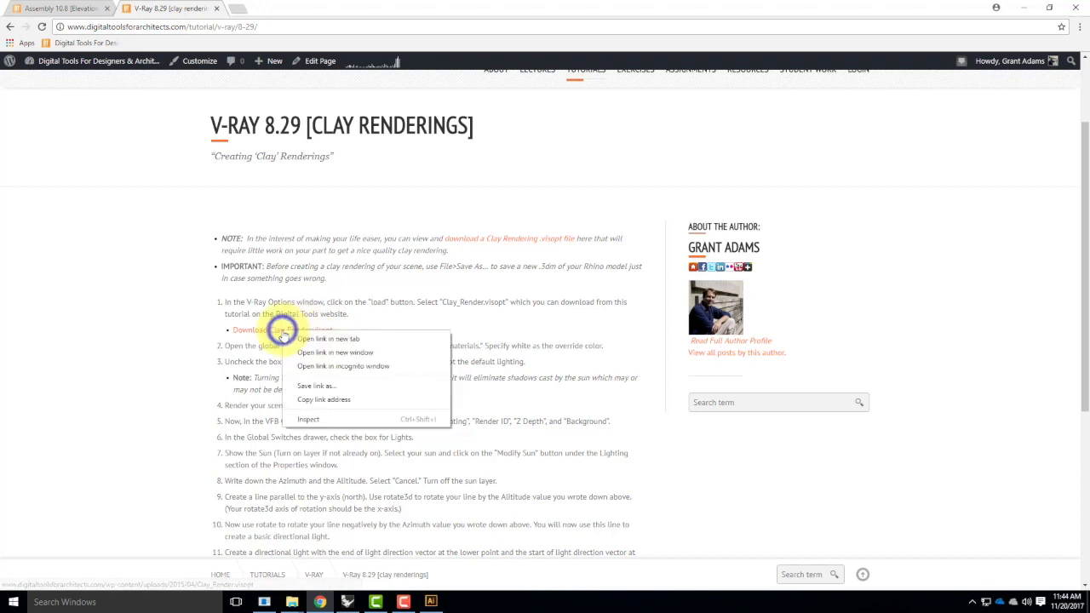
click(343, 390)
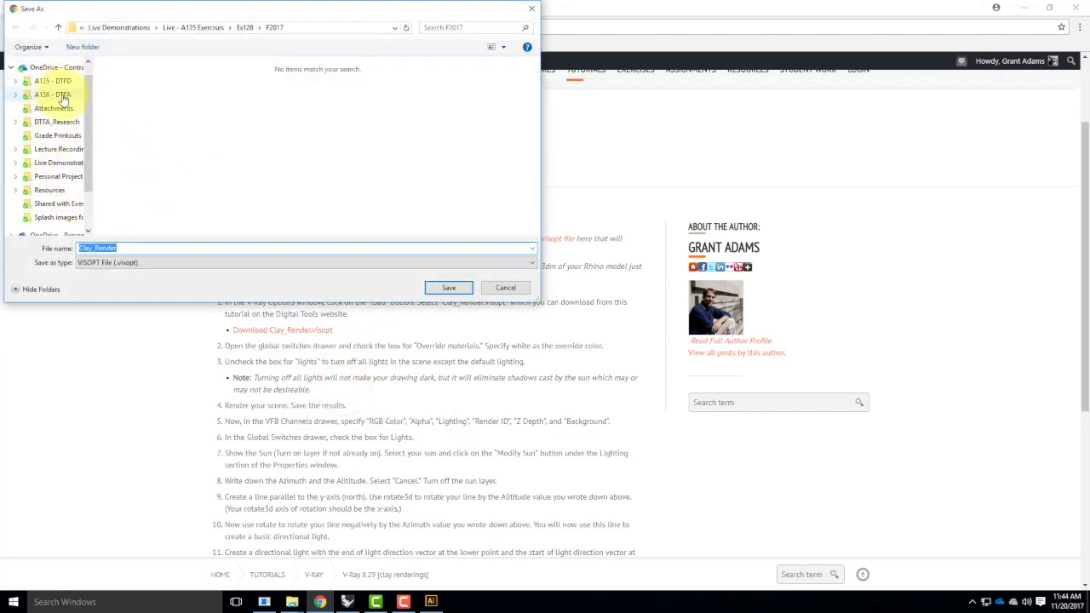
click(58, 163)
double_click(165, 94)
scroll(150, 161, down, 5)
double_click(136, 195)
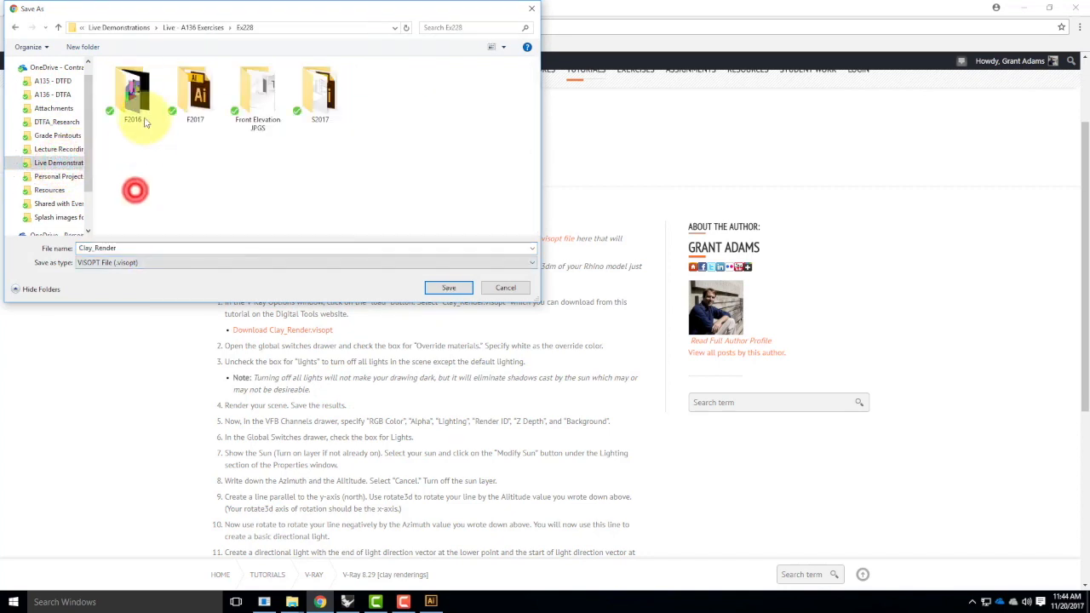
double_click(194, 95)
click(461, 287)
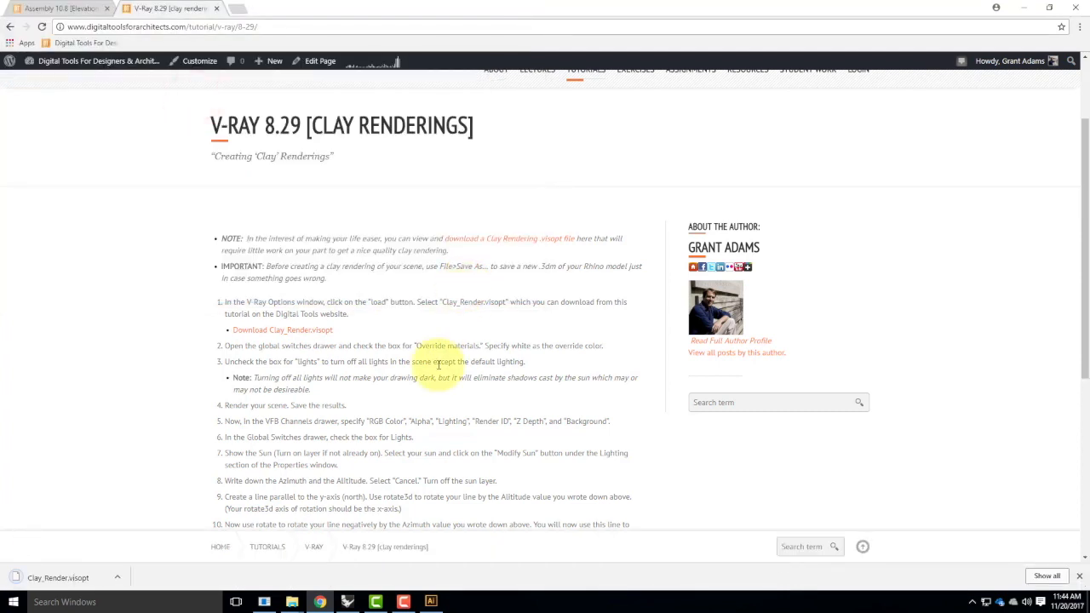
Step: Switch to Rhino and load Clay_Render.visopt from the Ex228 F2017 folder into the V-Ray options
click(1023, 8)
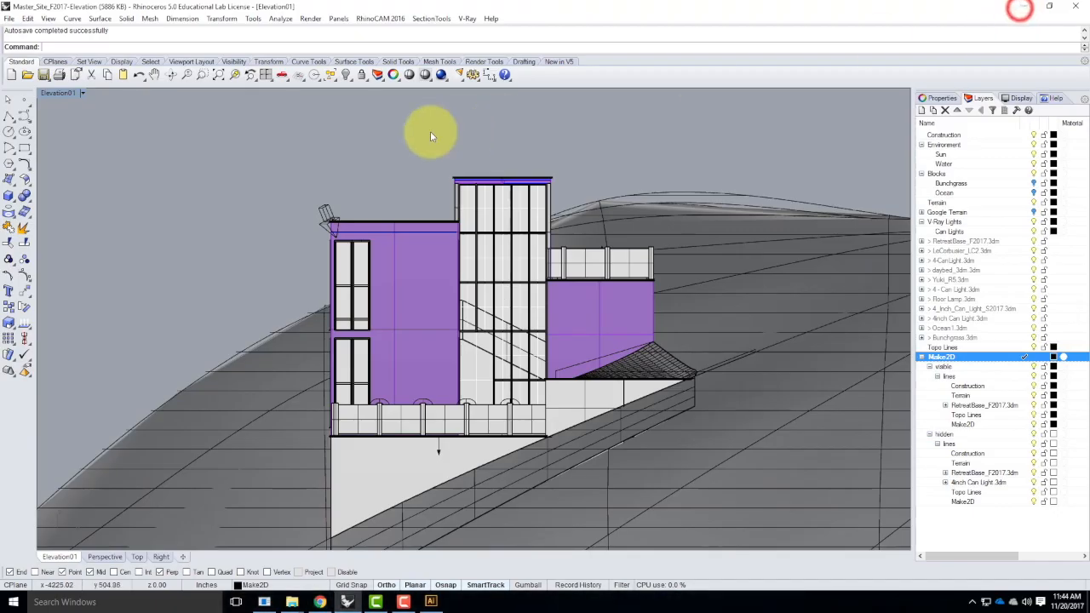
click(465, 19)
click(494, 41)
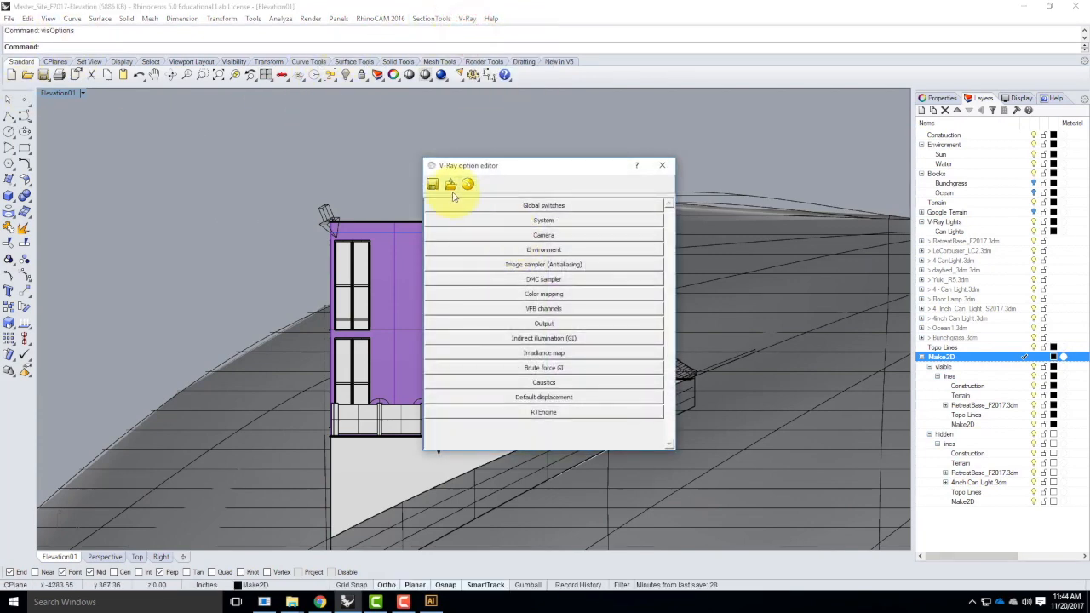
click(505, 208)
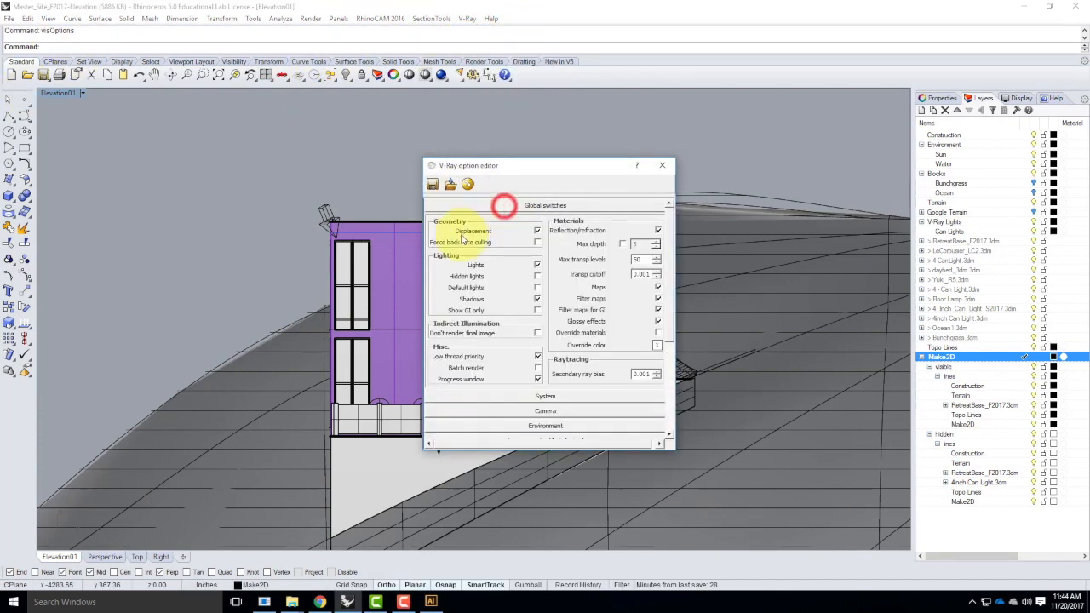
click(452, 185)
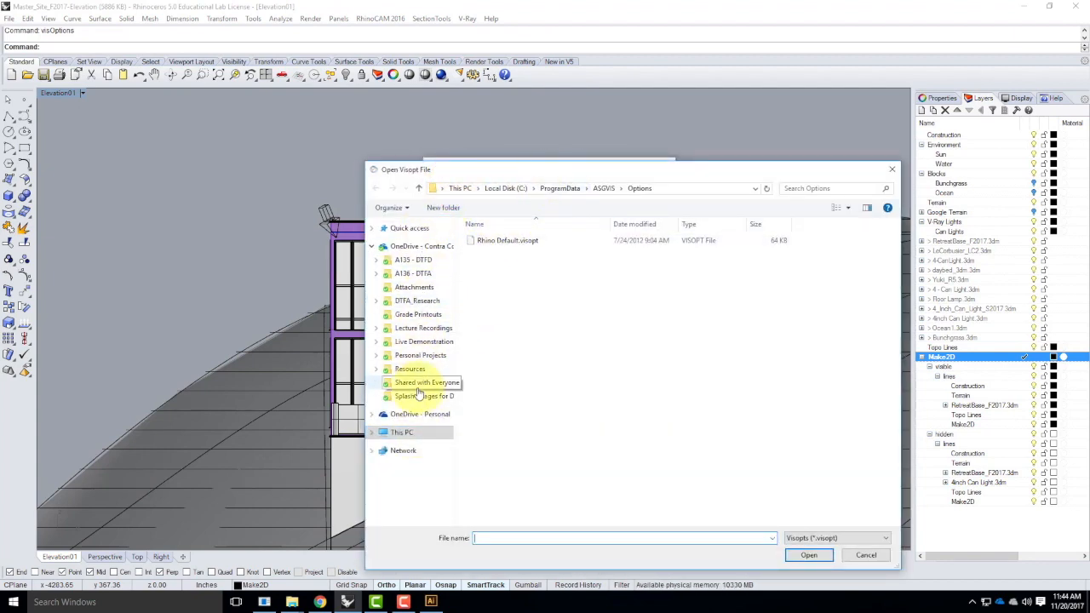
click(423, 341)
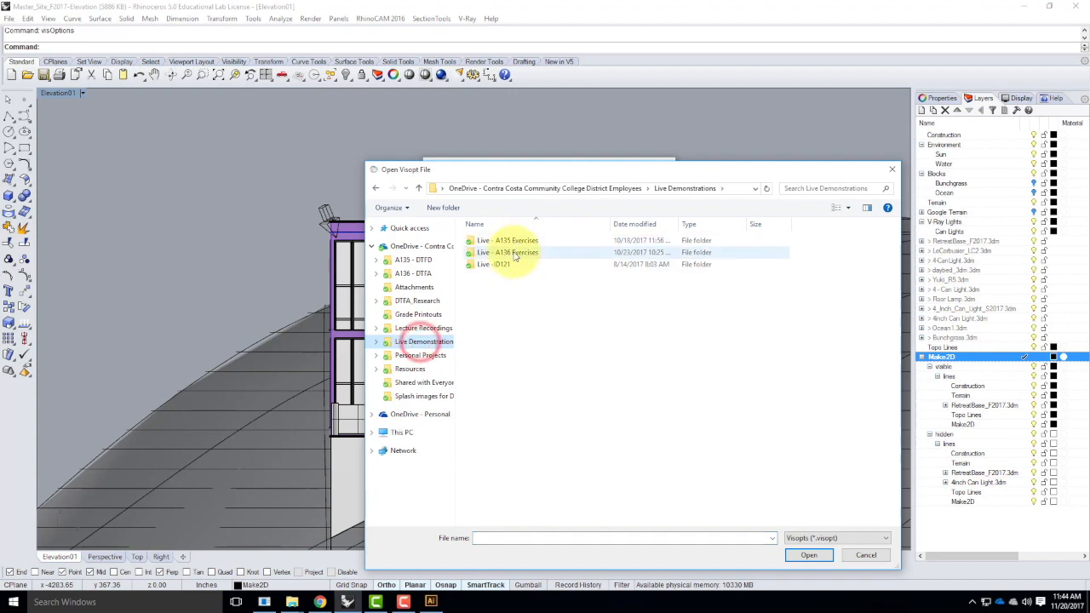
double_click(511, 252)
scroll(528, 418, down, 2)
double_click(498, 487)
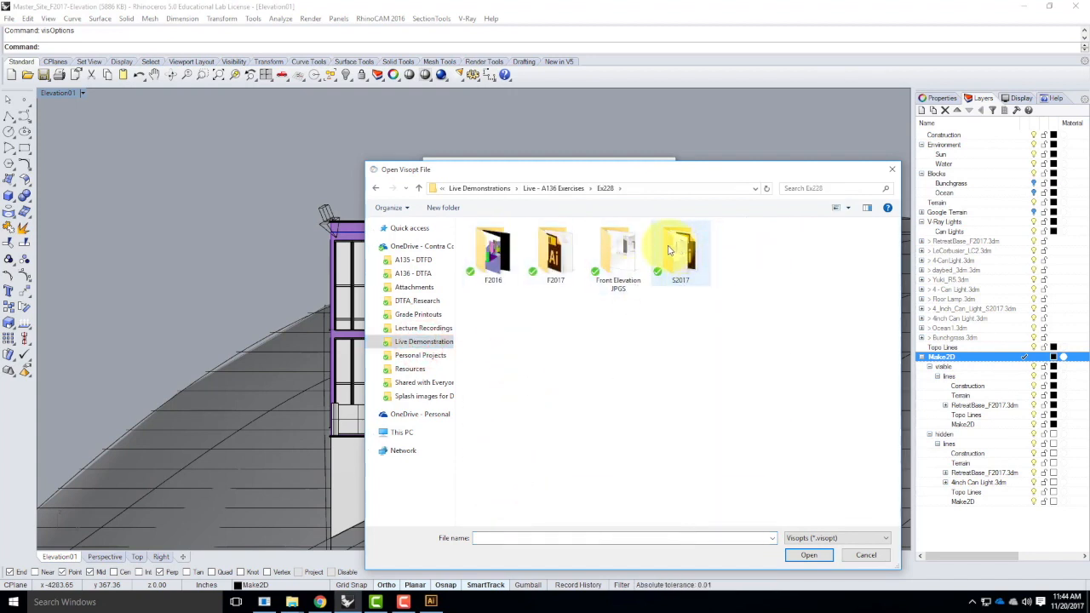
double_click(555, 247)
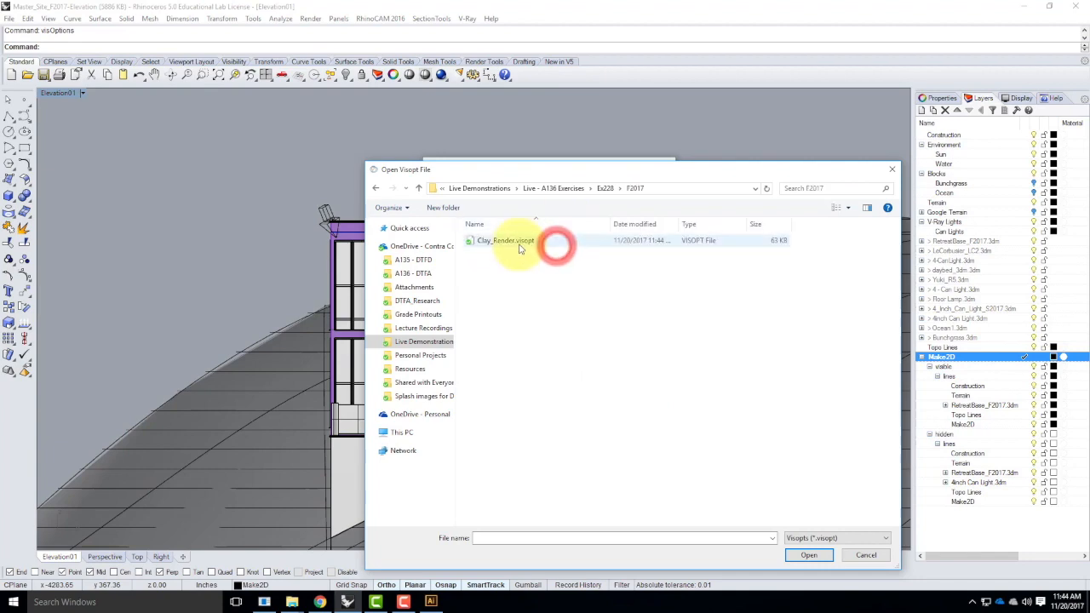
click(517, 243)
click(807, 555)
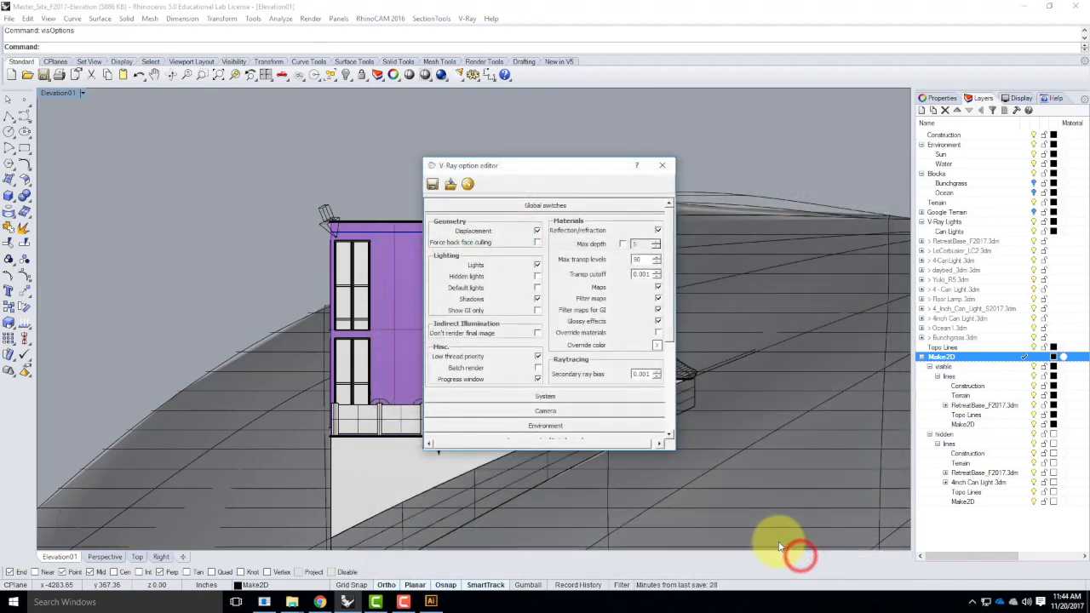
Step: Enable Override materials in V-Ray's global switches with a light gray override color of 200, 200, 200, and close the options
click(567, 206)
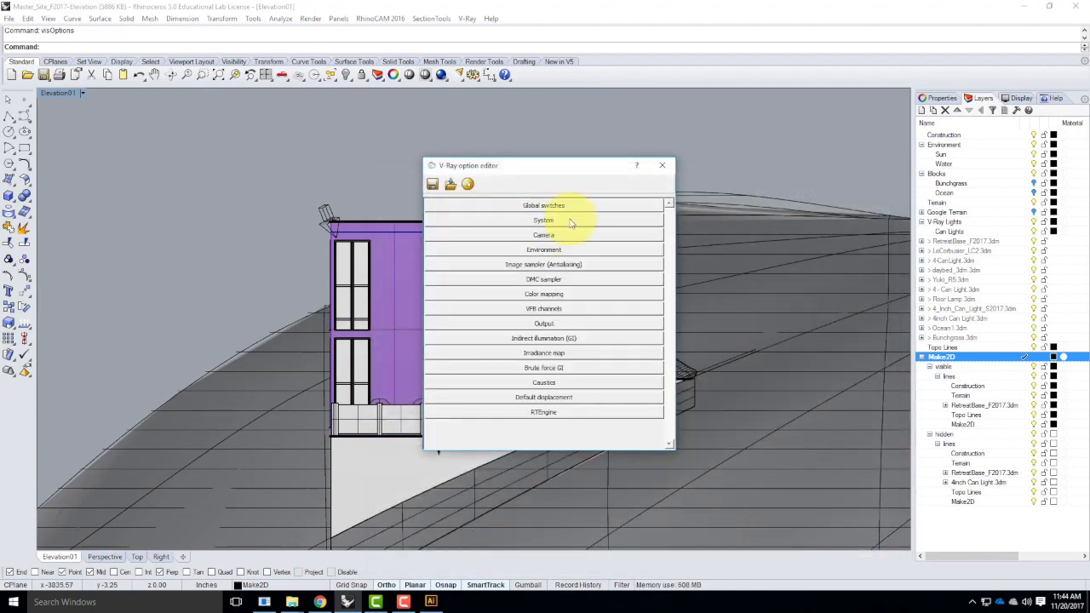
click(566, 206)
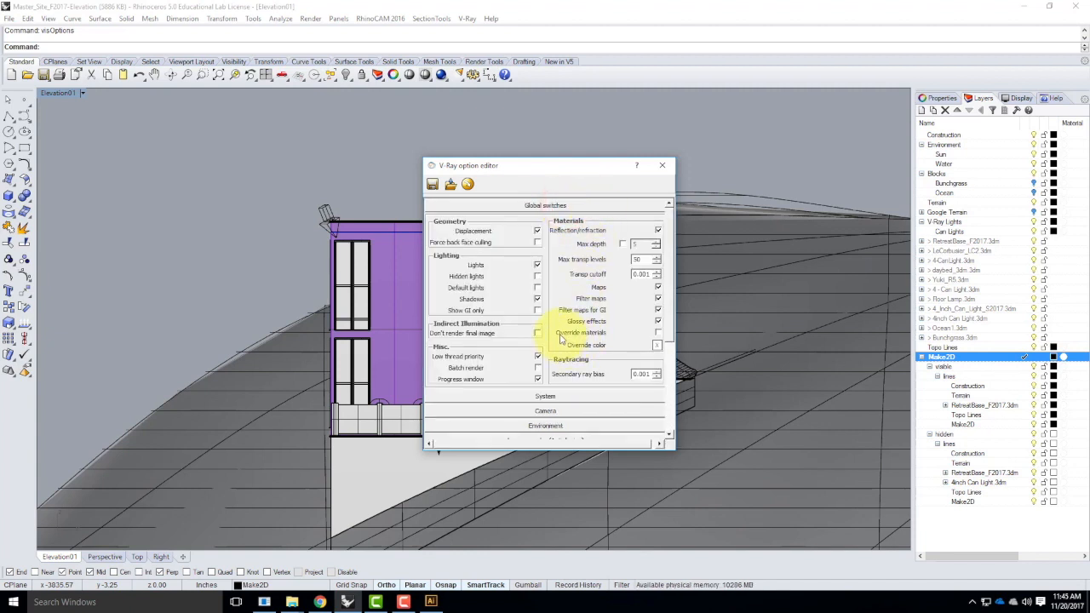
click(657, 333)
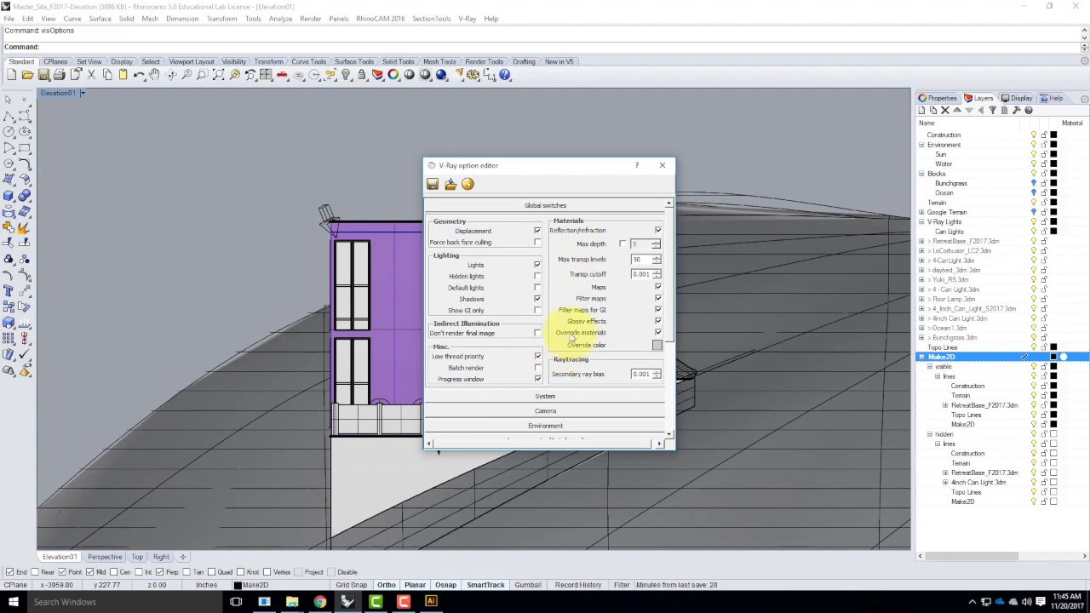
click(658, 345)
click(206, 307)
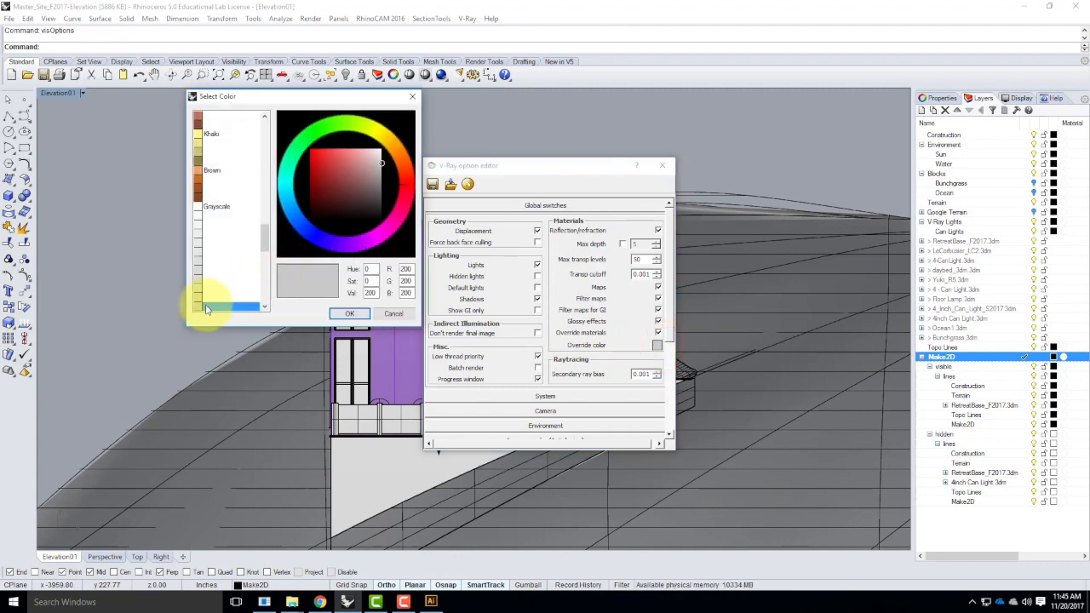
click(352, 314)
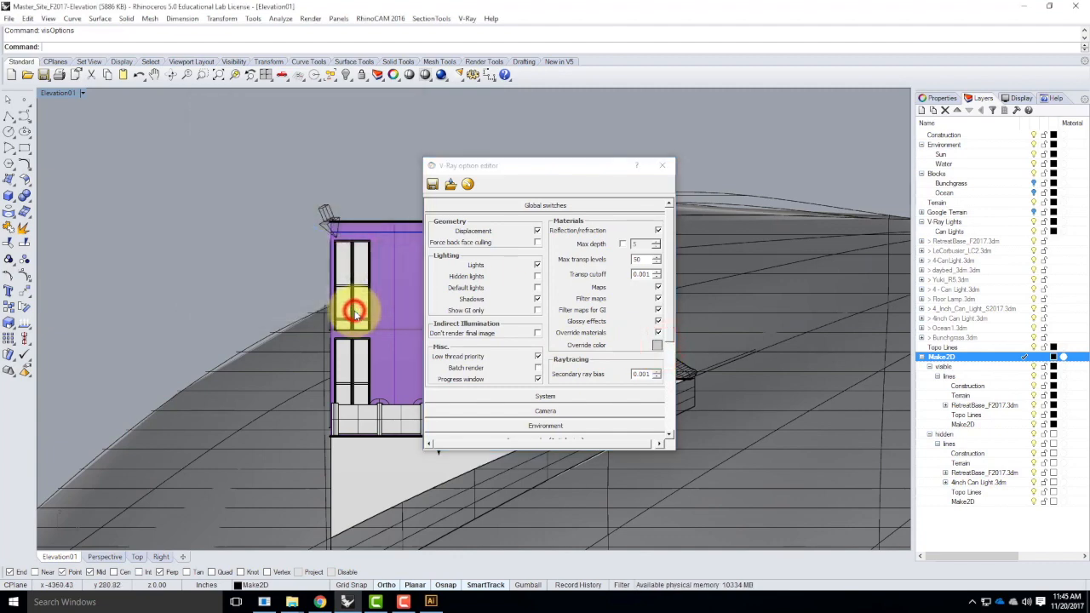
click(662, 165)
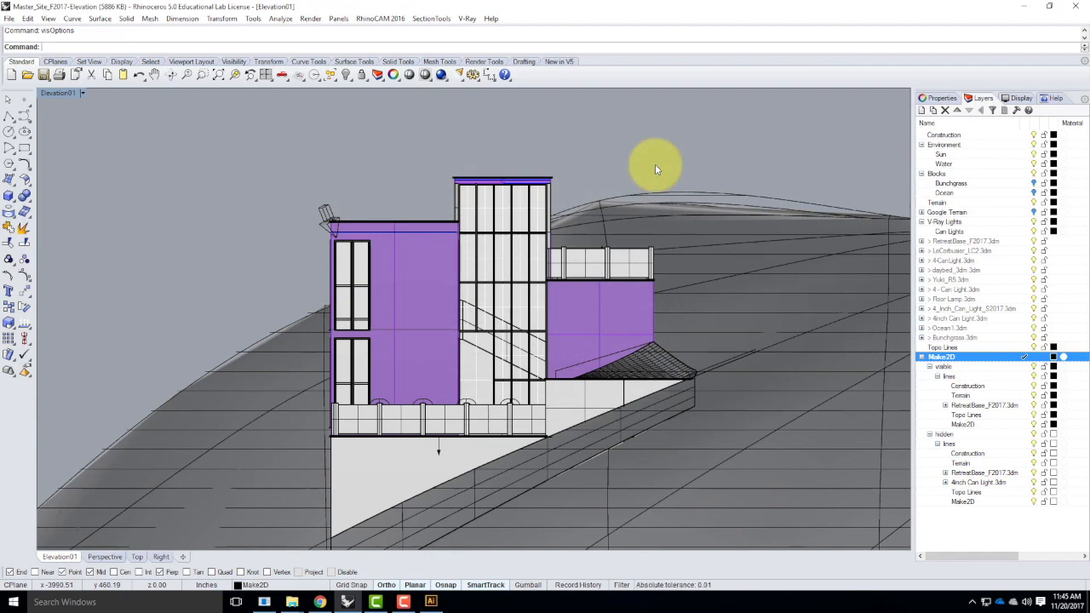
Step: Start a V-Ray test rendering of the Elevation01 view, check the exposure, and stop it
click(441, 76)
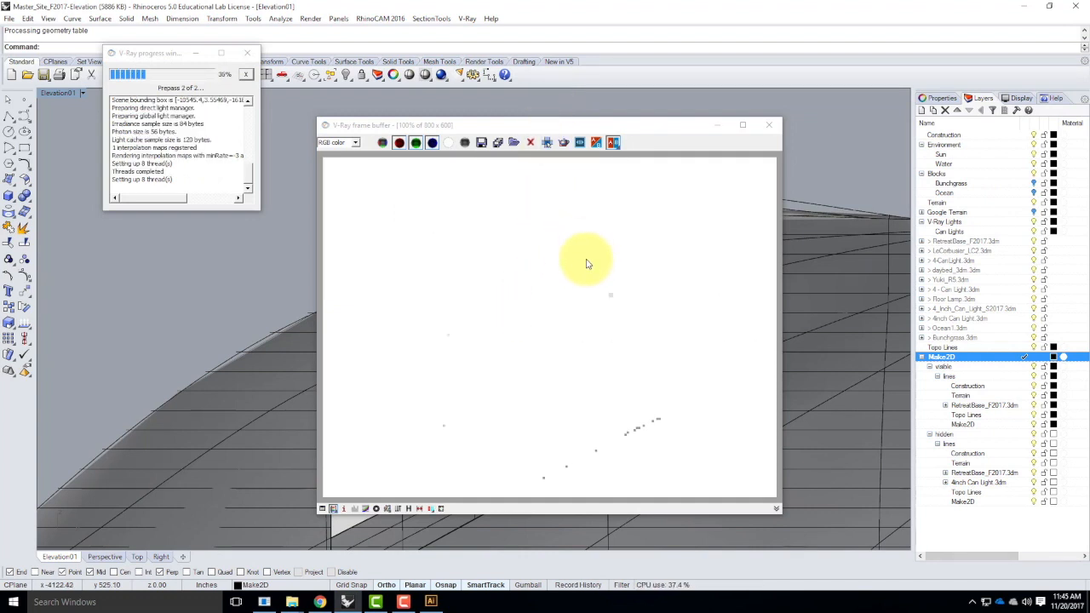
click(767, 126)
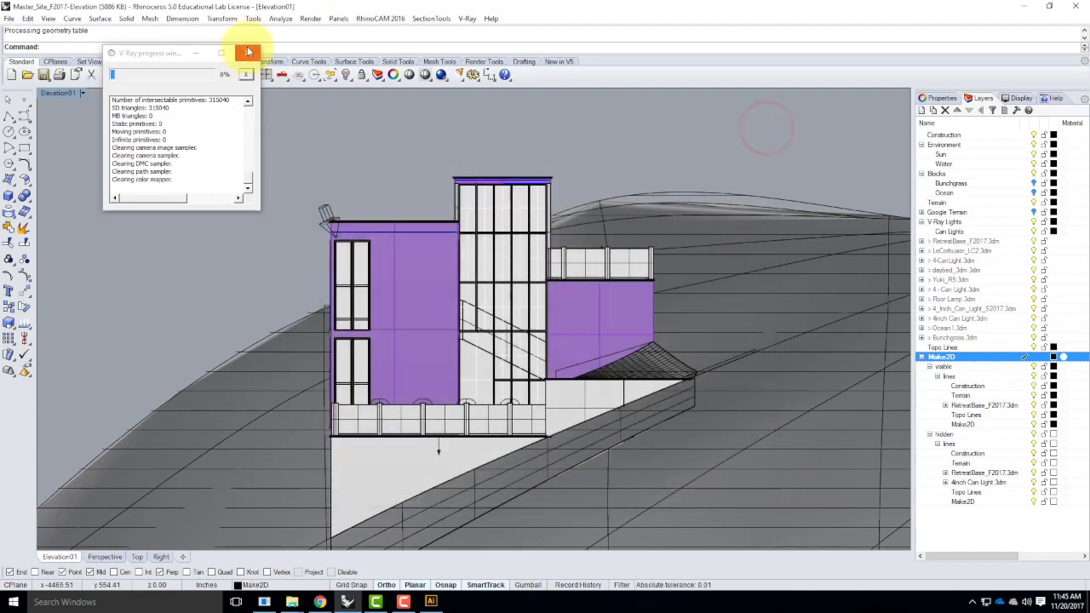
click(247, 51)
Step: Select the directional sun light above the left volume and turn on the physical camera in the V-Ray camera options
click(328, 219)
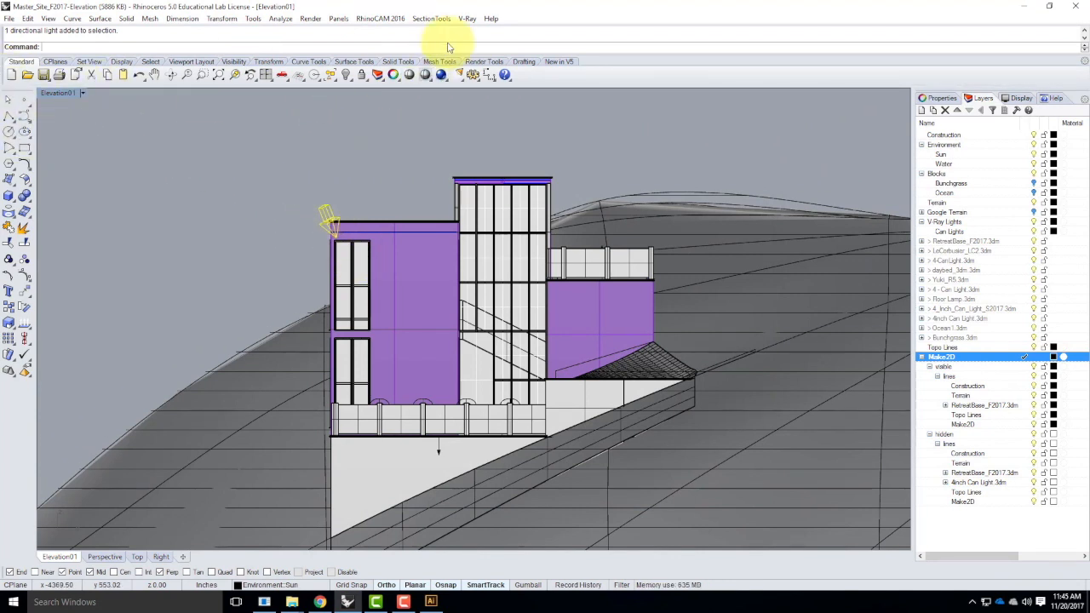
click(467, 17)
click(492, 41)
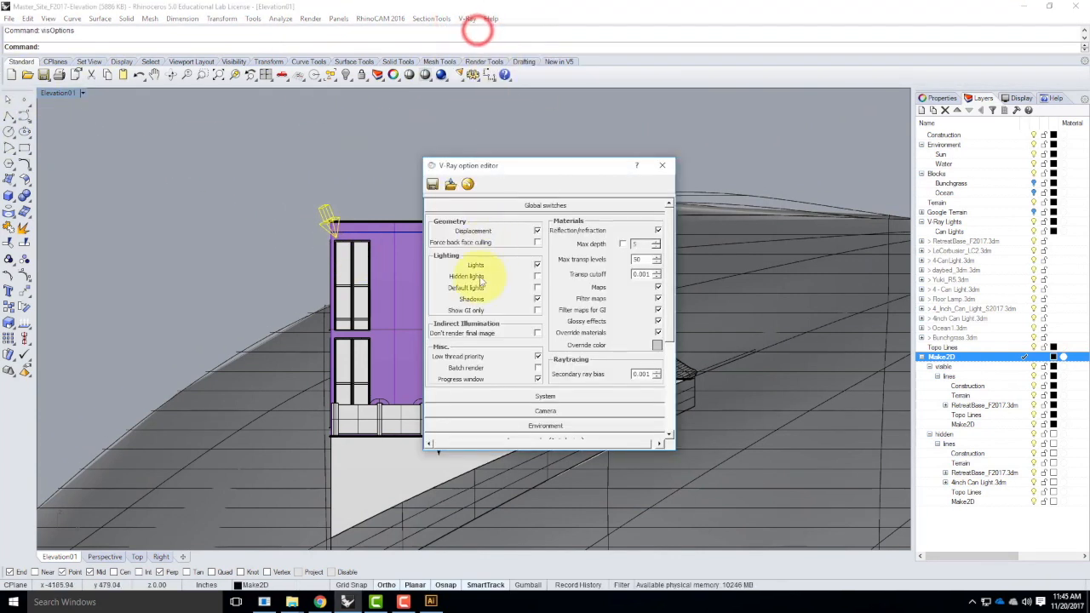
click(511, 411)
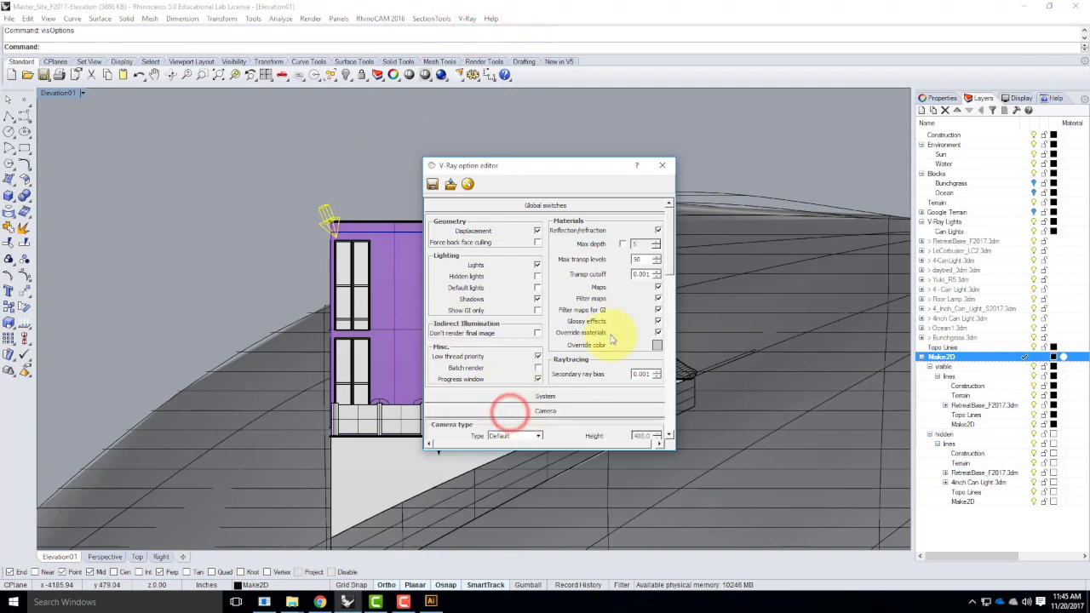
scroll(613, 336, down, 5)
click(480, 327)
scroll(532, 345, down, 3)
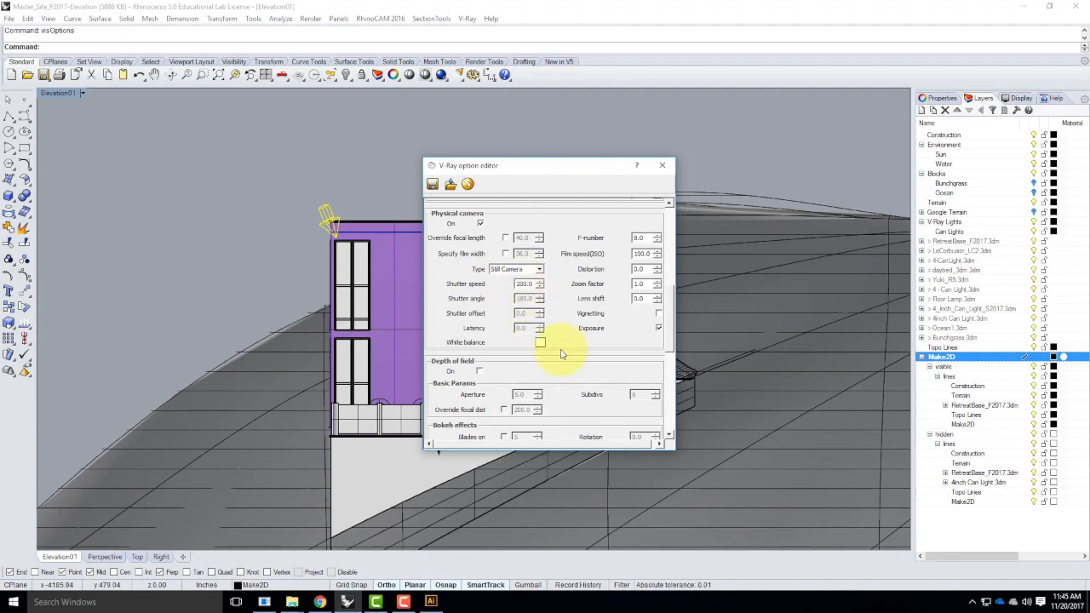
click(662, 165)
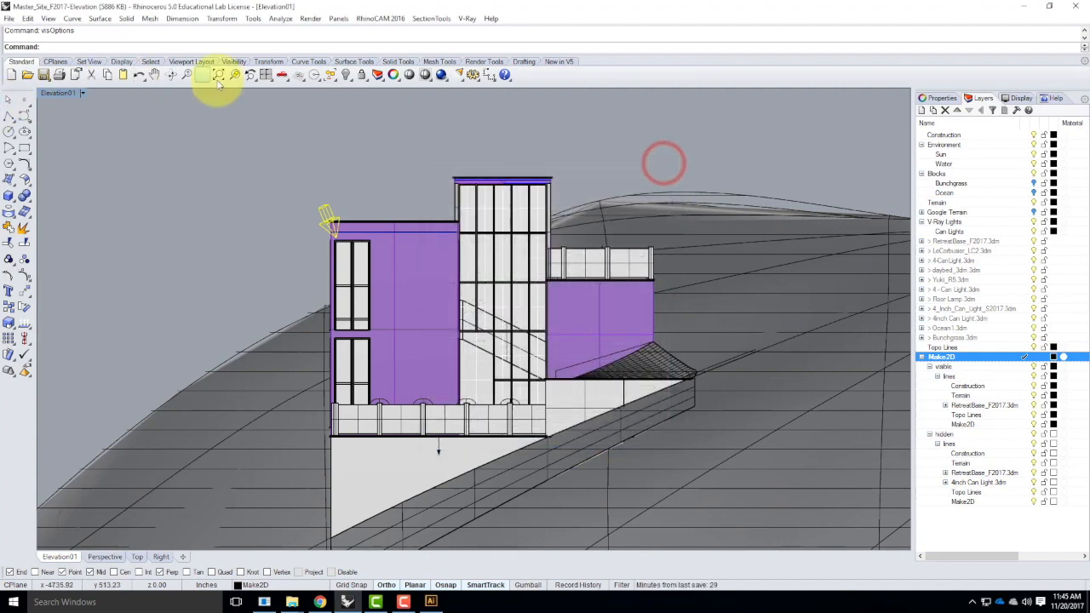
Step: Run a V-Ray test rendering of the Elevation01 view and set the physical camera's shutter speed to 100
click(441, 75)
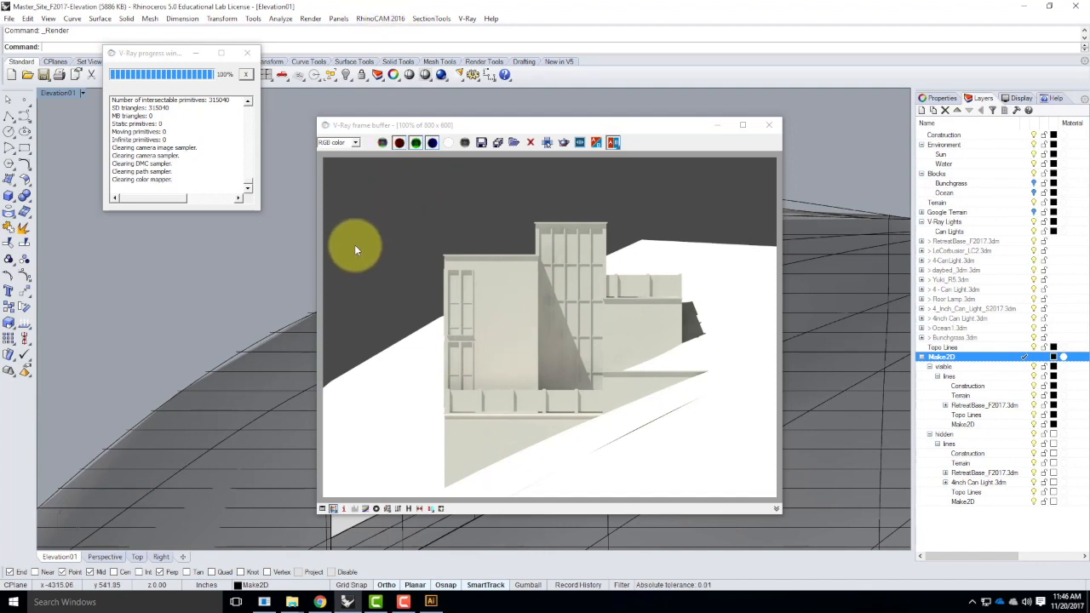
click(769, 125)
click(467, 18)
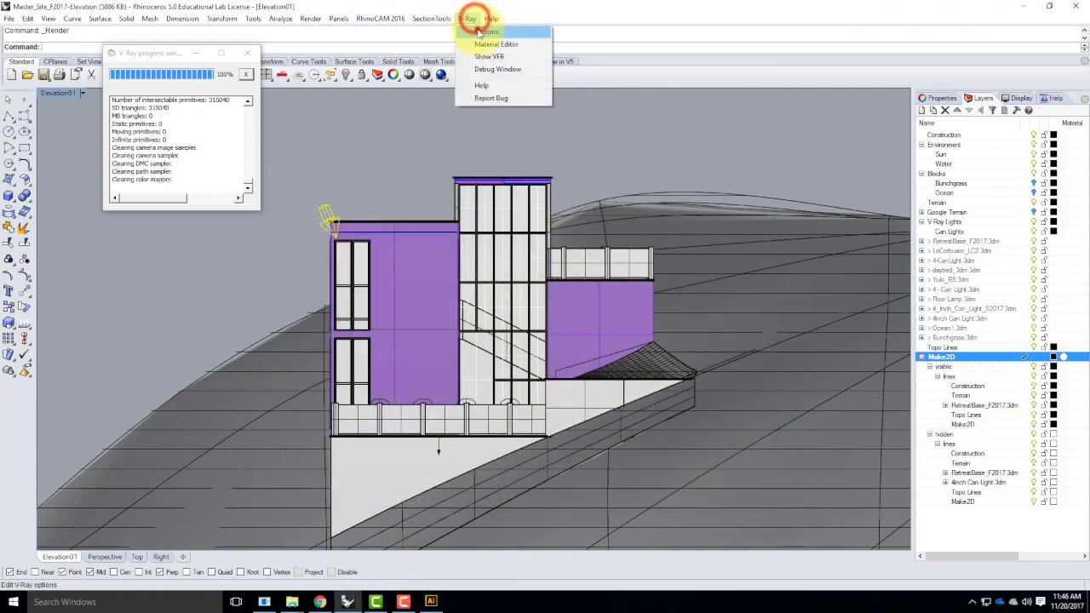
click(492, 39)
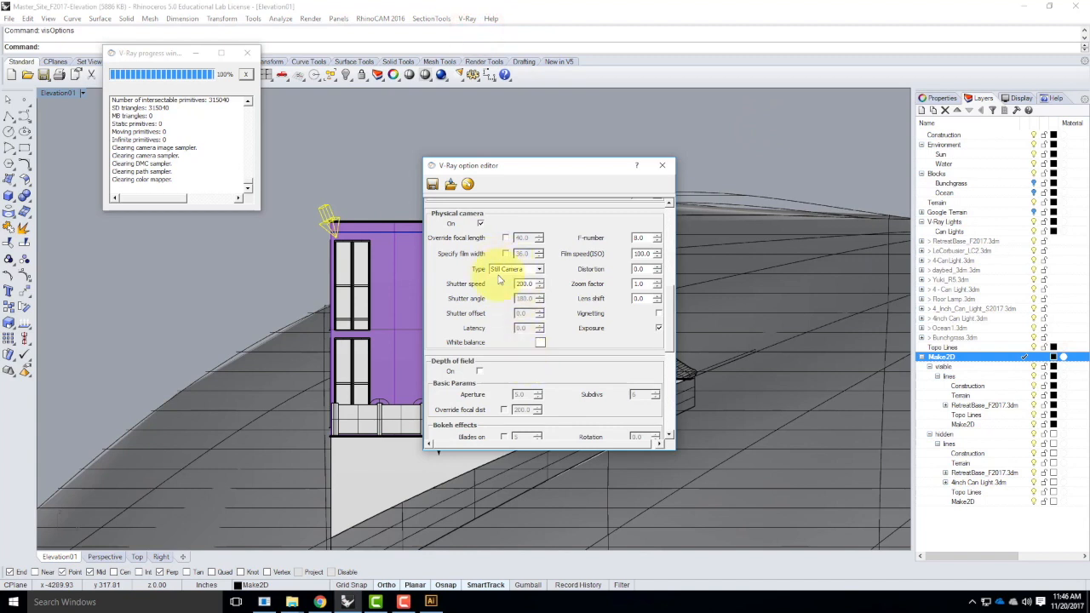
double_click(530, 284)
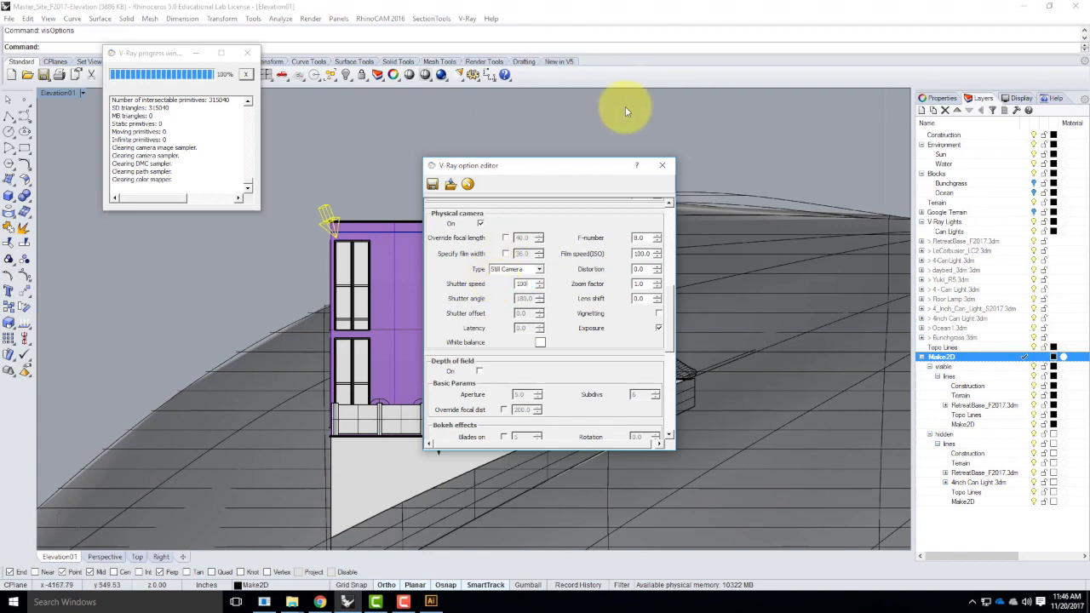
Step: Match the V-Ray output size to the viewport's aspect ratio and run another test rendering of the Elevation01 view
drag(669, 299, 670, 422)
click(554, 343)
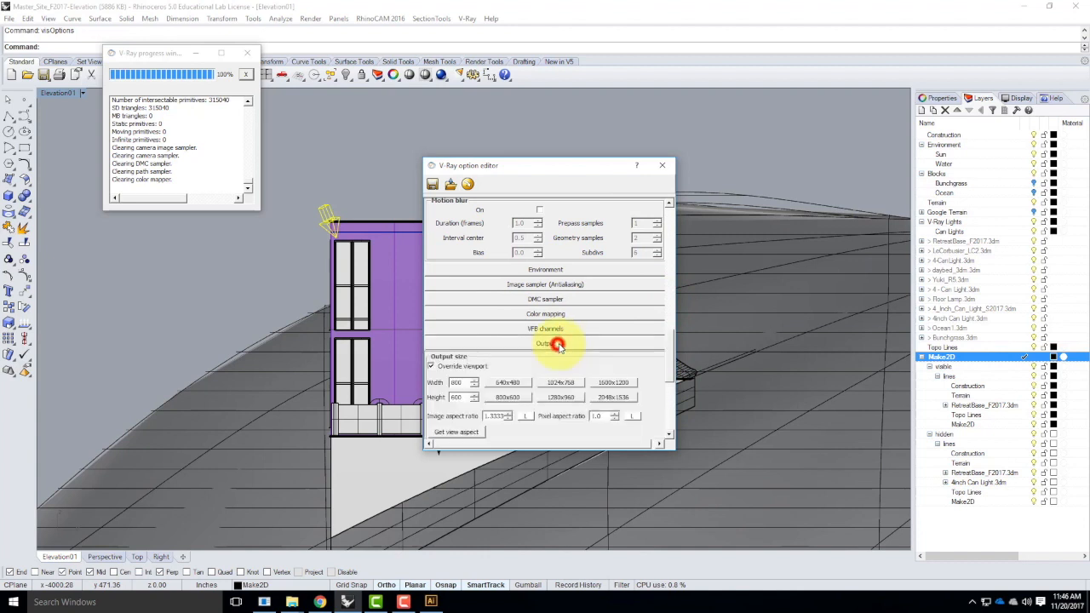
click(433, 367)
click(432, 366)
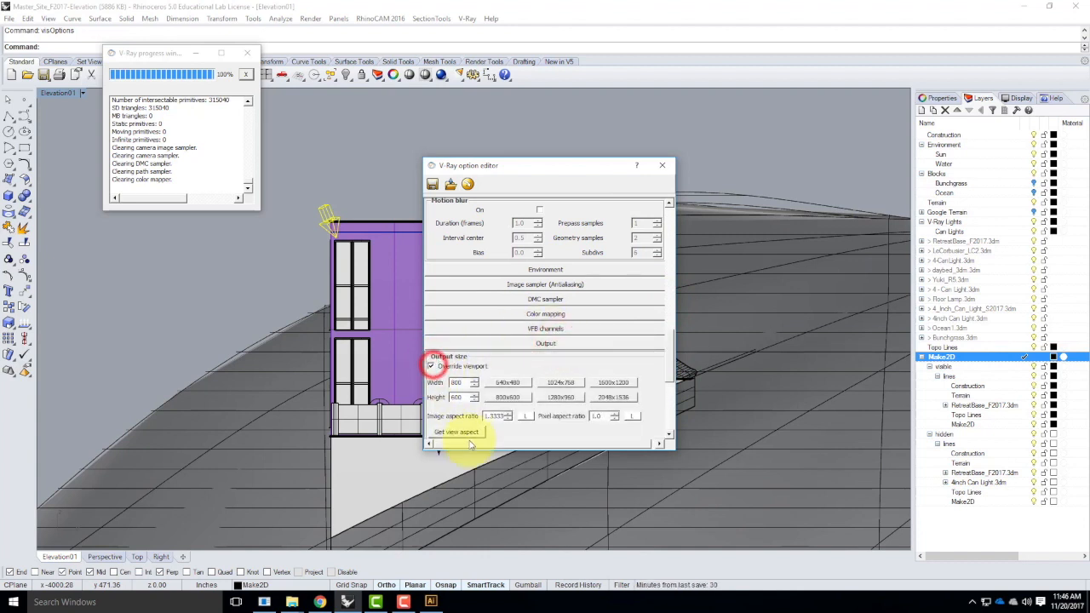
click(468, 432)
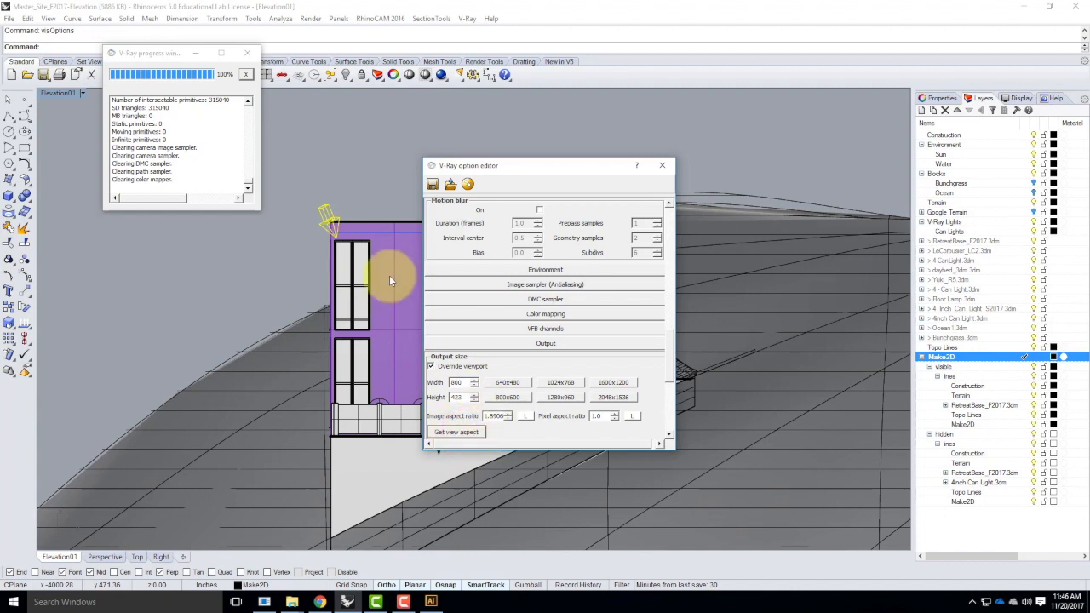
double_click(462, 382)
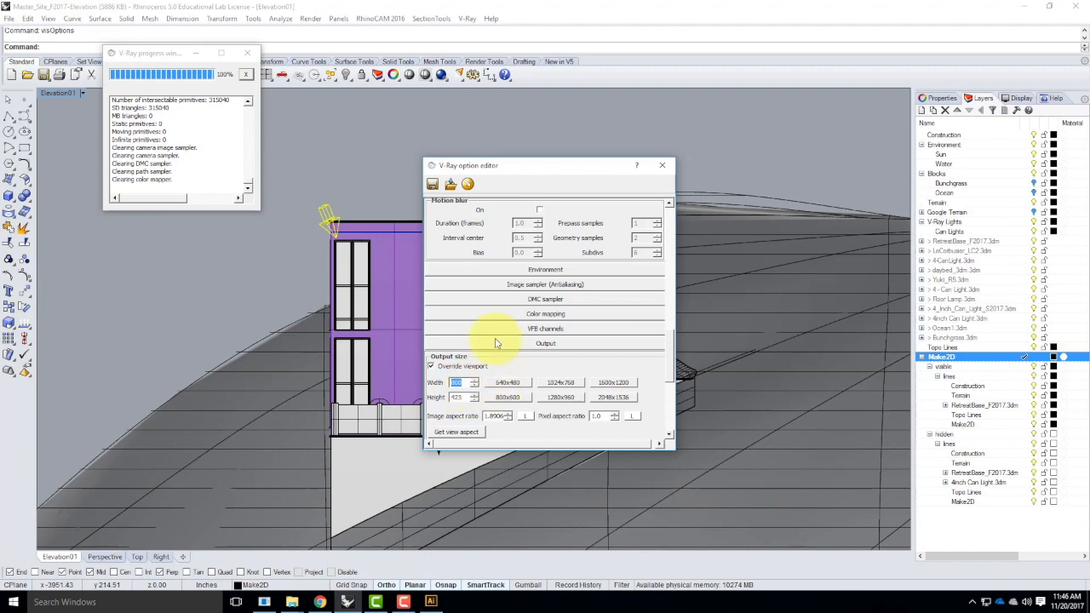
click(659, 165)
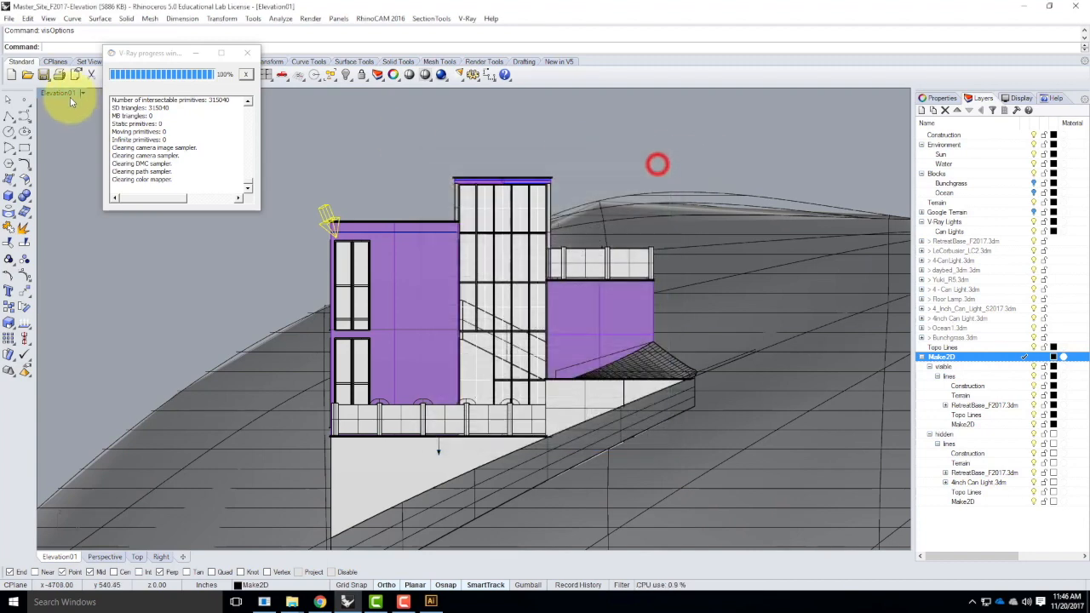
click(441, 75)
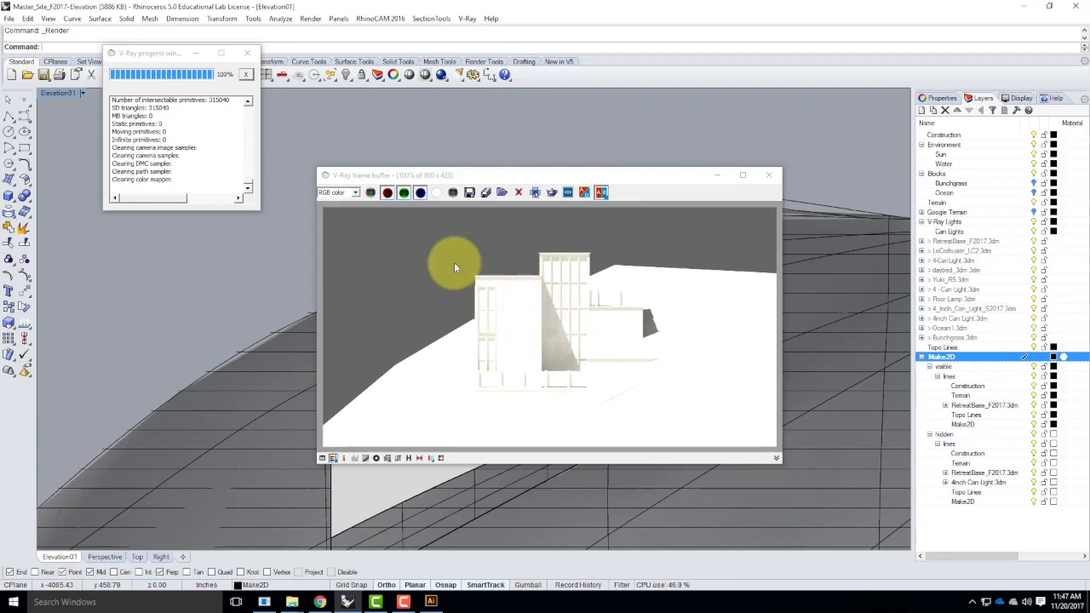
click(769, 175)
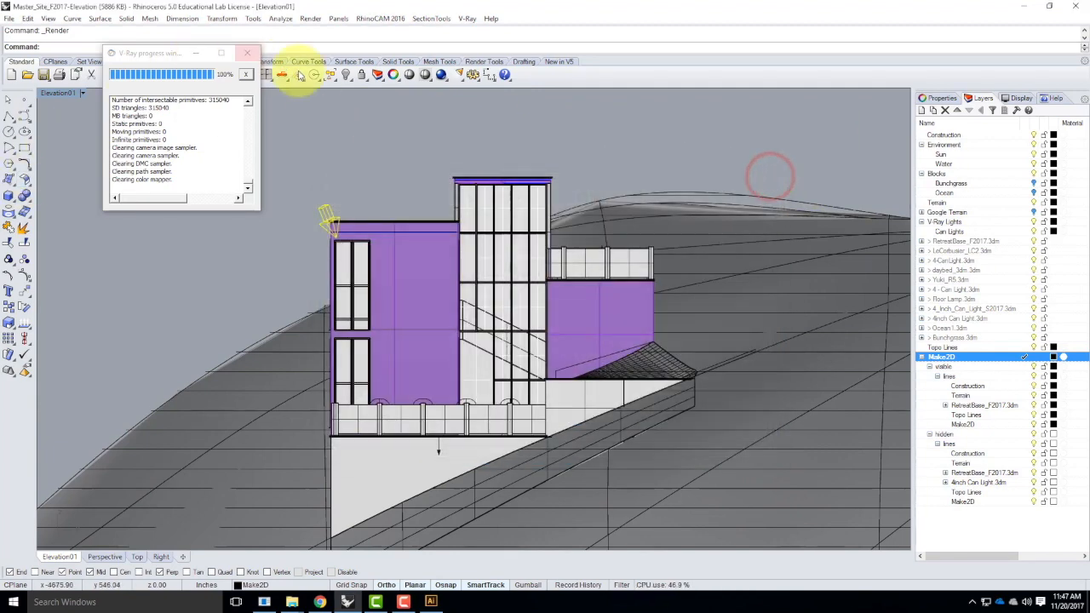
Step: Set the physical camera's shutter speed to 125 in the V-Ray options and check the exposure with a test rendering
click(466, 18)
click(477, 32)
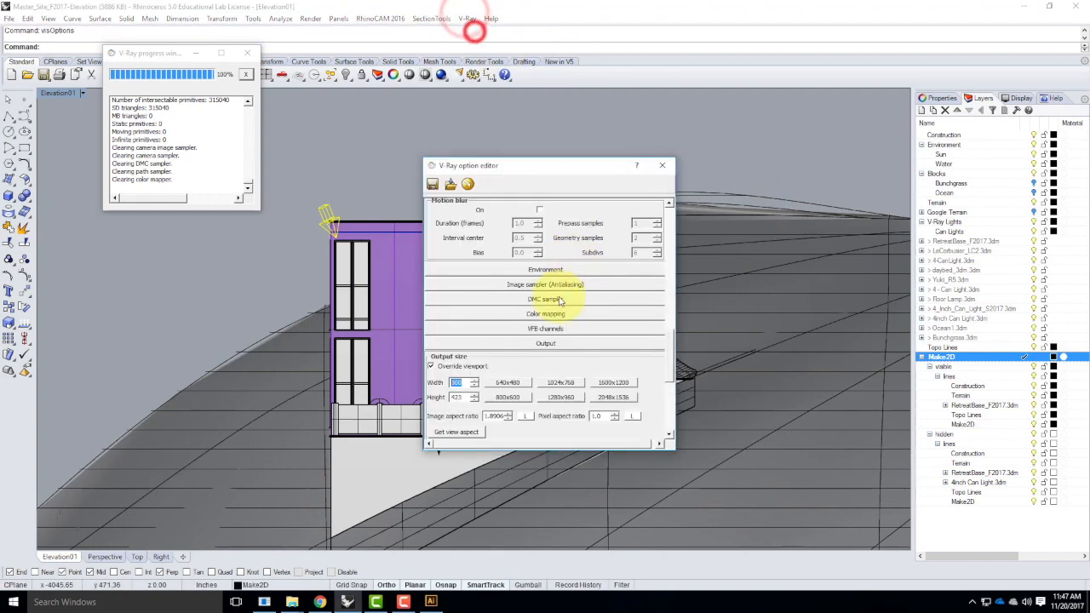
double_click(457, 383)
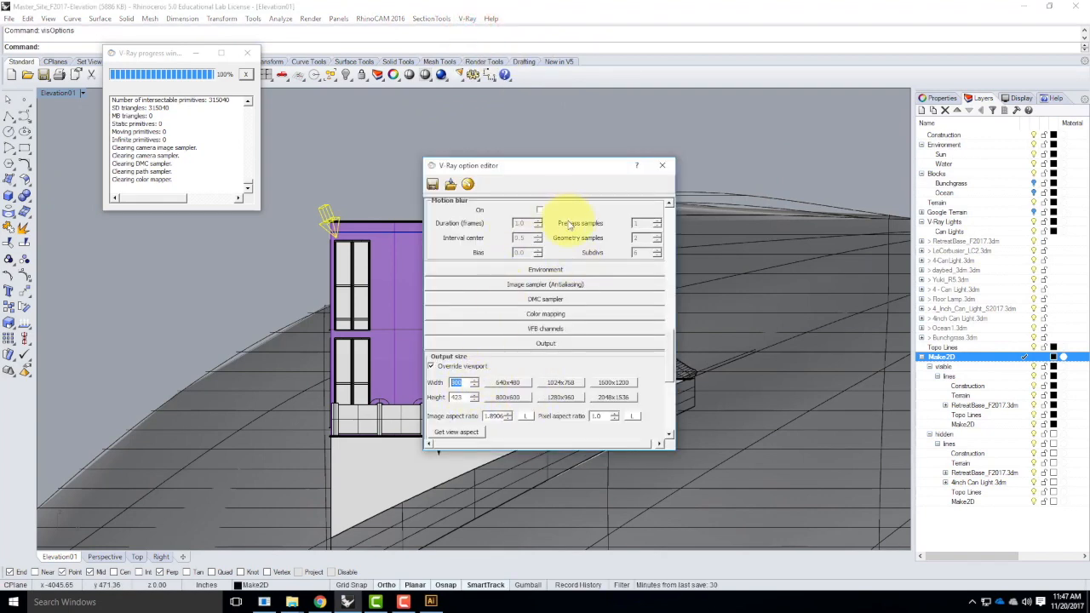
scroll(569, 224, up, 4)
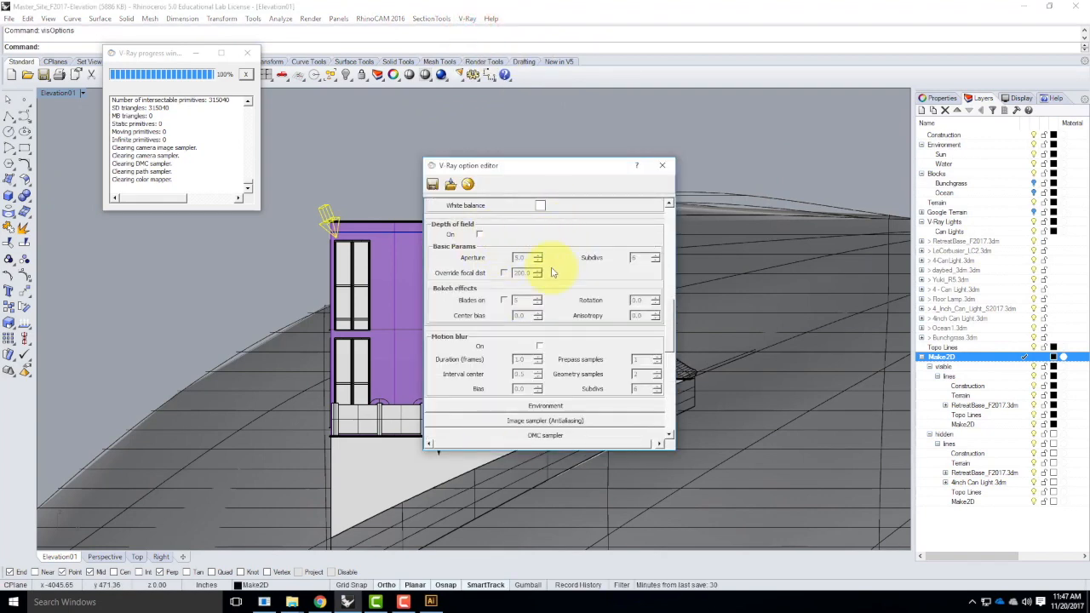
scroll(550, 262, up, 4)
double_click(526, 282)
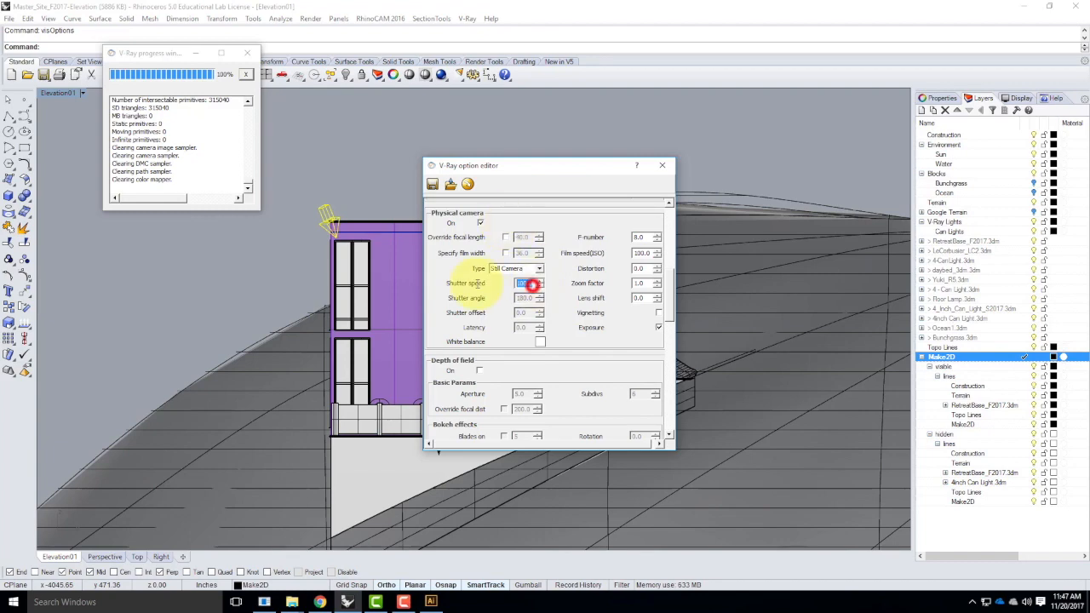
text(125)
key(Tab)
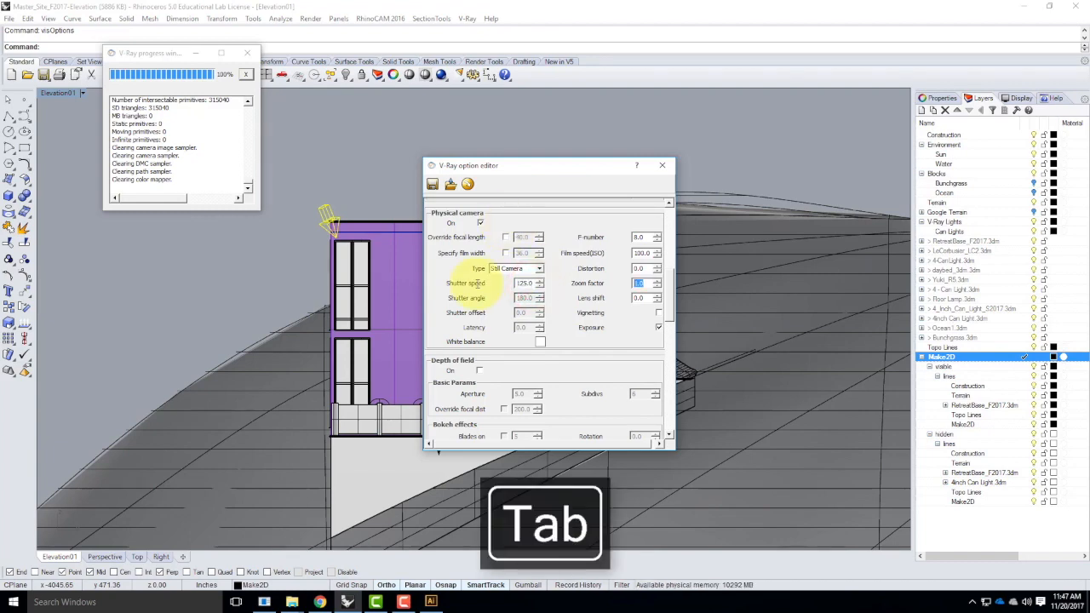
click(662, 165)
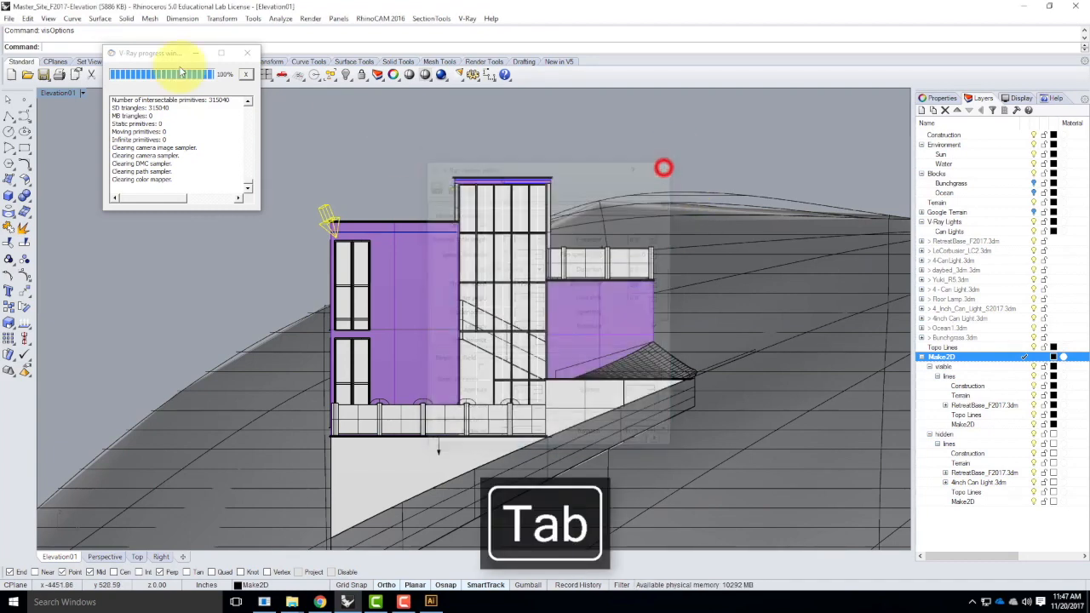
click(441, 74)
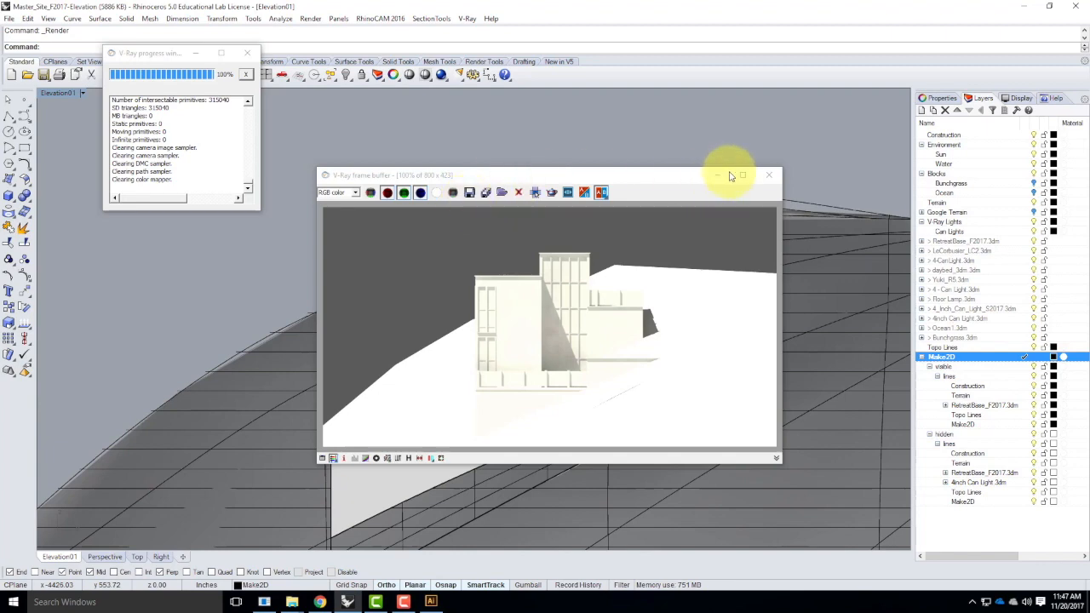
click(768, 175)
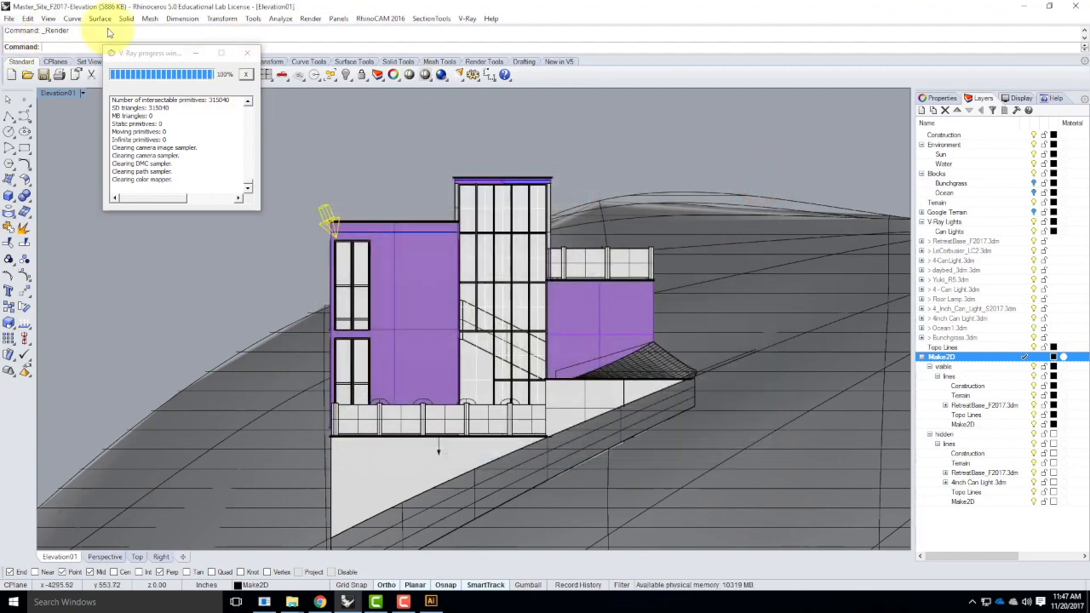
Step: Set the V-Ray output width to 5000 with the view's aspect ratio, lock that ratio, and close the options
click(467, 19)
click(477, 29)
drag(671, 284, 669, 370)
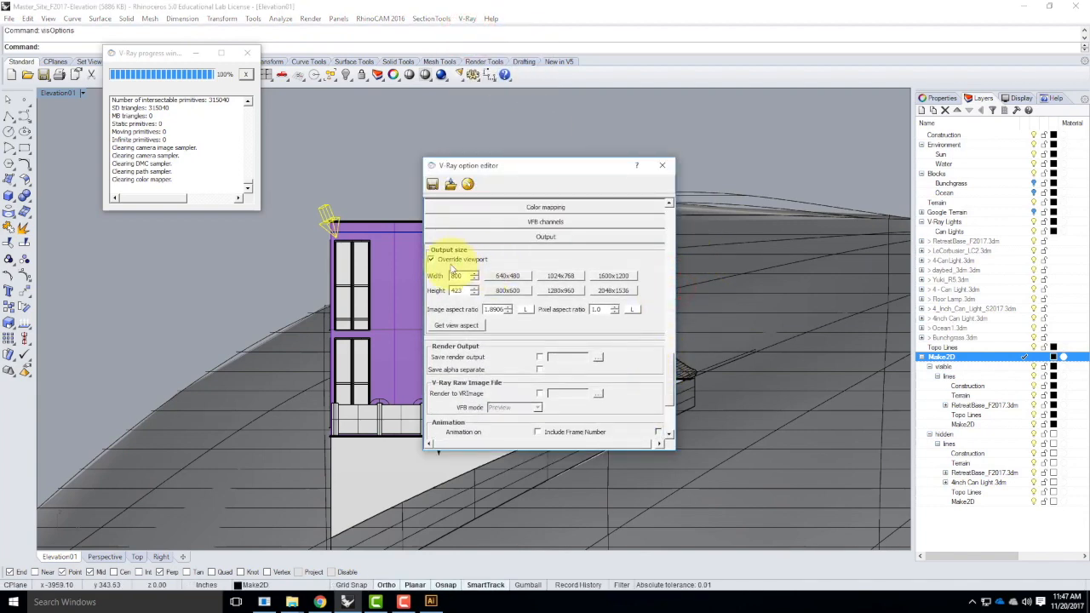
double_click(464, 276)
text(58)
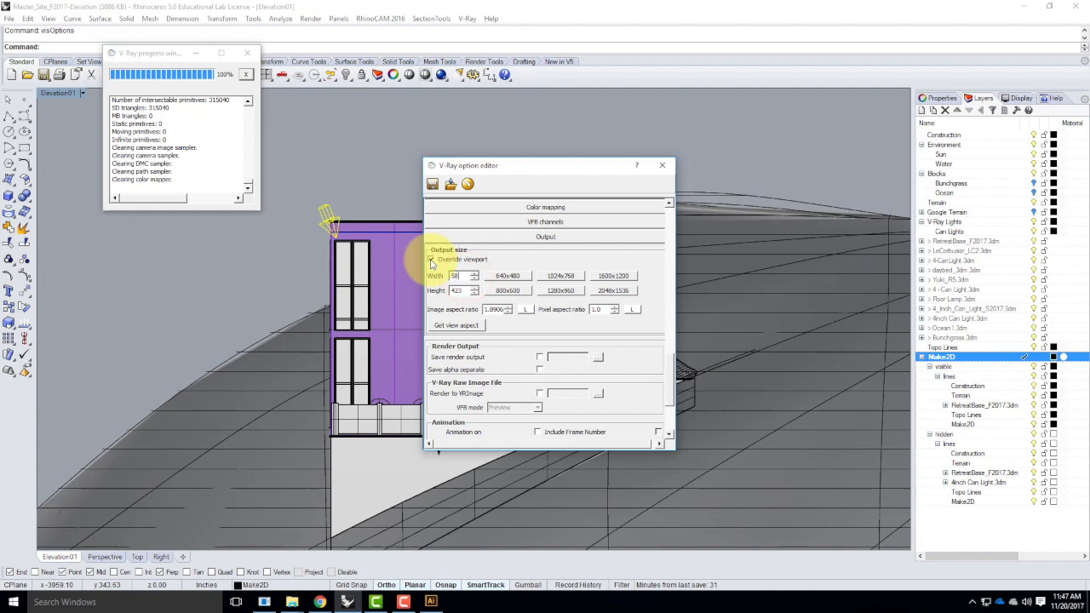
key(BackSpace)
key(Tab)
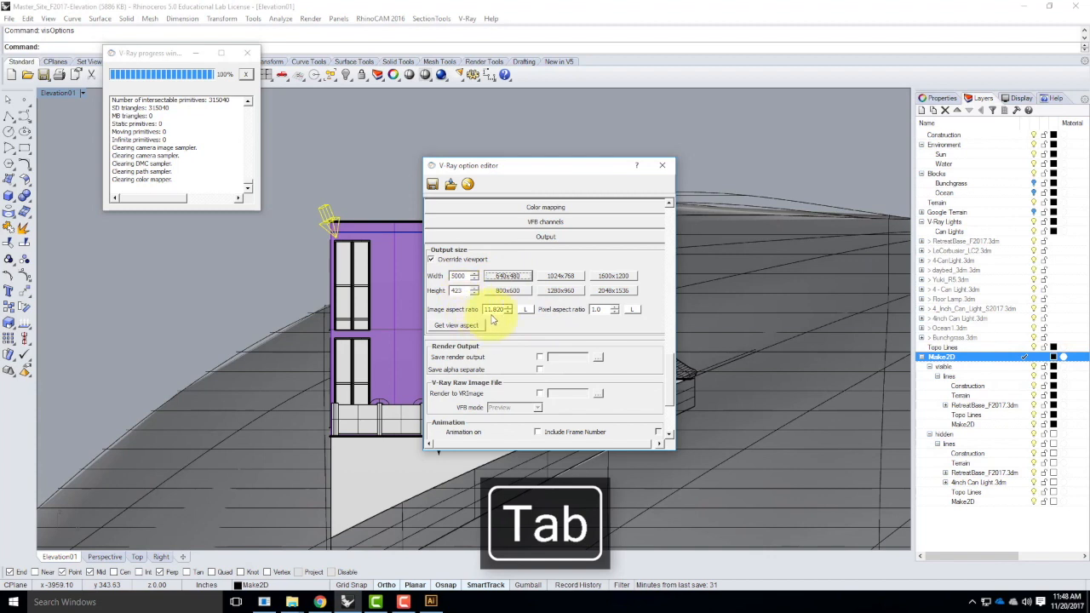
click(462, 327)
click(526, 309)
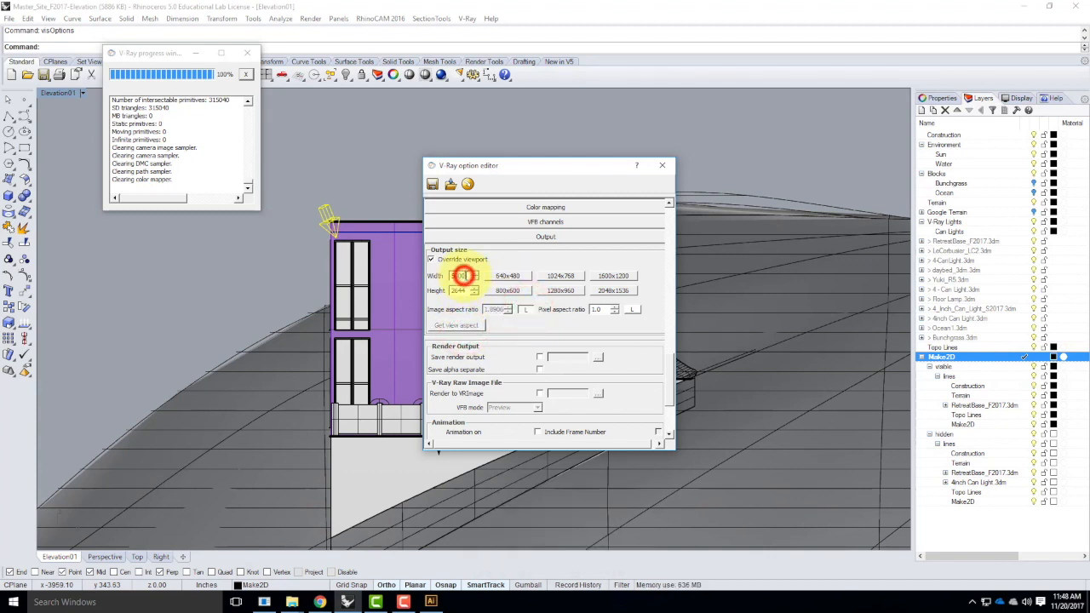
click(662, 166)
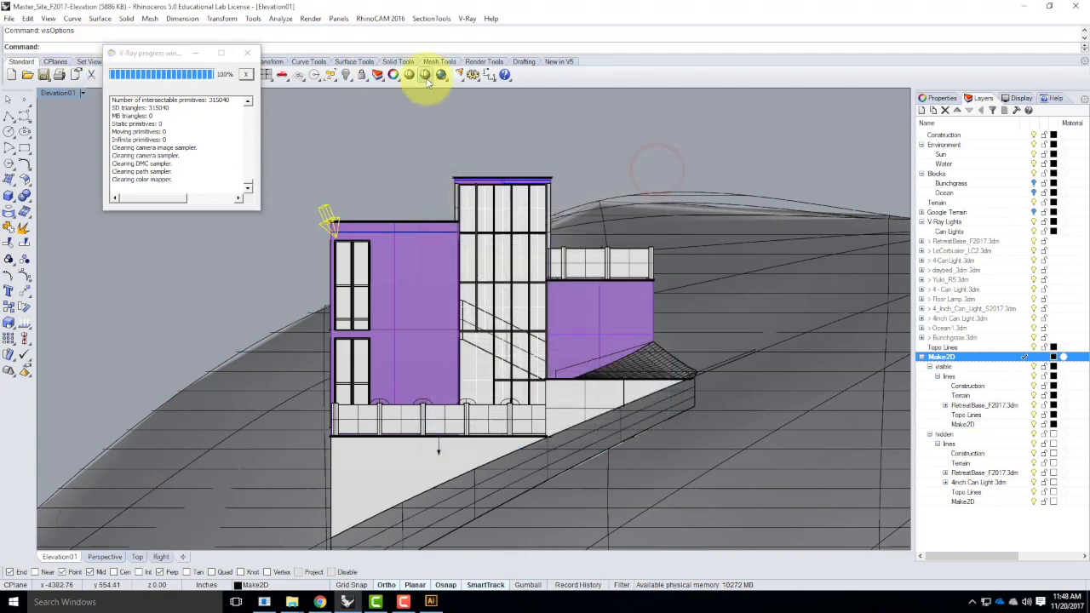
Step: Render the Elevation01 view at full size and save it as a JPEG named Elevation01-Clay in the Ex228 F2017 folder
click(438, 75)
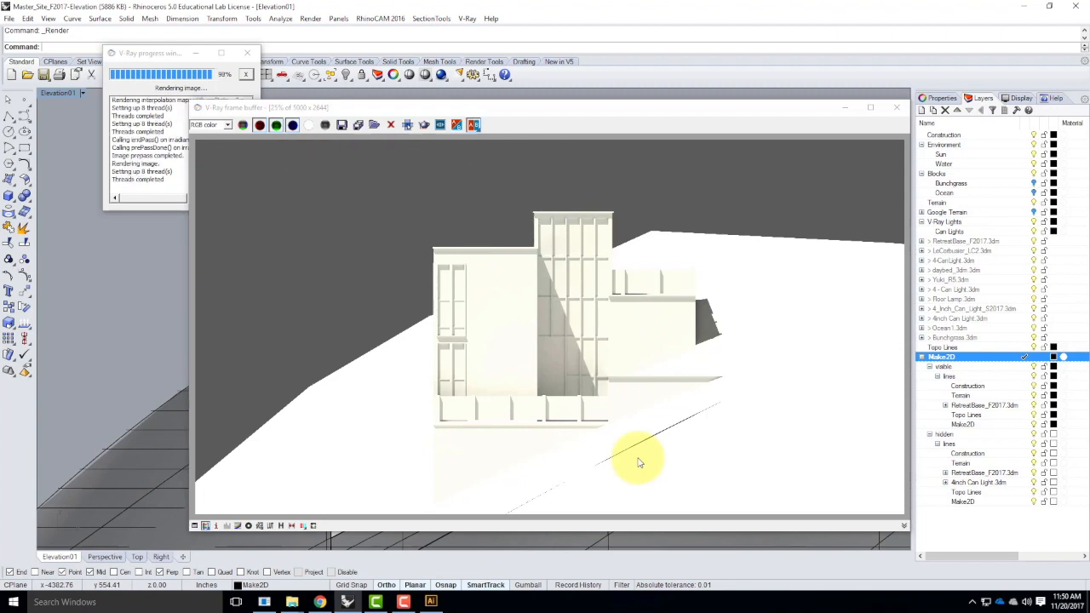
click(358, 125)
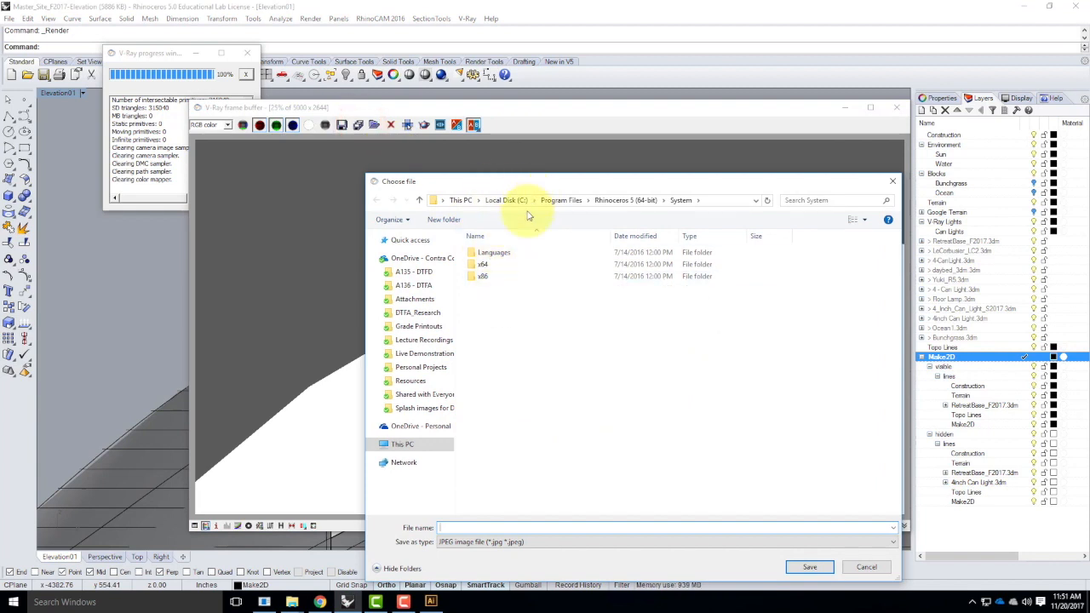
click(419, 356)
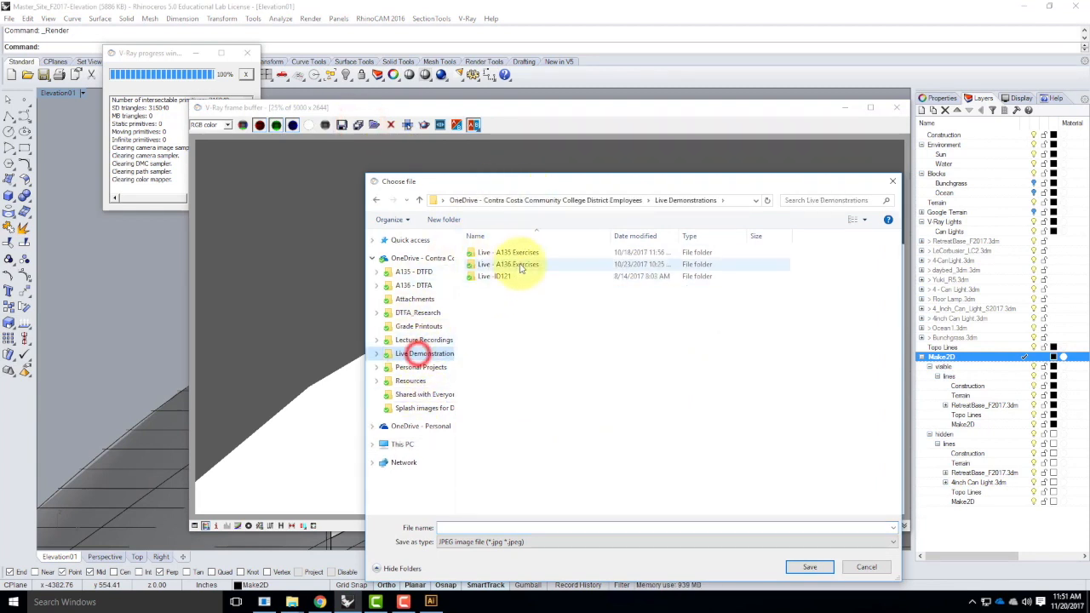
double_click(512, 265)
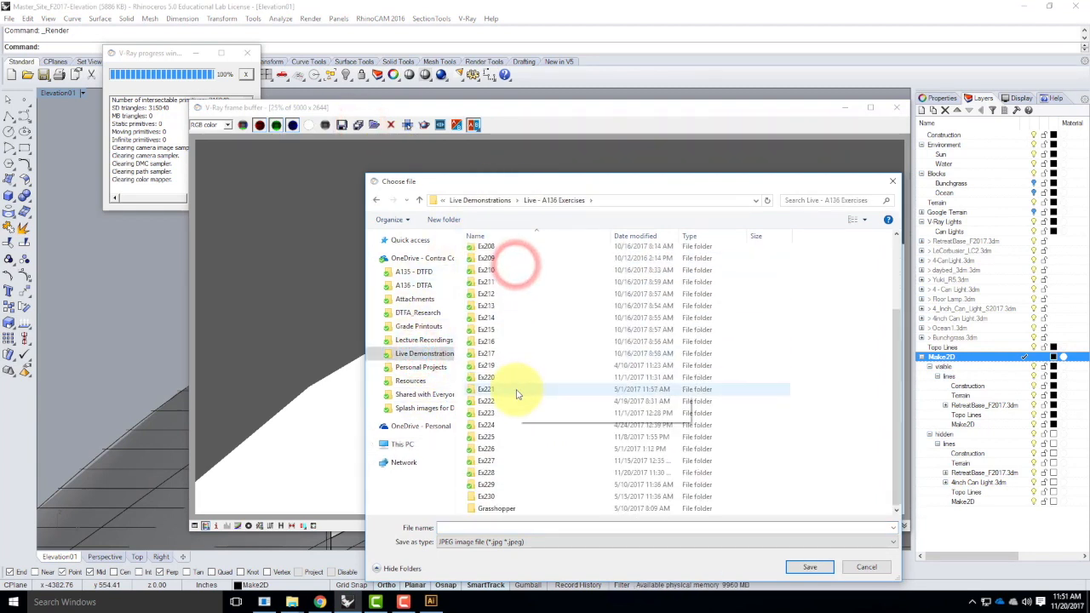
double_click(497, 473)
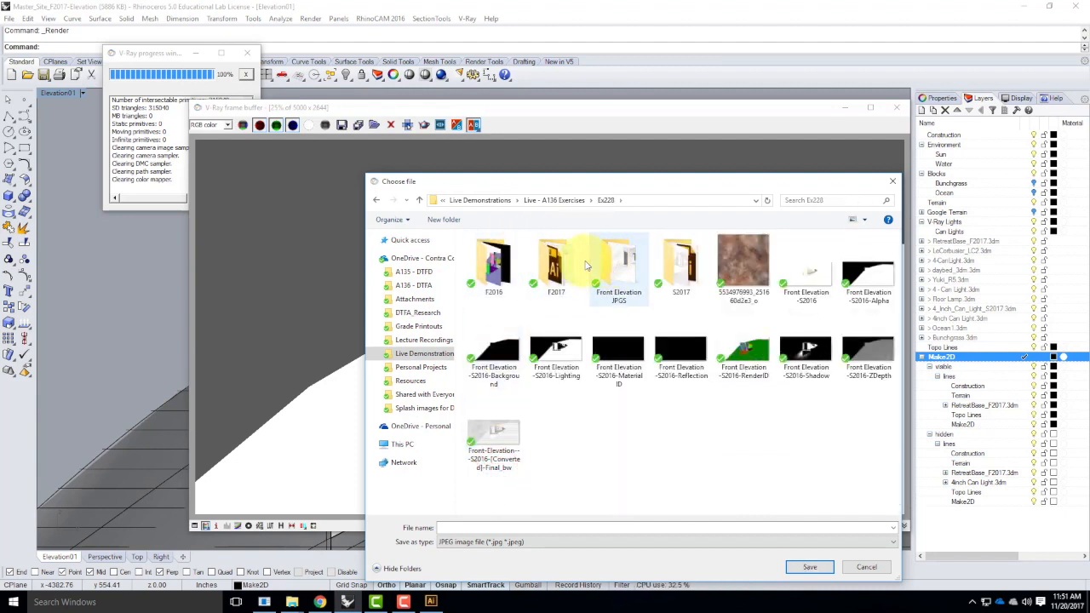
double_click(564, 266)
click(474, 527)
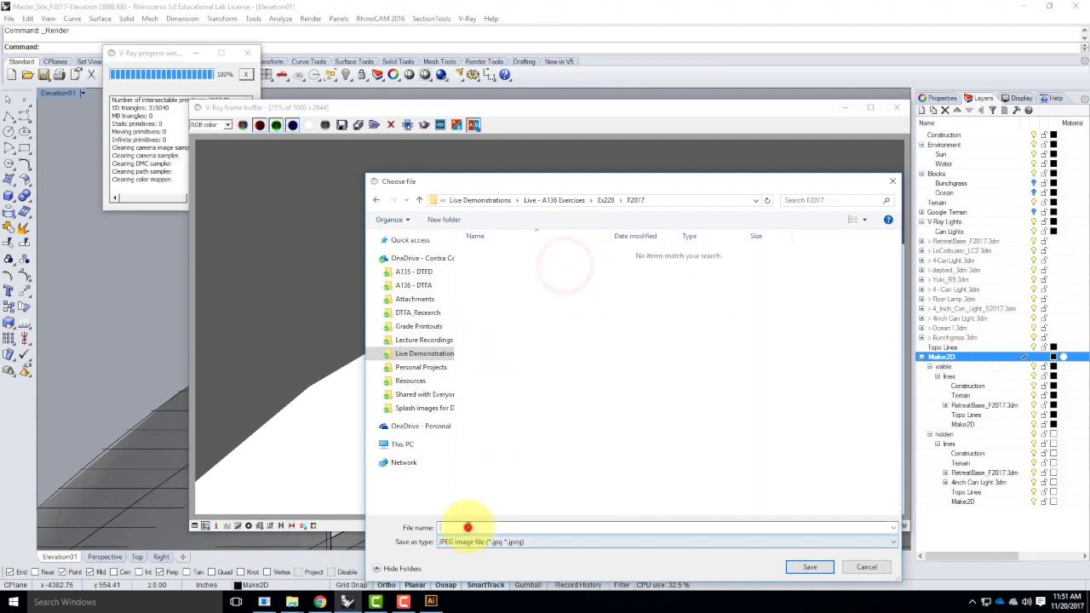
text(Ele)
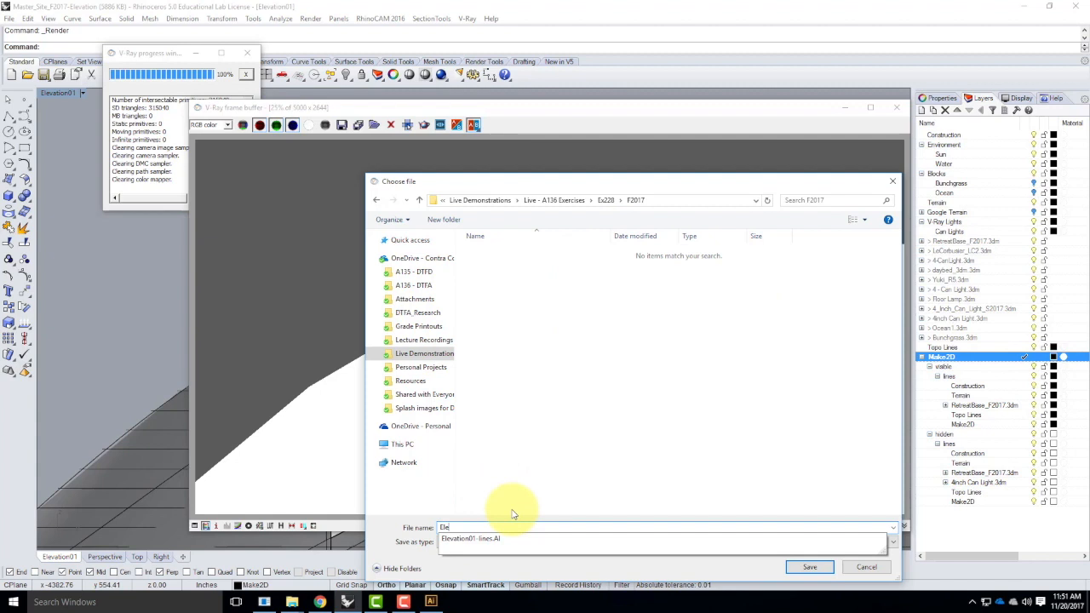
text(vation01-Clay)
click(809, 567)
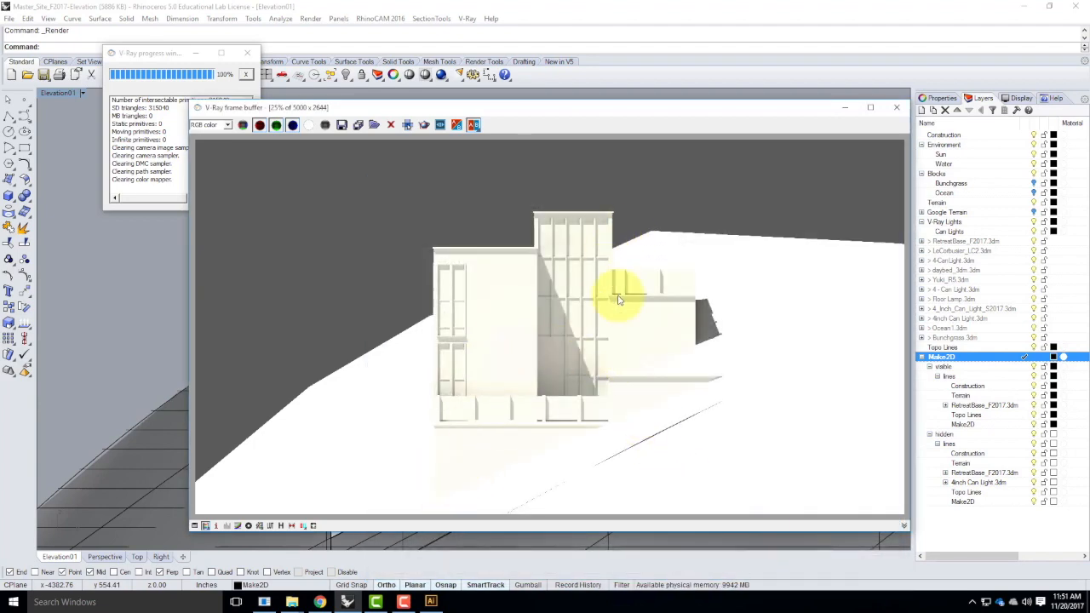
Step: Switch to Illustrator and place the Elevation01-Clay image into the Elevation01-lines document
click(430, 602)
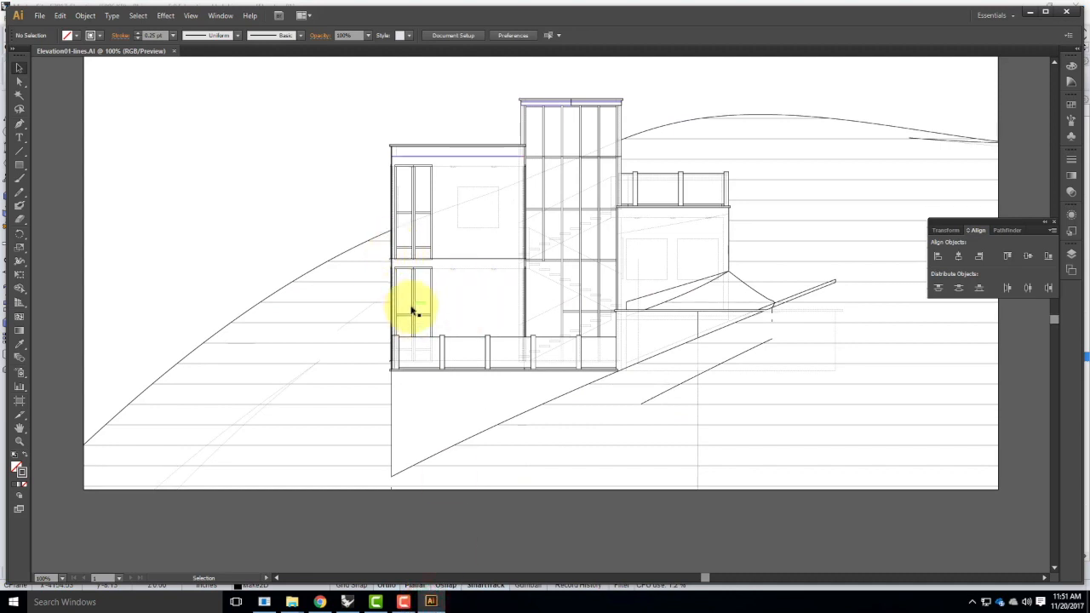
key(ctrl+minus)
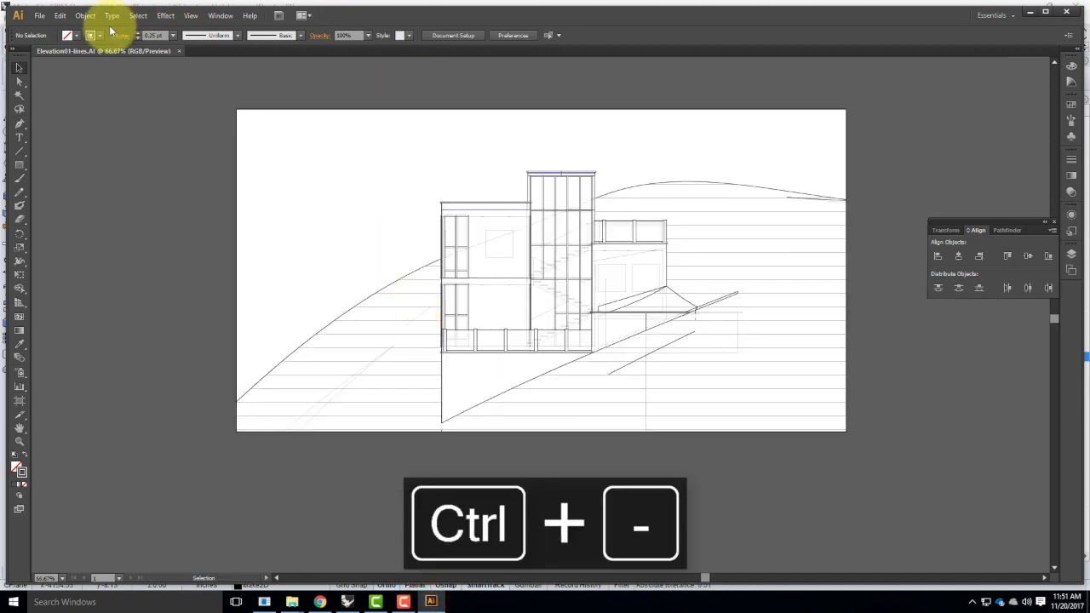
click(30, 16)
click(80, 199)
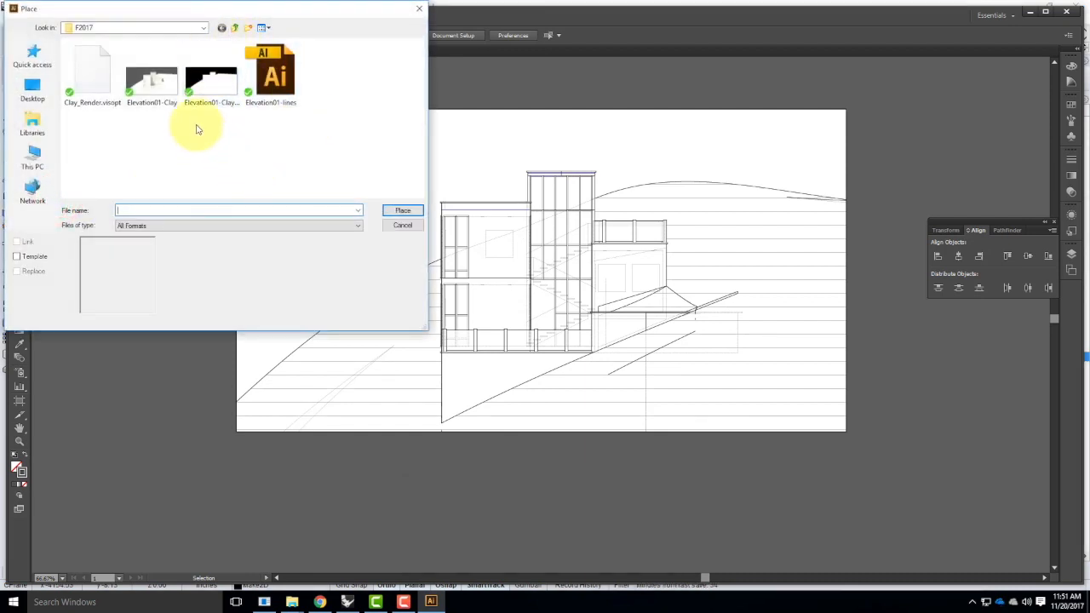
click(169, 91)
click(401, 210)
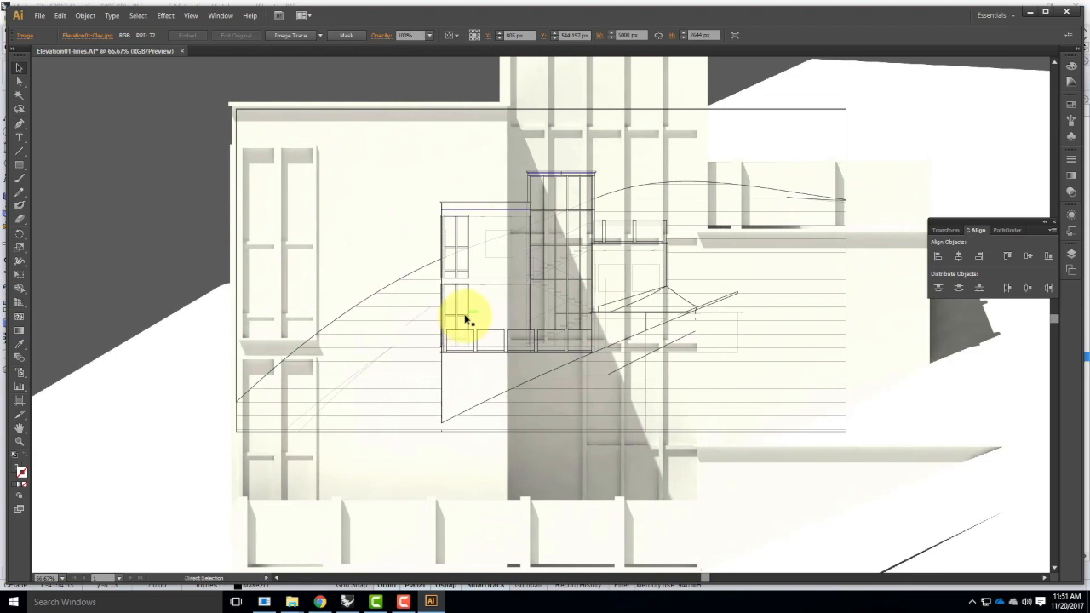
Step: Scale the placed clay rendering down proportionally with Free Transform to the artboard's width, about 1602 px
key(ctrl+minus)
key(ctrl+minus)
key(ctrl+minus)
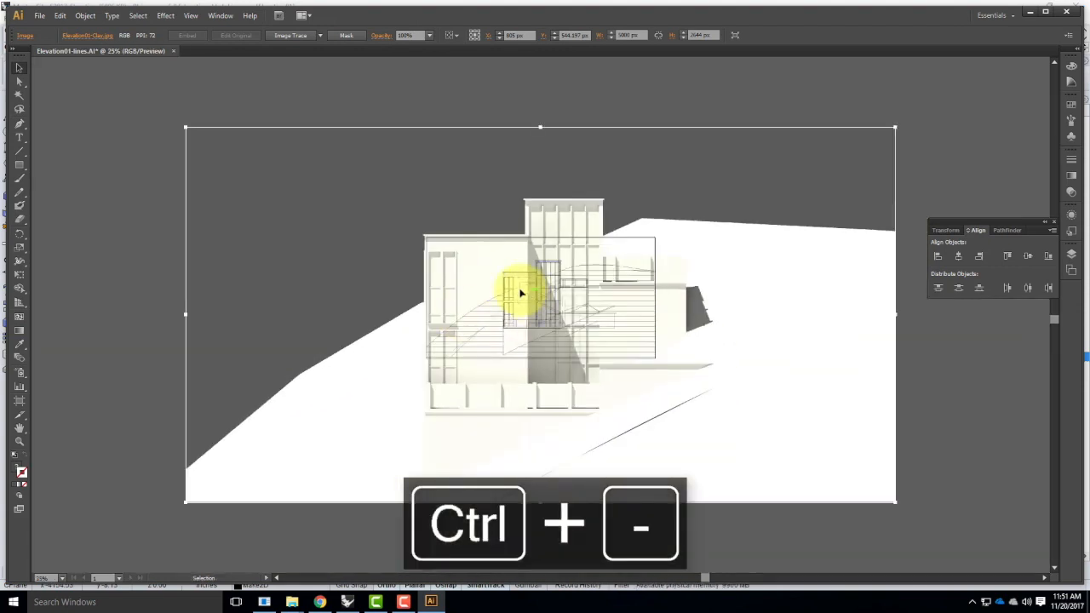
click(19, 274)
drag(186, 127, 431, 253)
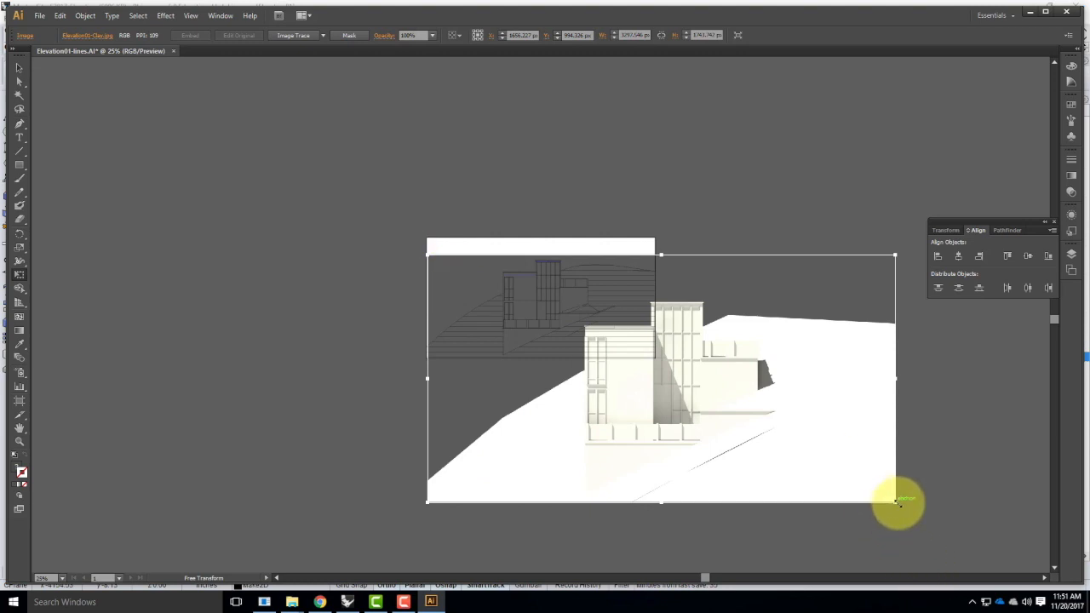
drag(896, 503, 658, 362)
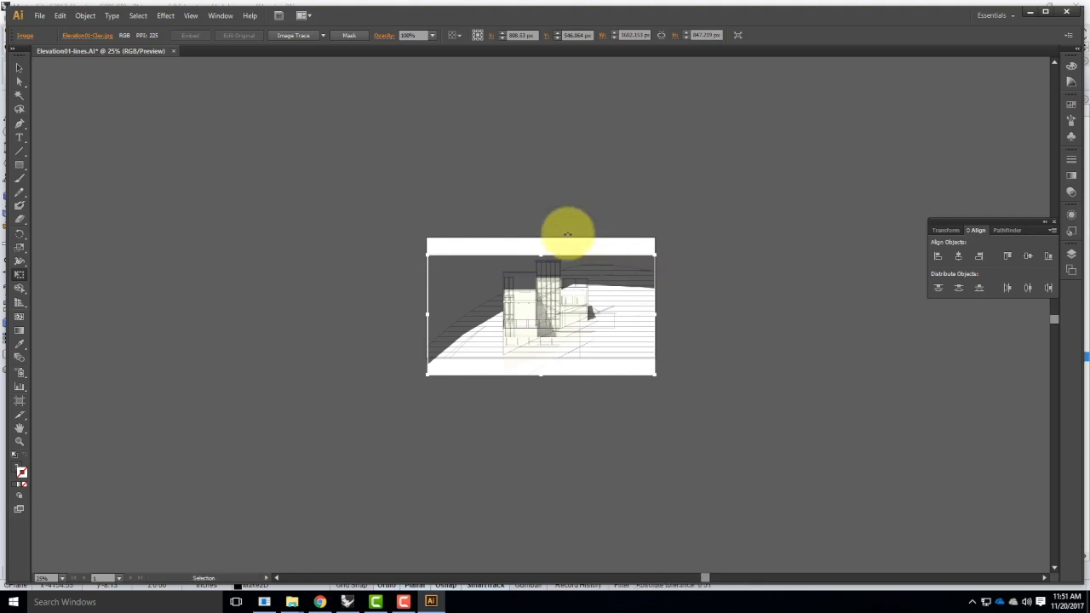
Step: Move the scaled rendering over the elevation linework so the rendered building lines up with the drawn one
key(ctrl+0)
click(171, 266)
drag(170, 172, 167, 193)
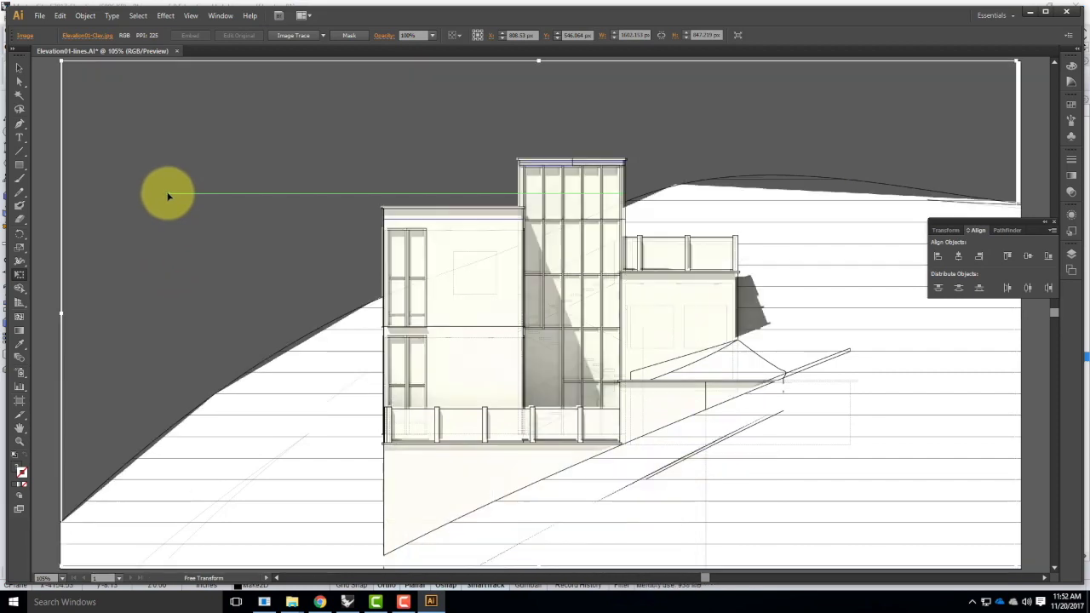
Step: Enlarge the rendering slightly to about 1612 px wide, nudge it left to match the linework, and deselect it
drag(577, 292, 372, 95)
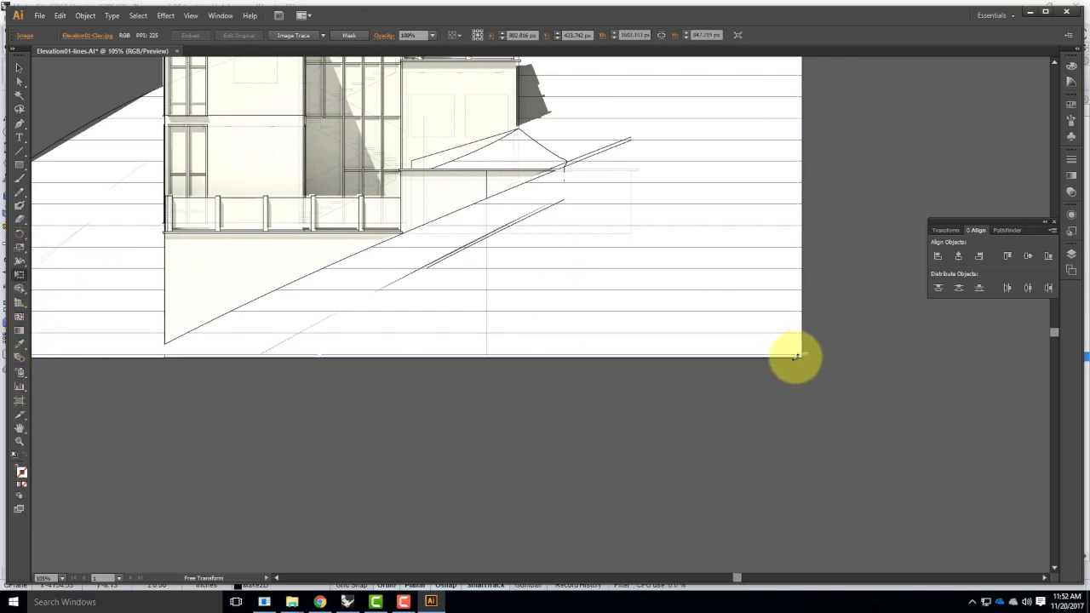
drag(795, 355, 800, 361)
drag(480, 255, 545, 357)
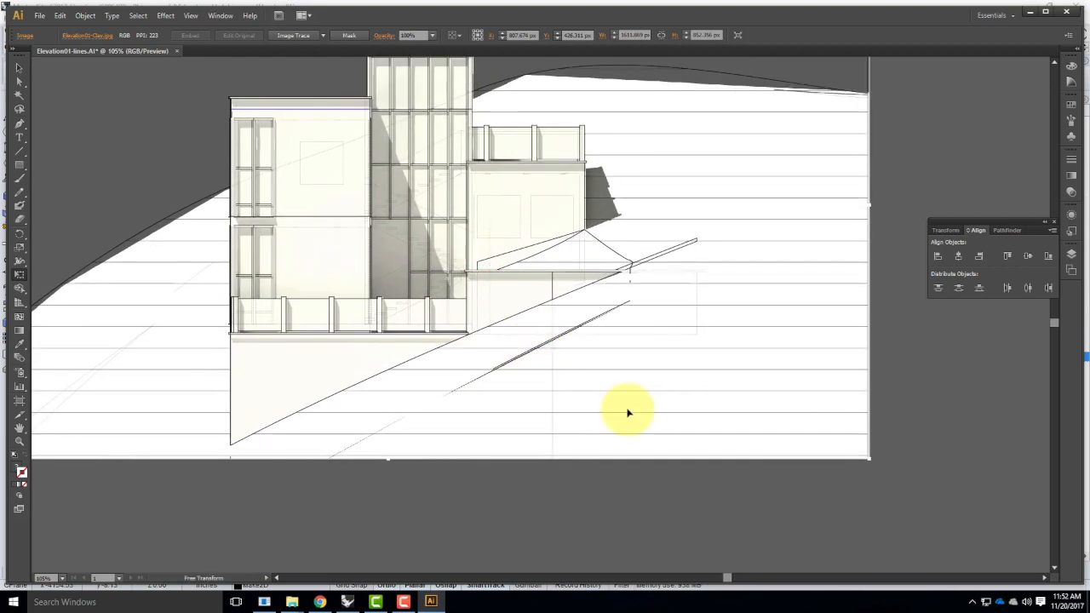
key(Left)
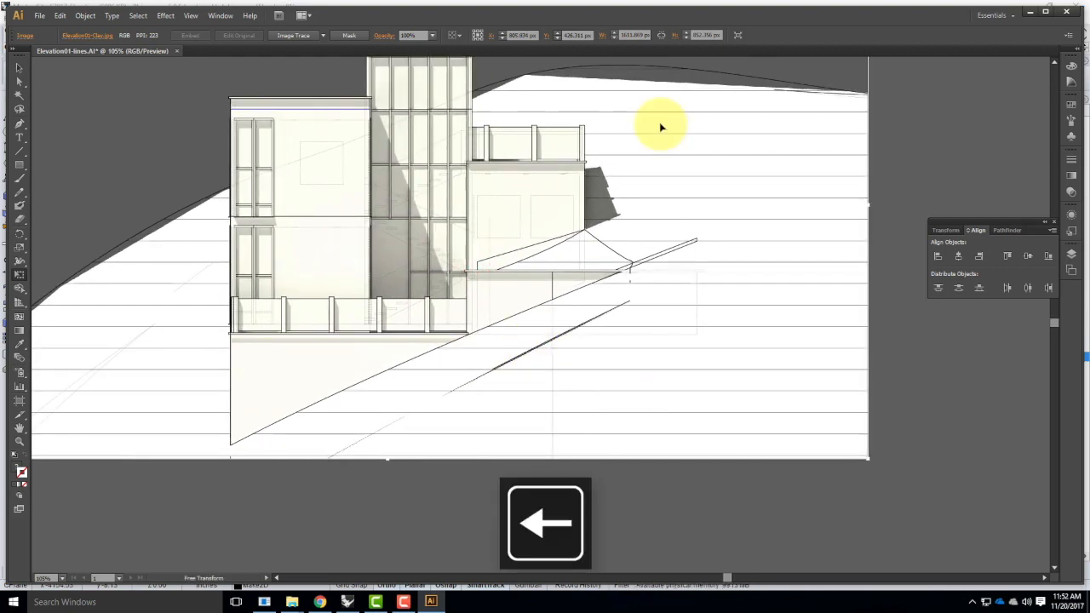
scroll(650, 204, up, 2)
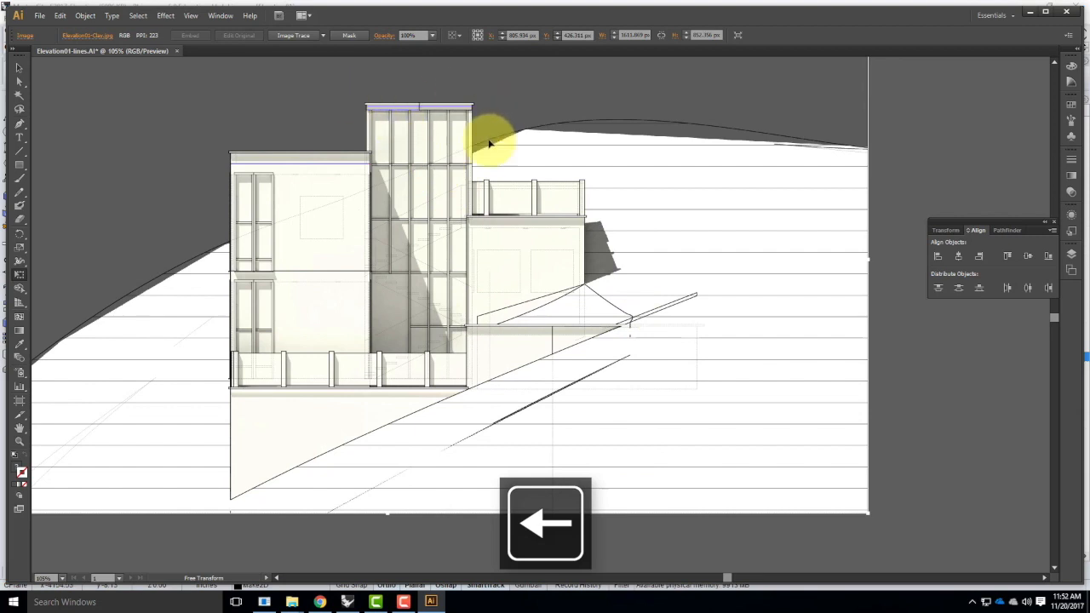
scroll(855, 164, up, 4)
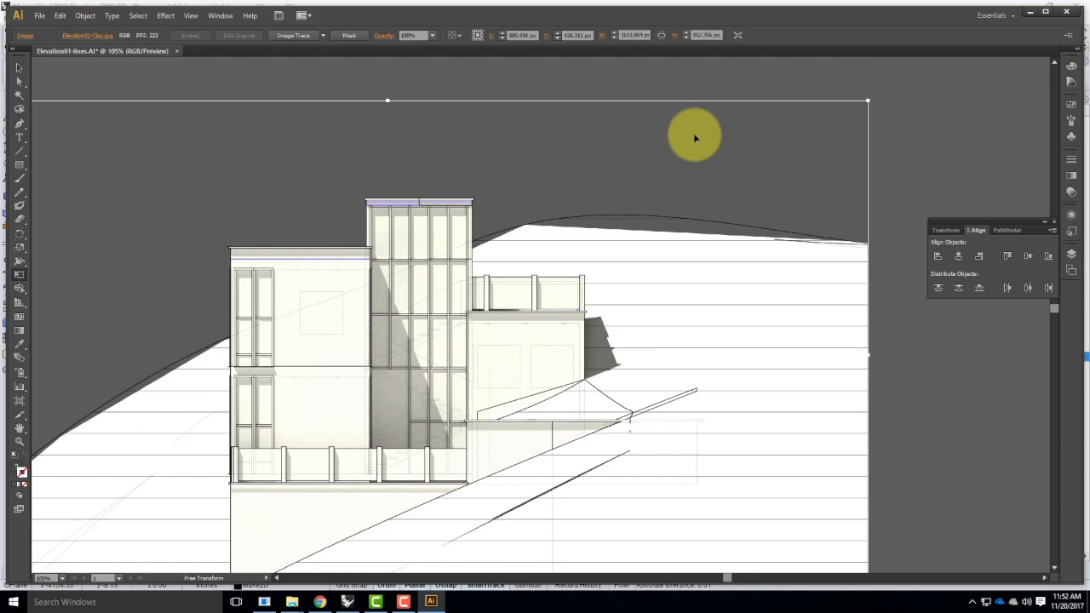
key(ctrl+0)
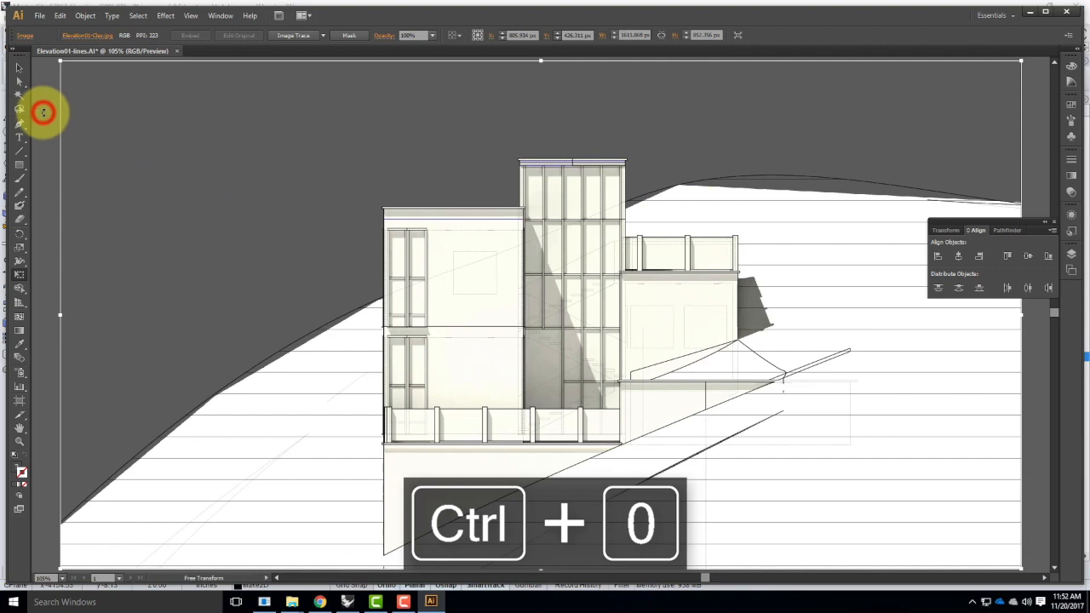
click(18, 68)
click(48, 100)
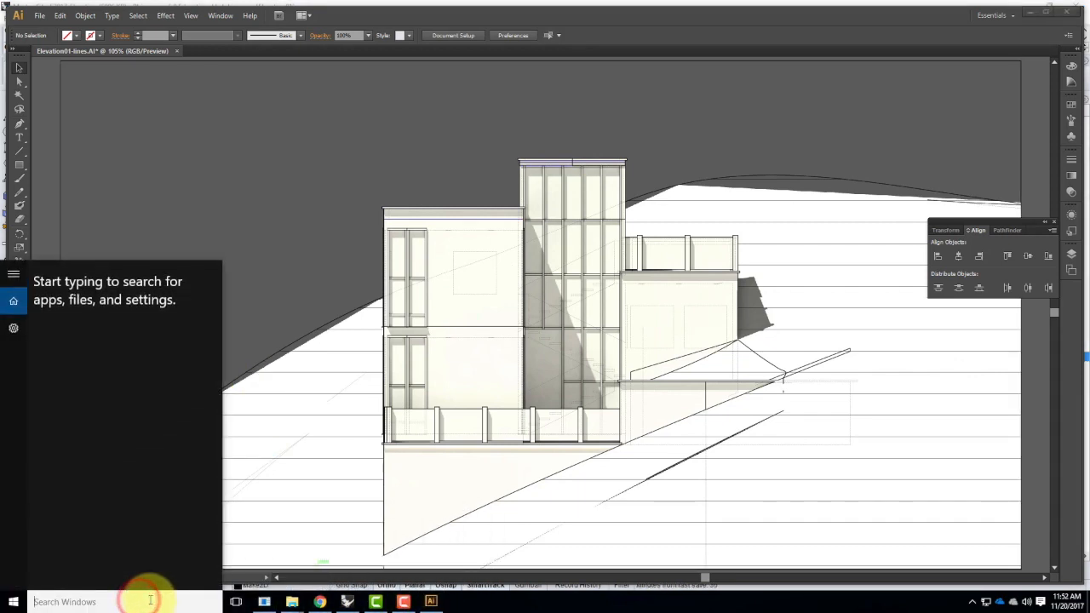
Step: Launch Adobe Photoshop CS6 (64 Bit)
text(pho)
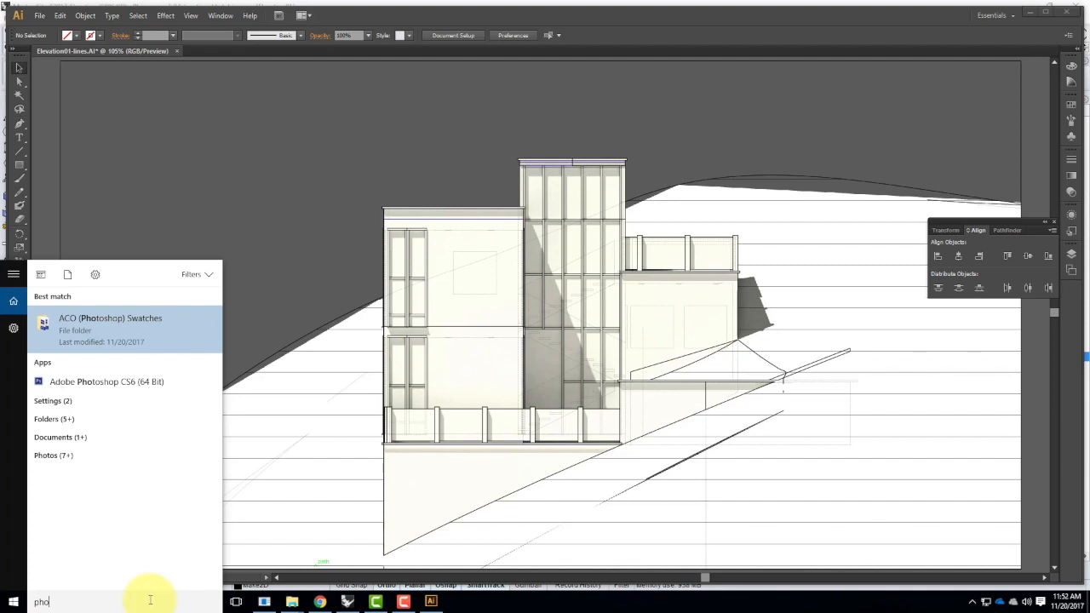
key(Down)
key(Down)
key(Return)
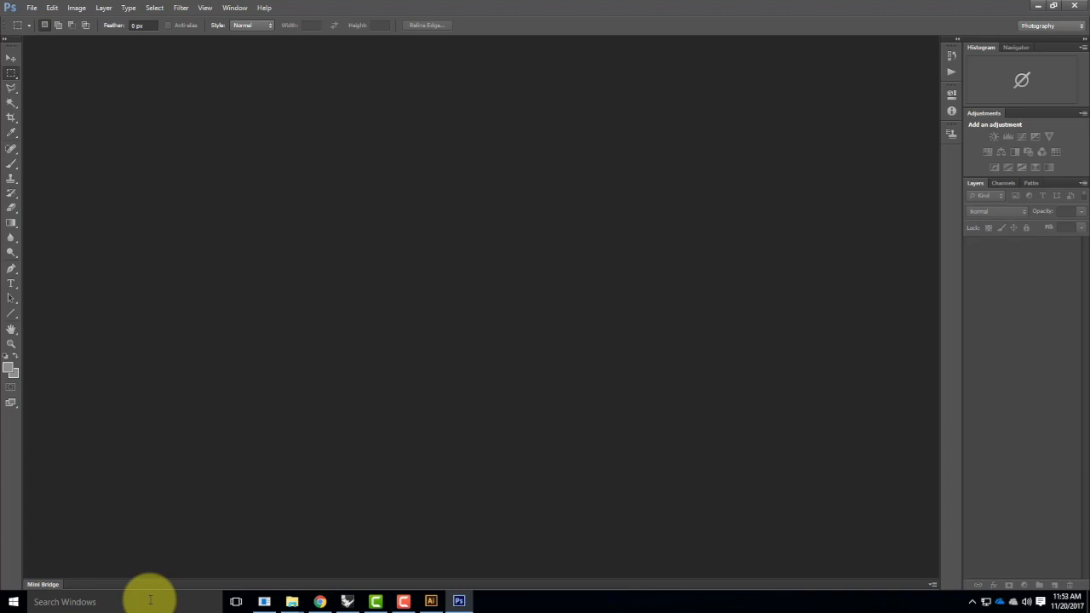
Step: Open the Elevation01-Clay image from the Ex228 F2017 folder within Live - A136 Exercises
click(32, 8)
click(37, 32)
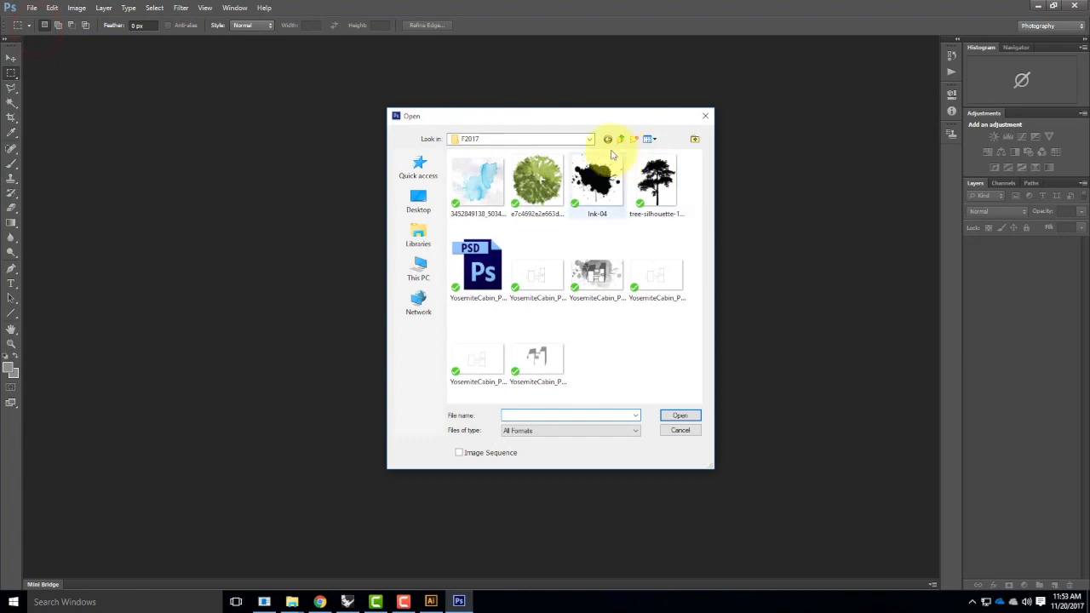
click(622, 140)
click(622, 140)
click(622, 139)
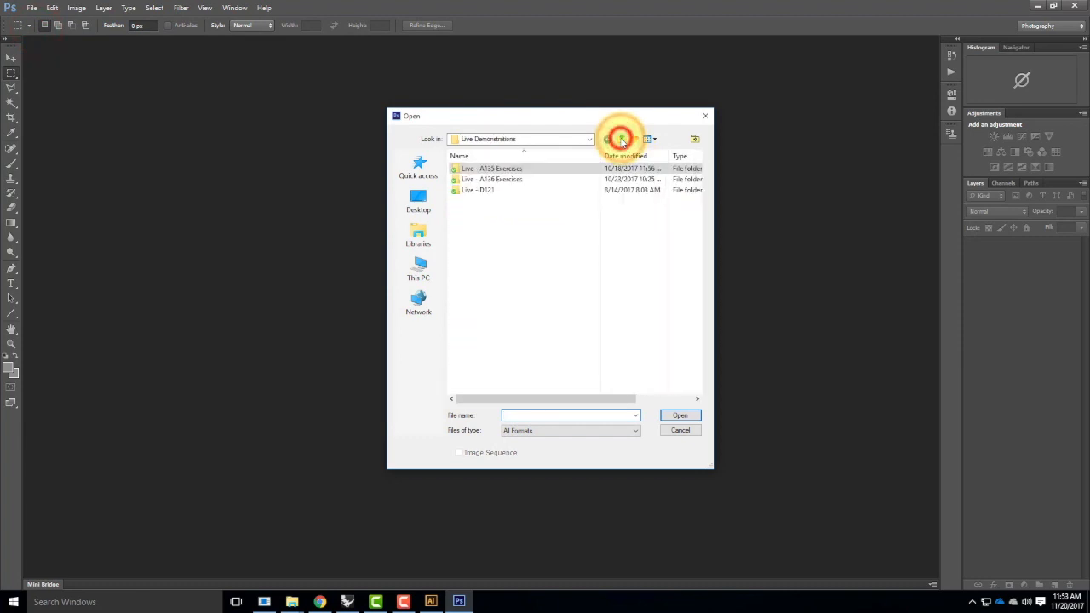
click(621, 139)
double_click(488, 235)
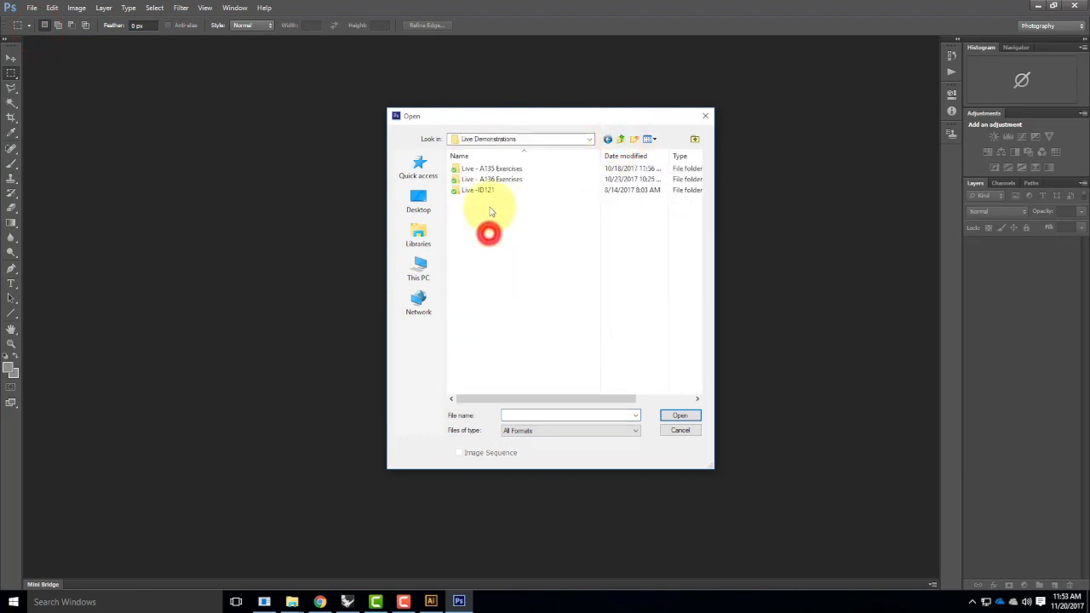
double_click(498, 181)
scroll(494, 281, down, 5)
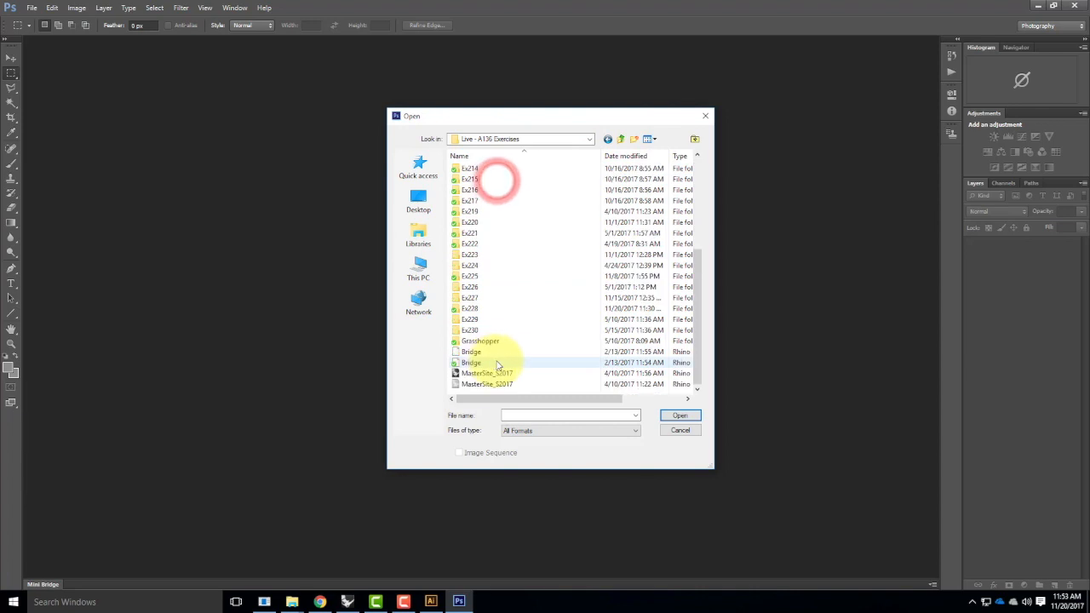
double_click(471, 307)
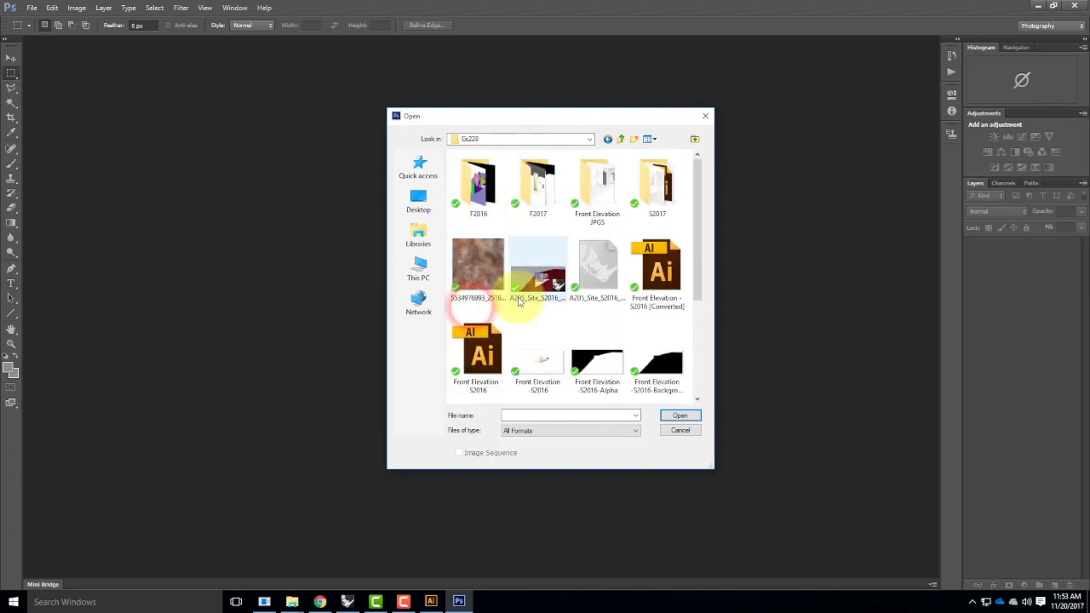
double_click(539, 194)
click(538, 189)
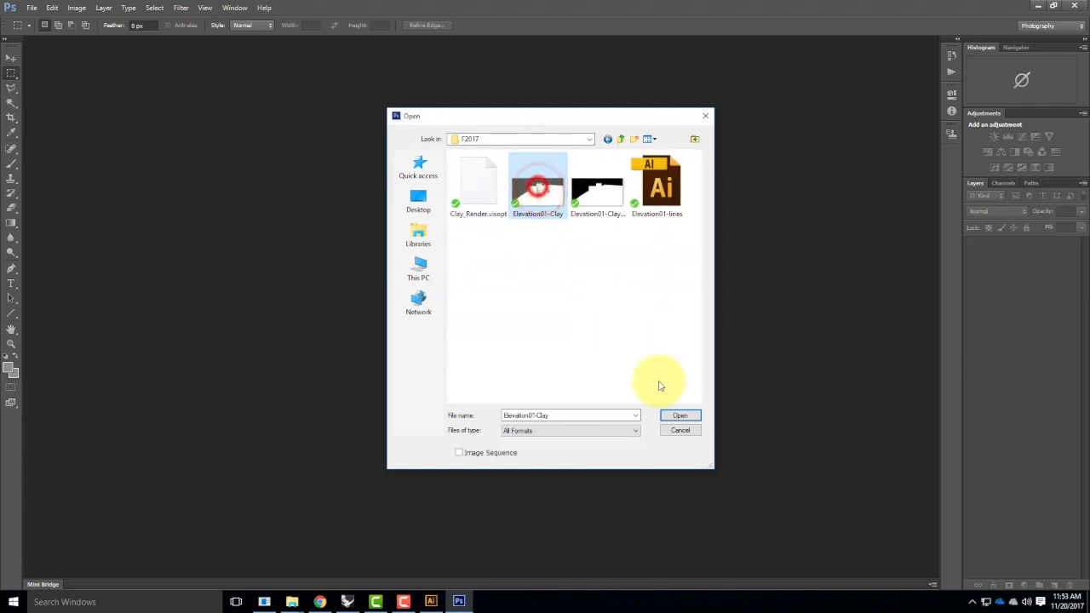
click(678, 416)
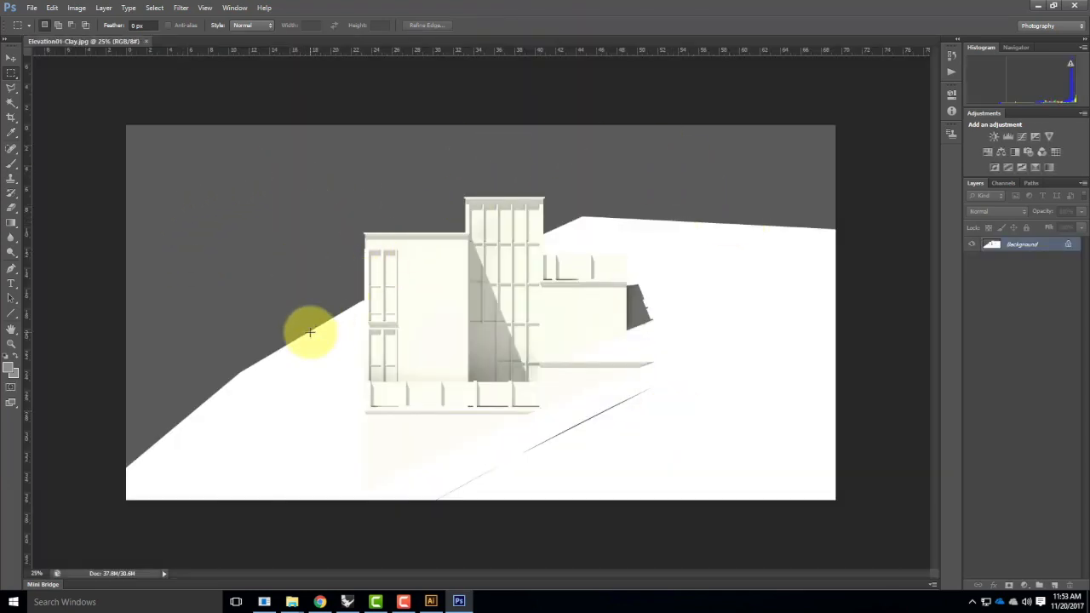
Step: Select the gray sky with the Magic Wand, convert the Background to a regular layer, delete the sky, and deselect
click(11, 102)
click(200, 233)
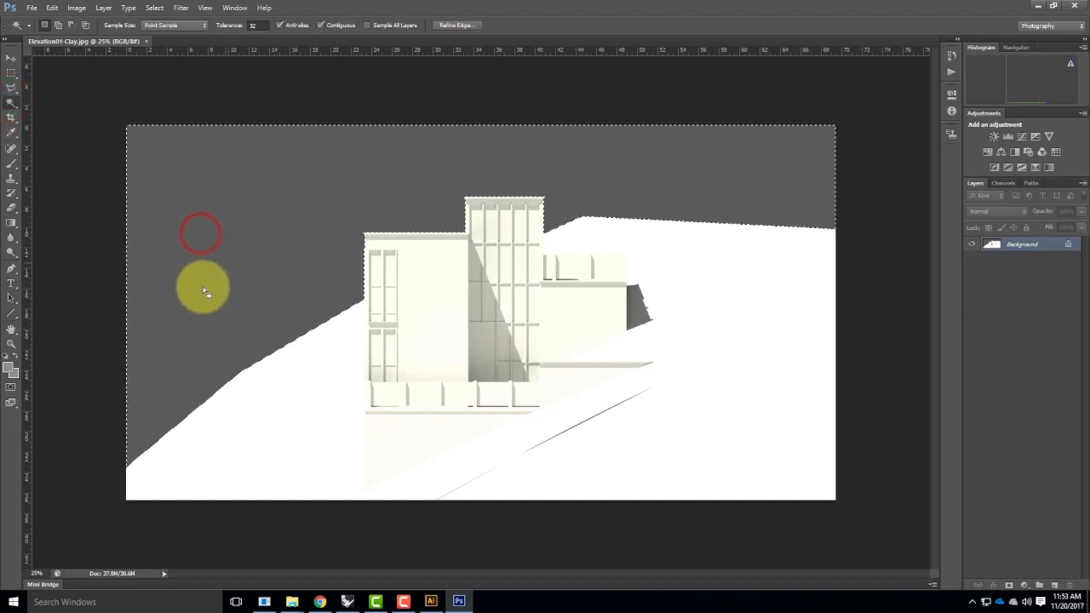
right_click(1034, 245)
click(1032, 256)
click(606, 202)
key(Delete)
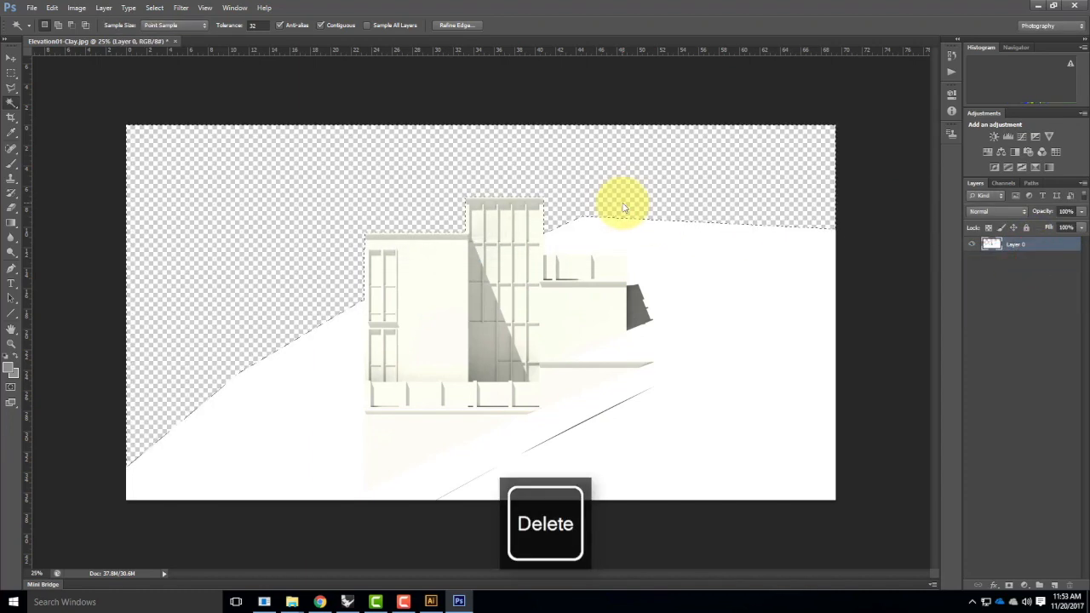
click(11, 72)
click(160, 78)
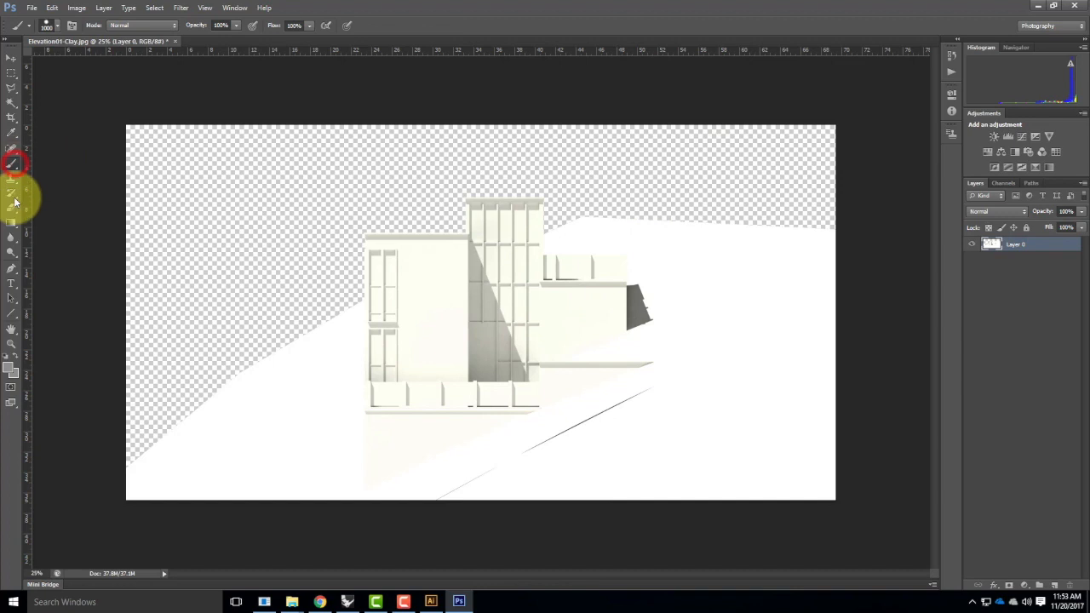
Step: Sample the off-white ground colour below the building and paint over the stray diagonal dark lines with a 250 px brush
click(12, 132)
click(397, 466)
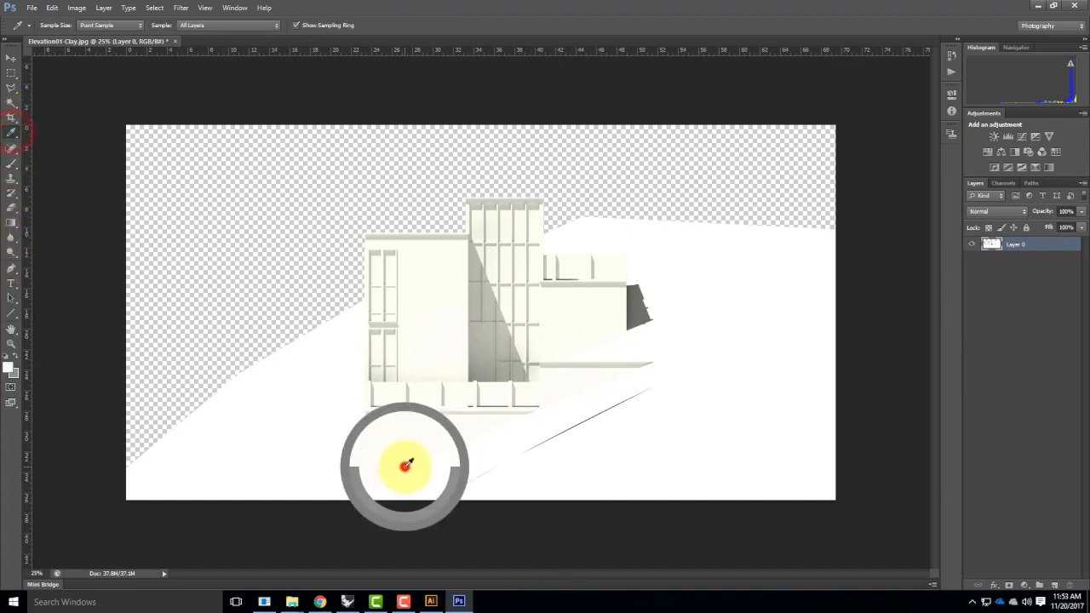
click(10, 166)
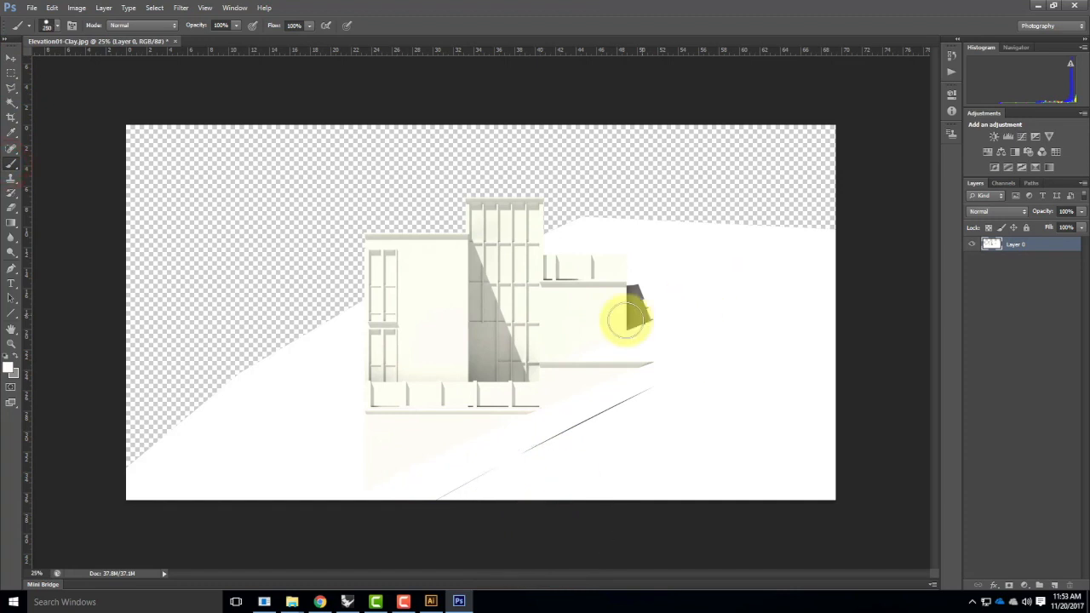
mouse_move(438, 494)
mouse_down()
mouse_move(516, 479)
mouse_move(489, 477)
mouse_move(577, 426)
mouse_move(647, 404)
mouse_move(609, 422)
mouse_up()
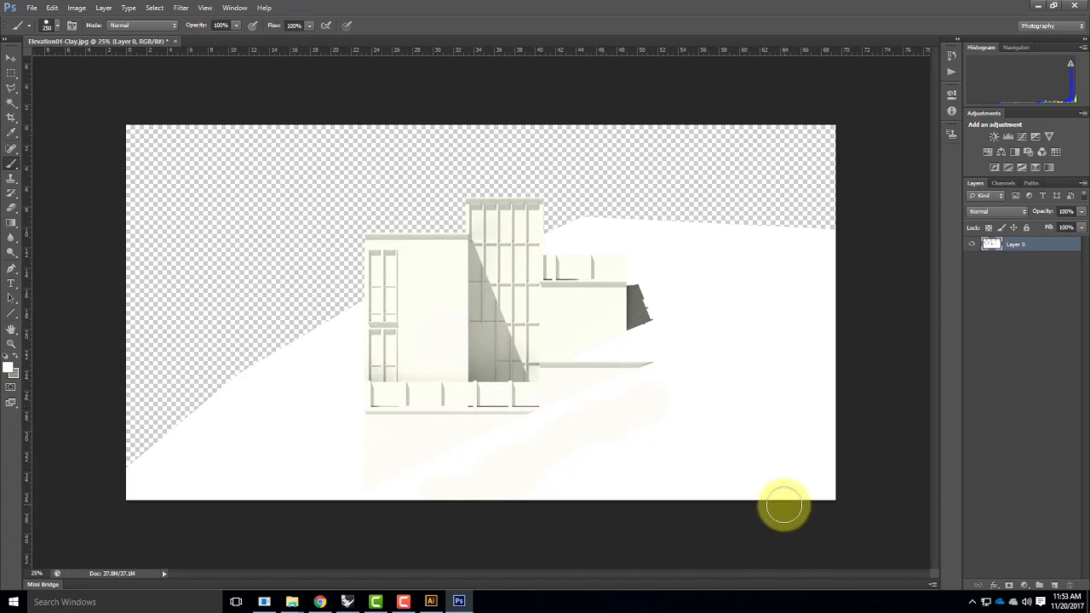
Step: Add a Channel Mixer adjustment layer above the clay rendering and turn on Monochrome
click(10, 75)
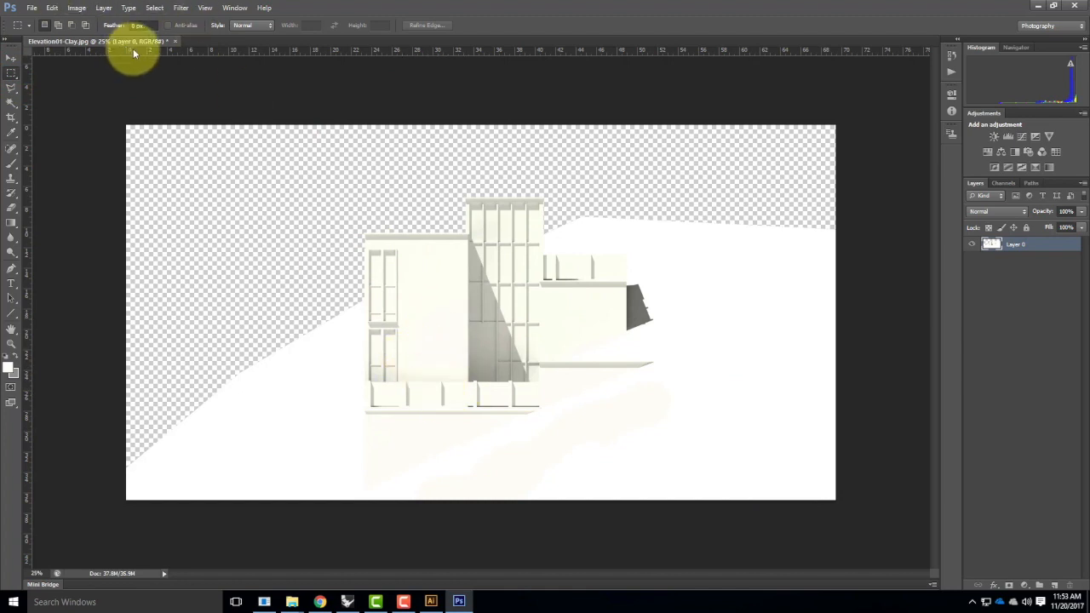
click(153, 8)
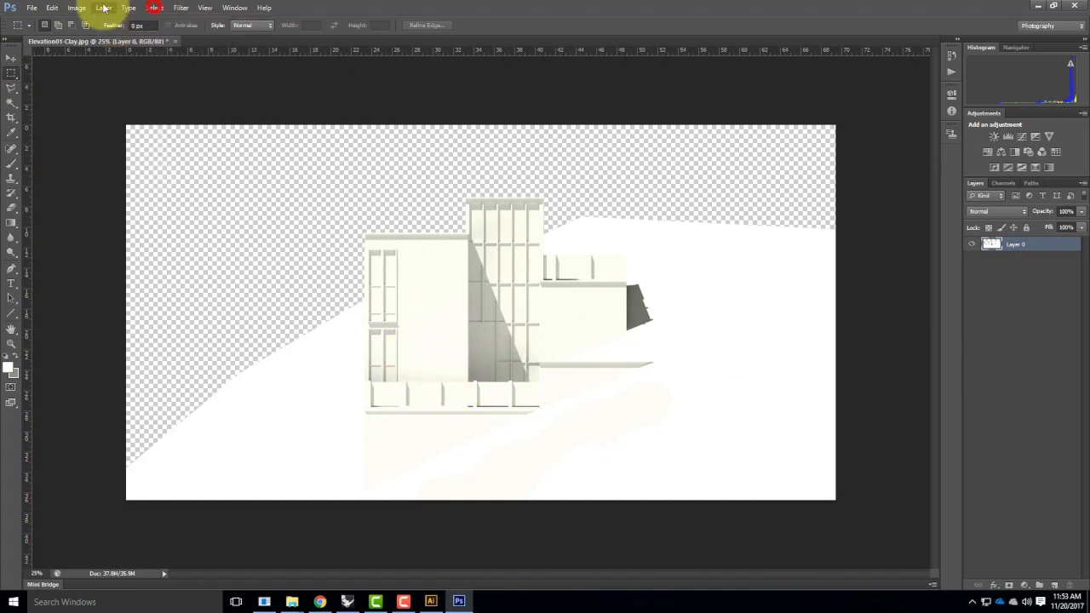
mouse_move(111, 8)
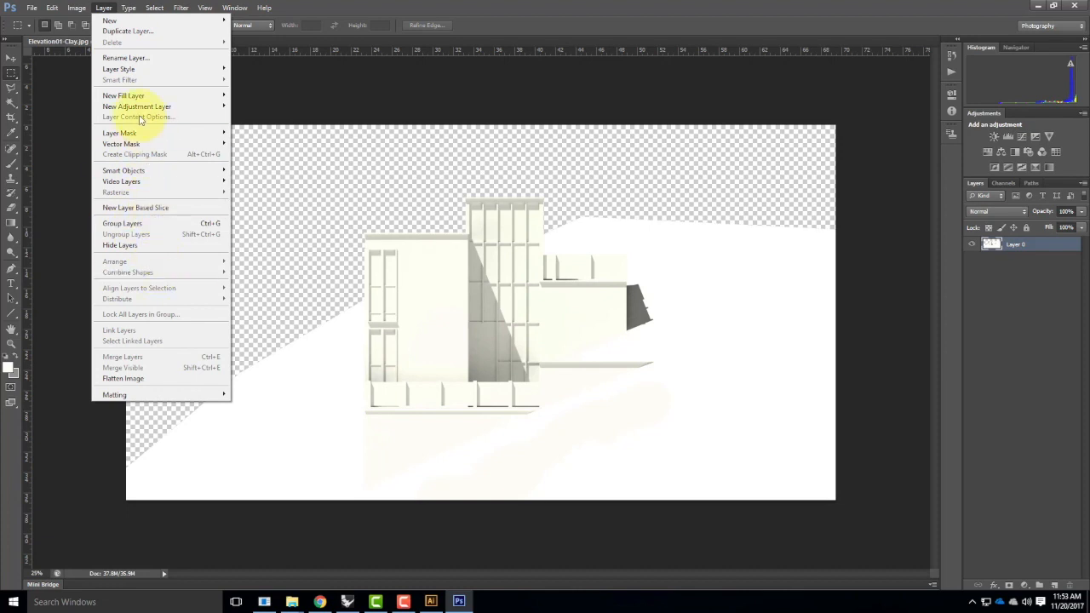
mouse_move(141, 109)
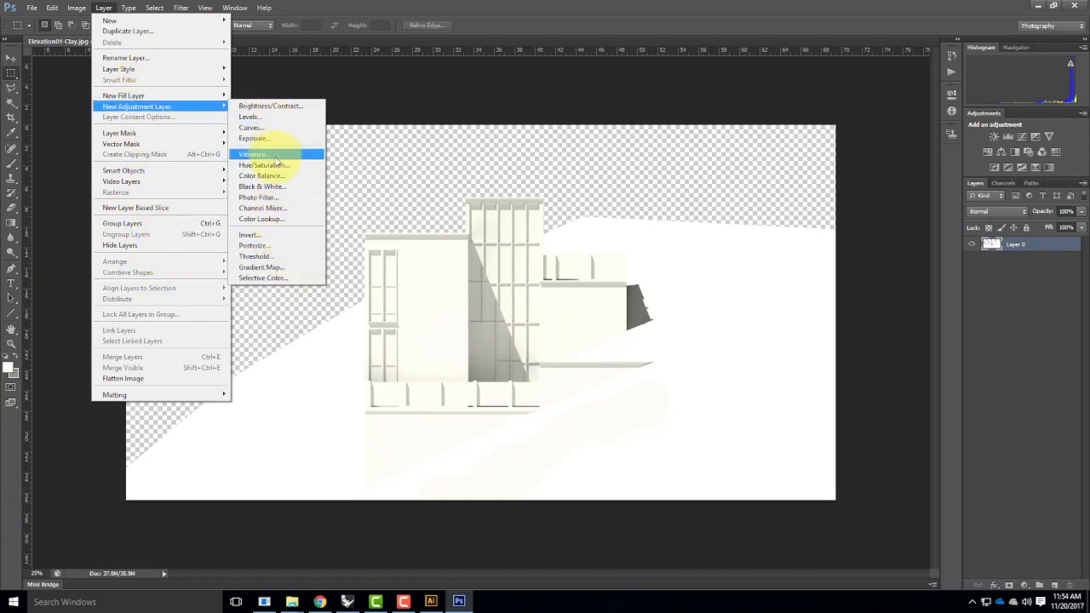
click(270, 207)
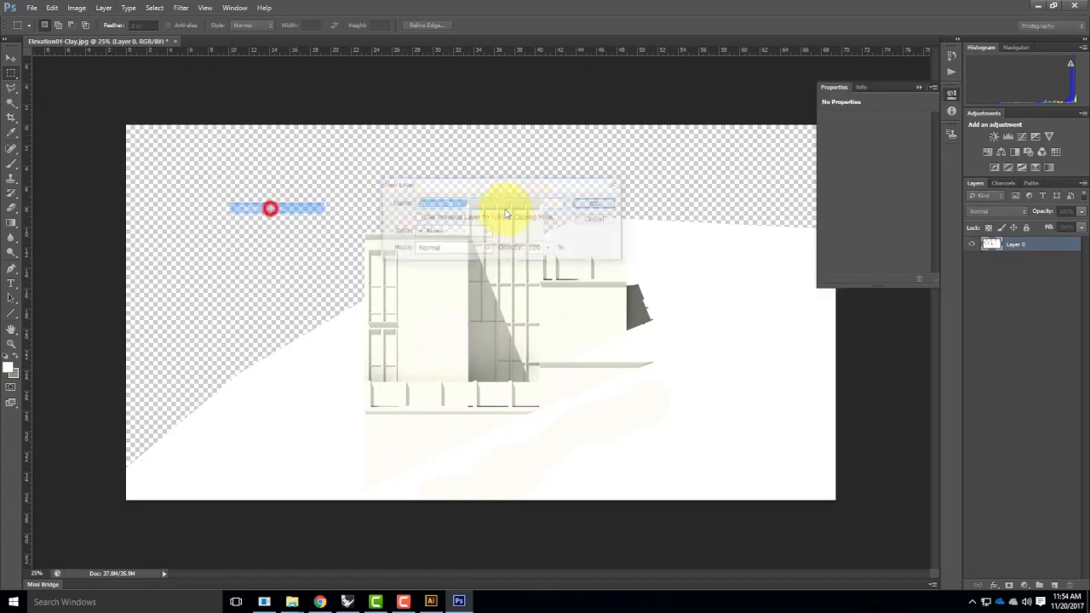
click(596, 202)
click(825, 155)
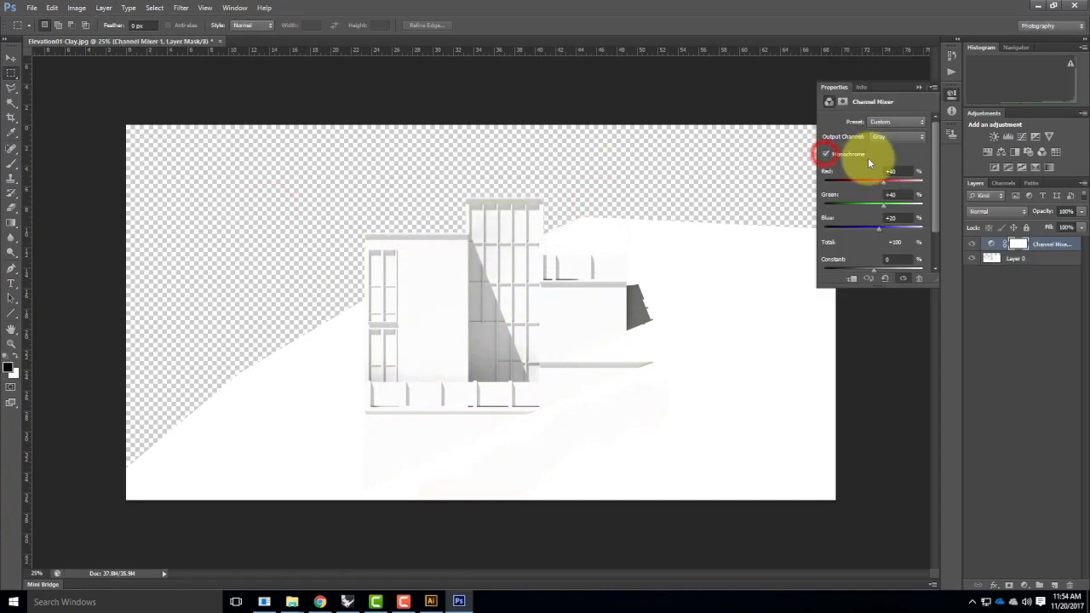
Step: Try the Black & White Infrared preset for the Channel Mixer, settling on Black & White with Green Filter
click(900, 123)
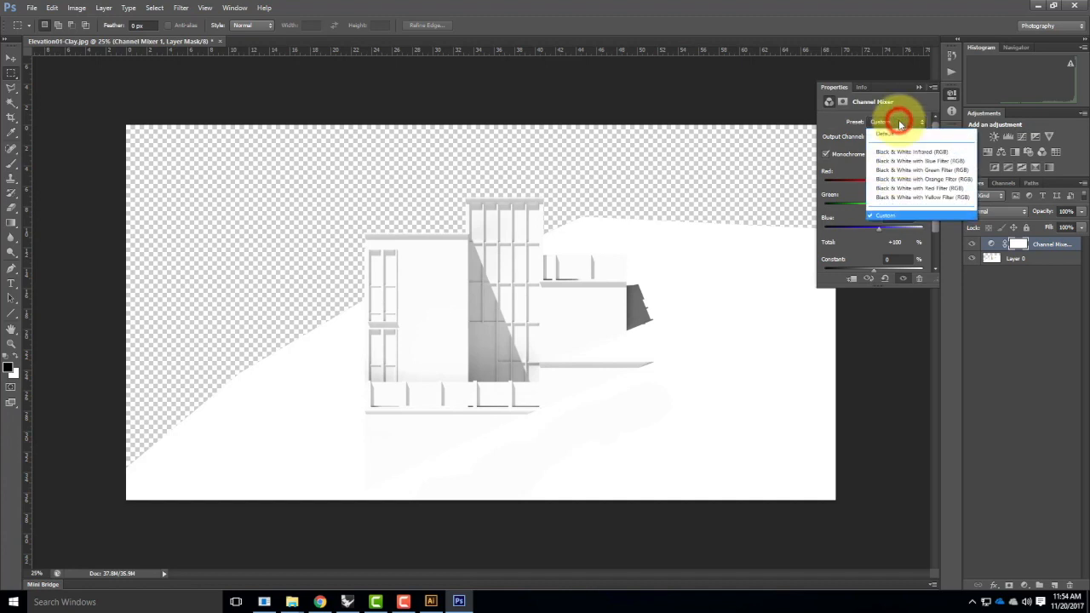
click(904, 153)
click(898, 122)
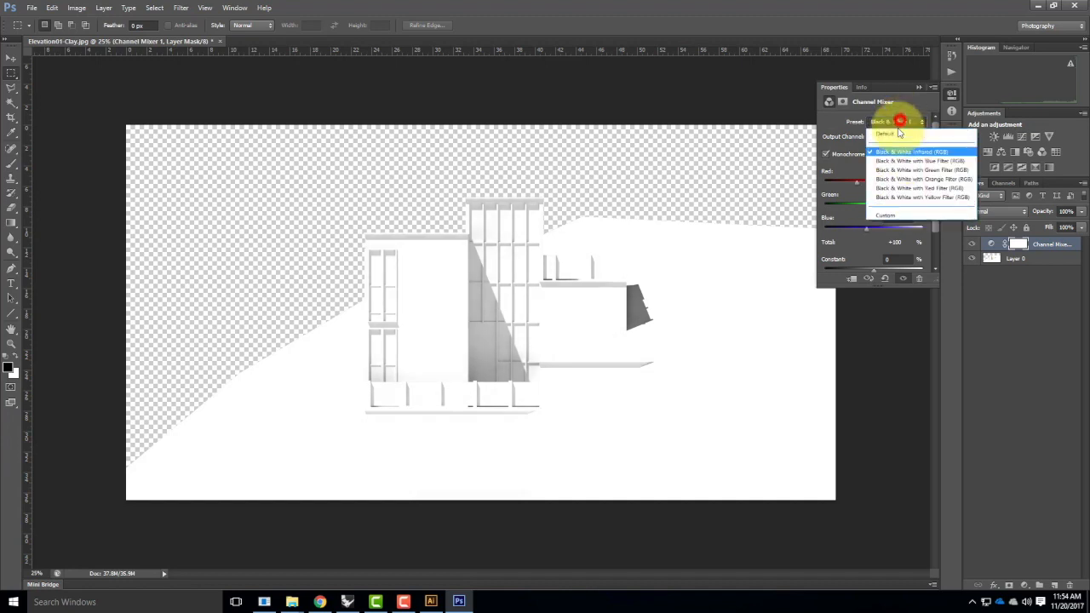
click(899, 172)
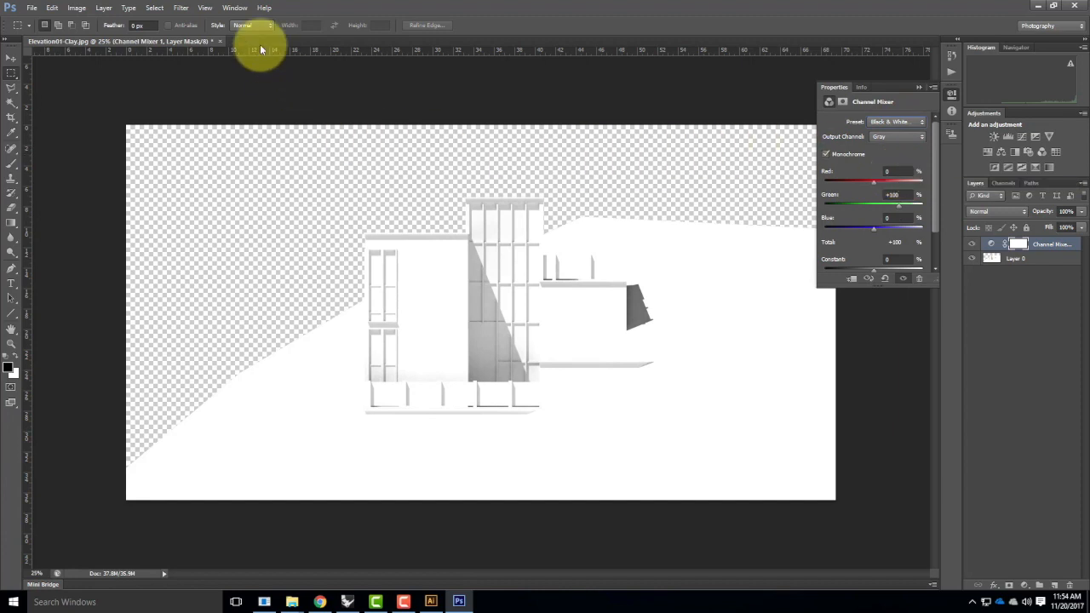
Step: Save the grayscale rendering as a JPEG in the F2017 folder, replacing the existing Elevation01-Clay.jpg
click(38, 10)
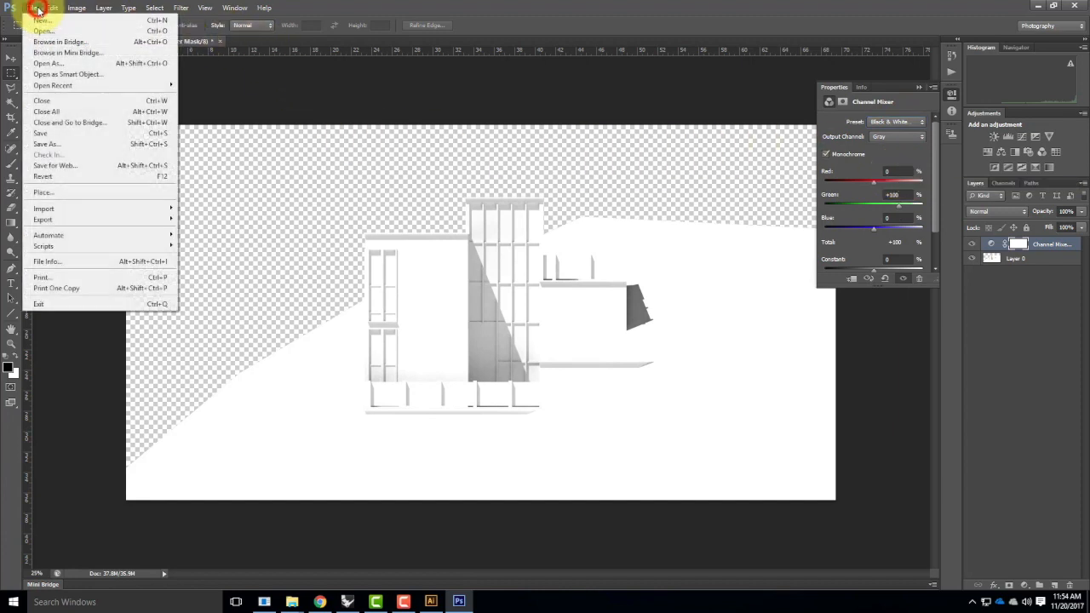
click(52, 132)
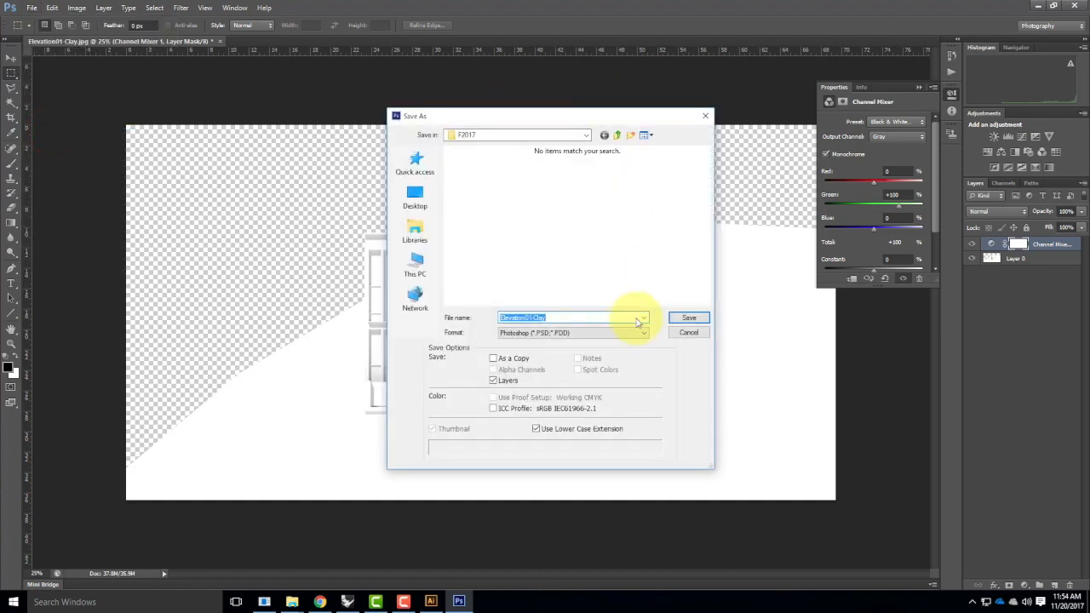
click(620, 332)
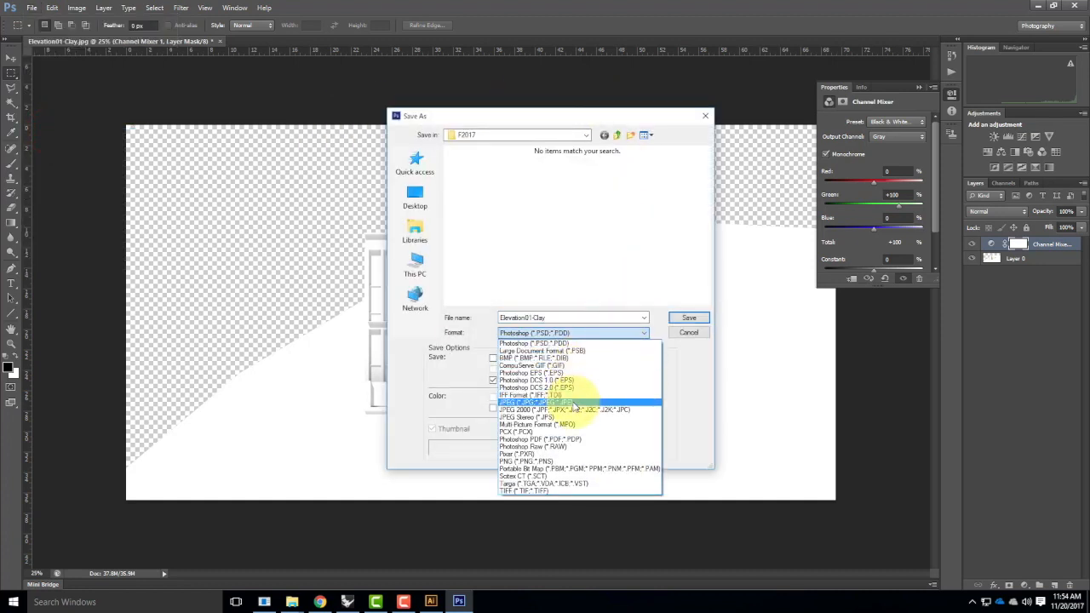
click(573, 402)
click(474, 190)
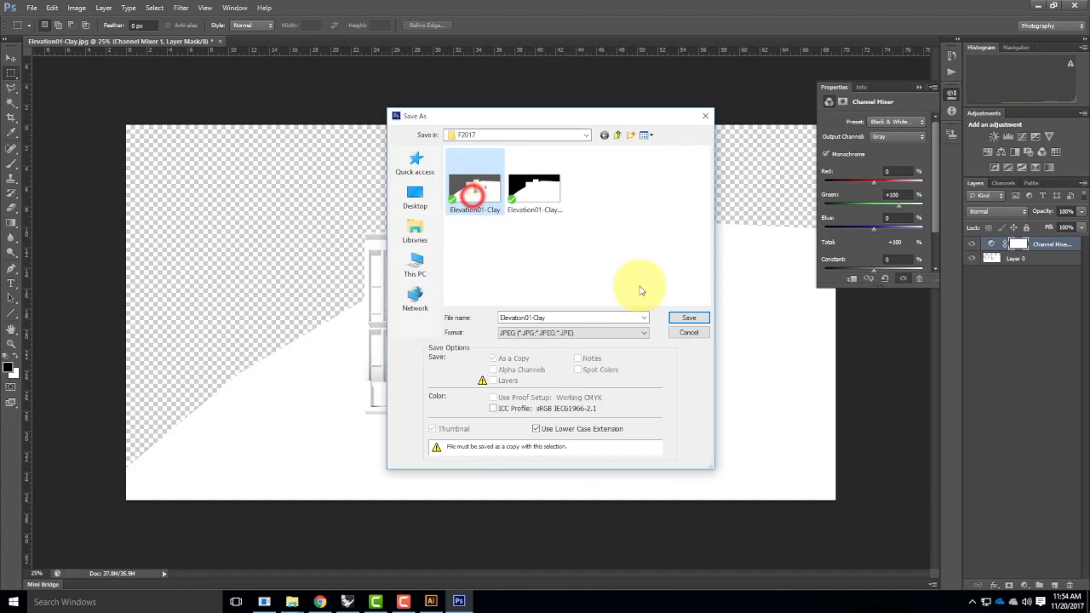
click(694, 317)
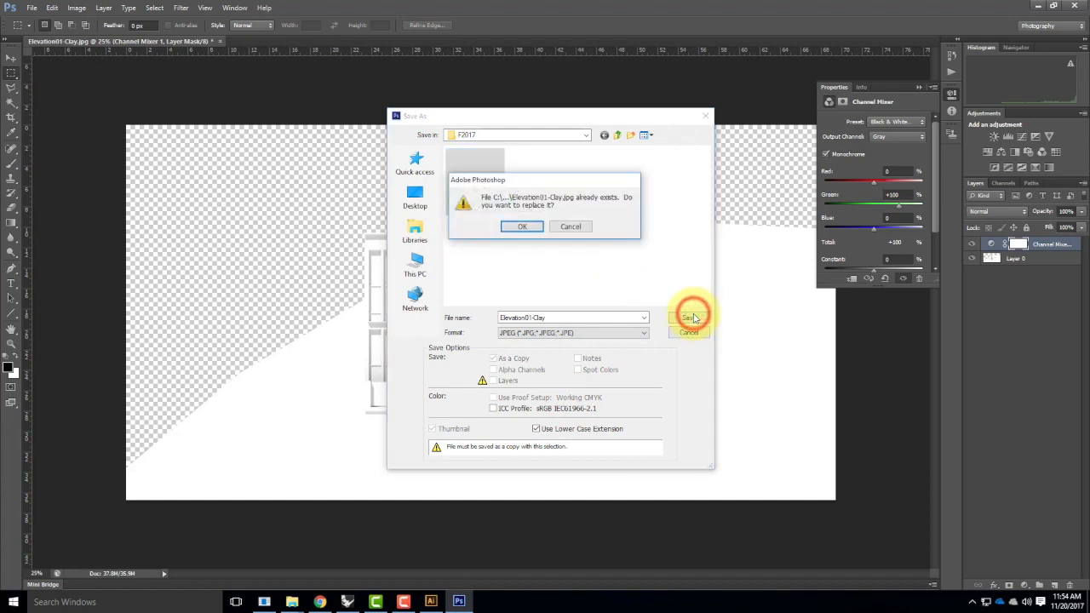
click(520, 226)
click(610, 162)
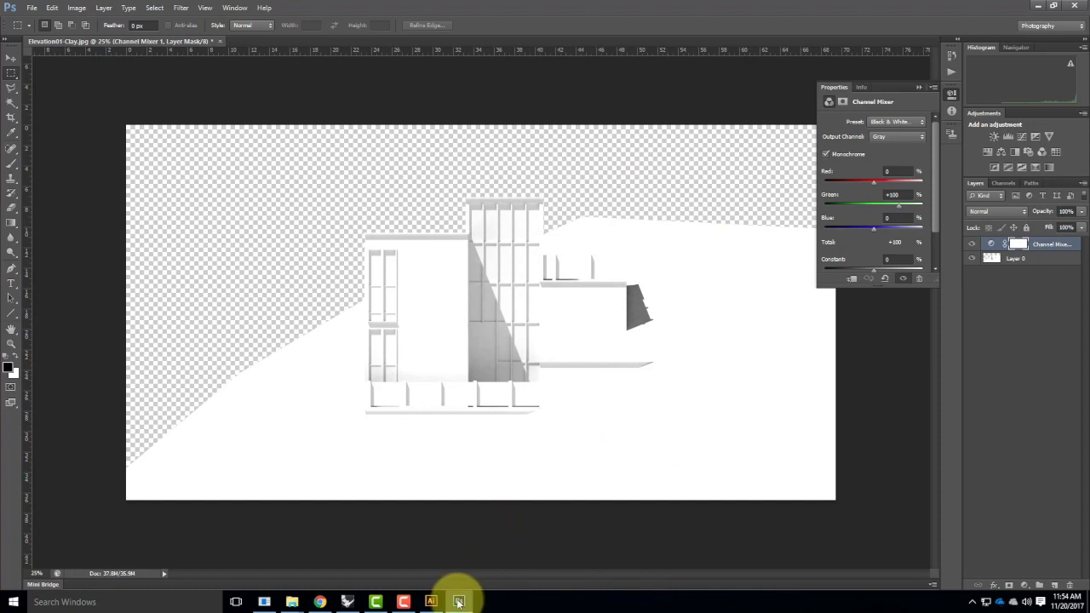
Step: Switch to Illustrator, bring up the drawing's linked files, and try to update the Elevation01-Clay.jpg link
click(429, 601)
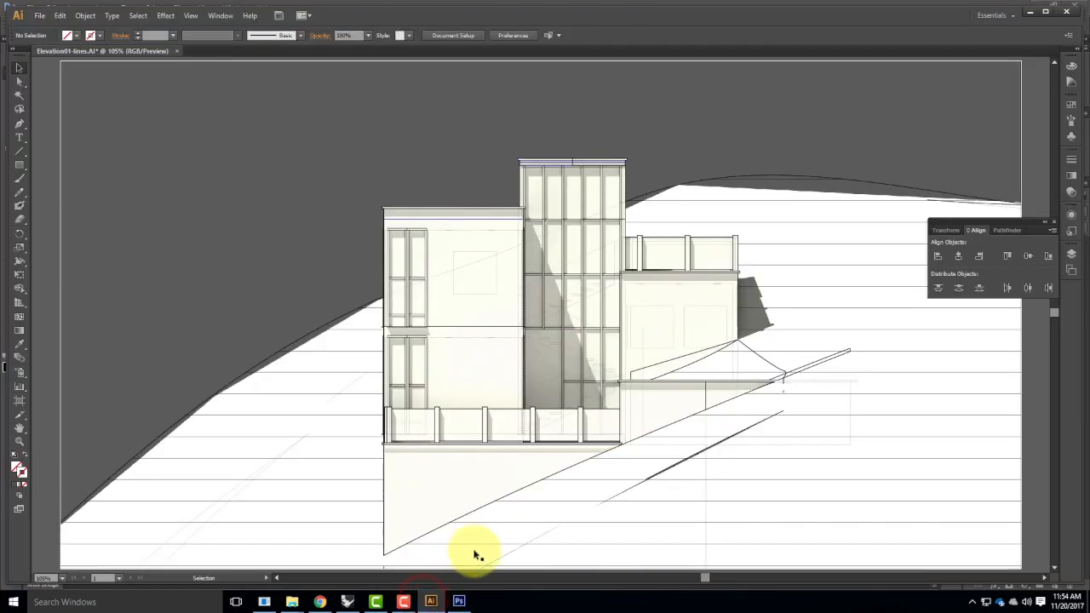
click(192, 17)
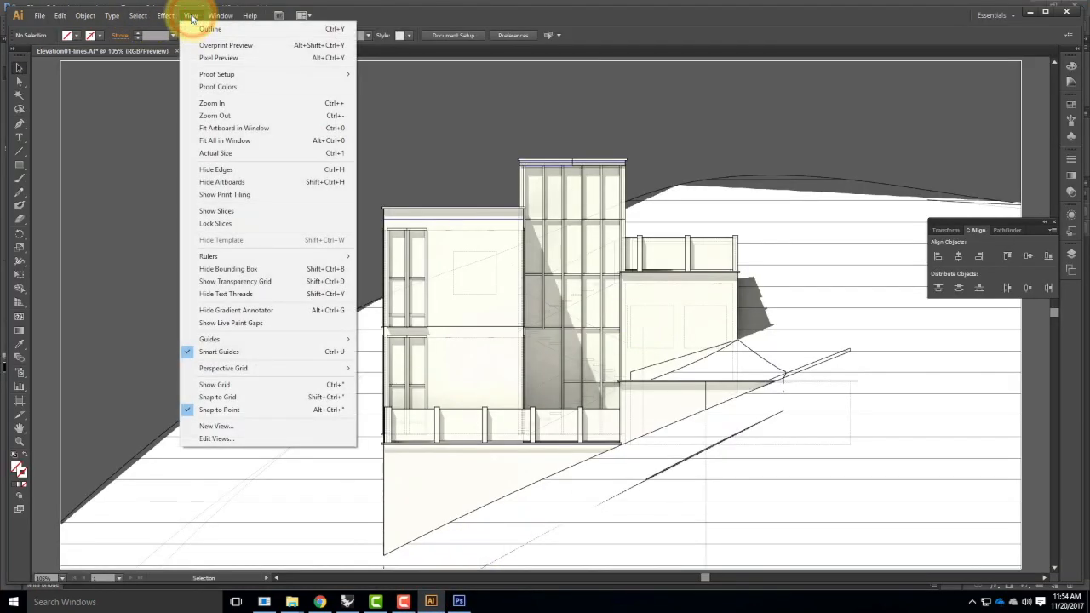
mouse_move(220, 15)
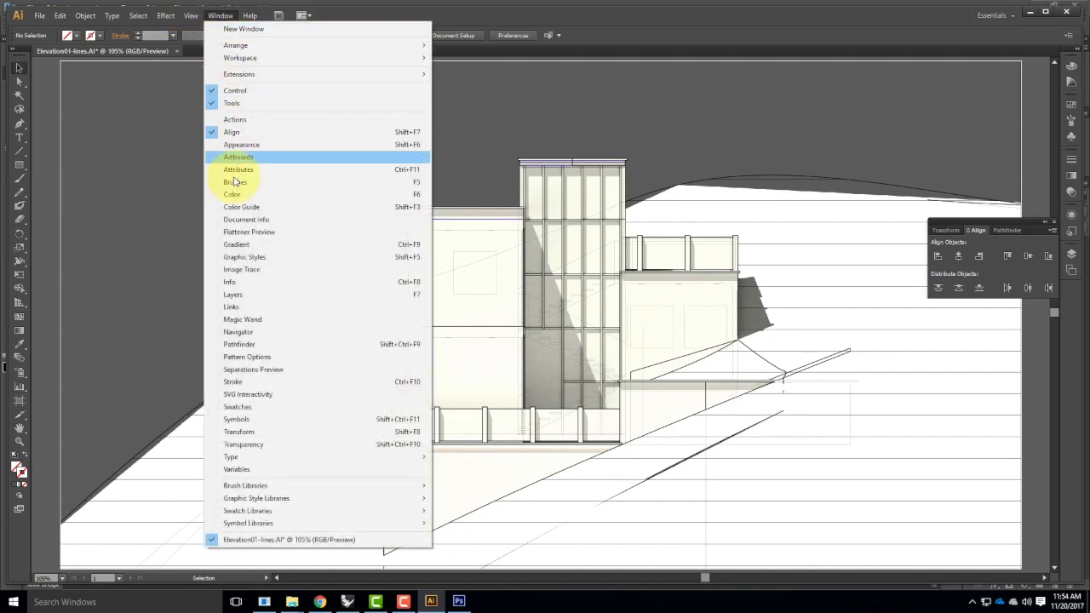
click(233, 307)
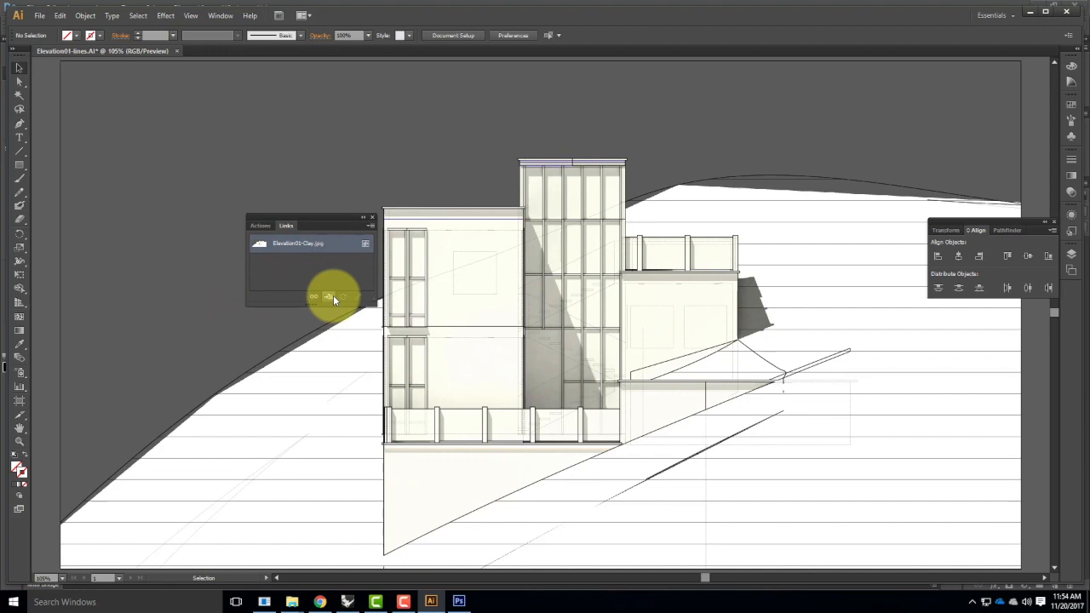
click(341, 298)
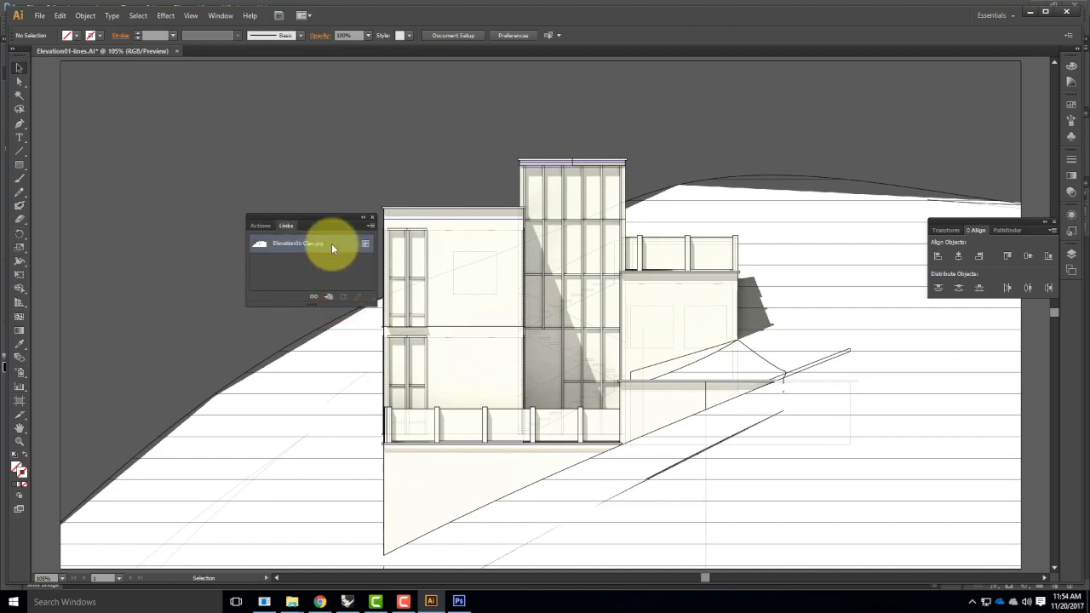
Step: Return to Photoshop and save the rendering as a JPEG again, overwriting Elevation01-Clay.jpg in F2017
click(455, 599)
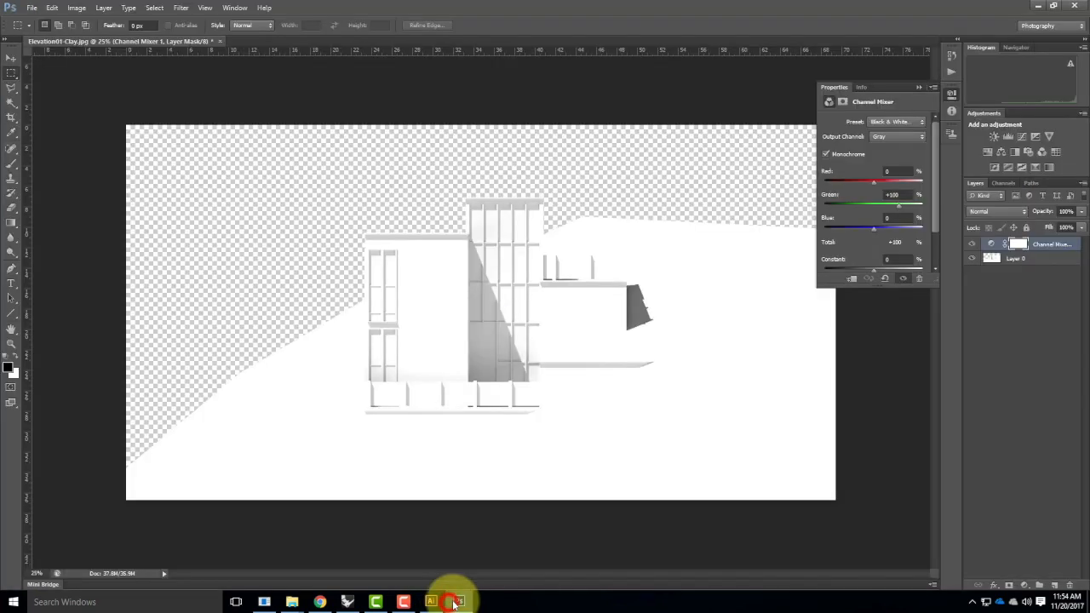
click(26, 11)
click(54, 142)
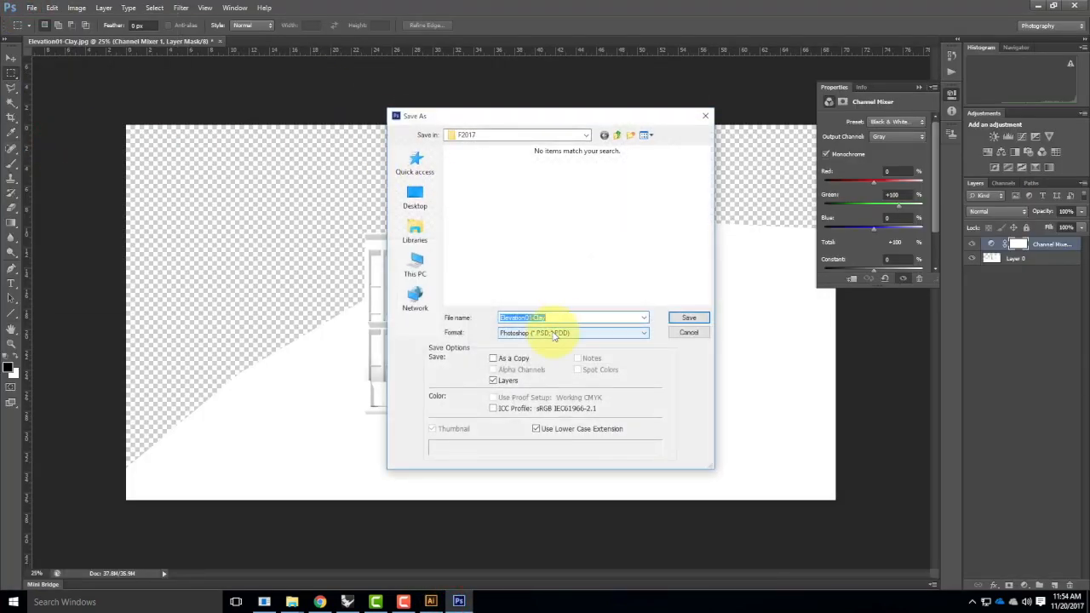
click(553, 333)
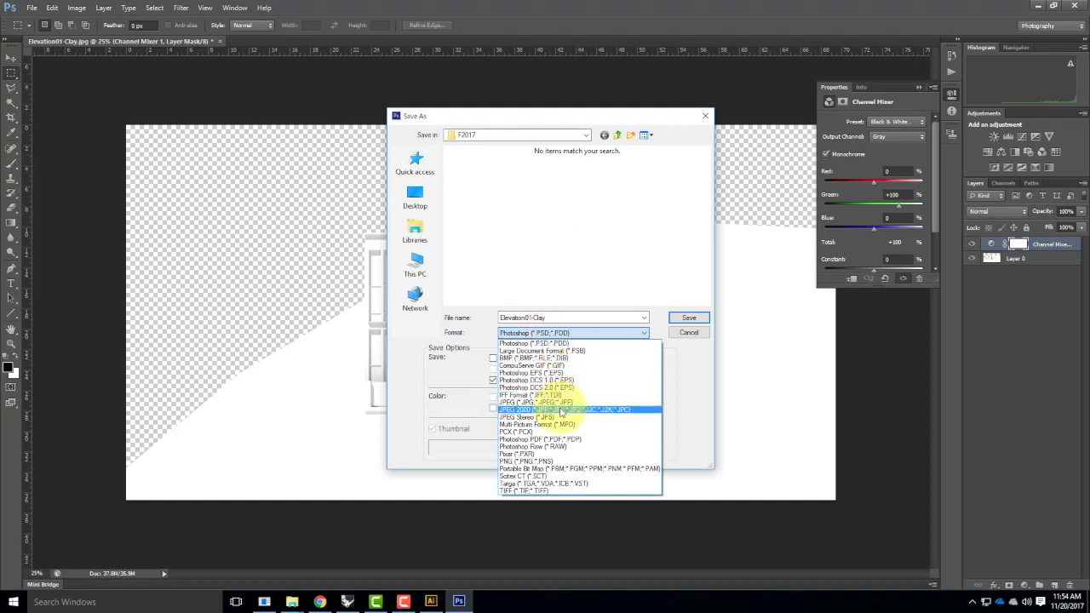
click(533, 402)
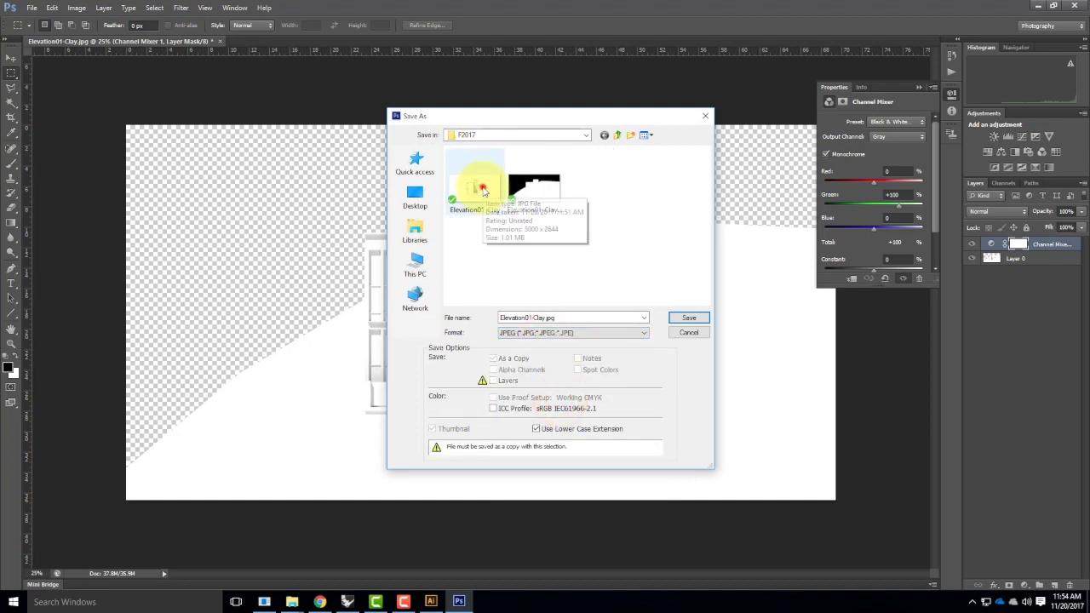
click(689, 316)
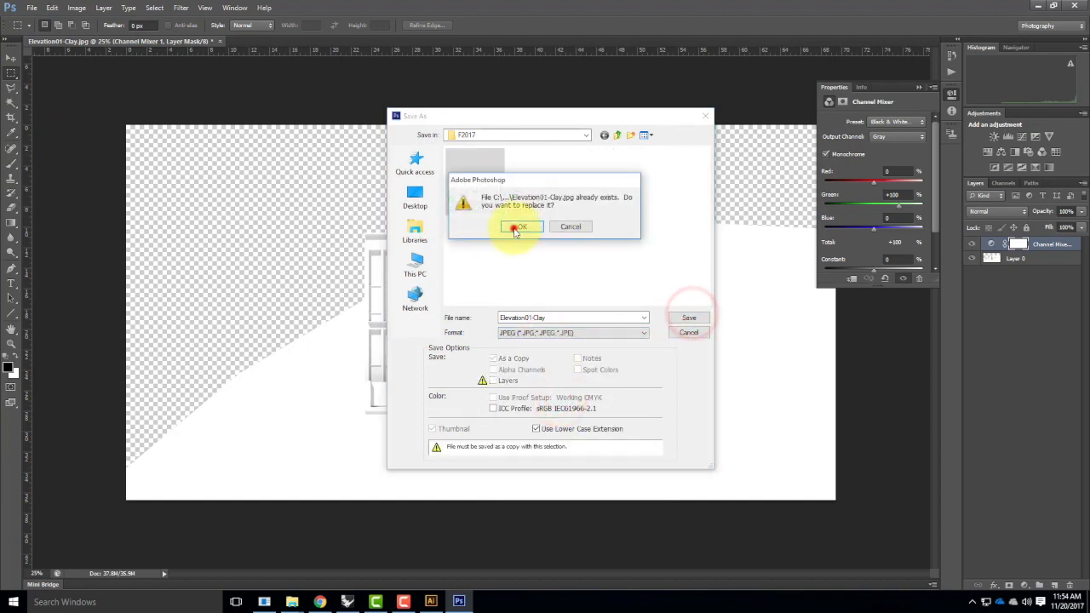
click(515, 227)
click(612, 165)
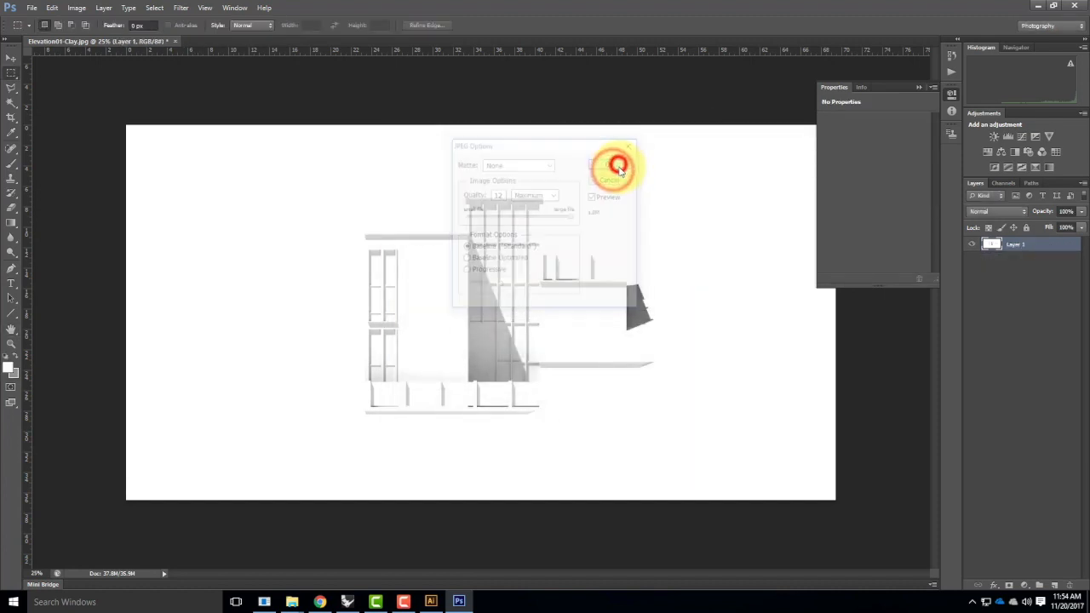
Step: Switch to Illustrator and relink the placed Elevation01-Clay image to the newly saved JPEG in the F2017 folder
click(431, 601)
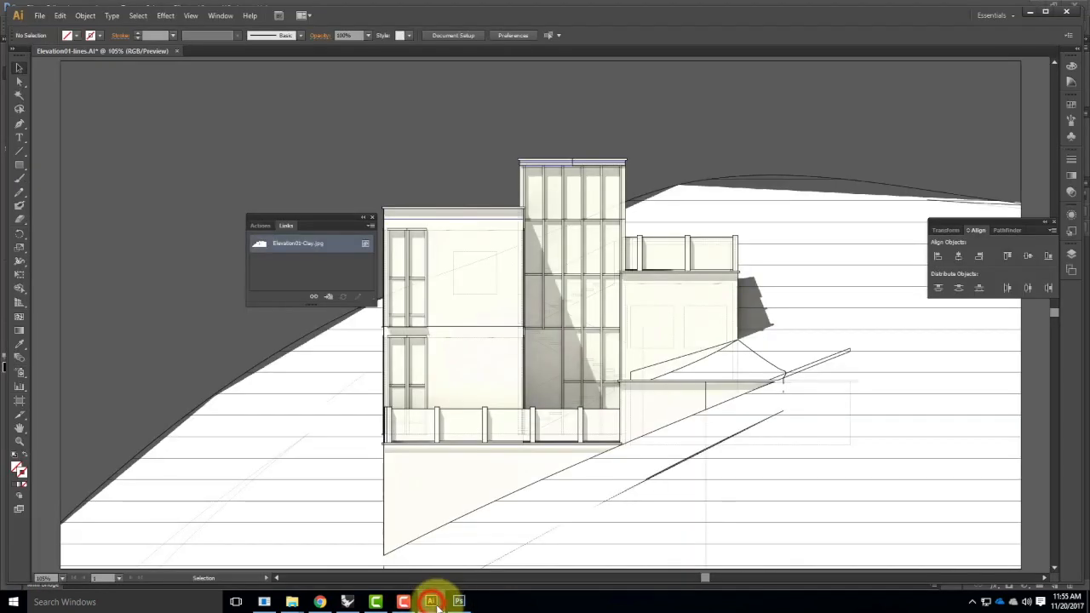
click(279, 246)
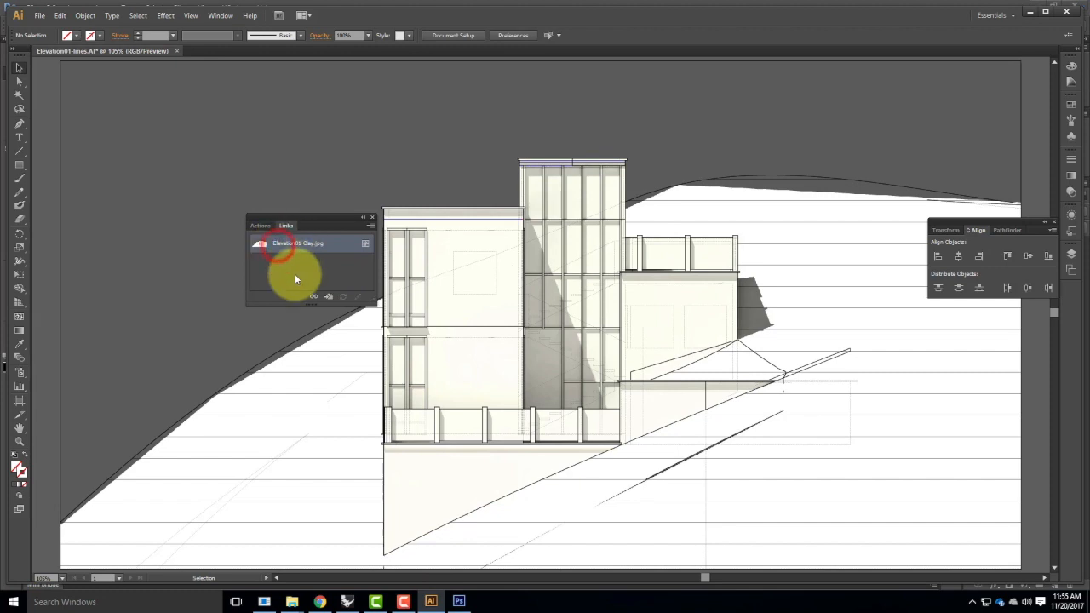
click(314, 297)
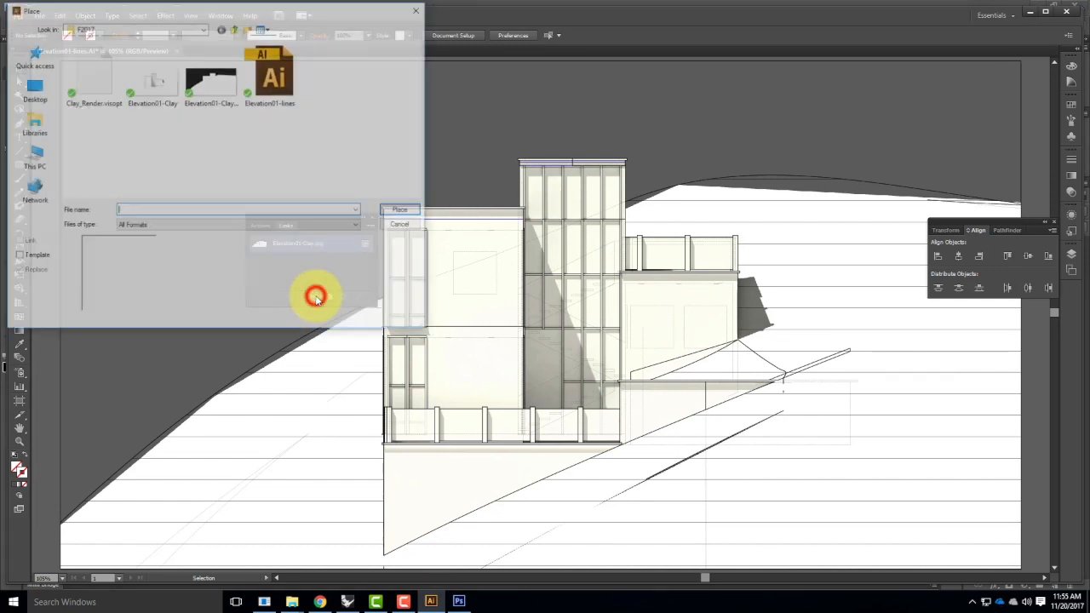
click(143, 81)
click(413, 211)
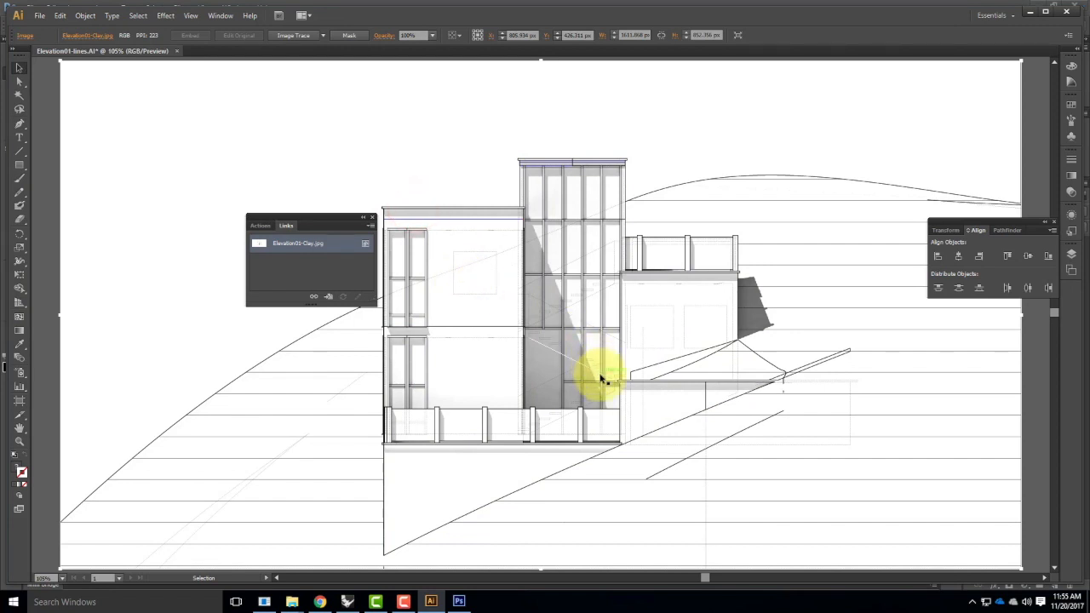
Step: Deselect the relinked rendering and collapse the floating Actions and Links group to clear the view of the artboard
click(45, 95)
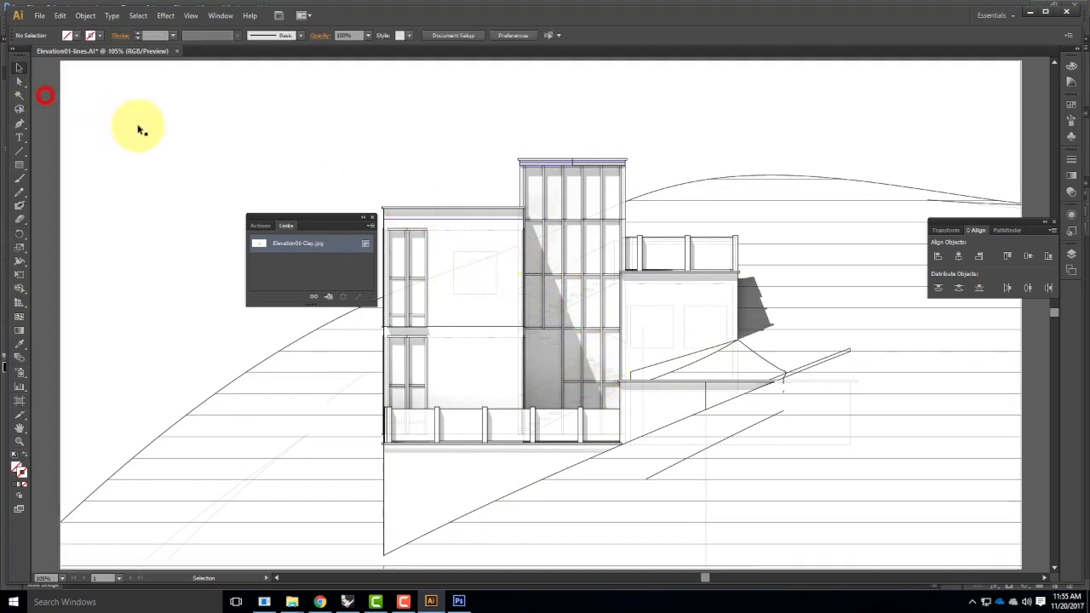
key(ctrl+0)
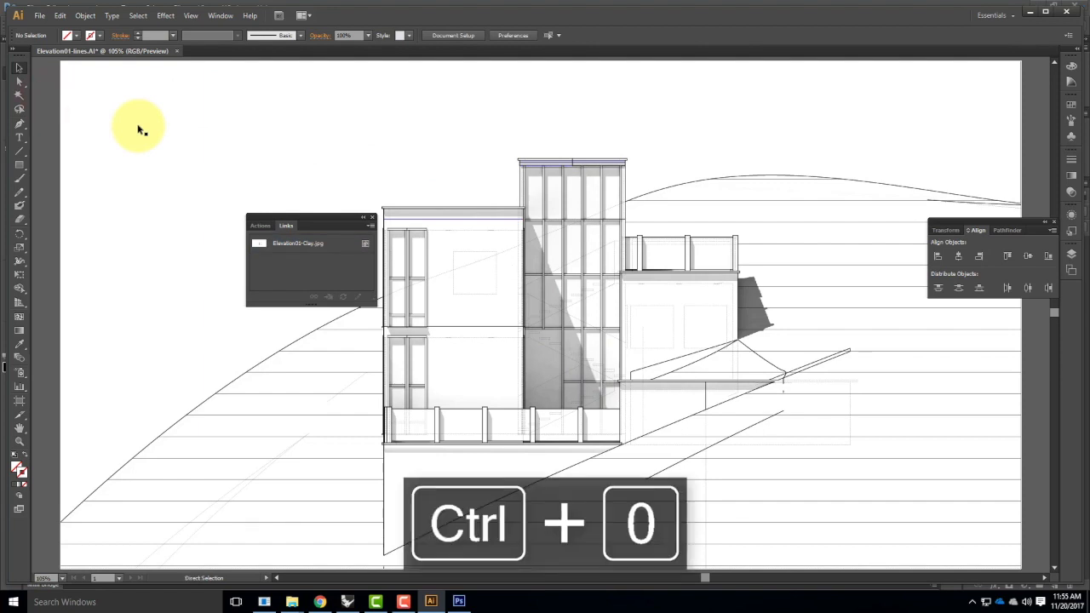
key(ctrl+minus)
key(ctrl+minus)
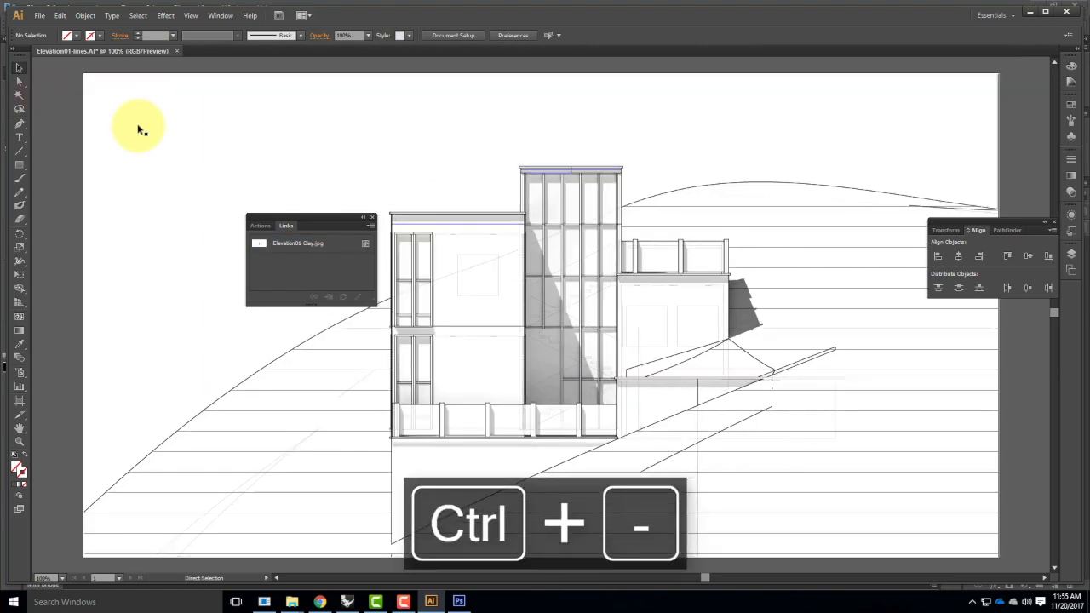
click(363, 219)
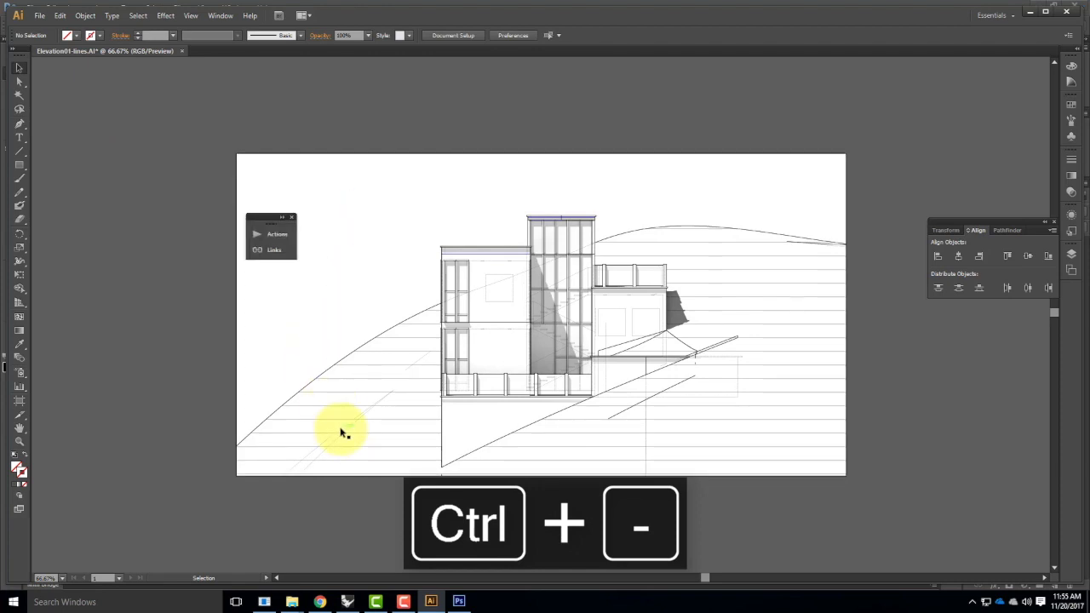
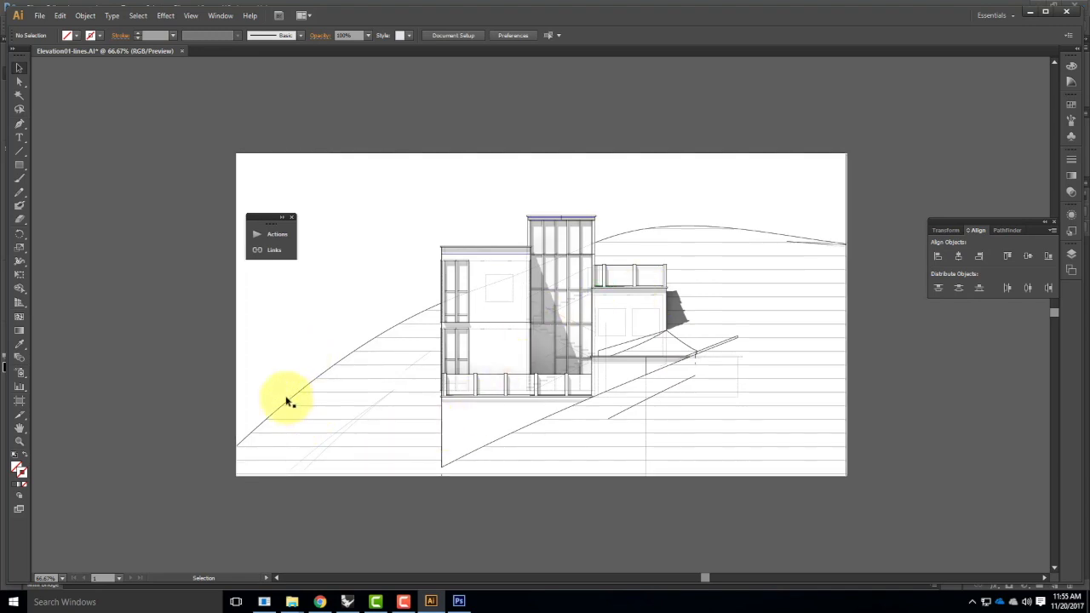
click(39, 15)
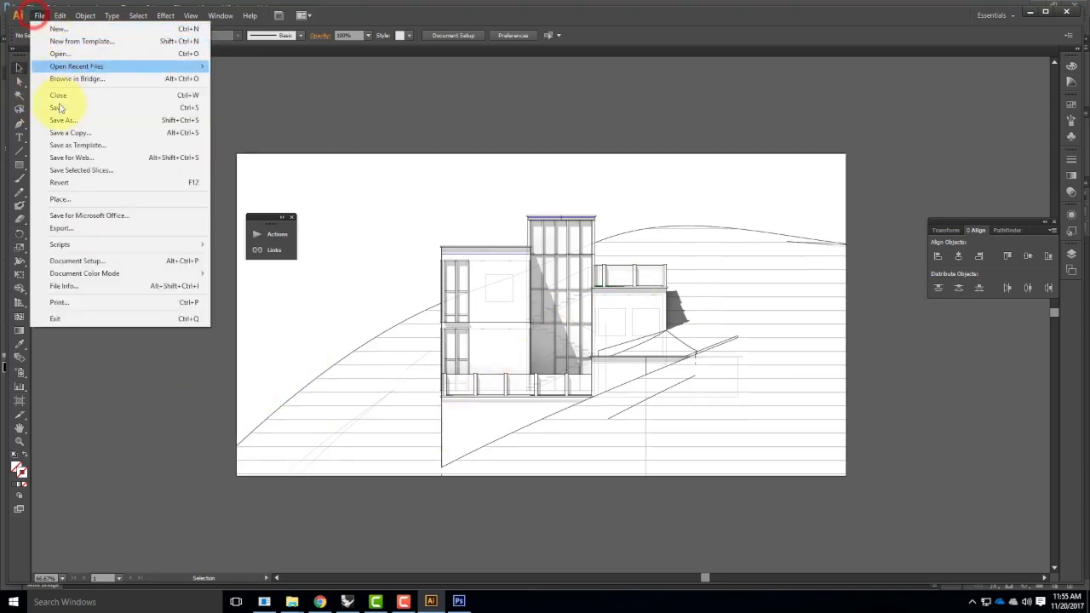
click(60, 199)
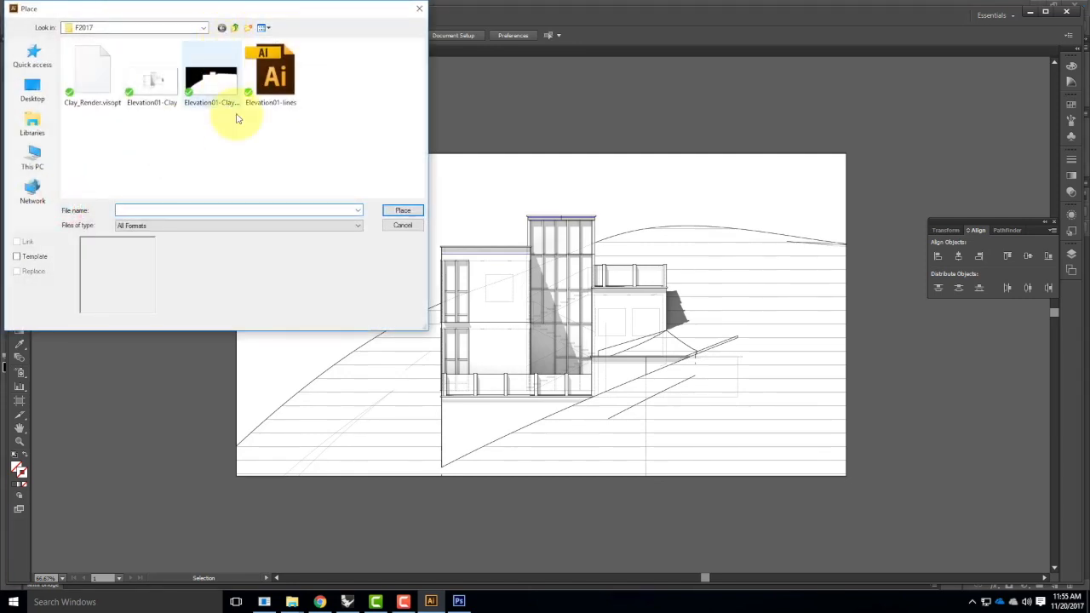
click(216, 91)
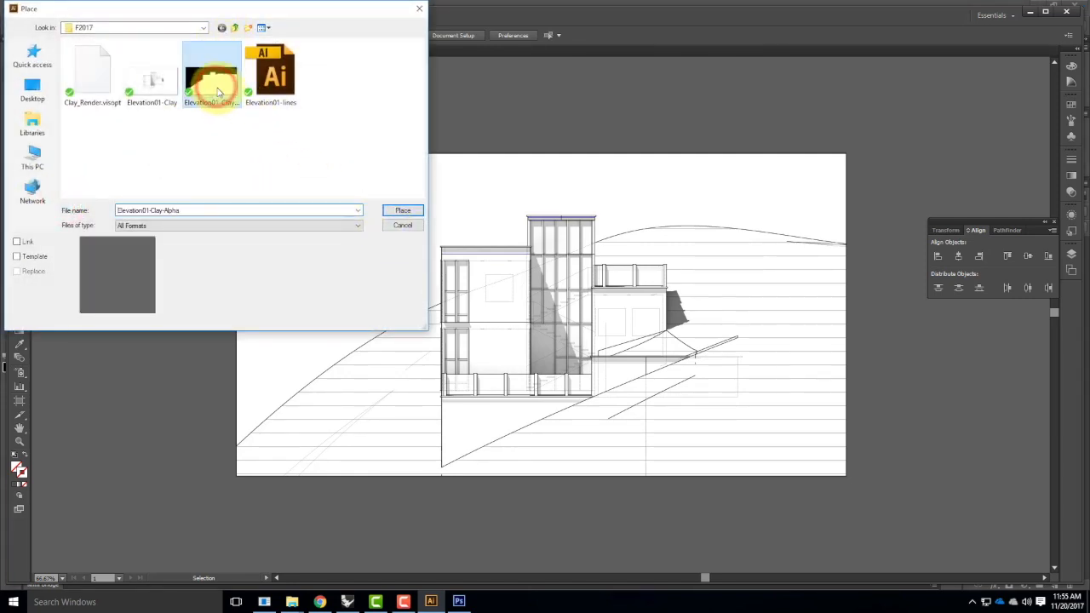
click(406, 211)
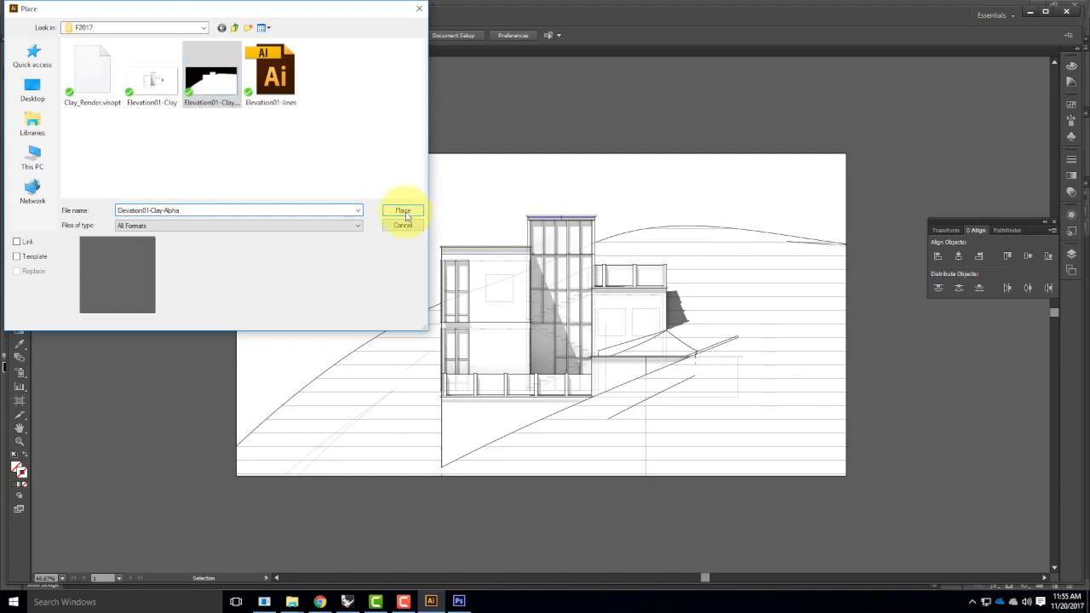
click(402, 226)
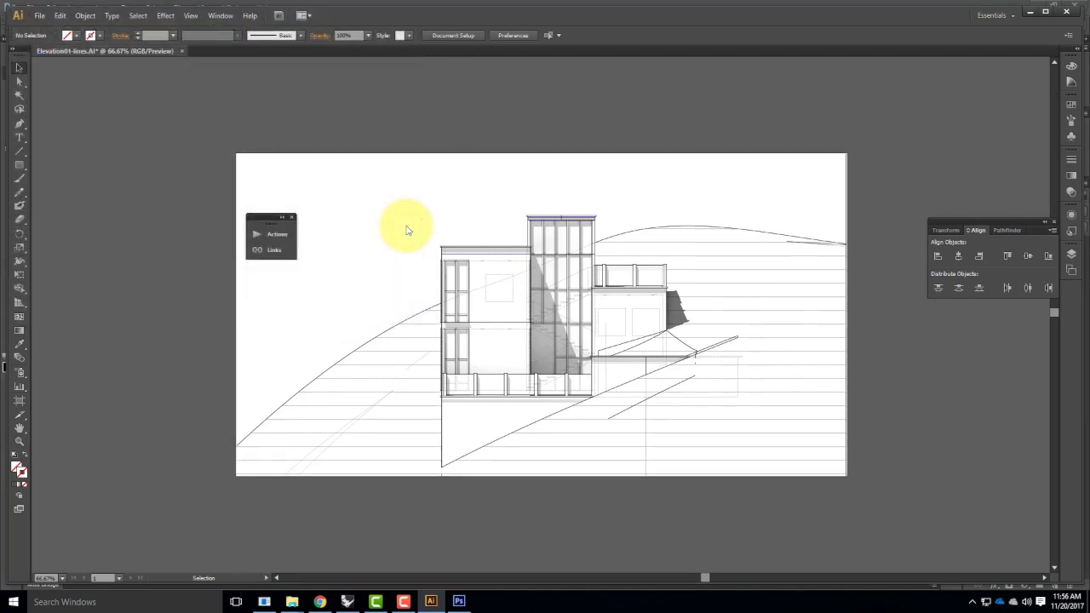
Step: Place the Elevation01-Clay-Alpha image from the F2017 folder into the elevation drawing
click(39, 15)
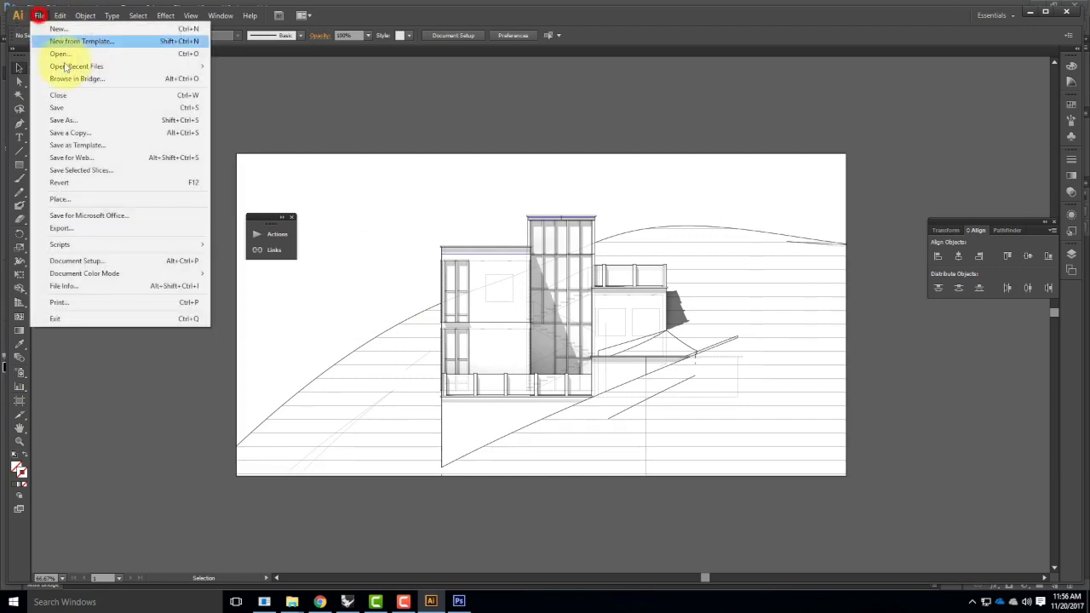
click(61, 199)
click(218, 90)
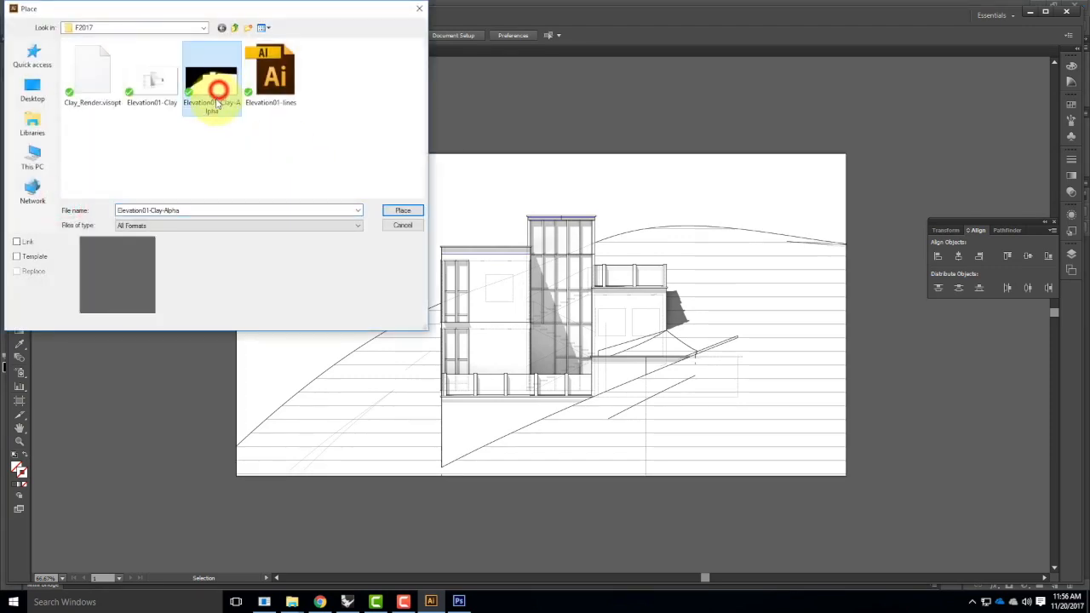
click(403, 210)
click(400, 203)
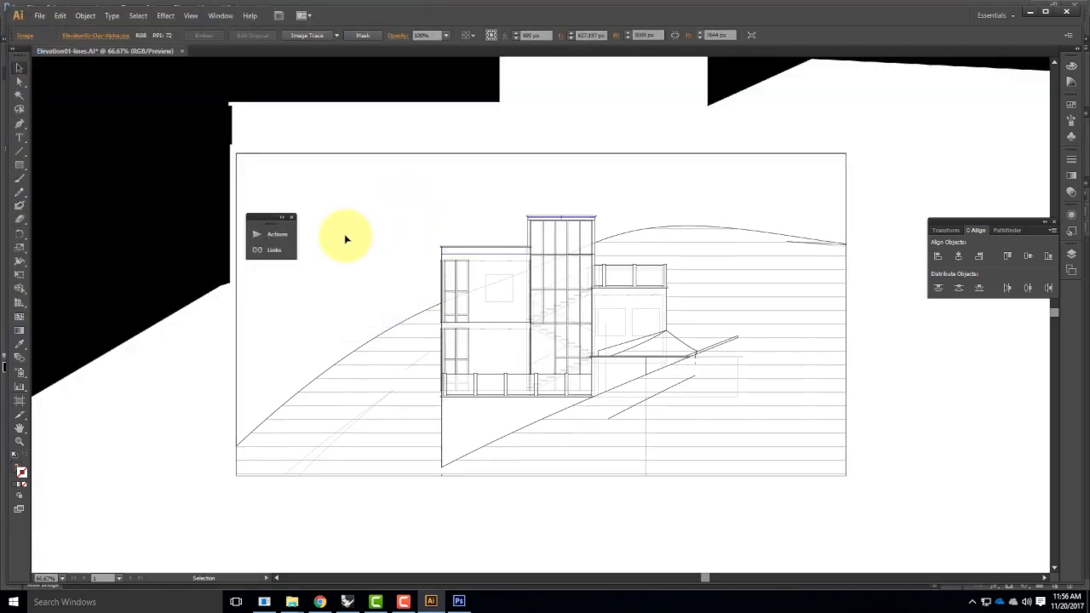
Step: Scale the placed alpha image down proportionally with Free Transform so its opposite corners roughly match the artboard
key(ctrl+minus)
key(ctrl+minus)
key(ctrl+minus)
key(ctrl+minus)
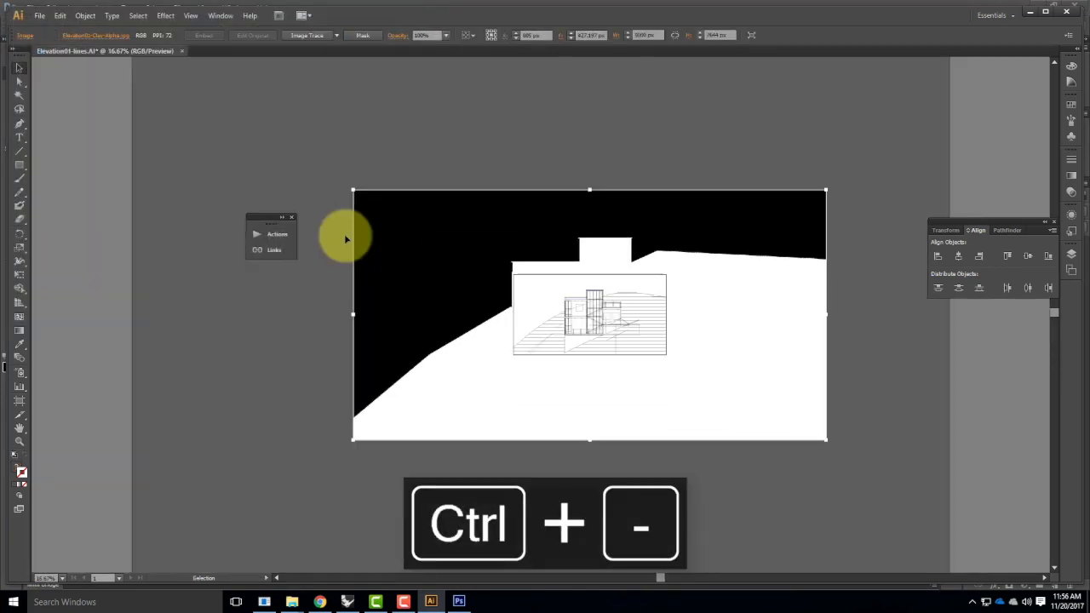
click(20, 273)
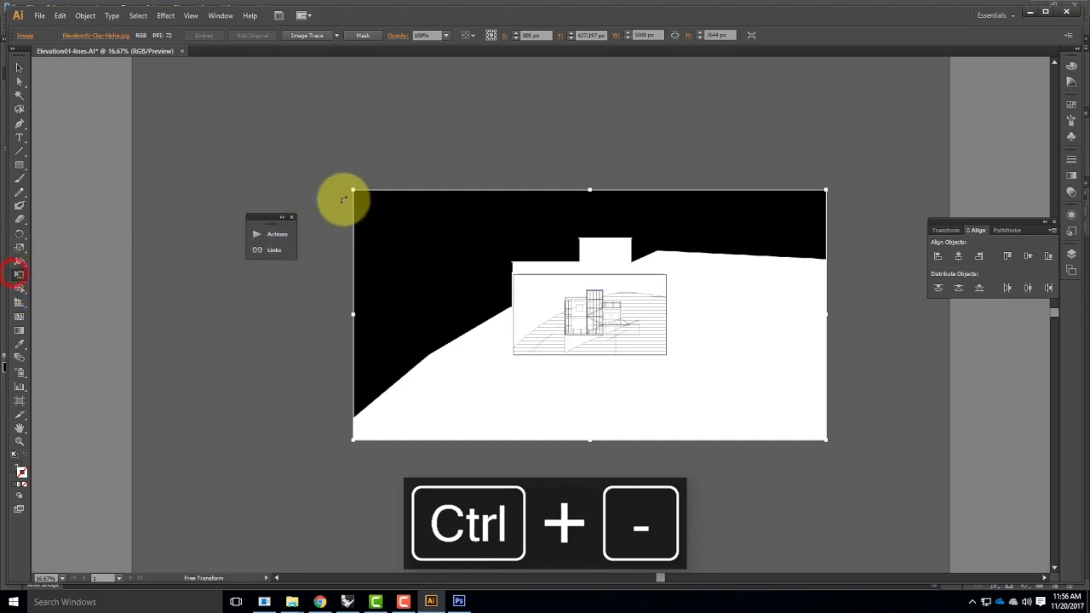
mouse_move(351, 188)
mouse_down()
mouse_move(482, 236)
mouse_move(513, 278)
mouse_up()
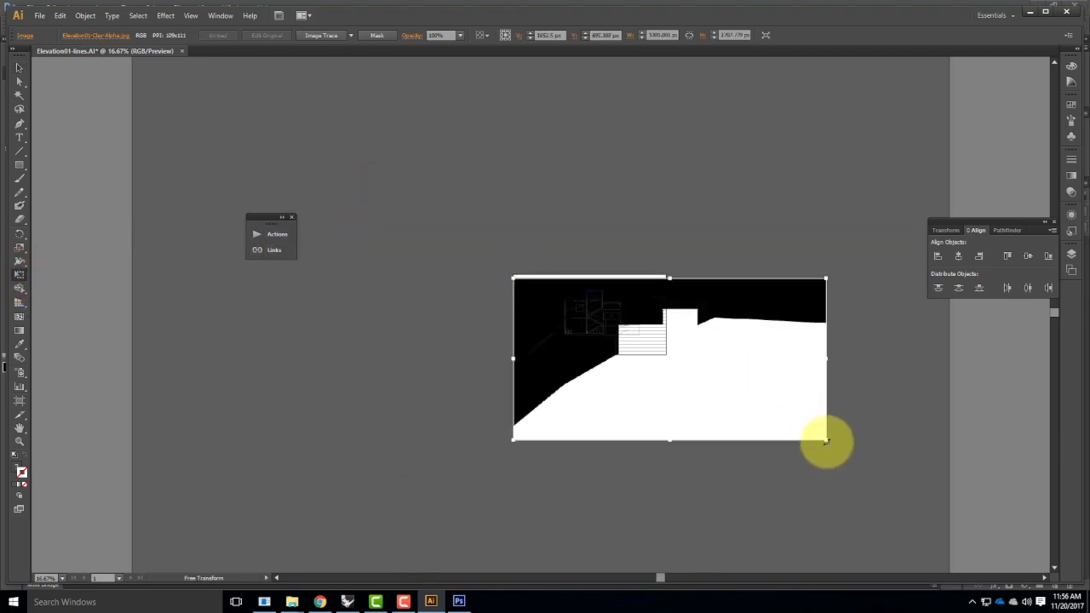
drag(826, 441, 672, 345)
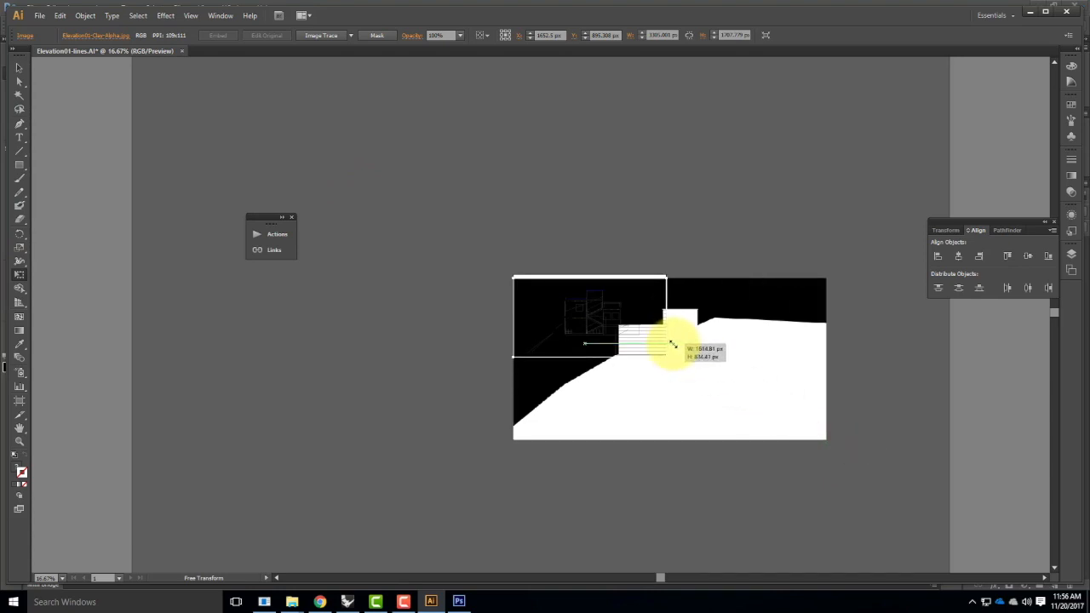
drag(673, 344, 673, 345)
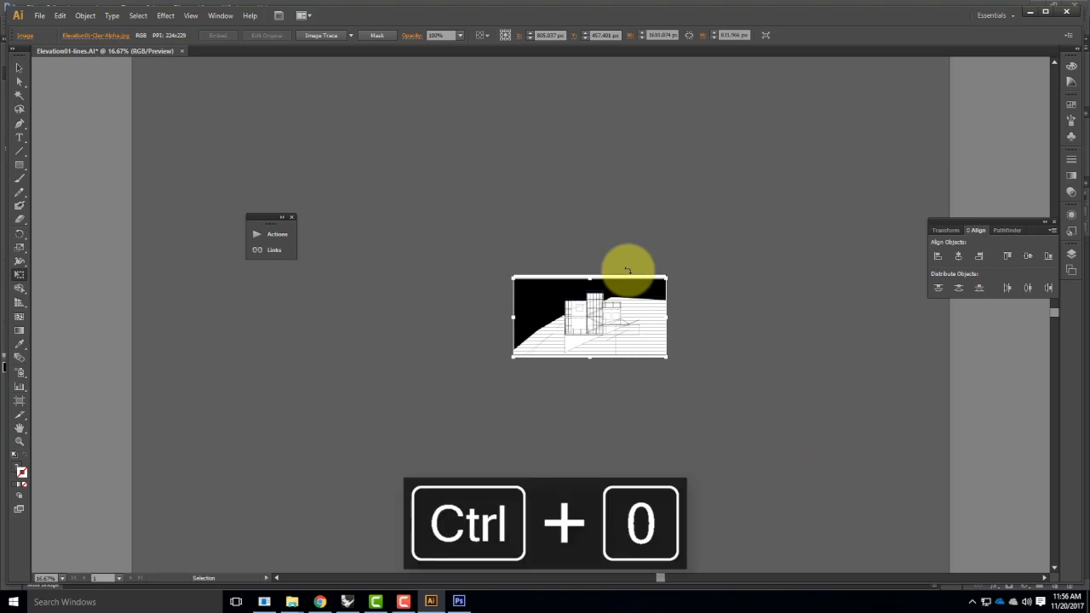
key(ctrl+0)
Step: Stretch the alpha image from its lower-right corner to reach the artboard's bottom edge, and close the floating Align group
click(112, 164)
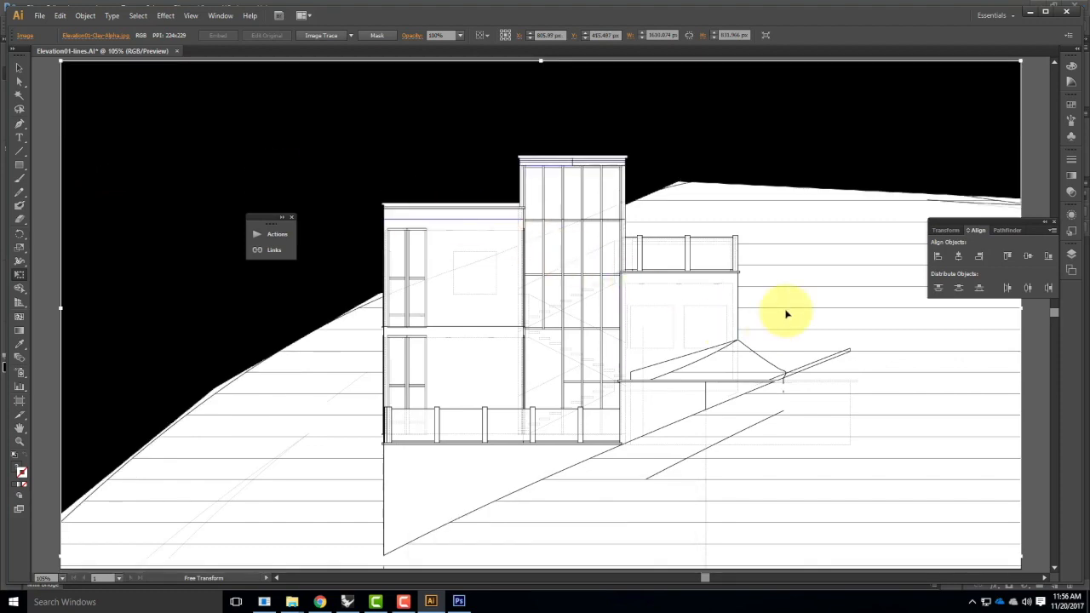
drag(817, 386, 706, 299)
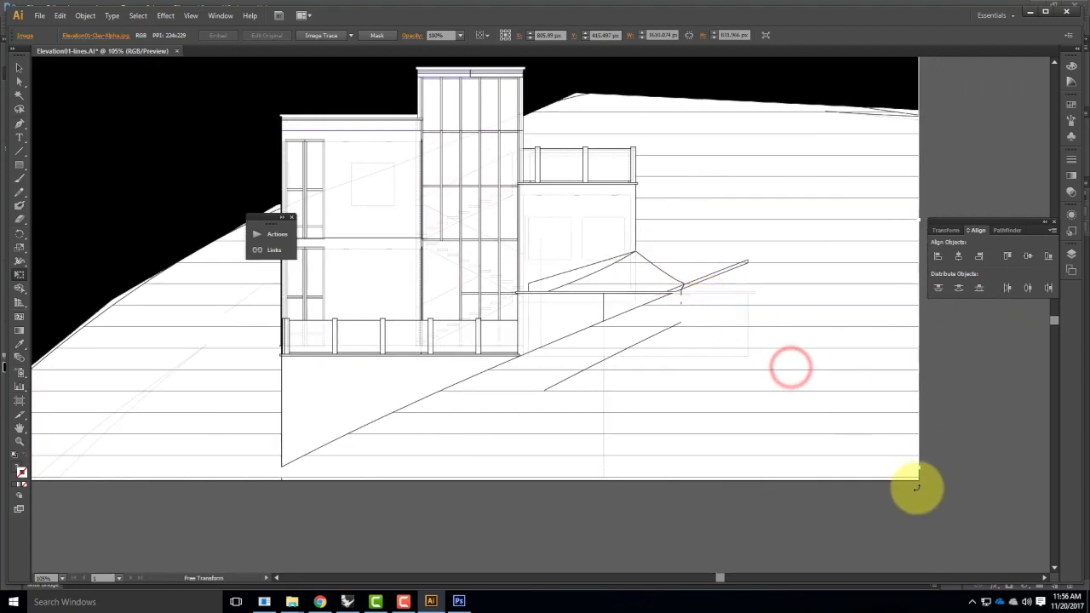
drag(917, 468, 937, 494)
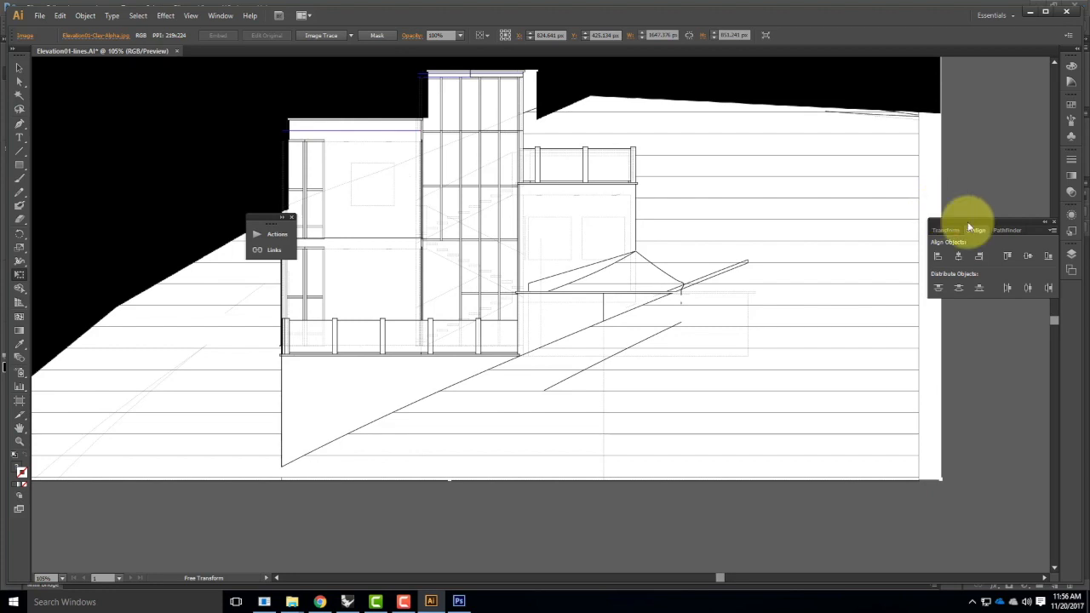
click(1045, 221)
click(969, 224)
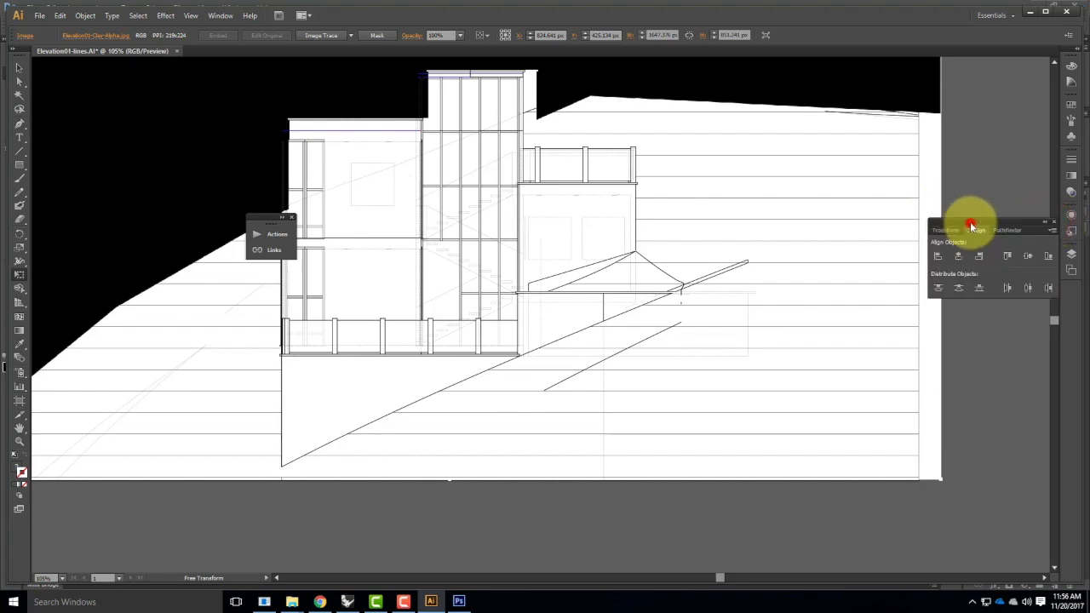
click(1054, 225)
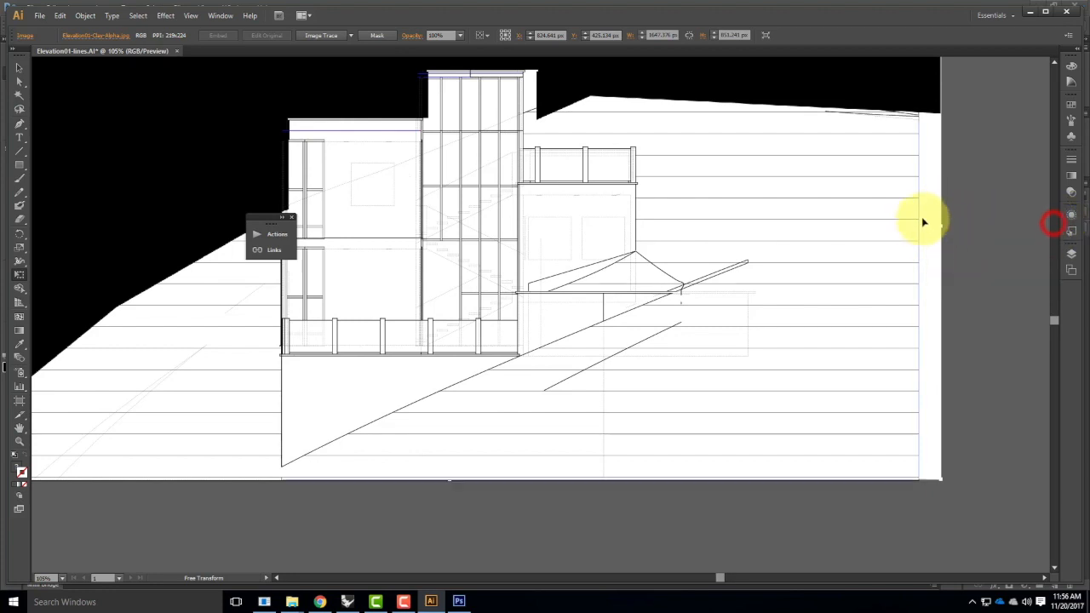
Step: Fine-tune the alpha image's right, bottom, left and top edges so they line up with the artboard
drag(941, 224, 918, 228)
drag(440, 479, 442, 477)
drag(267, 287, 442, 482)
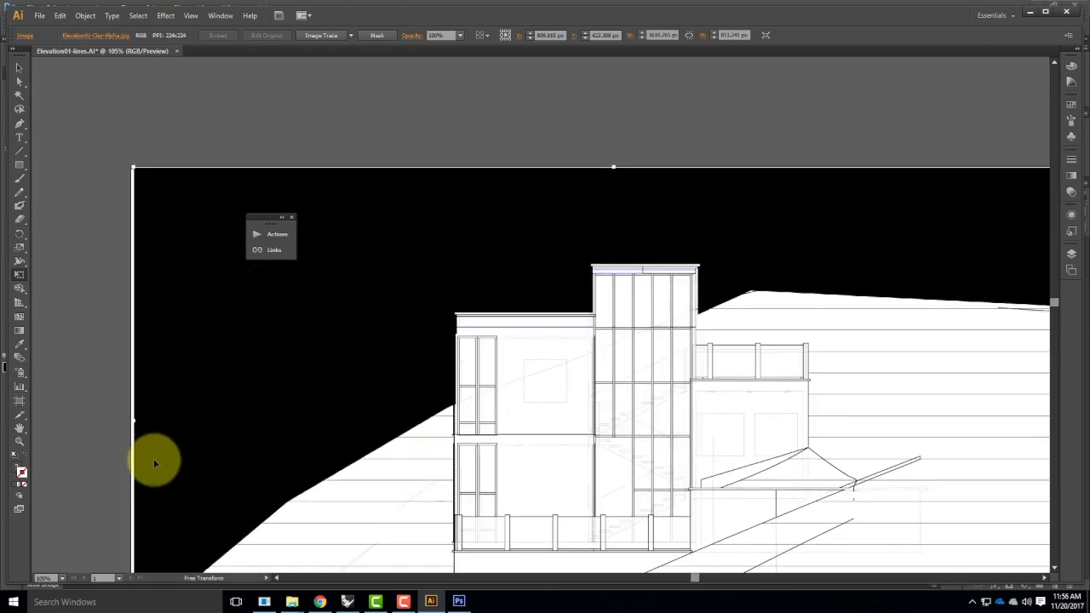
drag(133, 419, 131, 419)
drag(609, 166, 609, 166)
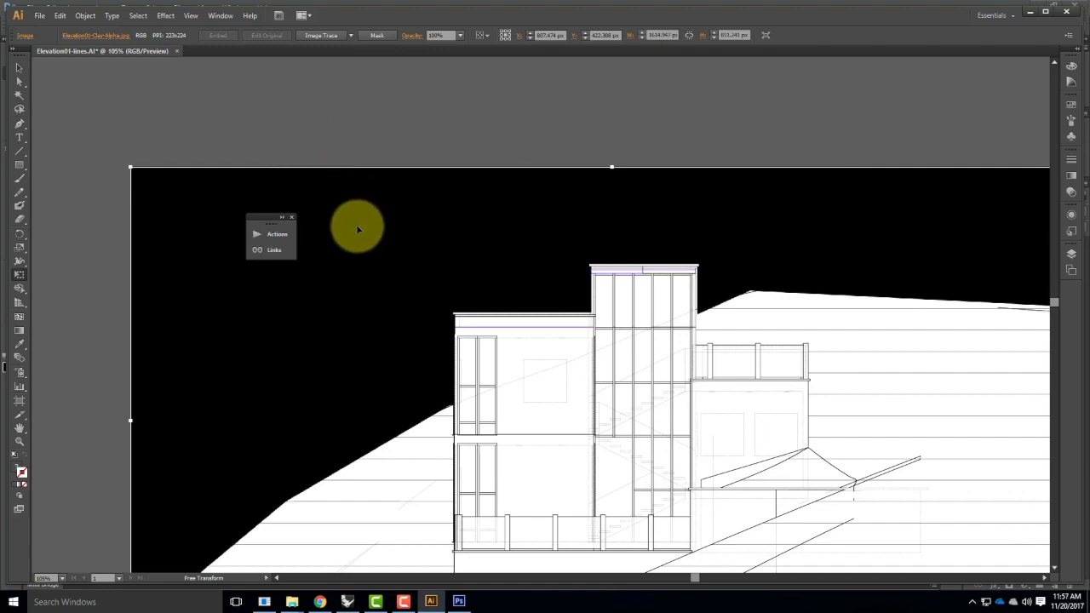
Step: Make an opacity mask for the alpha image and switch to editing the mask
click(1070, 196)
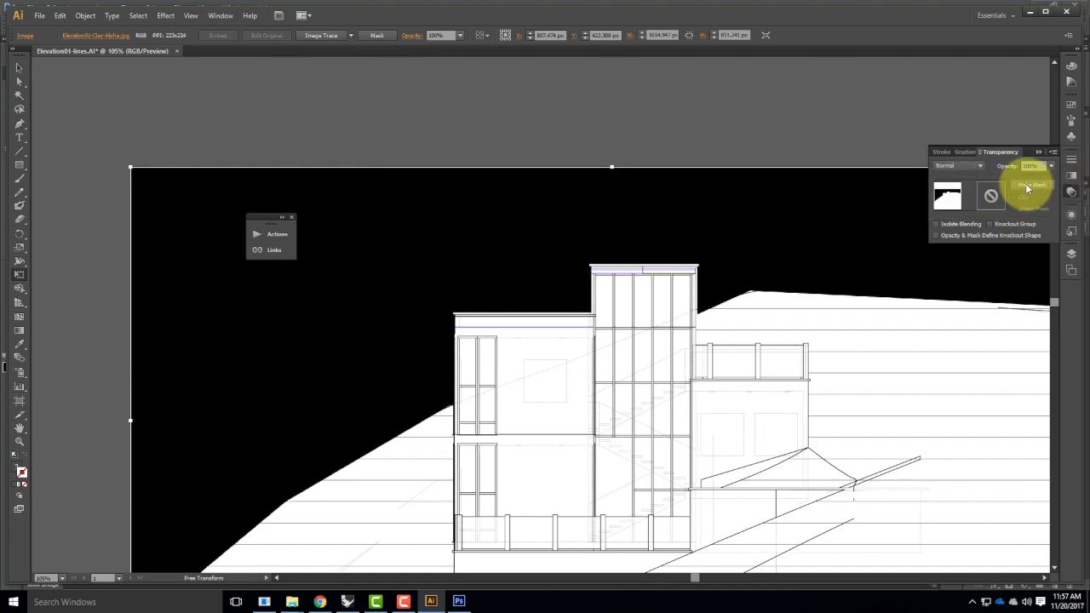
click(1031, 184)
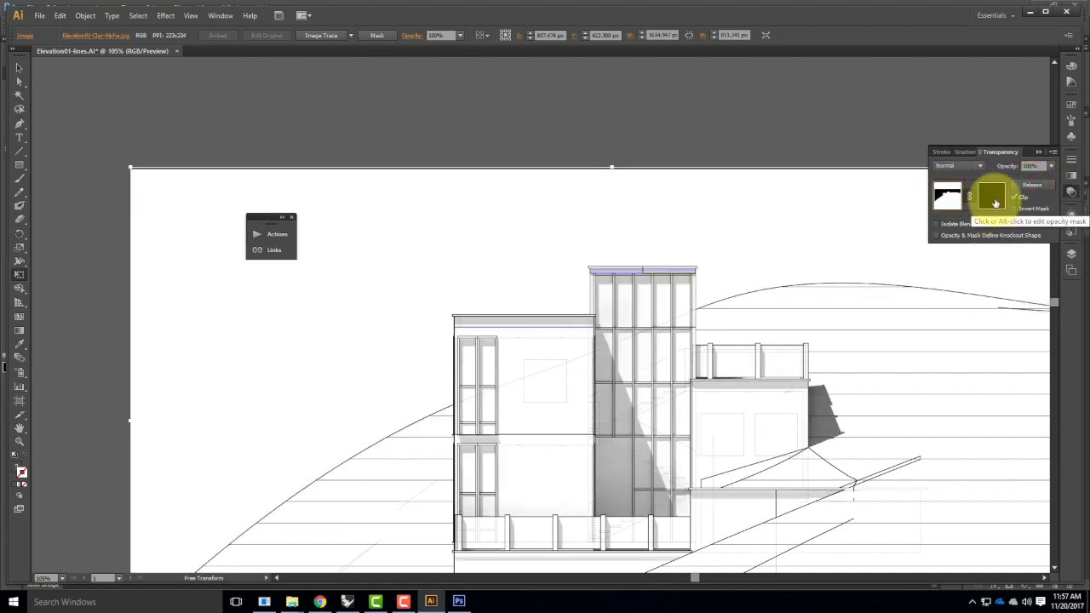
click(992, 196)
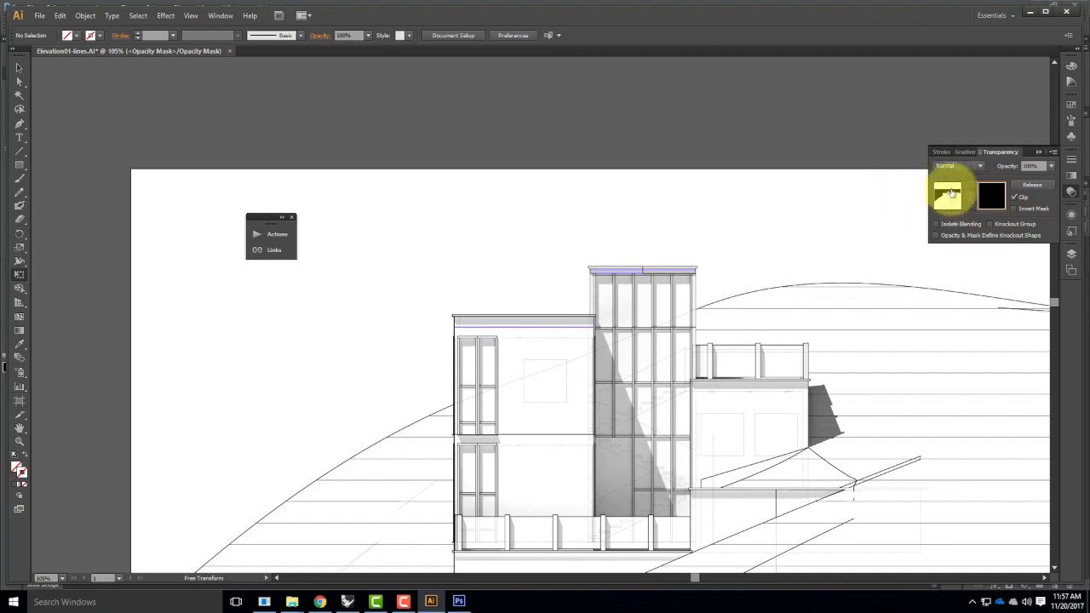
Step: Place texture image 03 from the Grunge Textures folder in Resources into the opacity mask
click(41, 15)
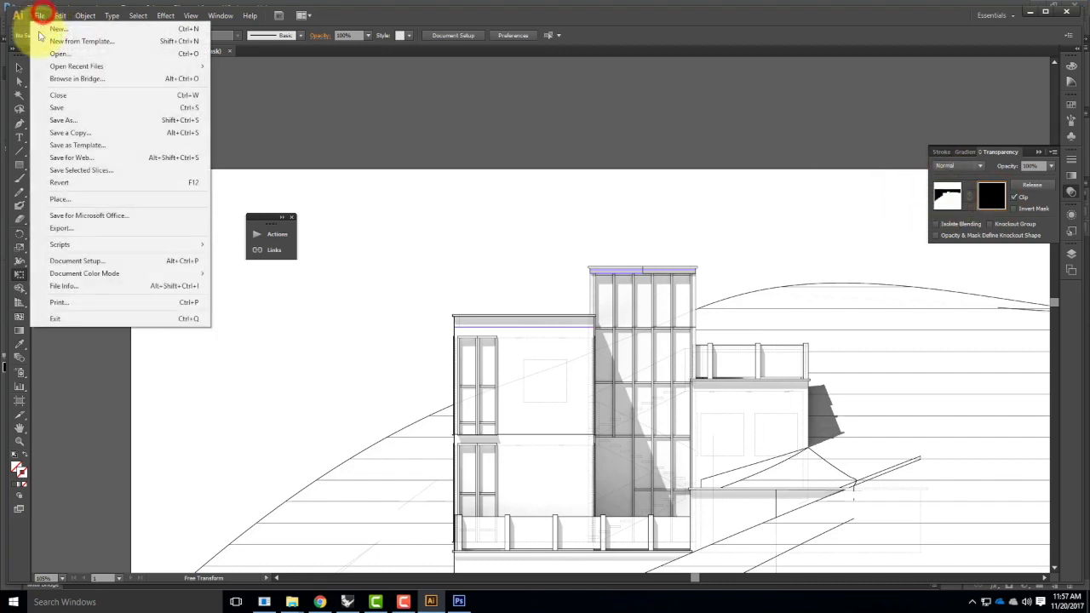
click(51, 198)
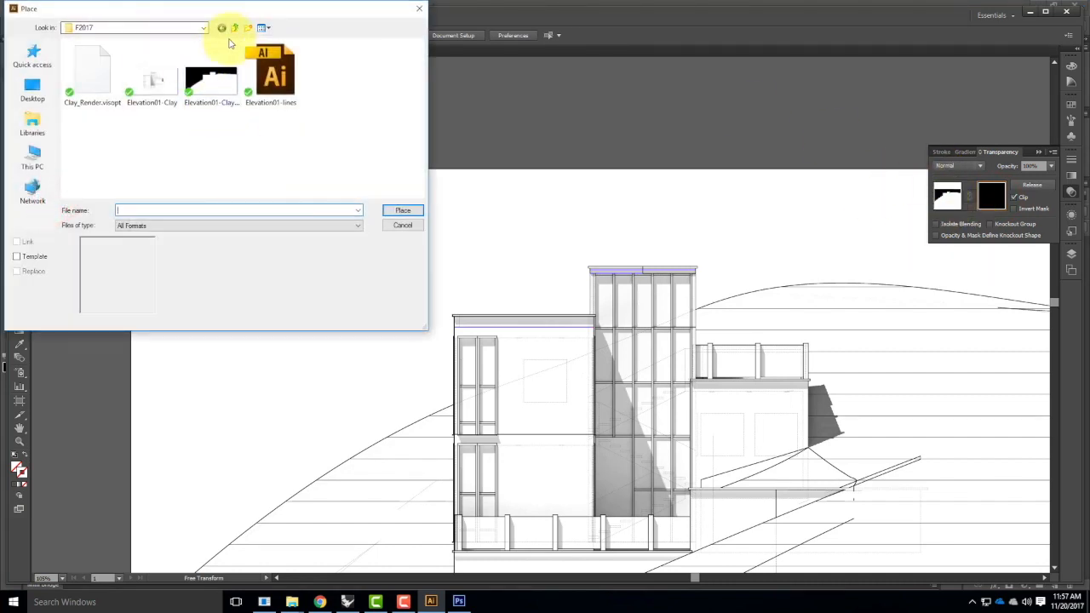
click(232, 29)
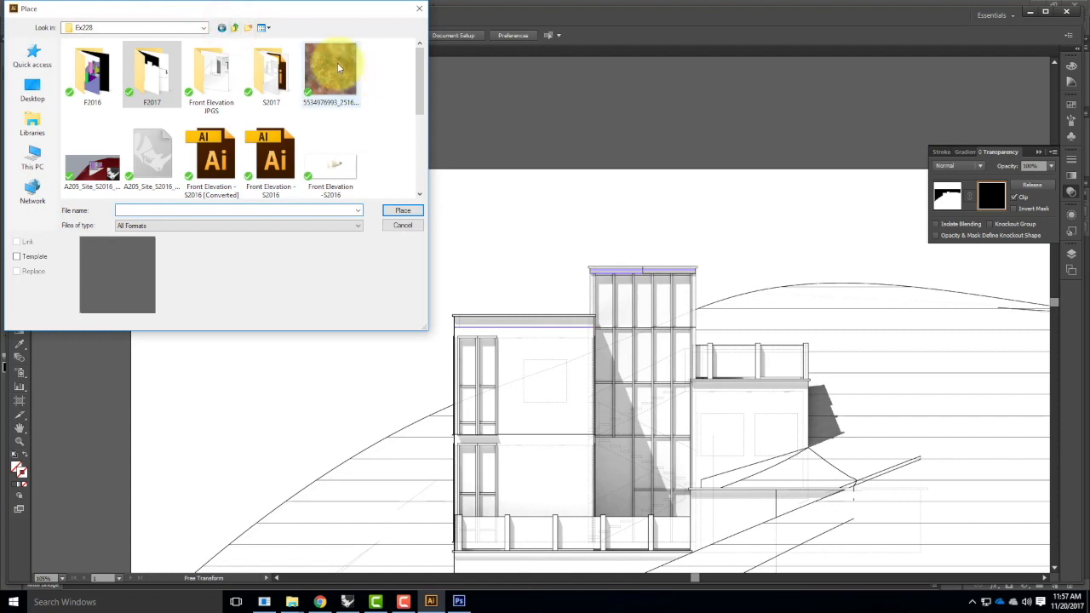
click(202, 28)
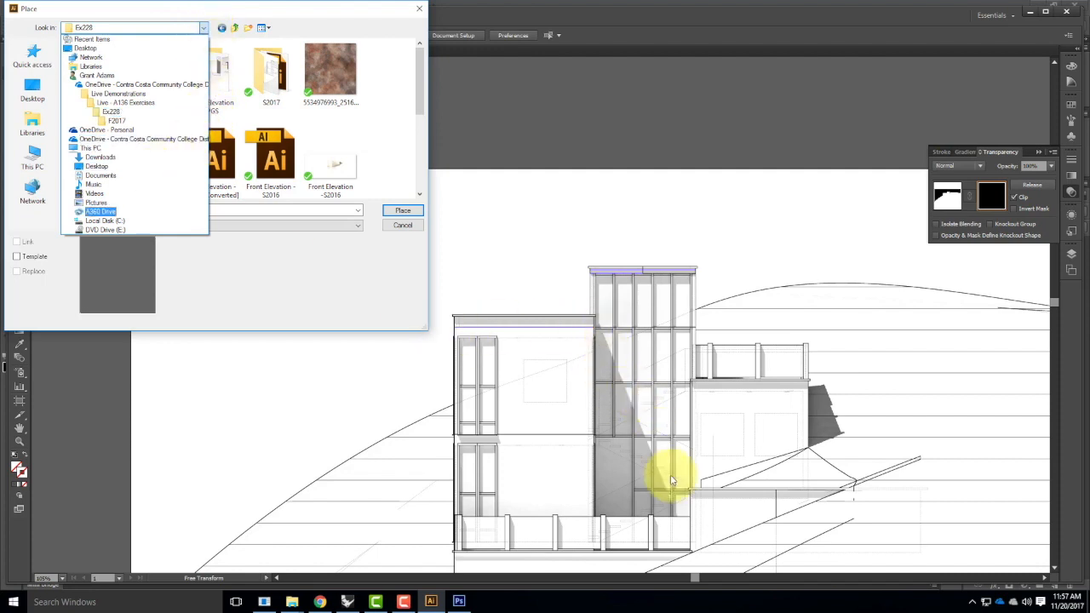
click(111, 94)
double_click(102, 141)
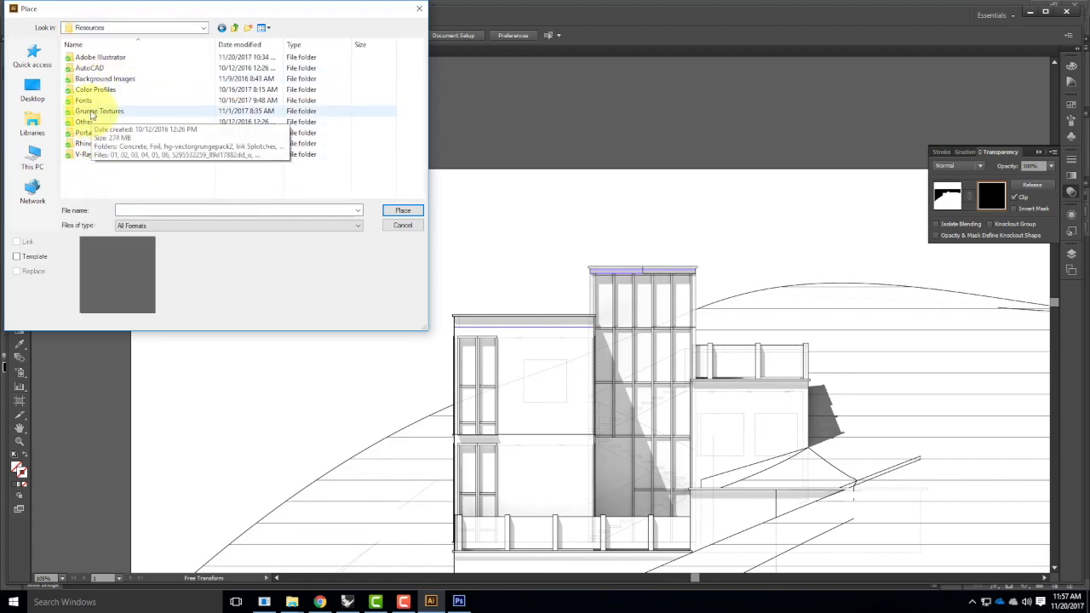
double_click(94, 112)
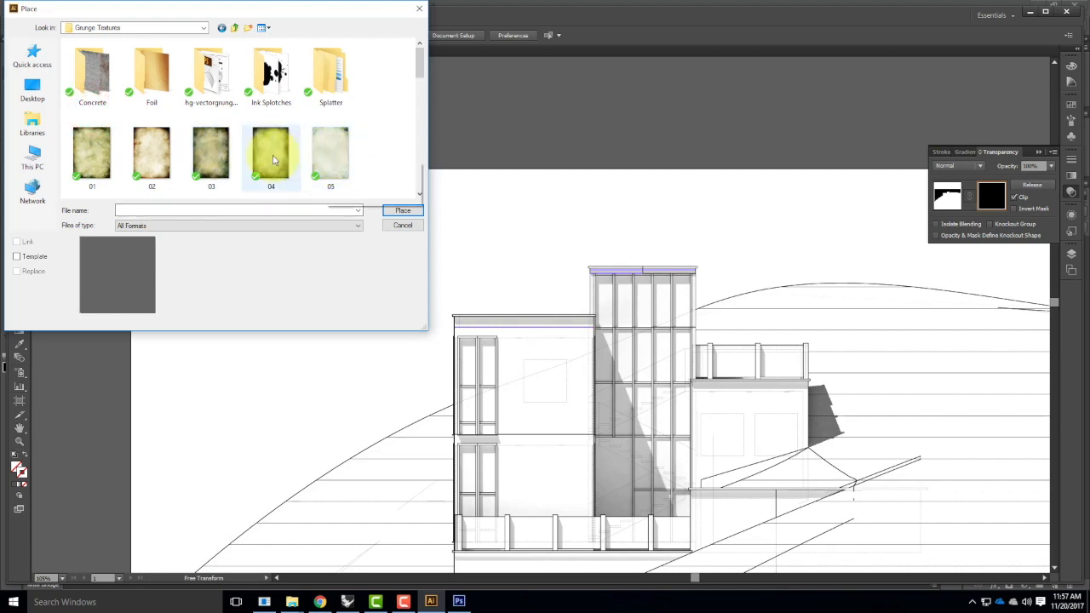
click(211, 153)
click(404, 209)
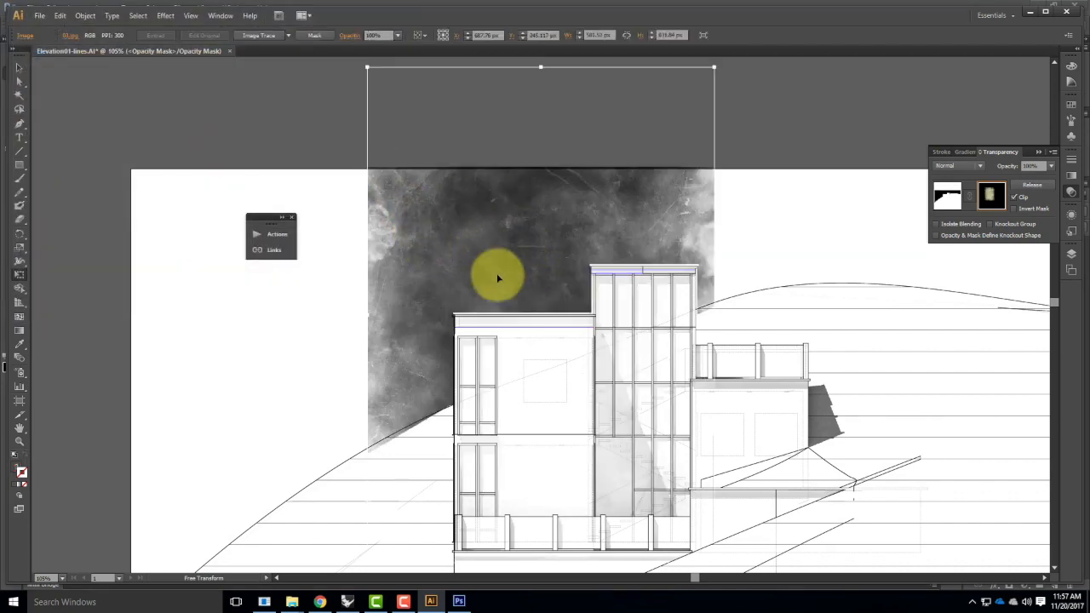
Step: Rotate the grunge texture 90° counterclockwise and enlarge it past the artboard's upper-left corner
shift+drag(355, 64, 125, 501)
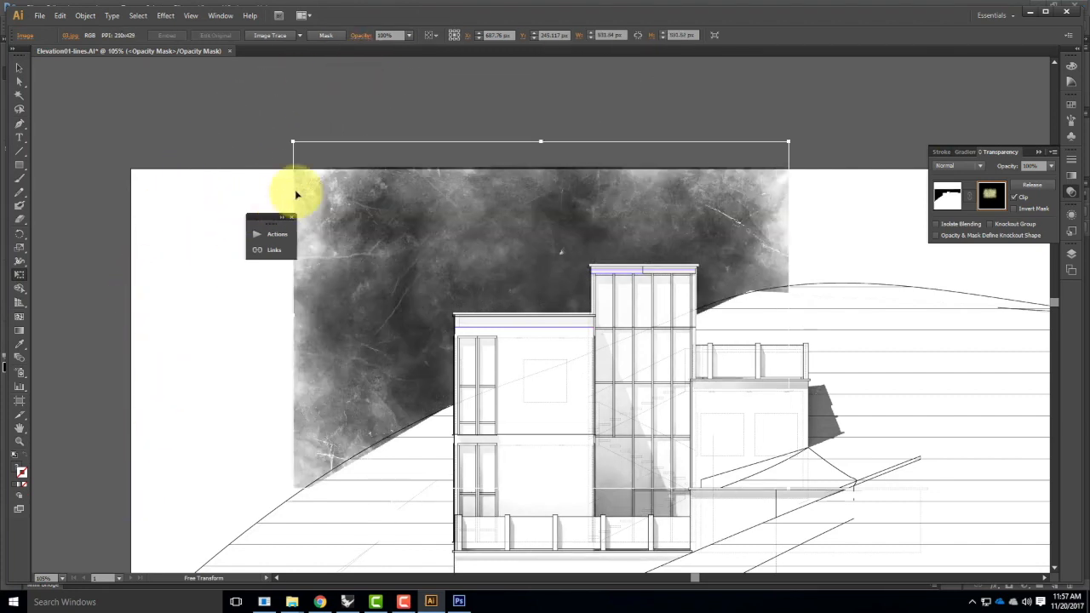
drag(293, 144, 49, 90)
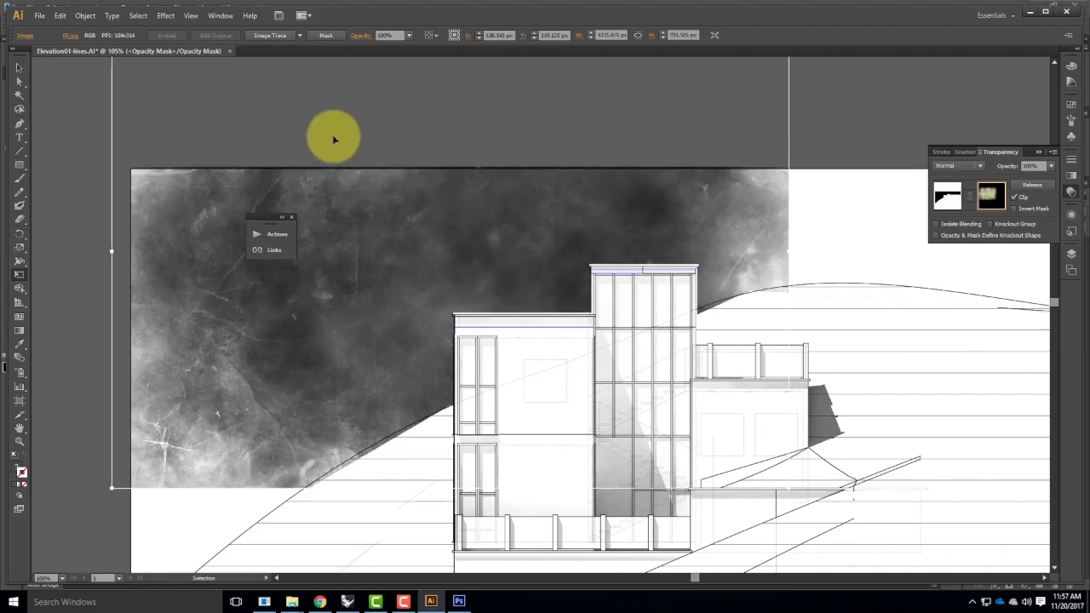
Step: Enlarge the grunge texture proportionally until it covers the whole artboard, and invert the opacity mask
key(ctrl+minus)
key(ctrl+minus)
key(ctrl+minus)
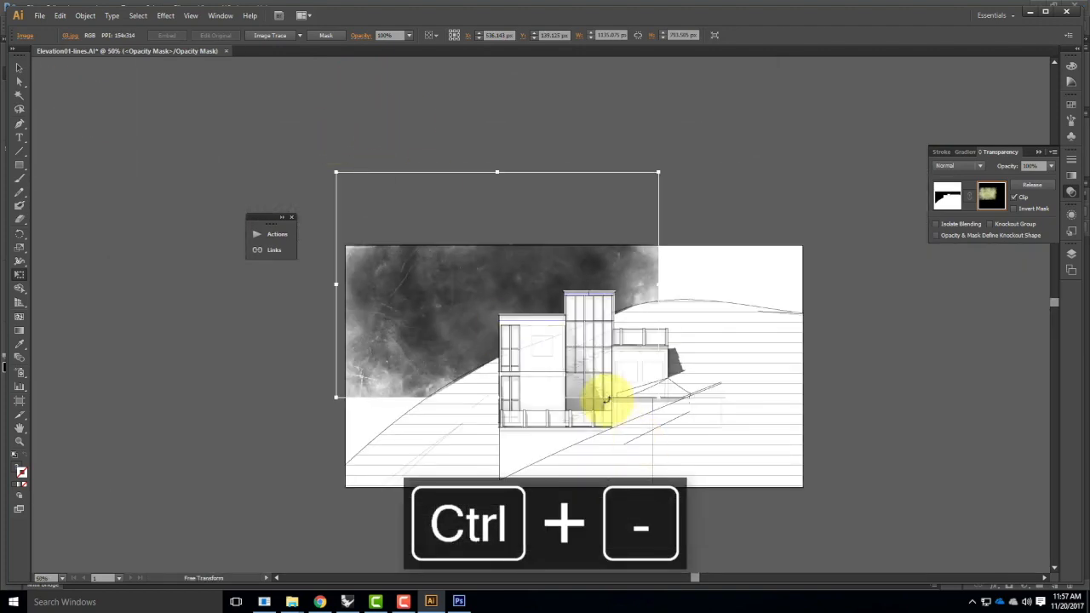
shift+drag(658, 397, 810, 542)
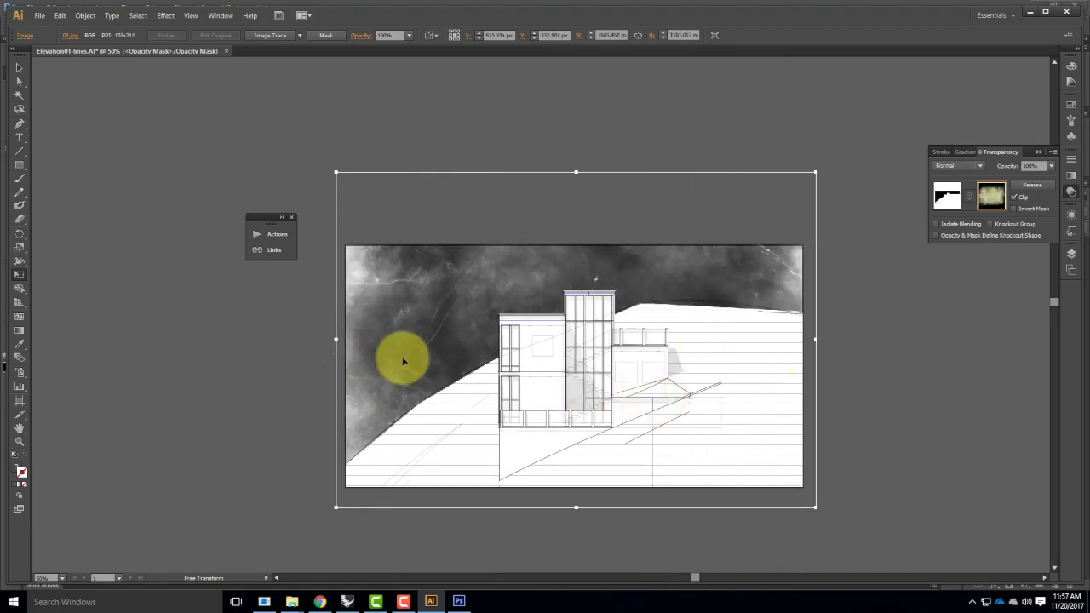
click(1013, 208)
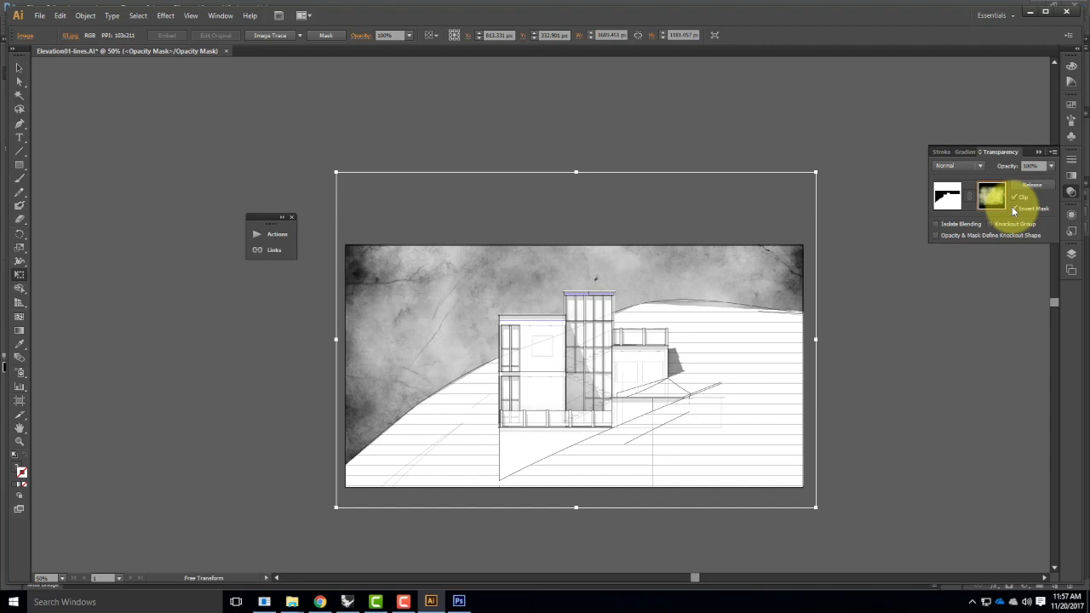
Step: Set the grunge texture's opacity to 50% within the opacity mask and deselect it
drag(1049, 168, 1067, 251)
click(1051, 165)
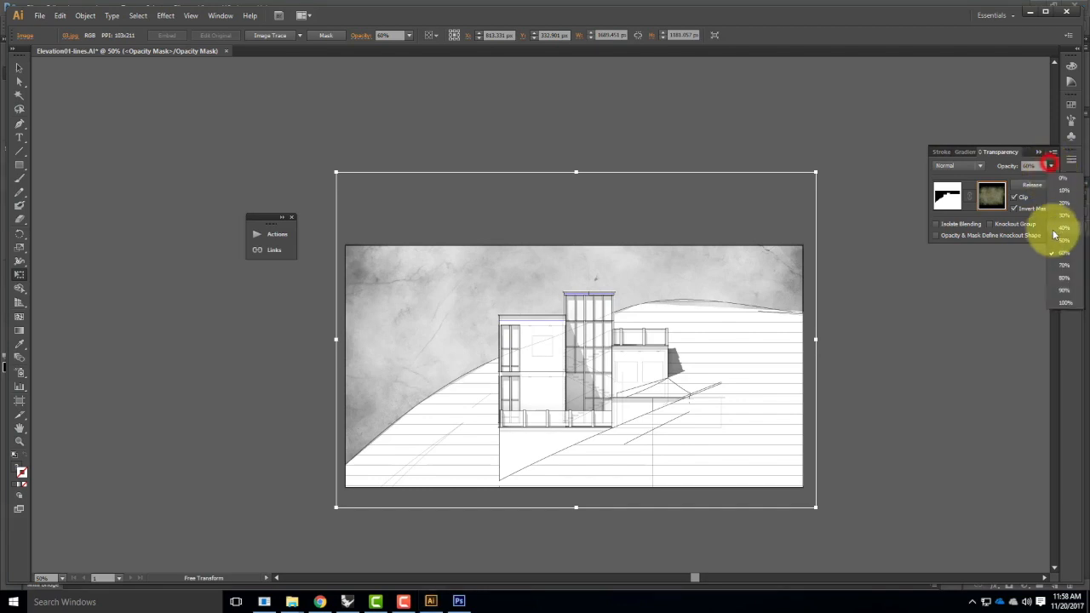
click(1065, 229)
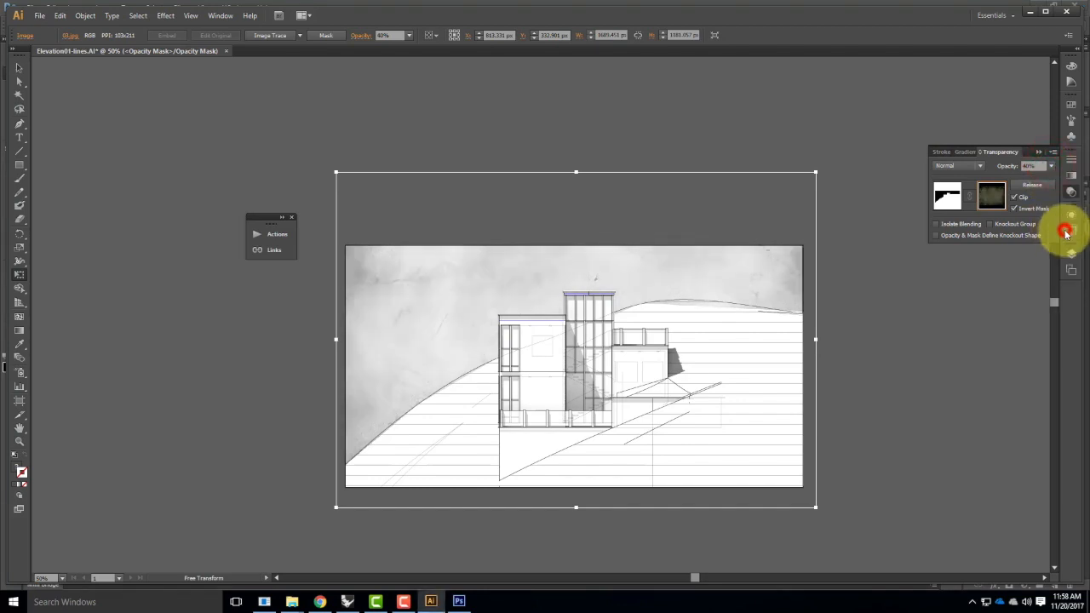
click(1051, 165)
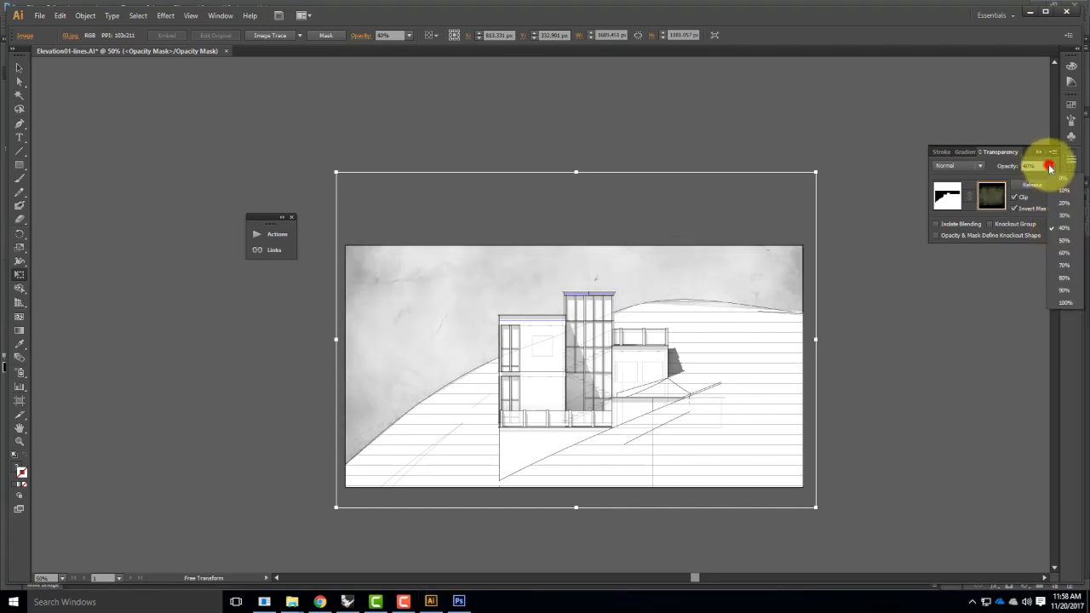
click(1063, 240)
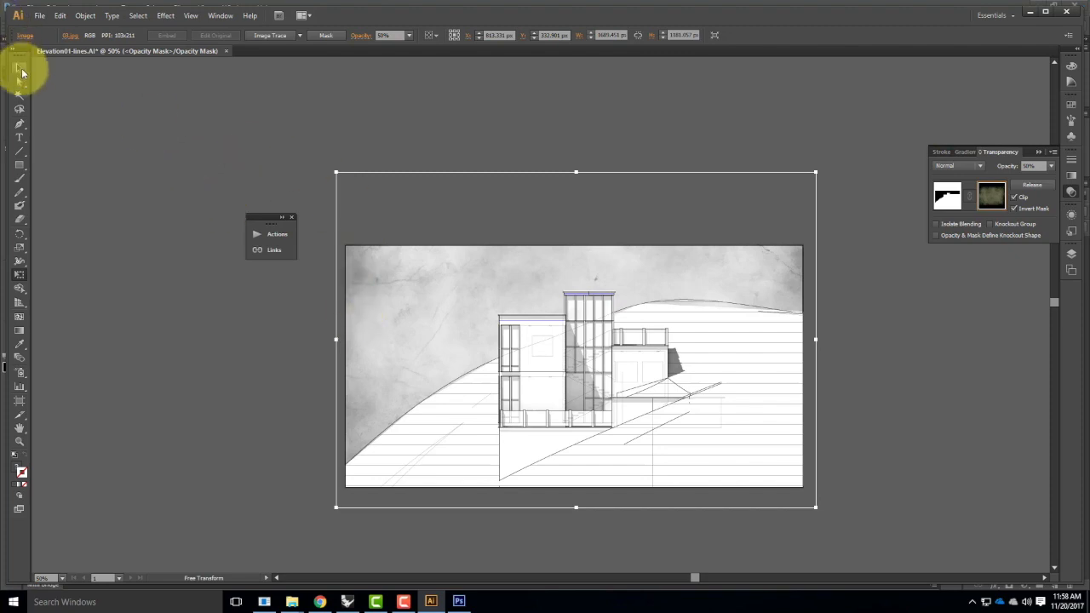
click(212, 141)
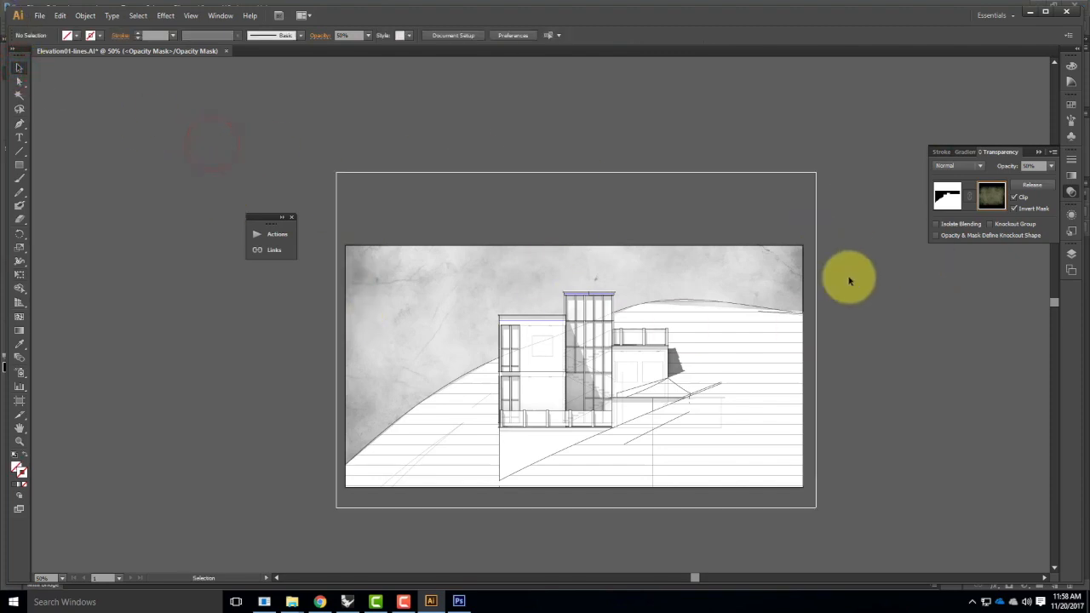
key(ctrl+0)
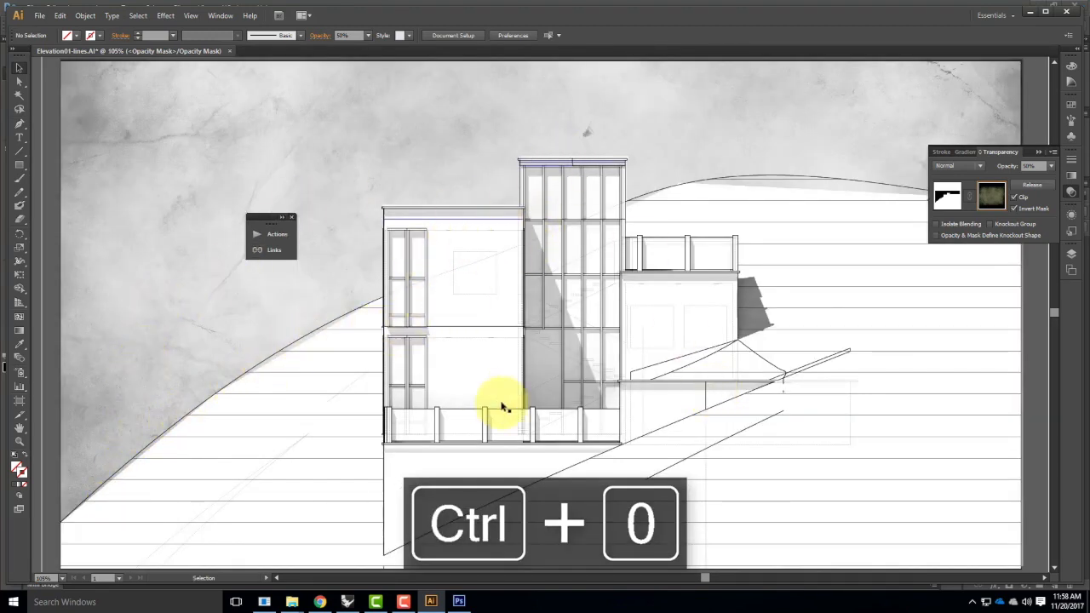
Step: Leave opacity mask editing and return to the alpha image in the main artwork
click(460, 327)
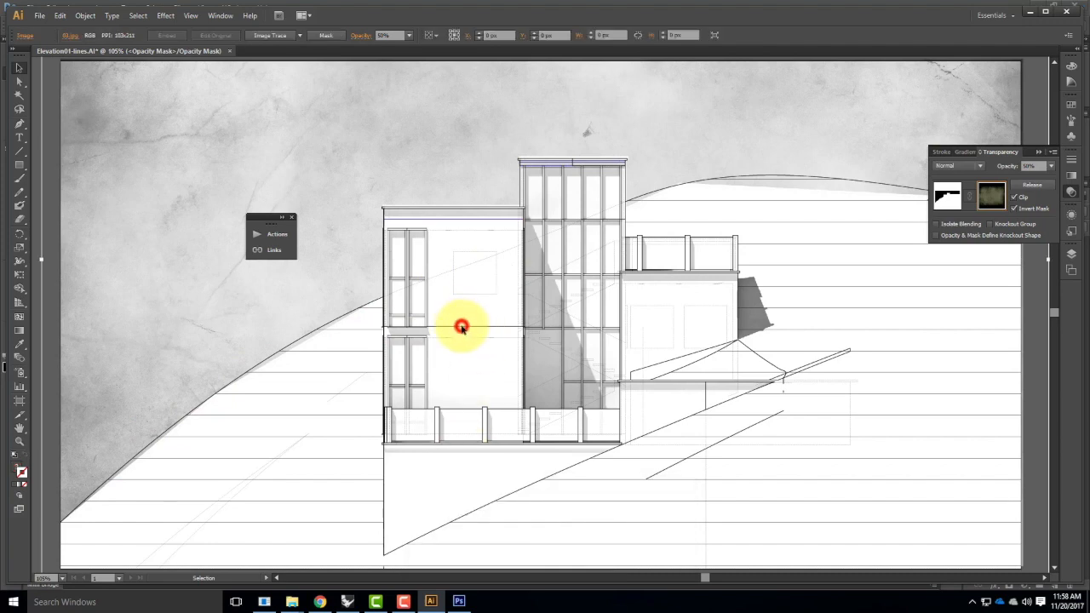
click(19, 66)
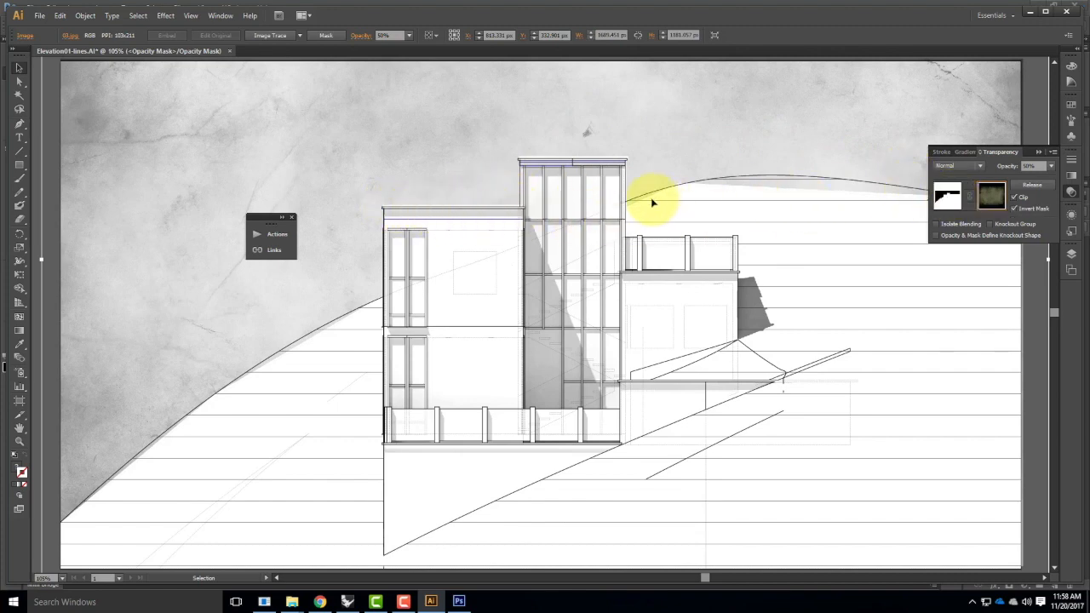
click(939, 201)
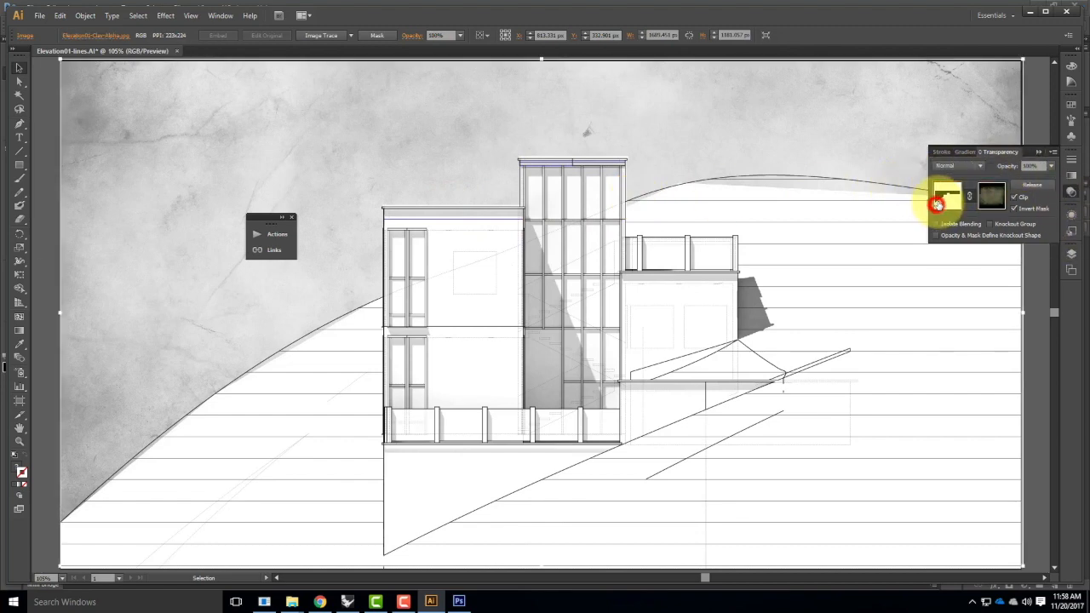
Step: Collapse the Visible and Hidden layers and lower the alpha image's upper edge to the artboard edge, making it about 848 px high
click(1070, 257)
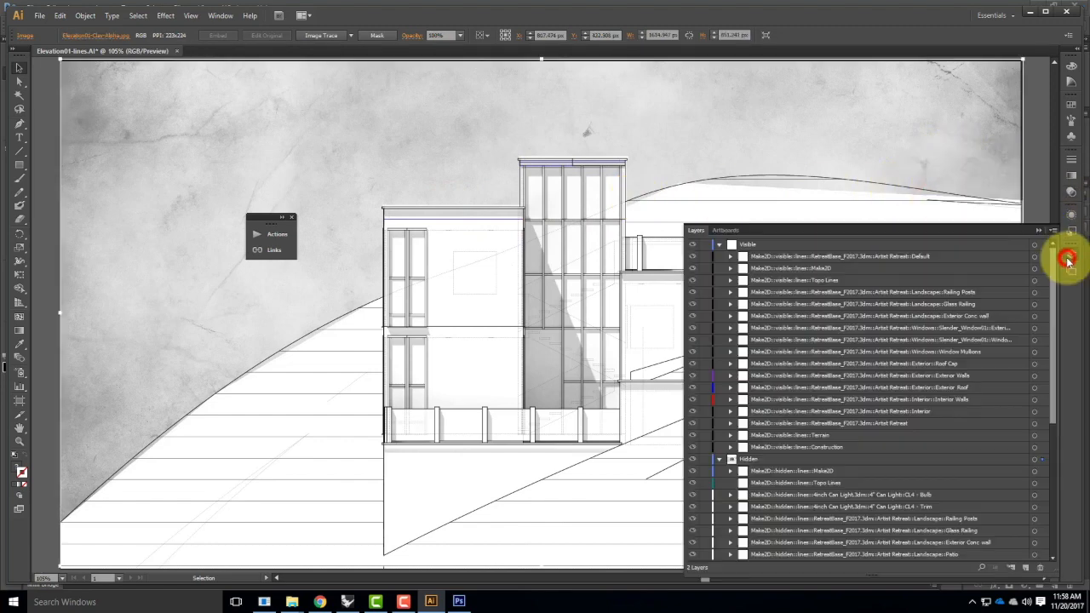
click(719, 245)
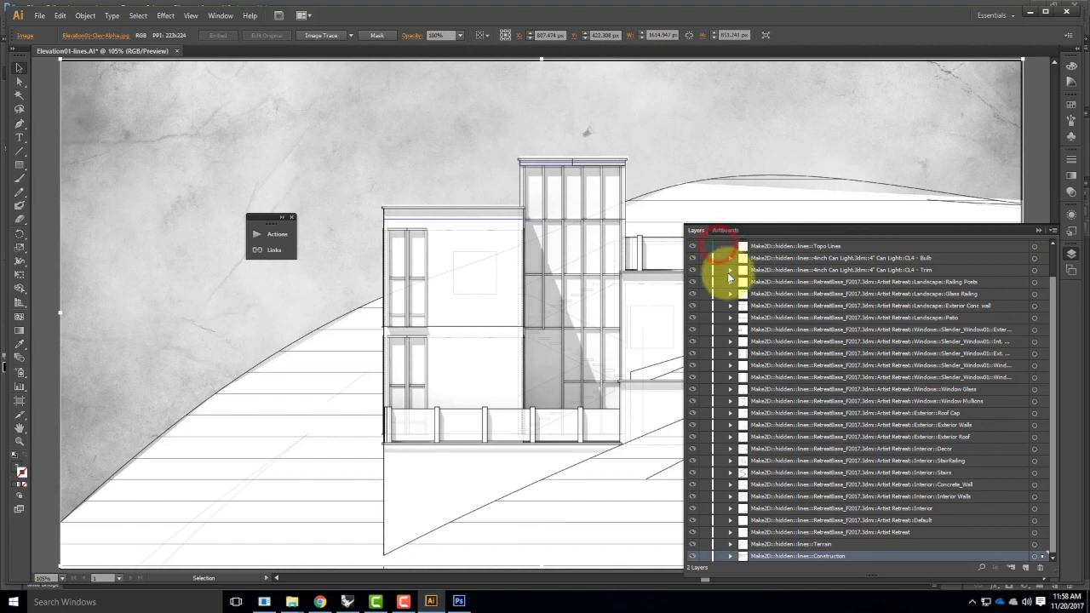
scroll(726, 477, up, 2)
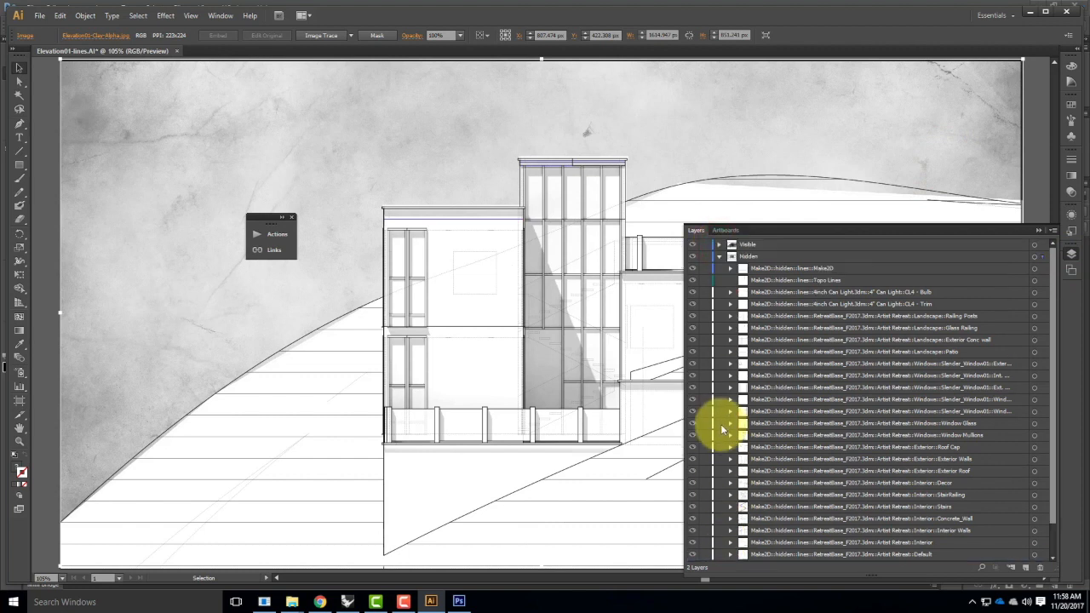
click(719, 257)
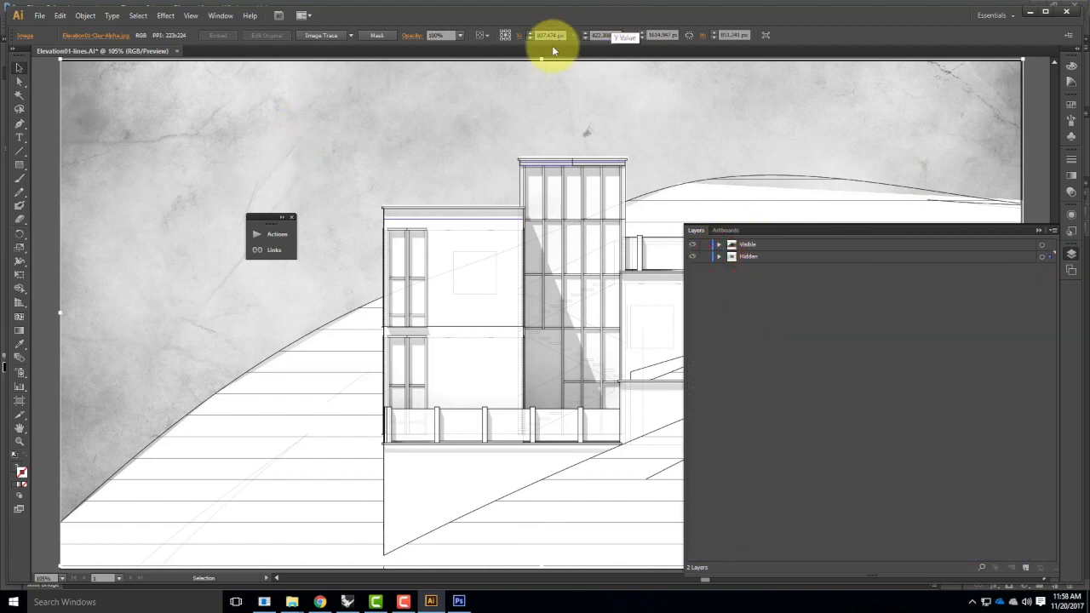
drag(543, 61, 543, 61)
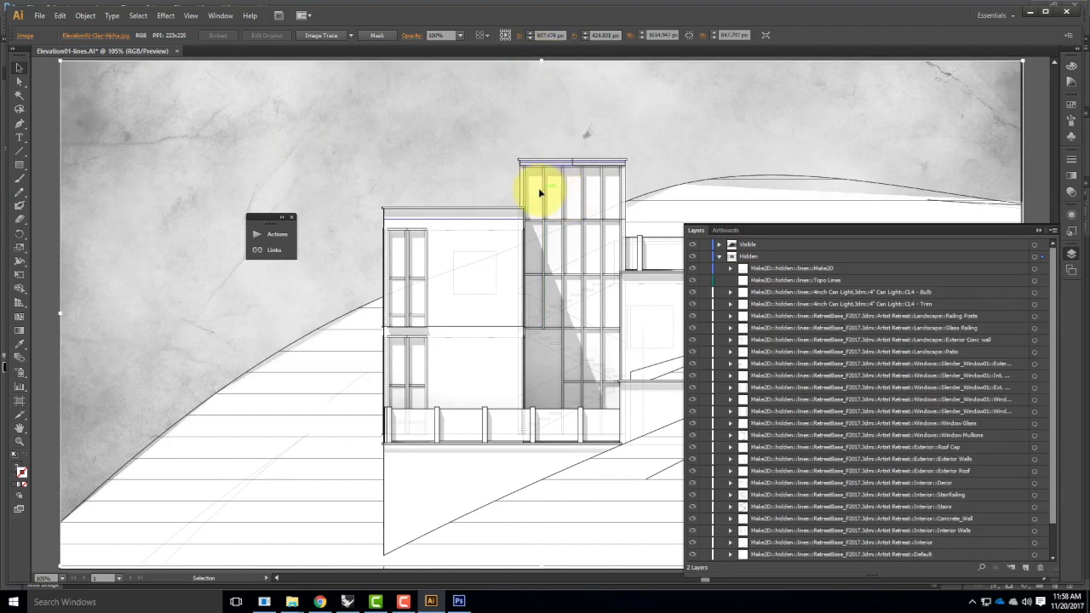
Step: Delete the stray horizontal line crossing the facade wall between the two floors and close the layer list
click(50, 181)
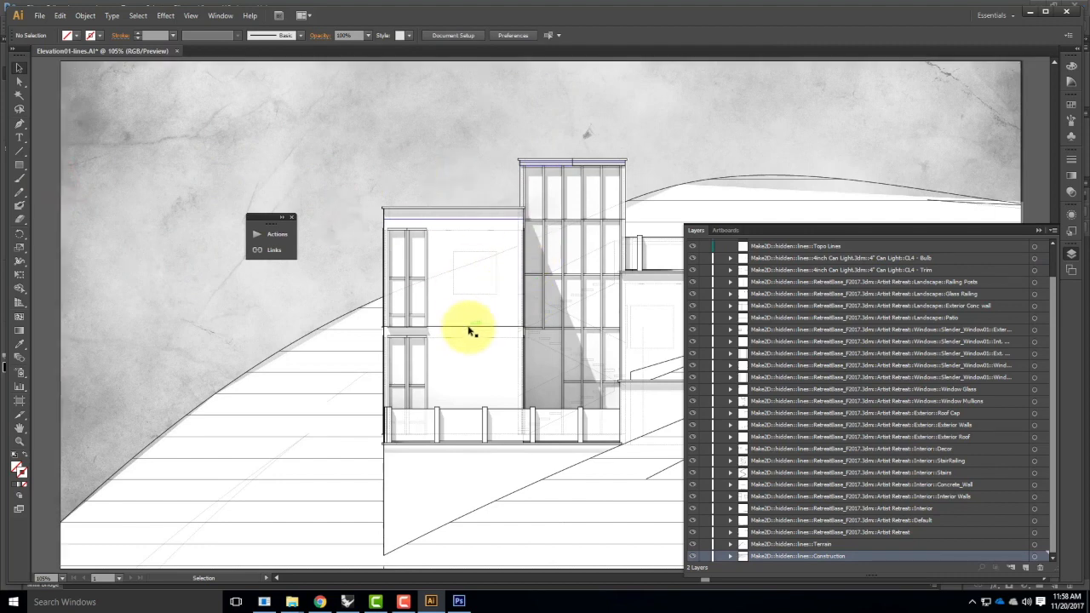
click(18, 81)
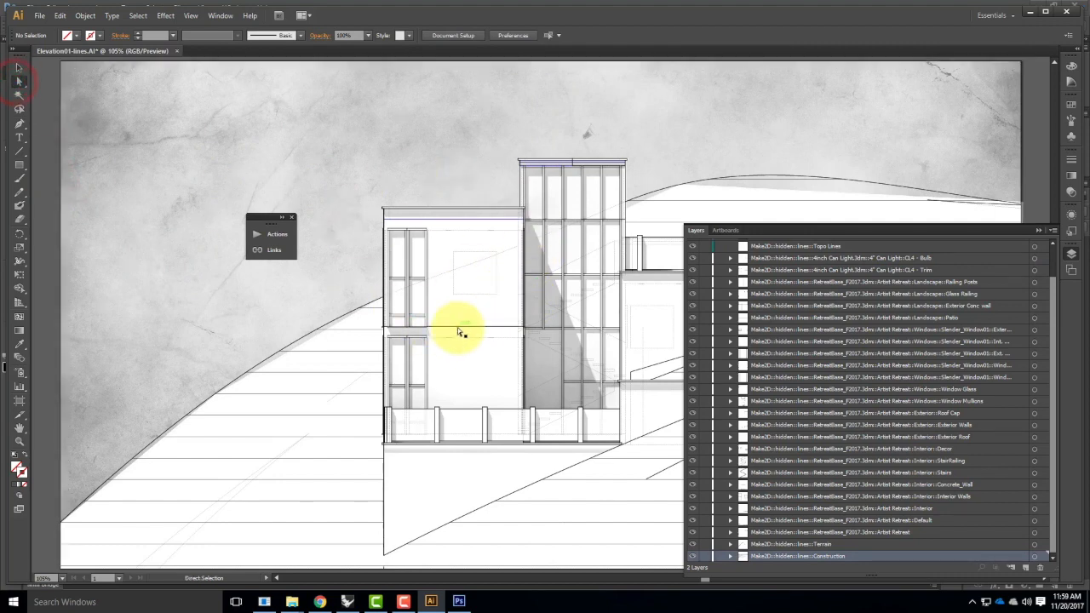
click(455, 327)
key(Delete)
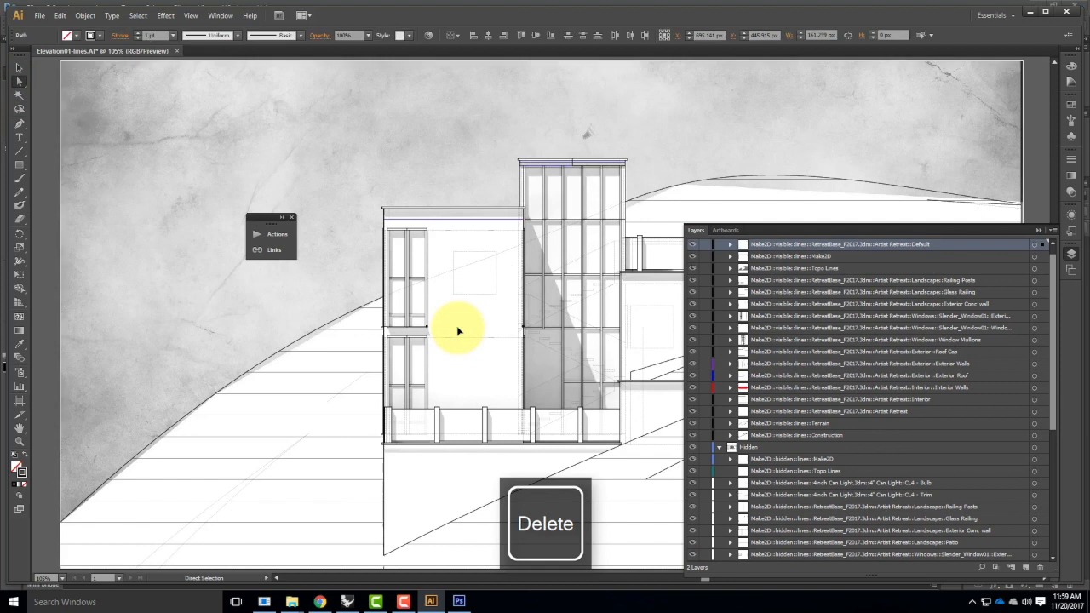
key(Delete)
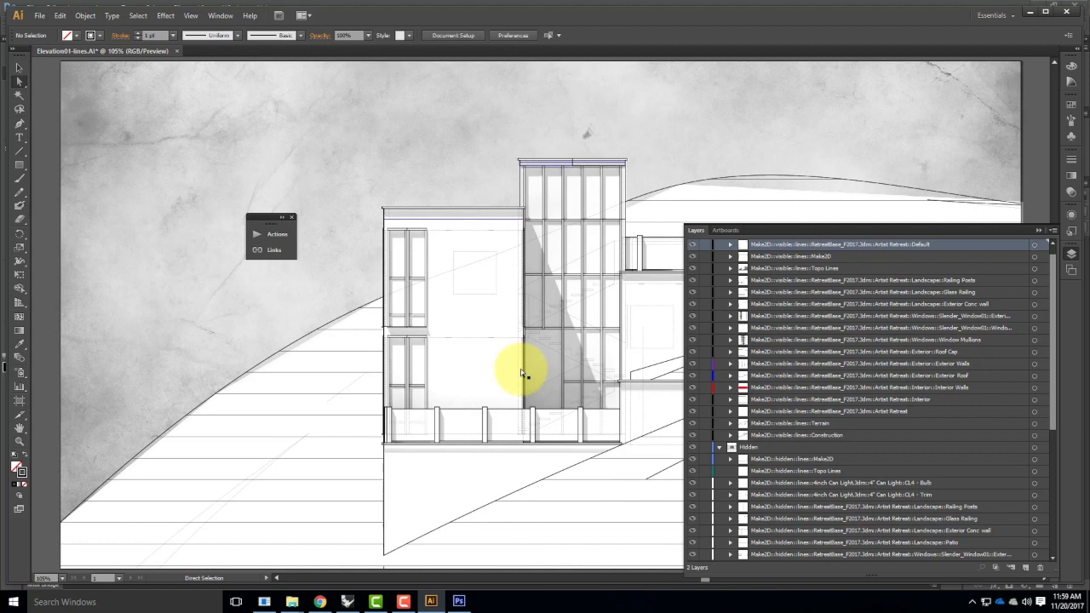
key(ctrl+0)
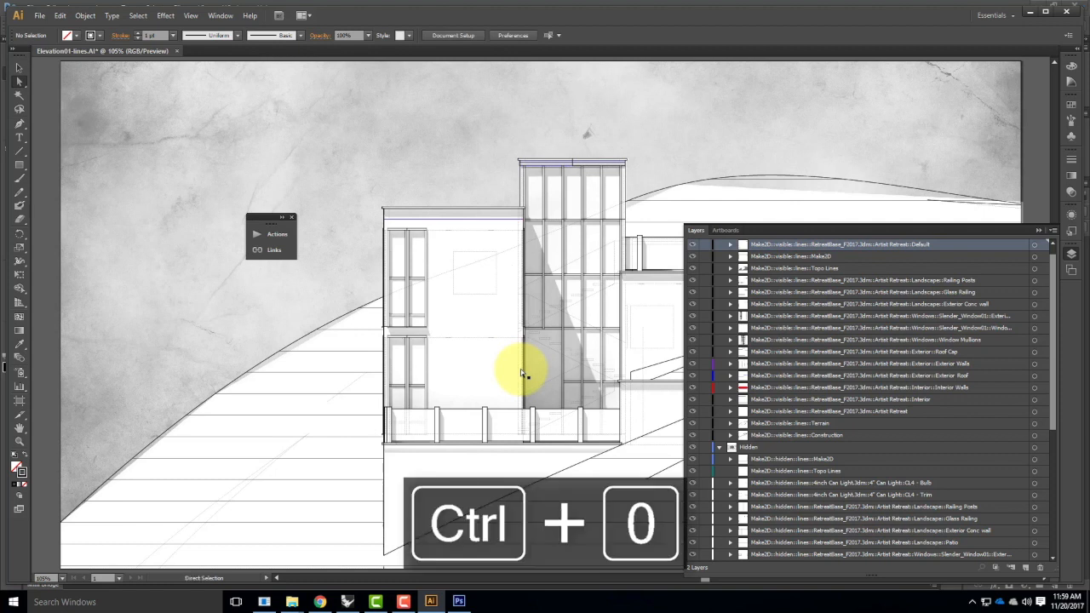
click(1037, 231)
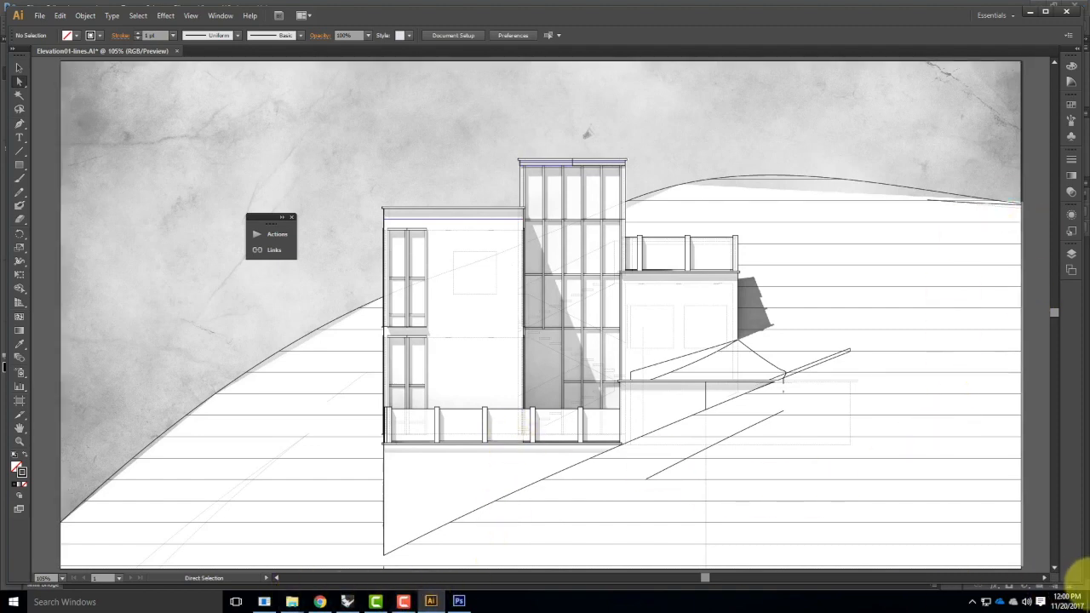
click(400, 603)
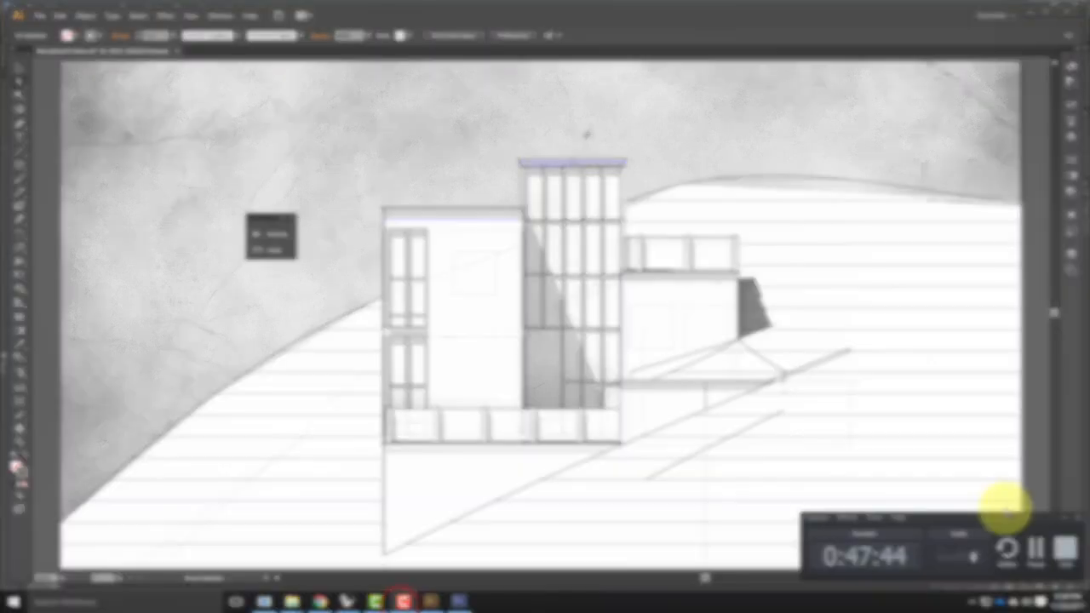